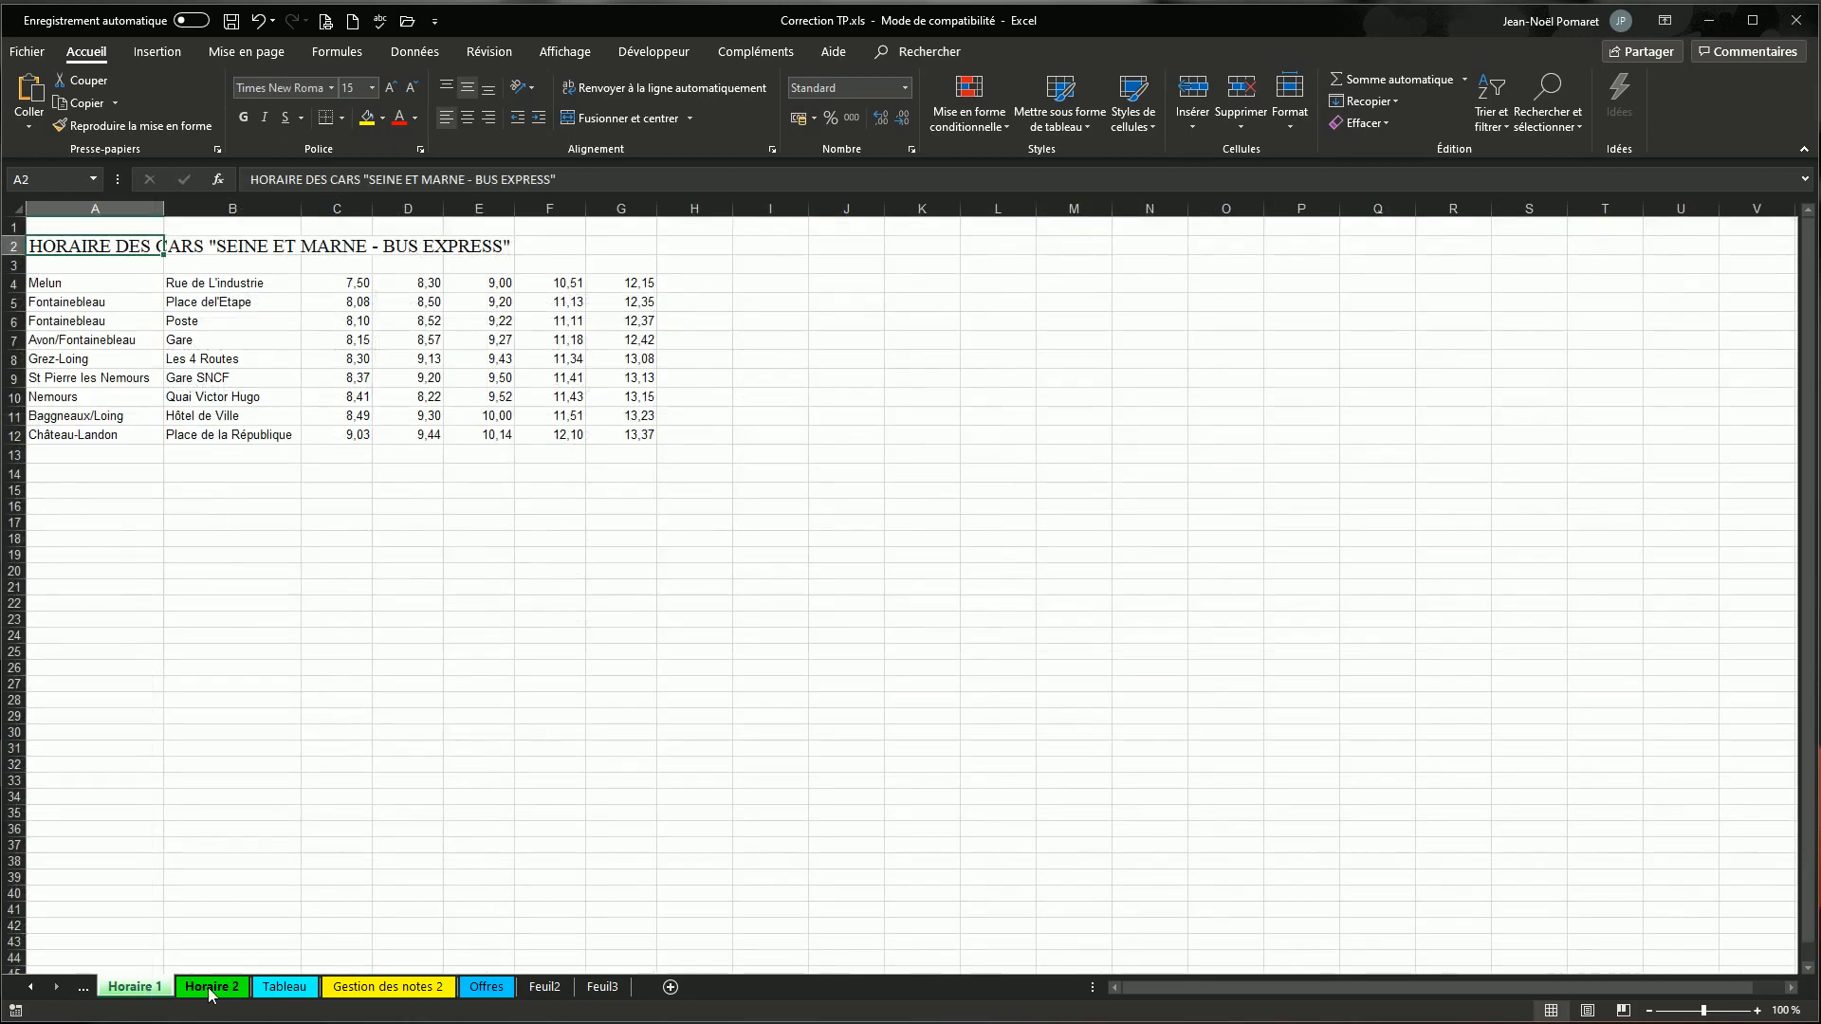
- Look through the Horaire 2, Tableau and Gestion des notes 2 worksheets in turn
click(210, 987)
click(285, 987)
click(361, 989)
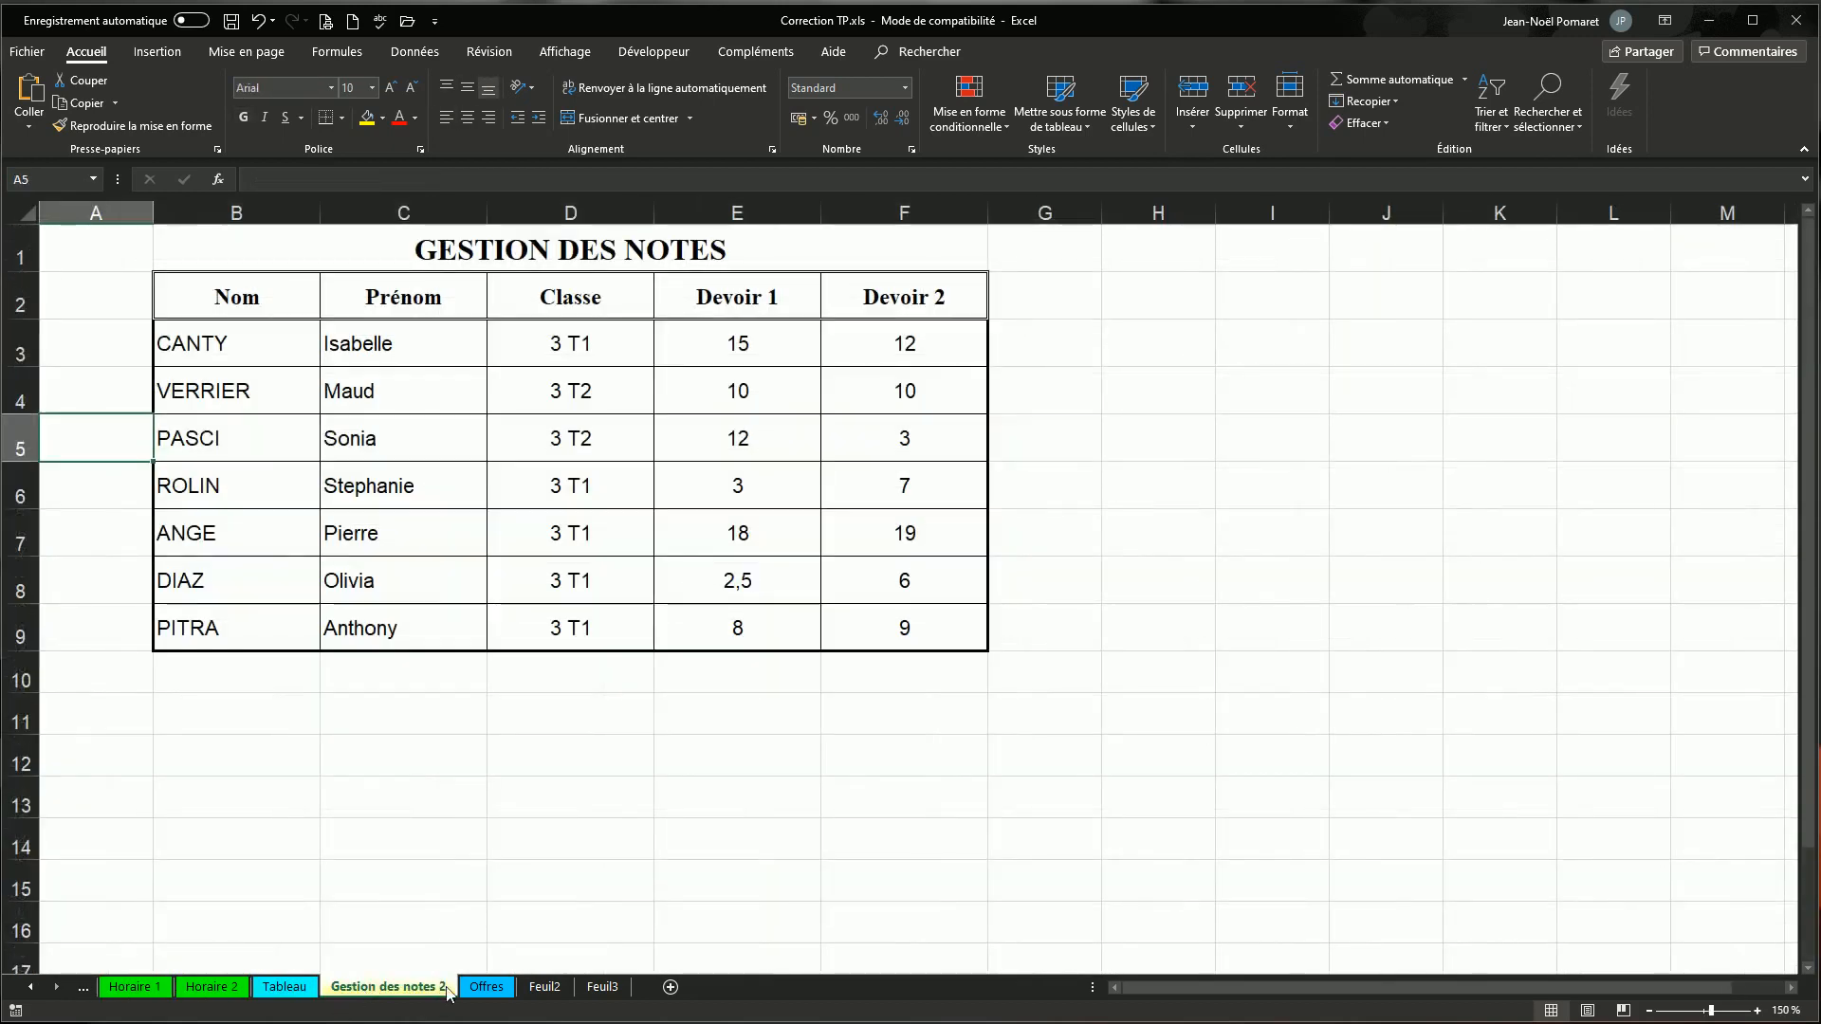
- Insert a blank worksheet directly after Gestion des notes 2 and delete it again
click(485, 987)
click(398, 988)
click(671, 988)
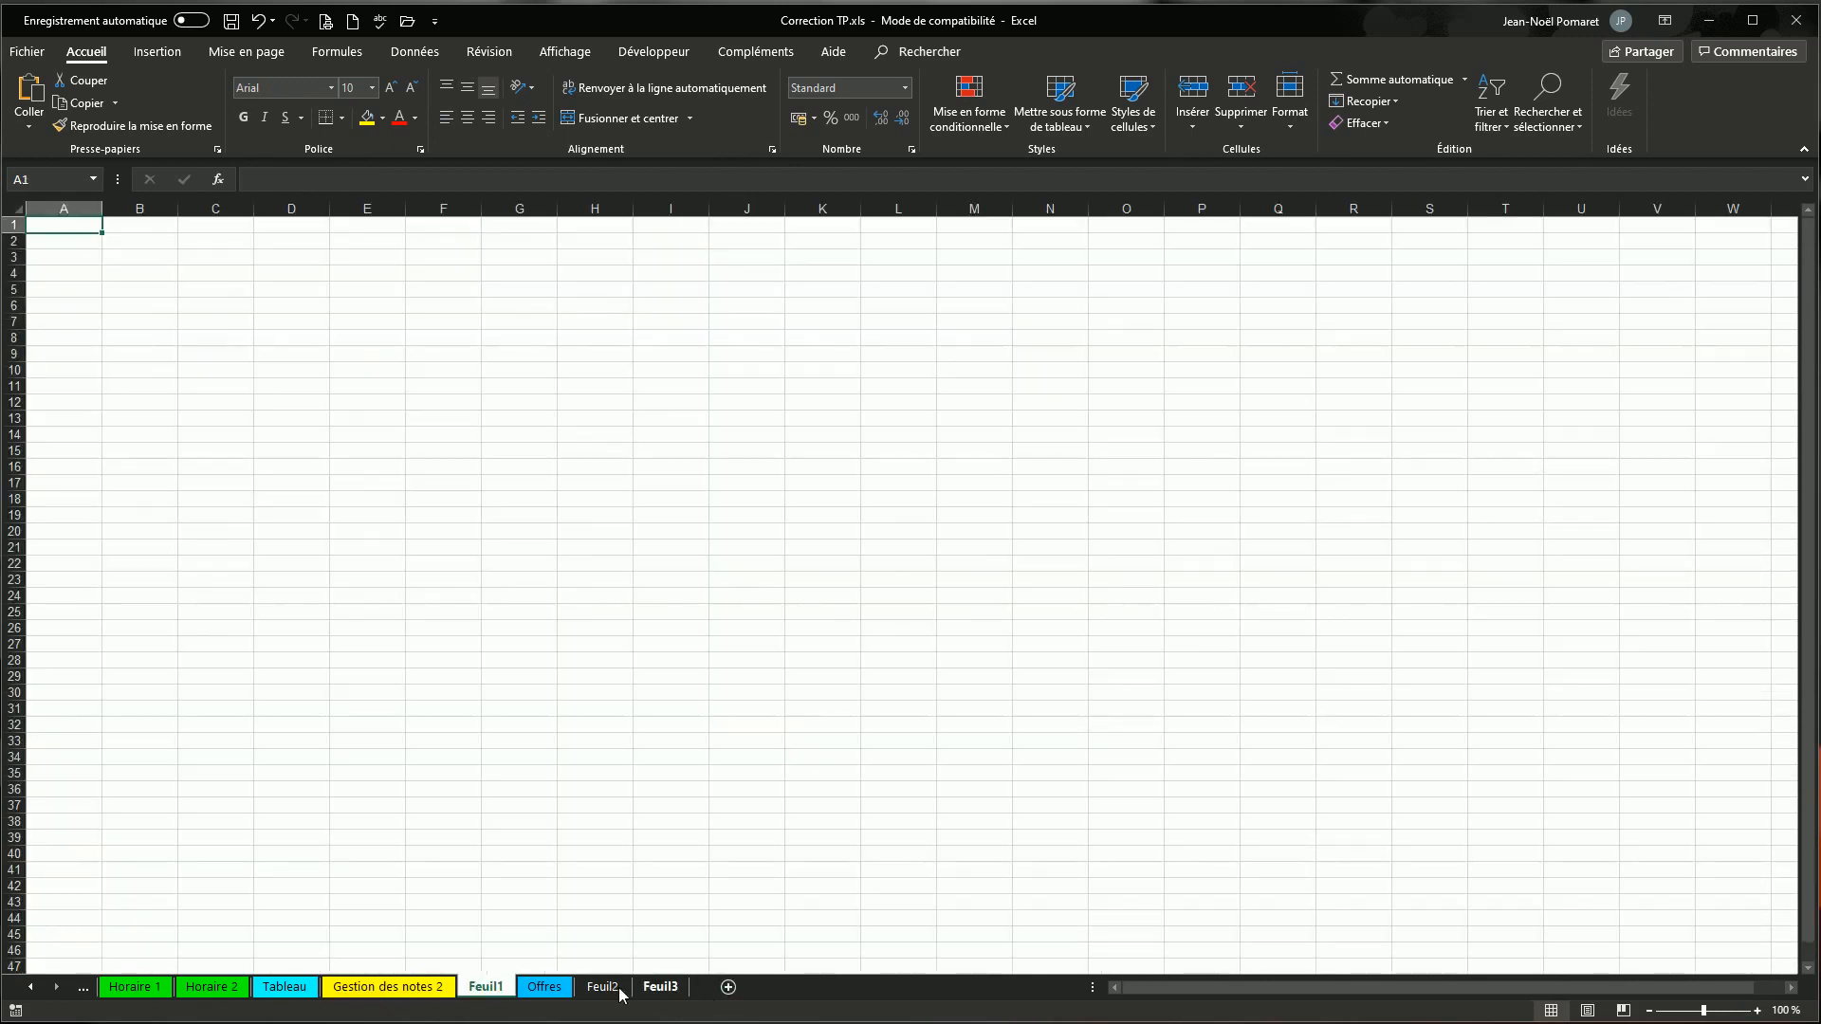
right_click(498, 991)
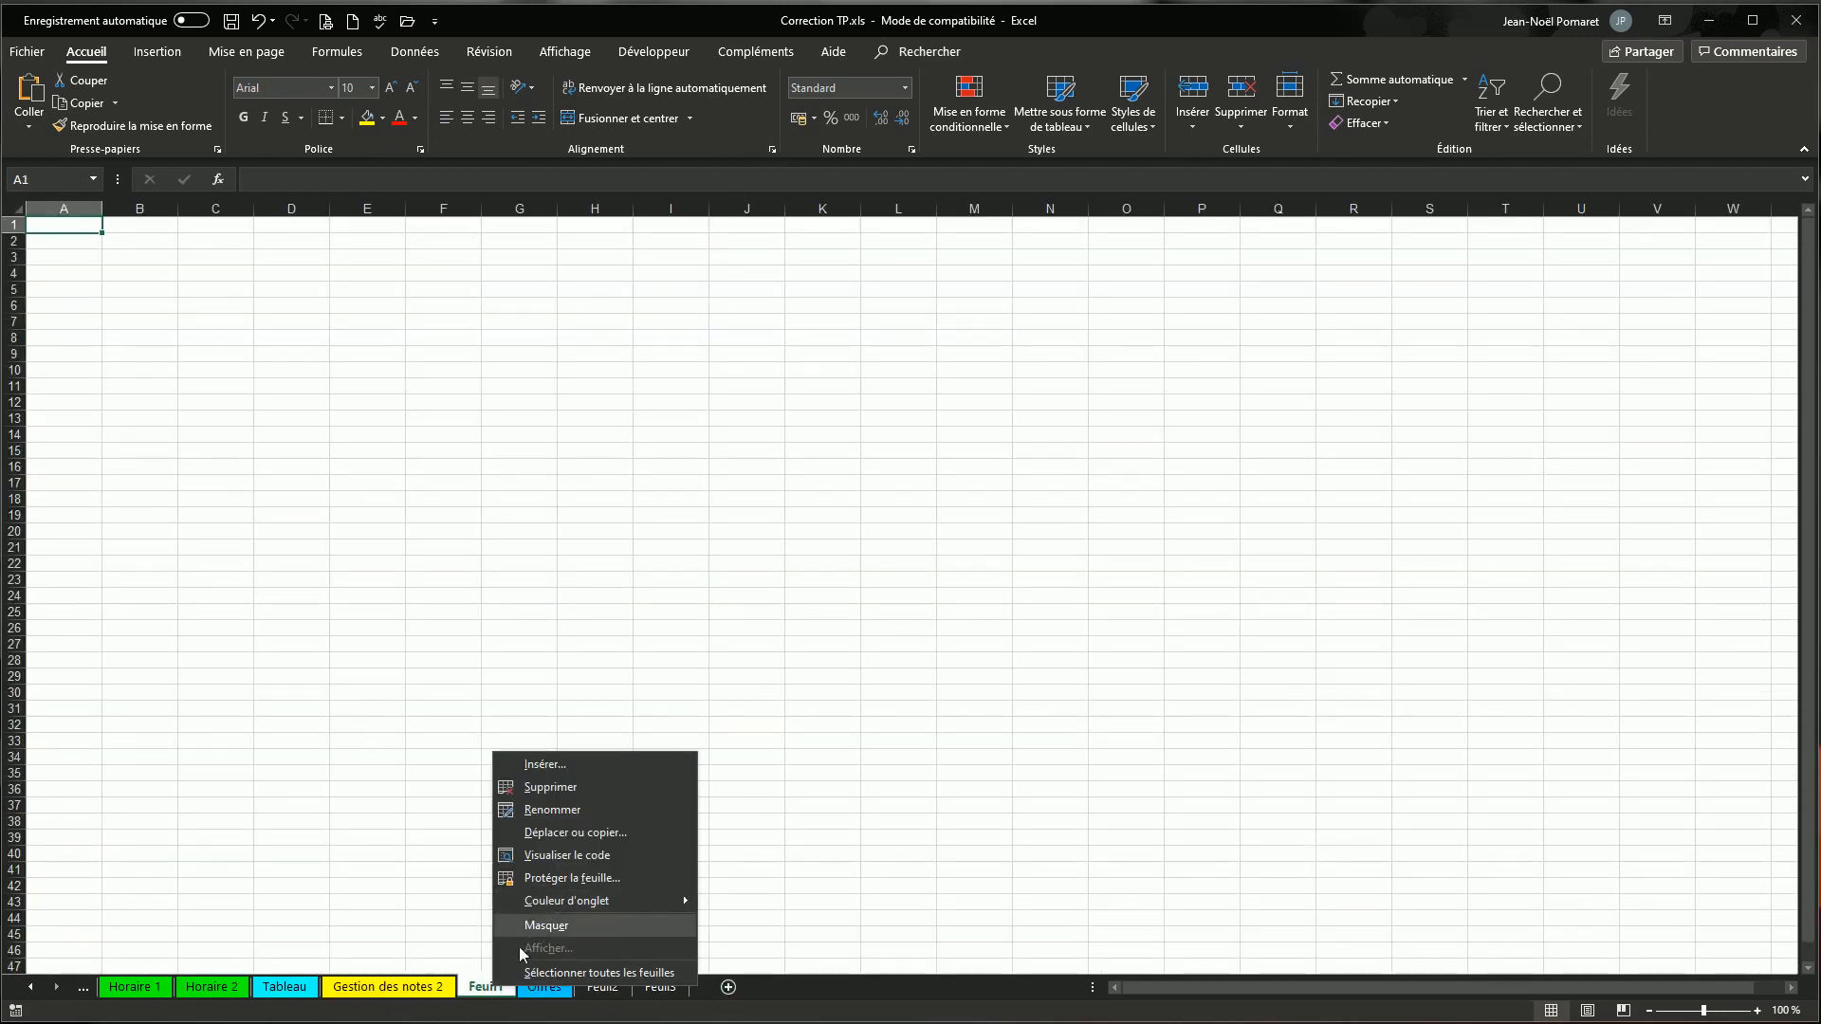
click(550, 787)
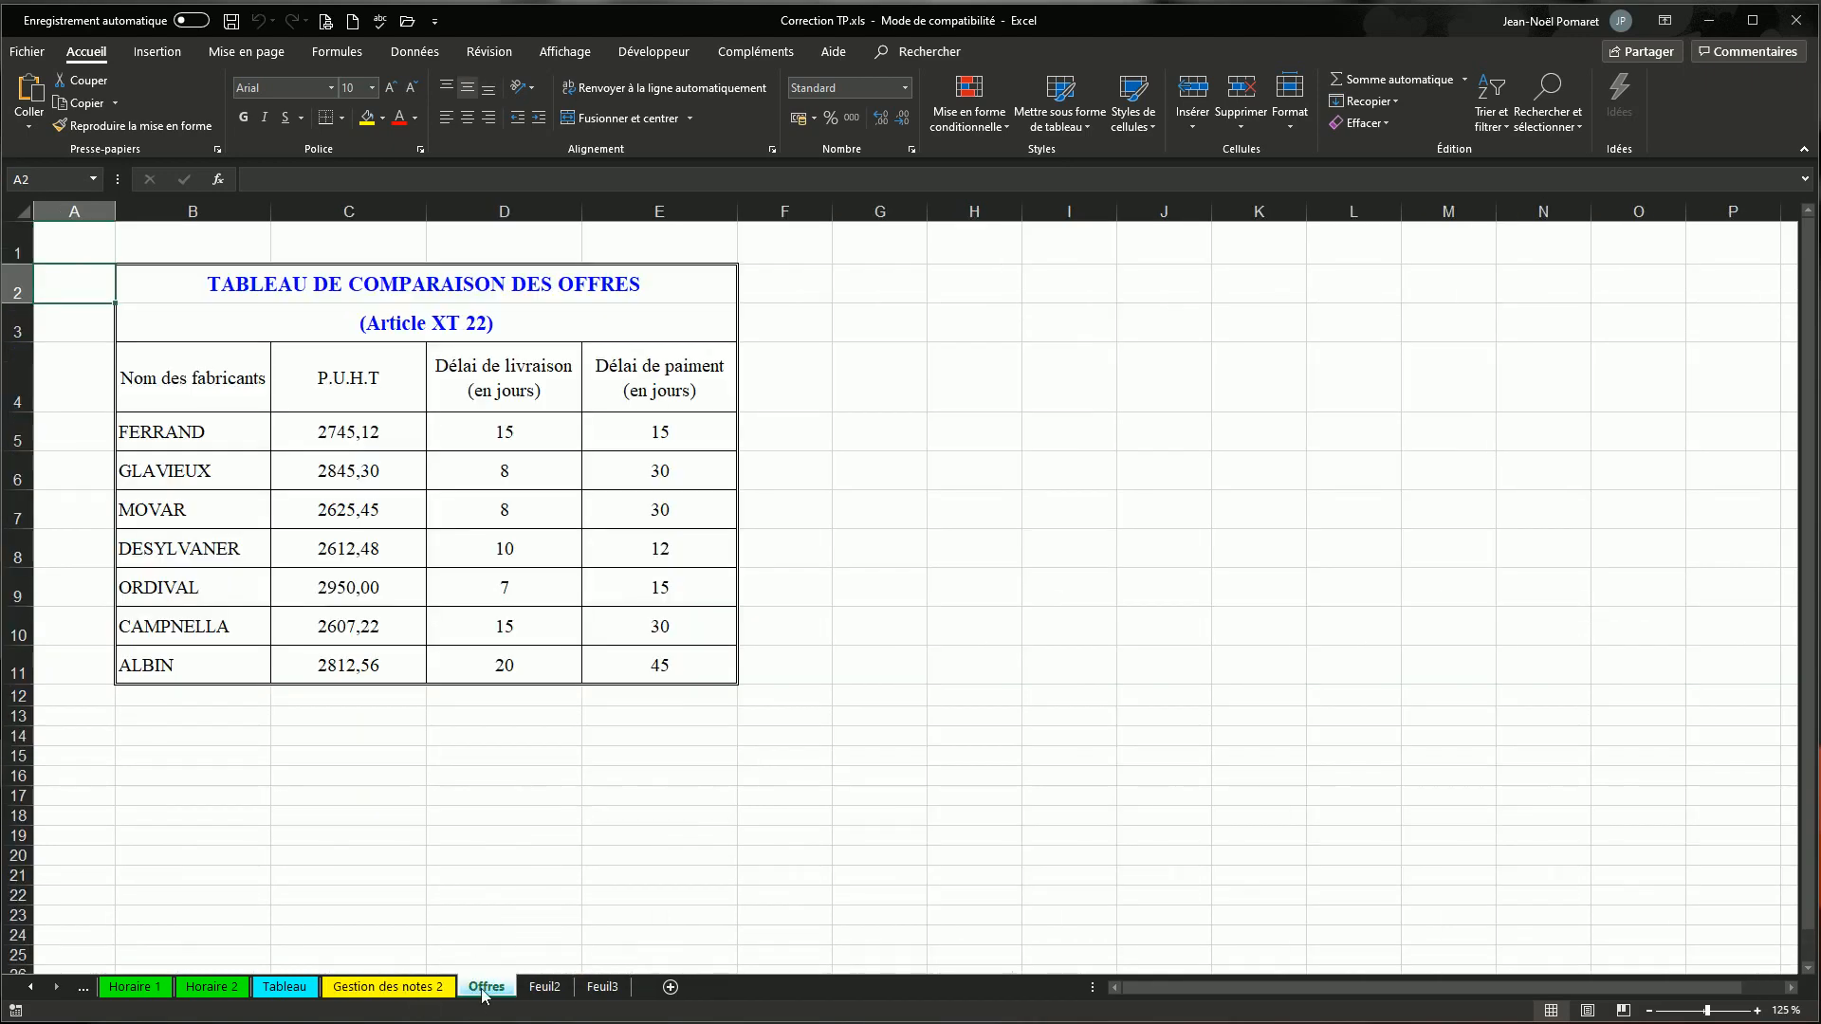
- Return to the Gestion des notes 2 worksheet and set its zoom to 150%
drag(483, 994, 538, 996)
click(307, 991)
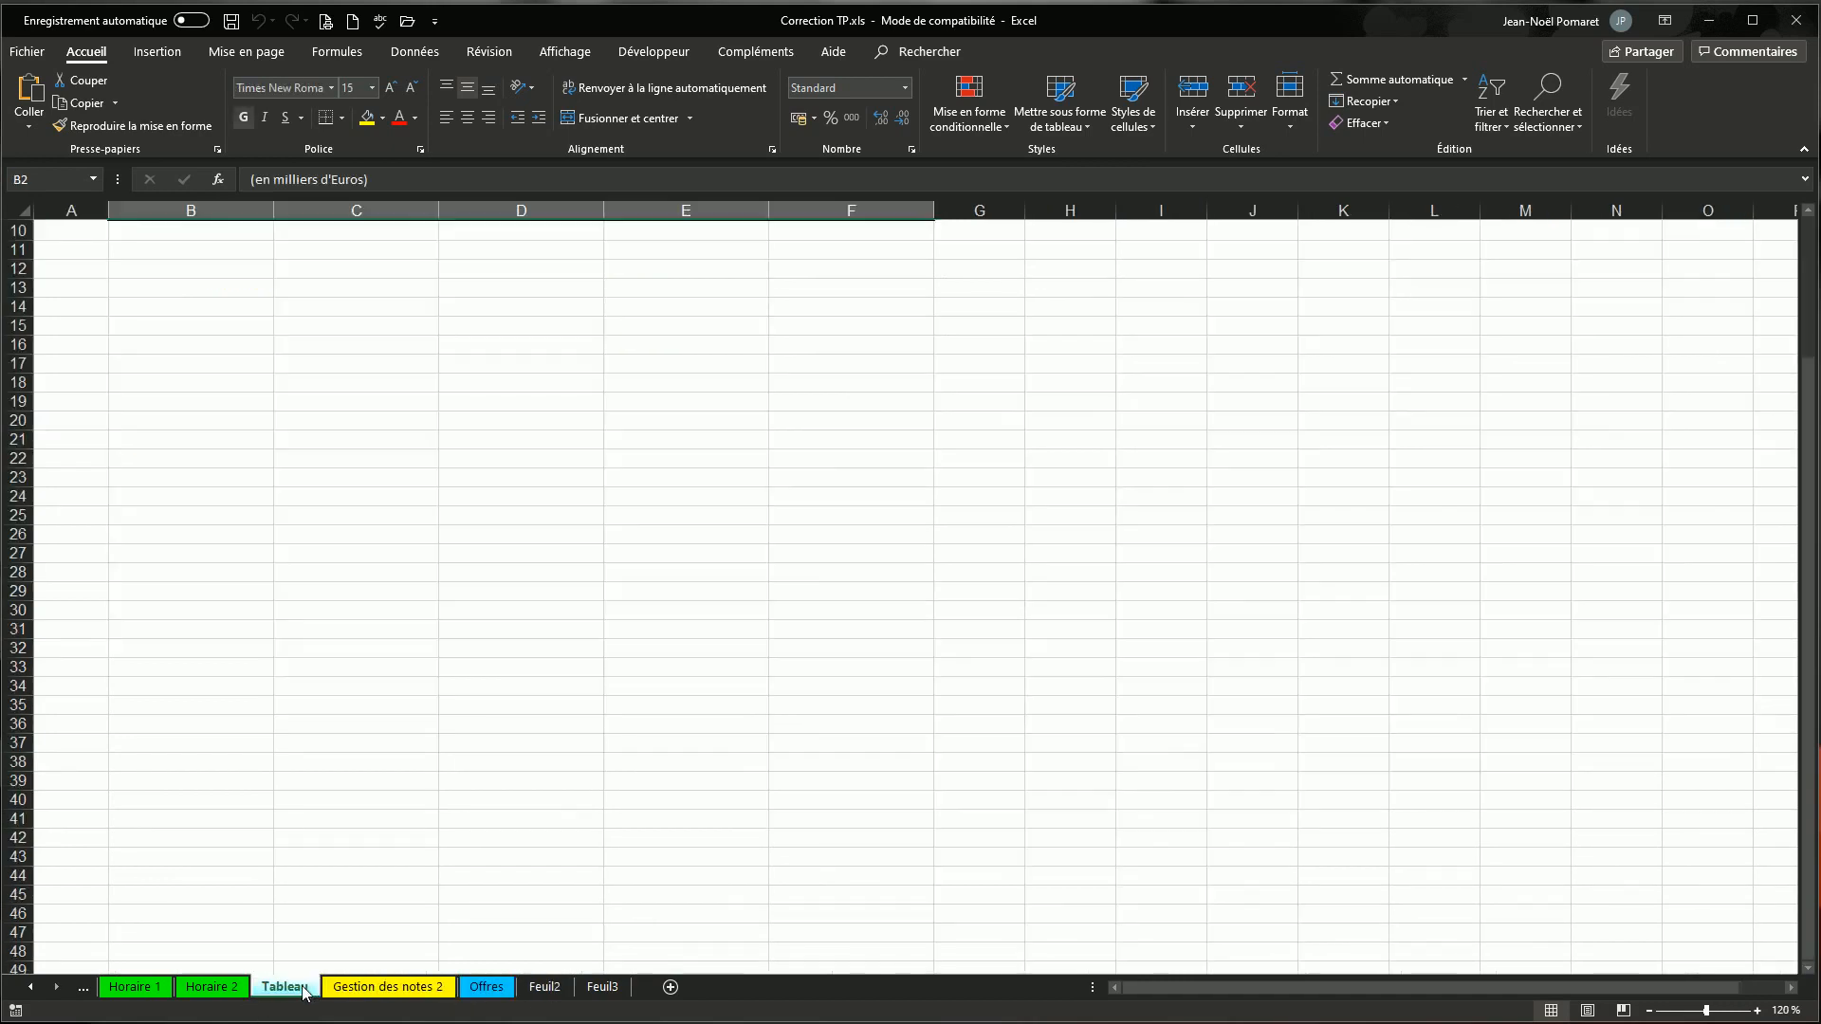
click(388, 987)
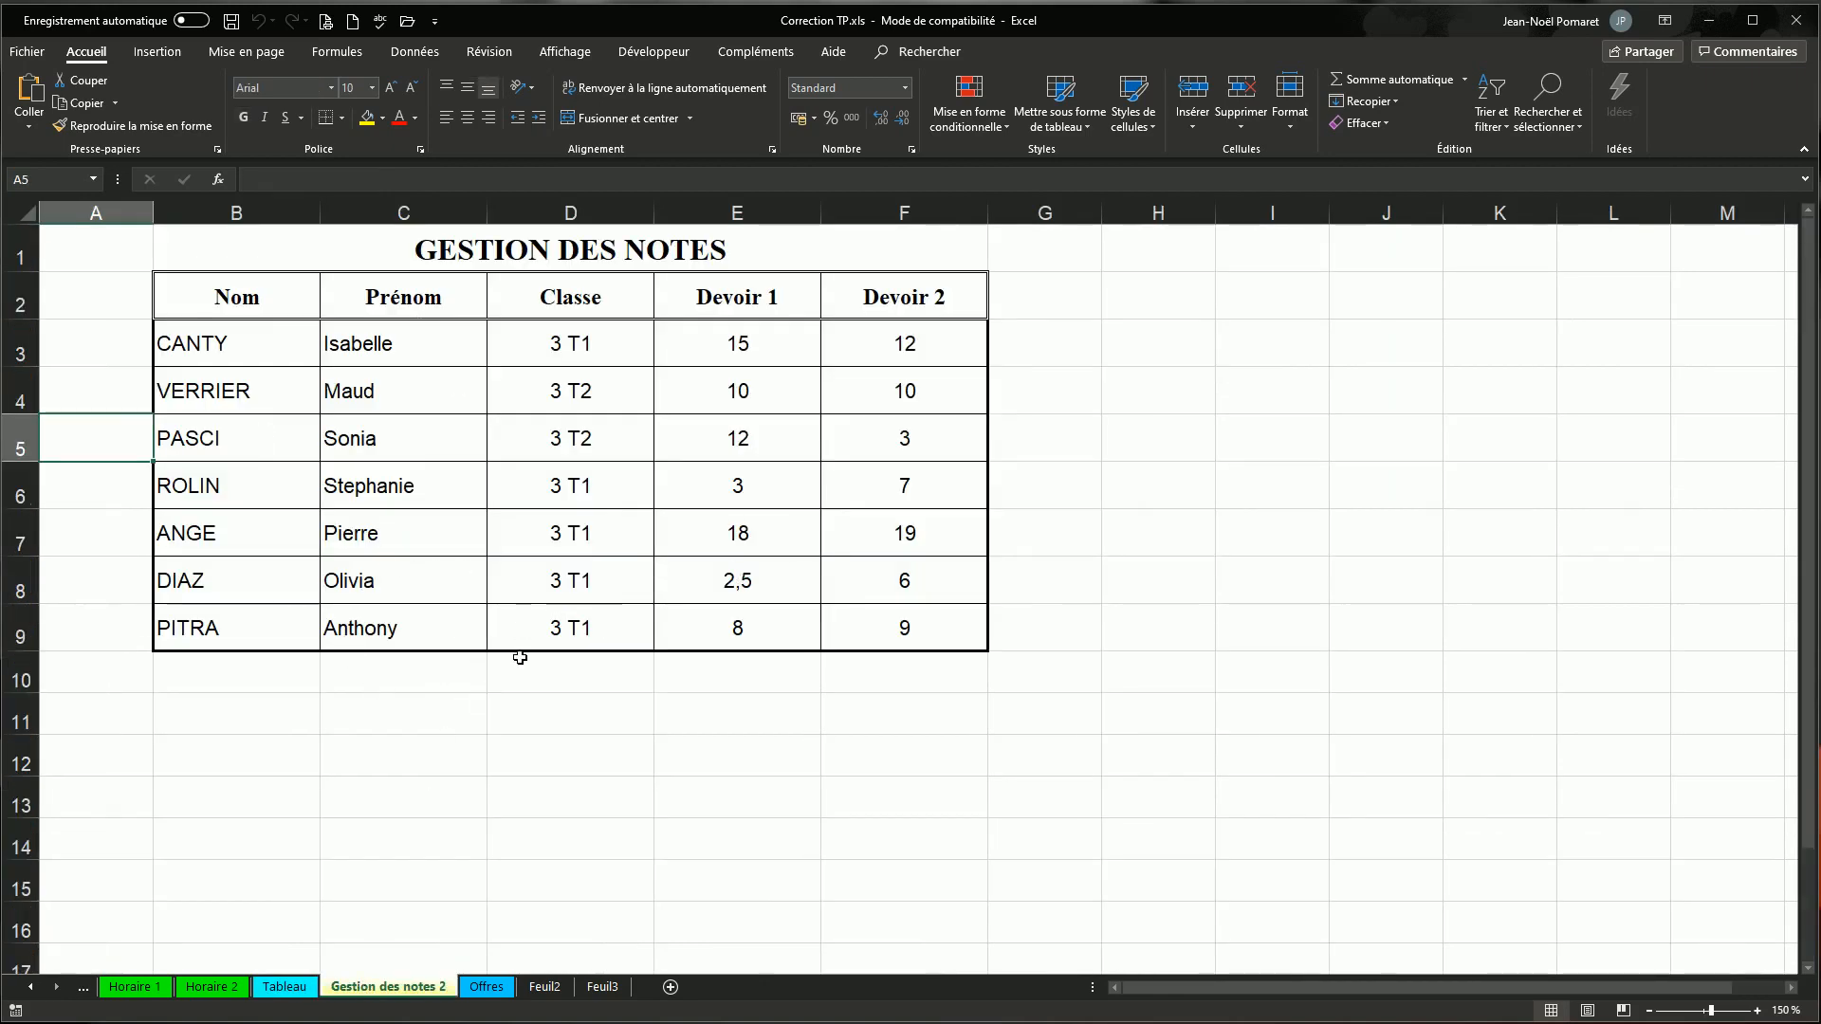
click(1756, 1011)
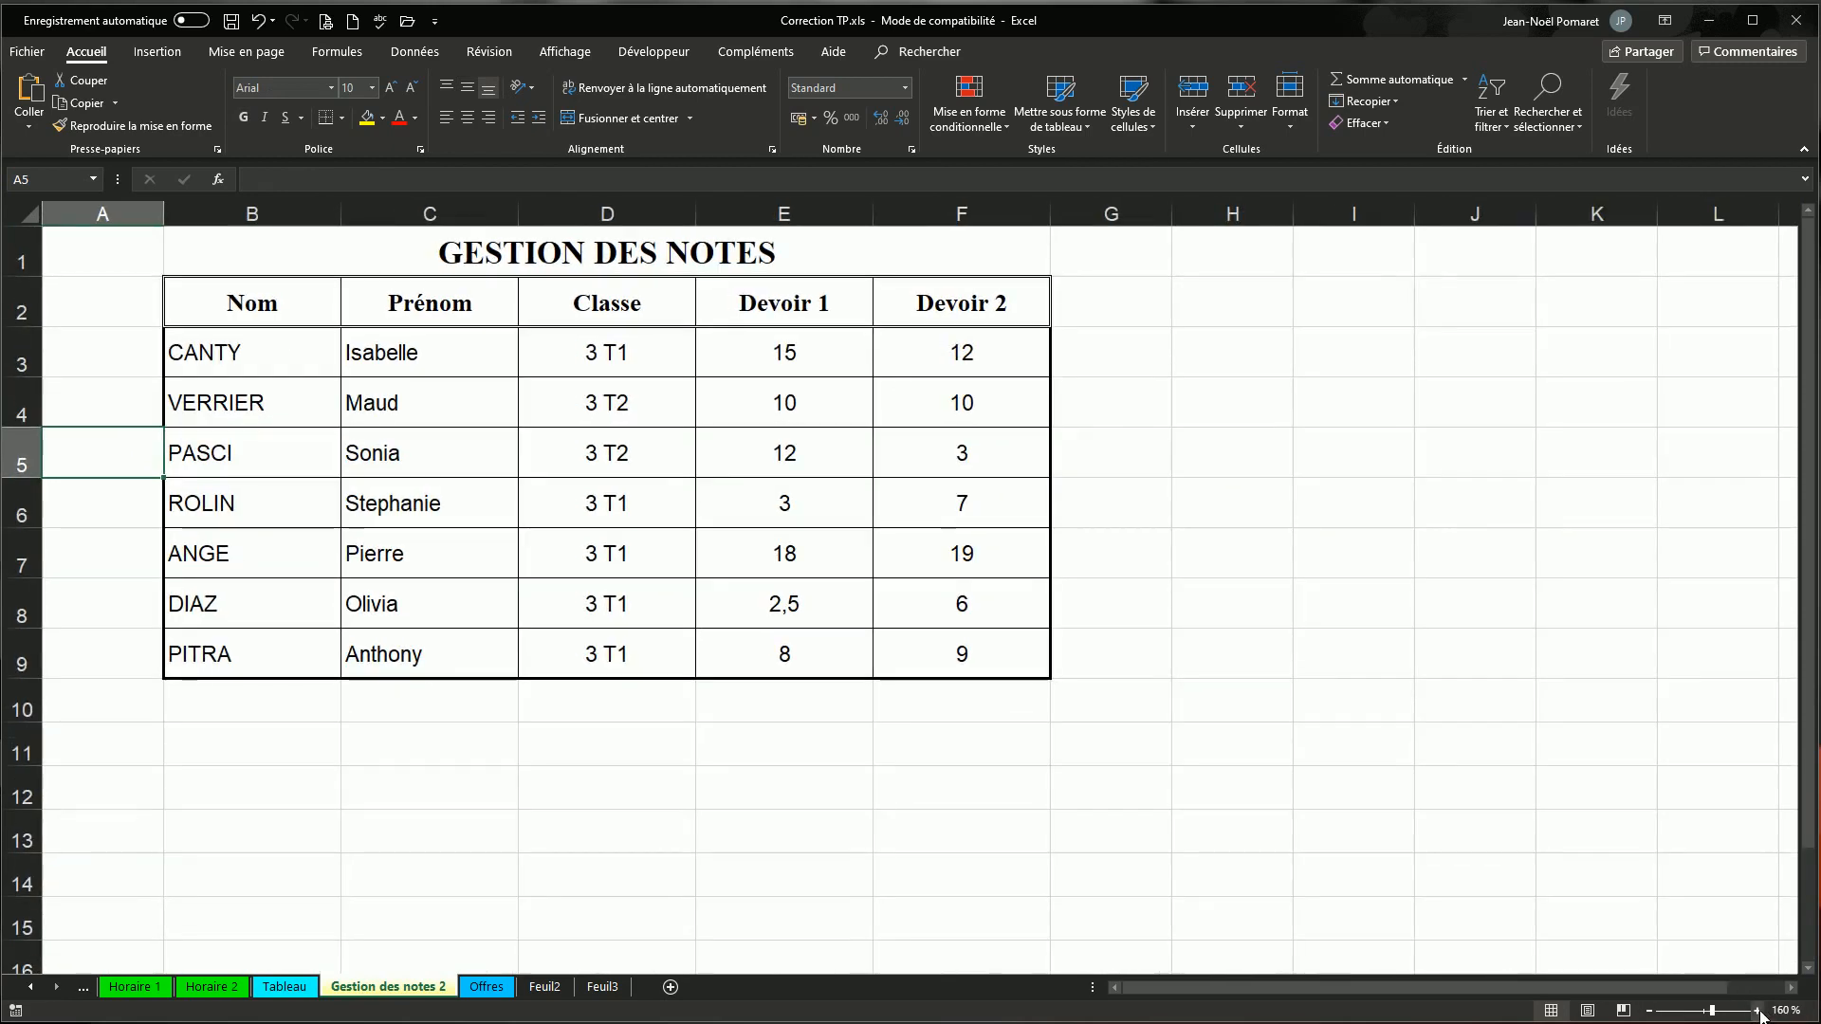
click(1649, 1011)
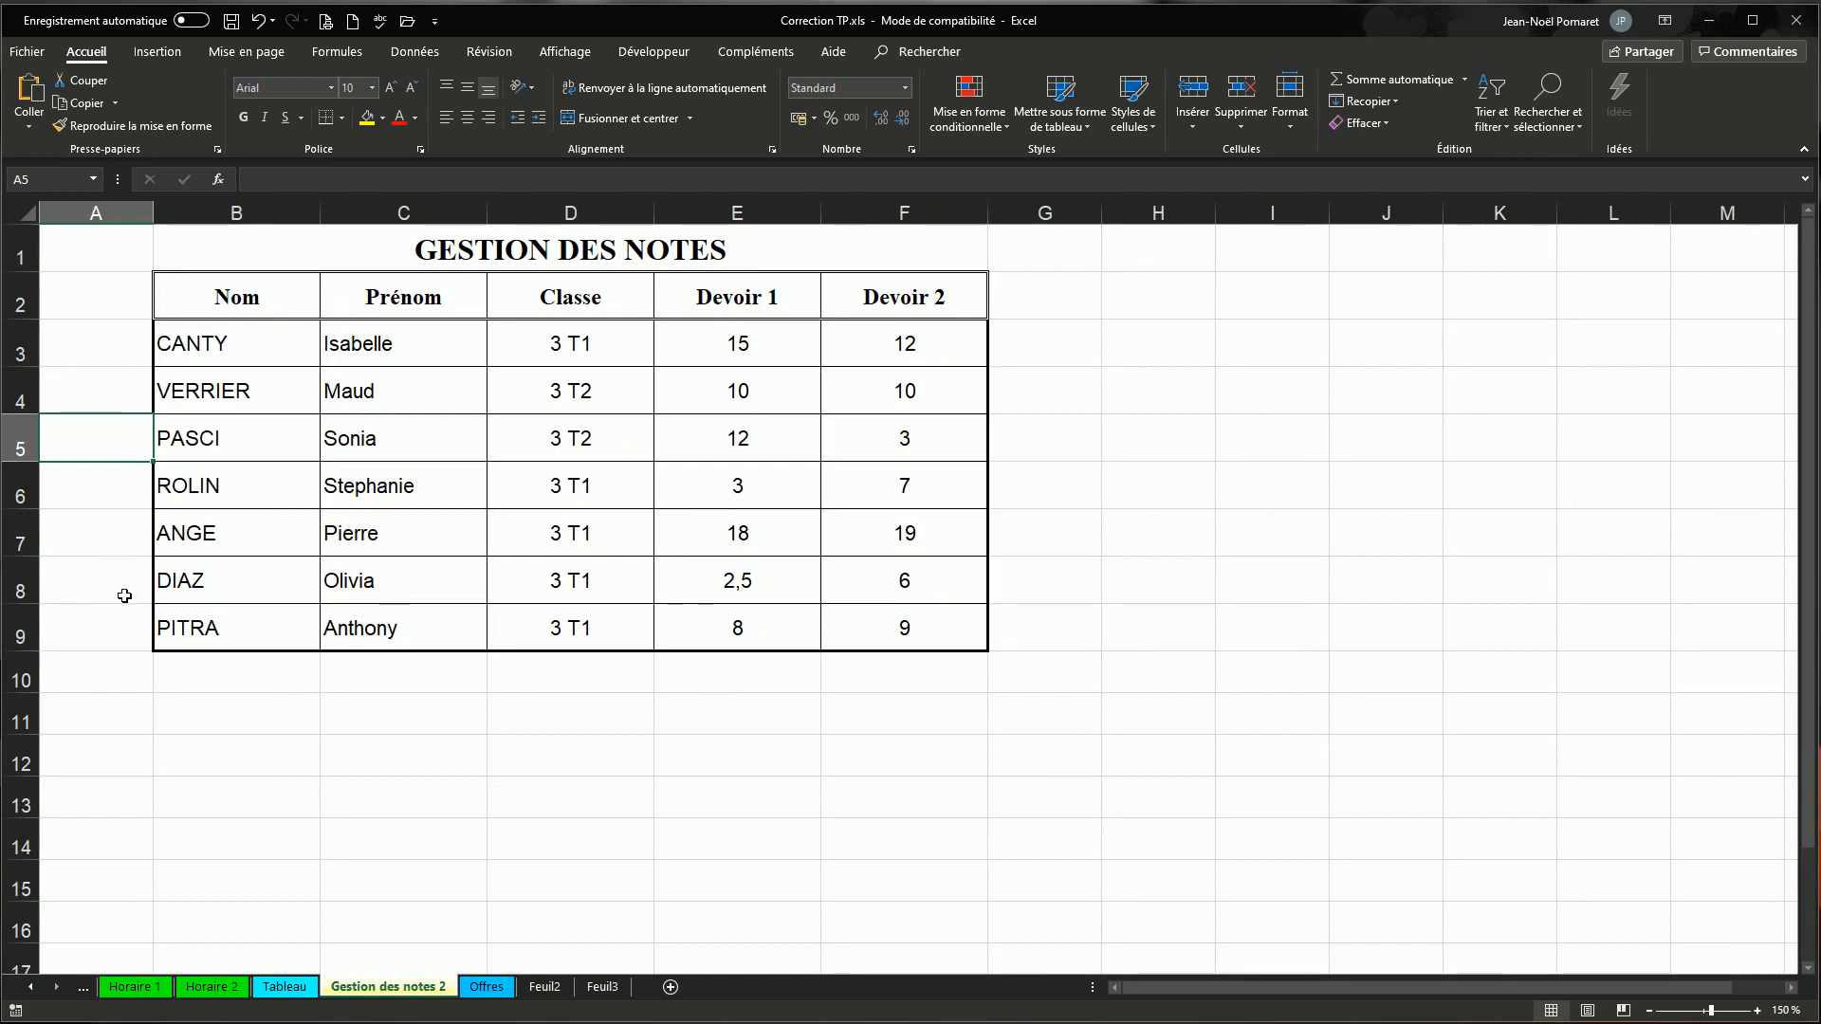
- Select cell H5, its whole column H, its whole row 5, and the single cell H5 again
click(1149, 448)
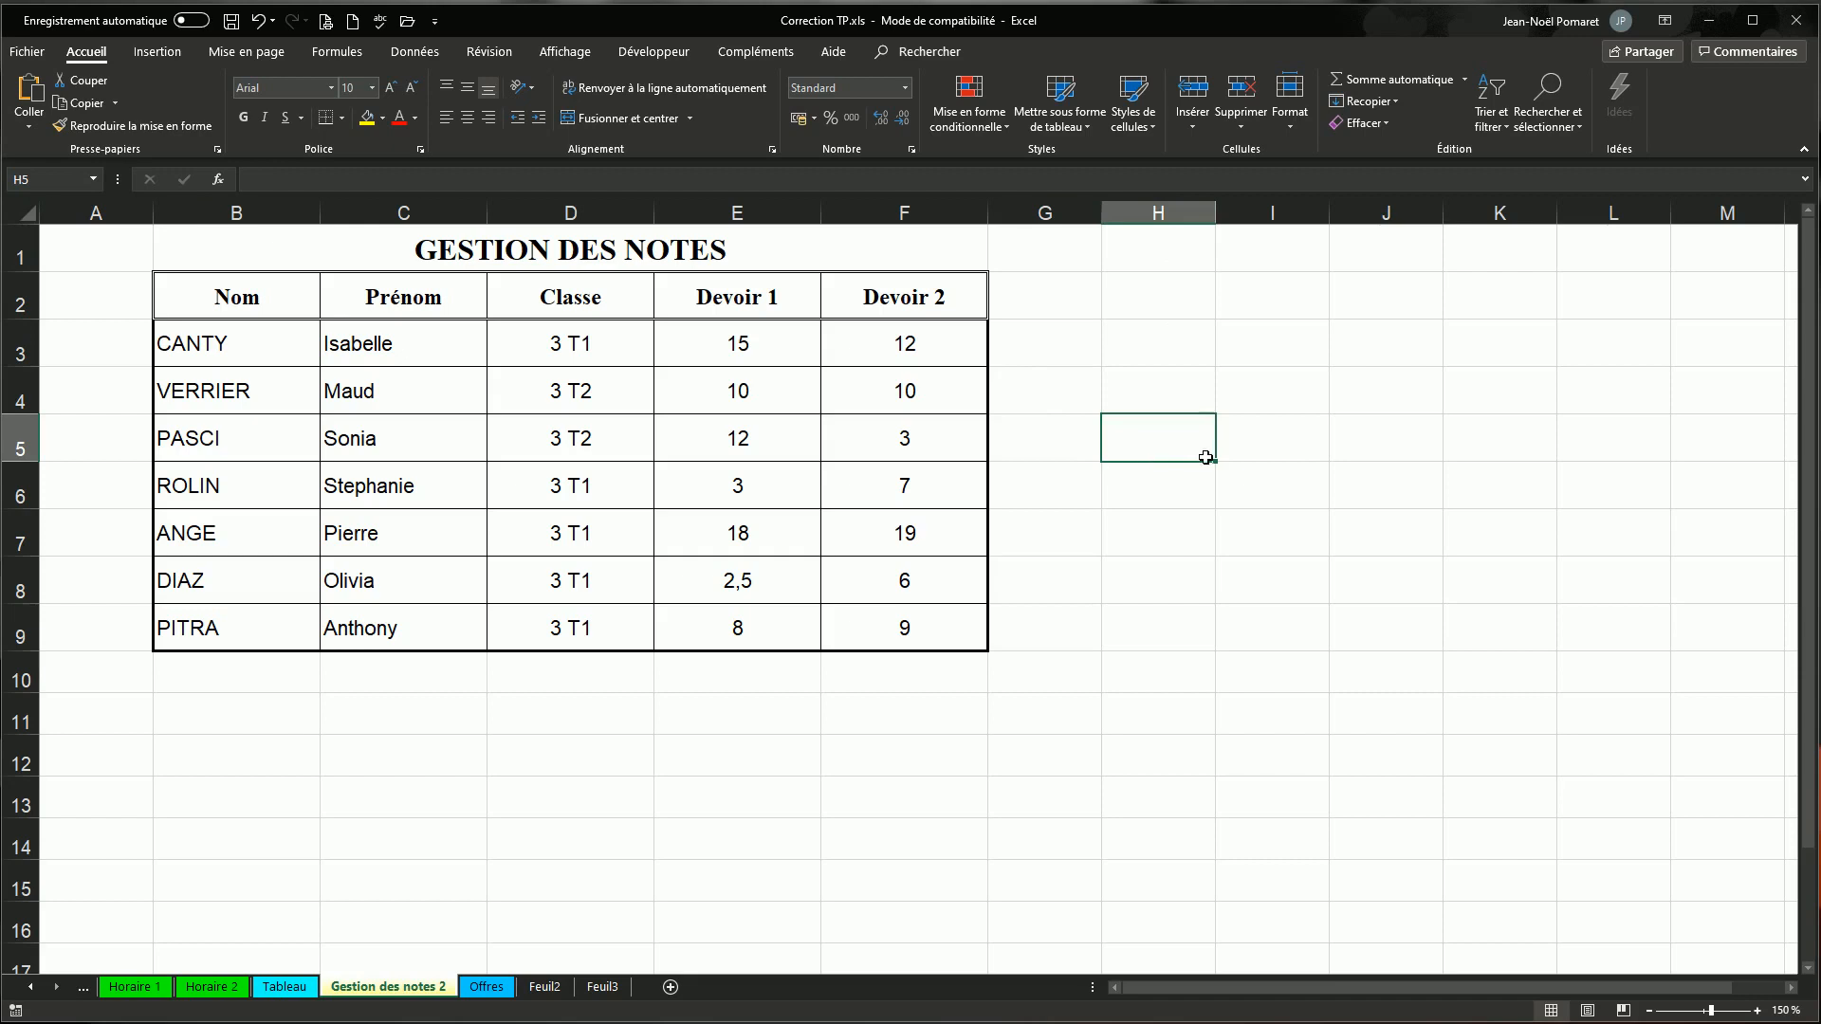
click(1178, 219)
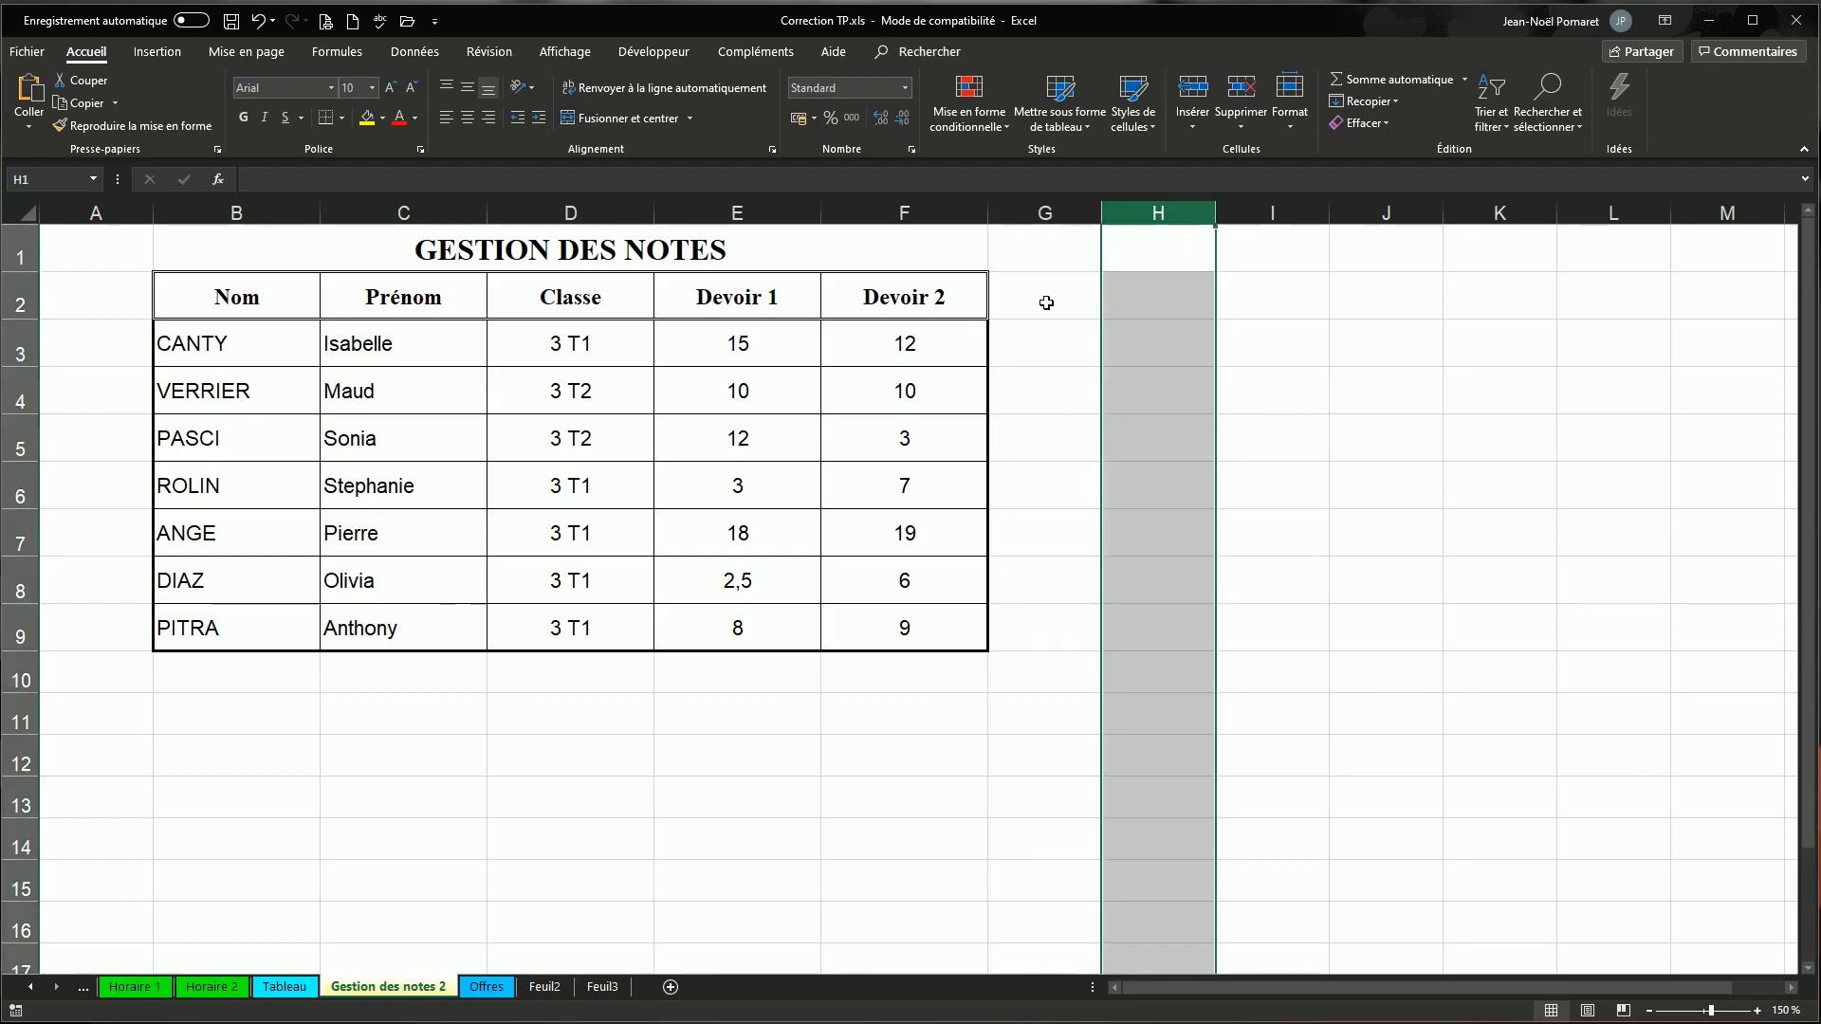
click(20, 438)
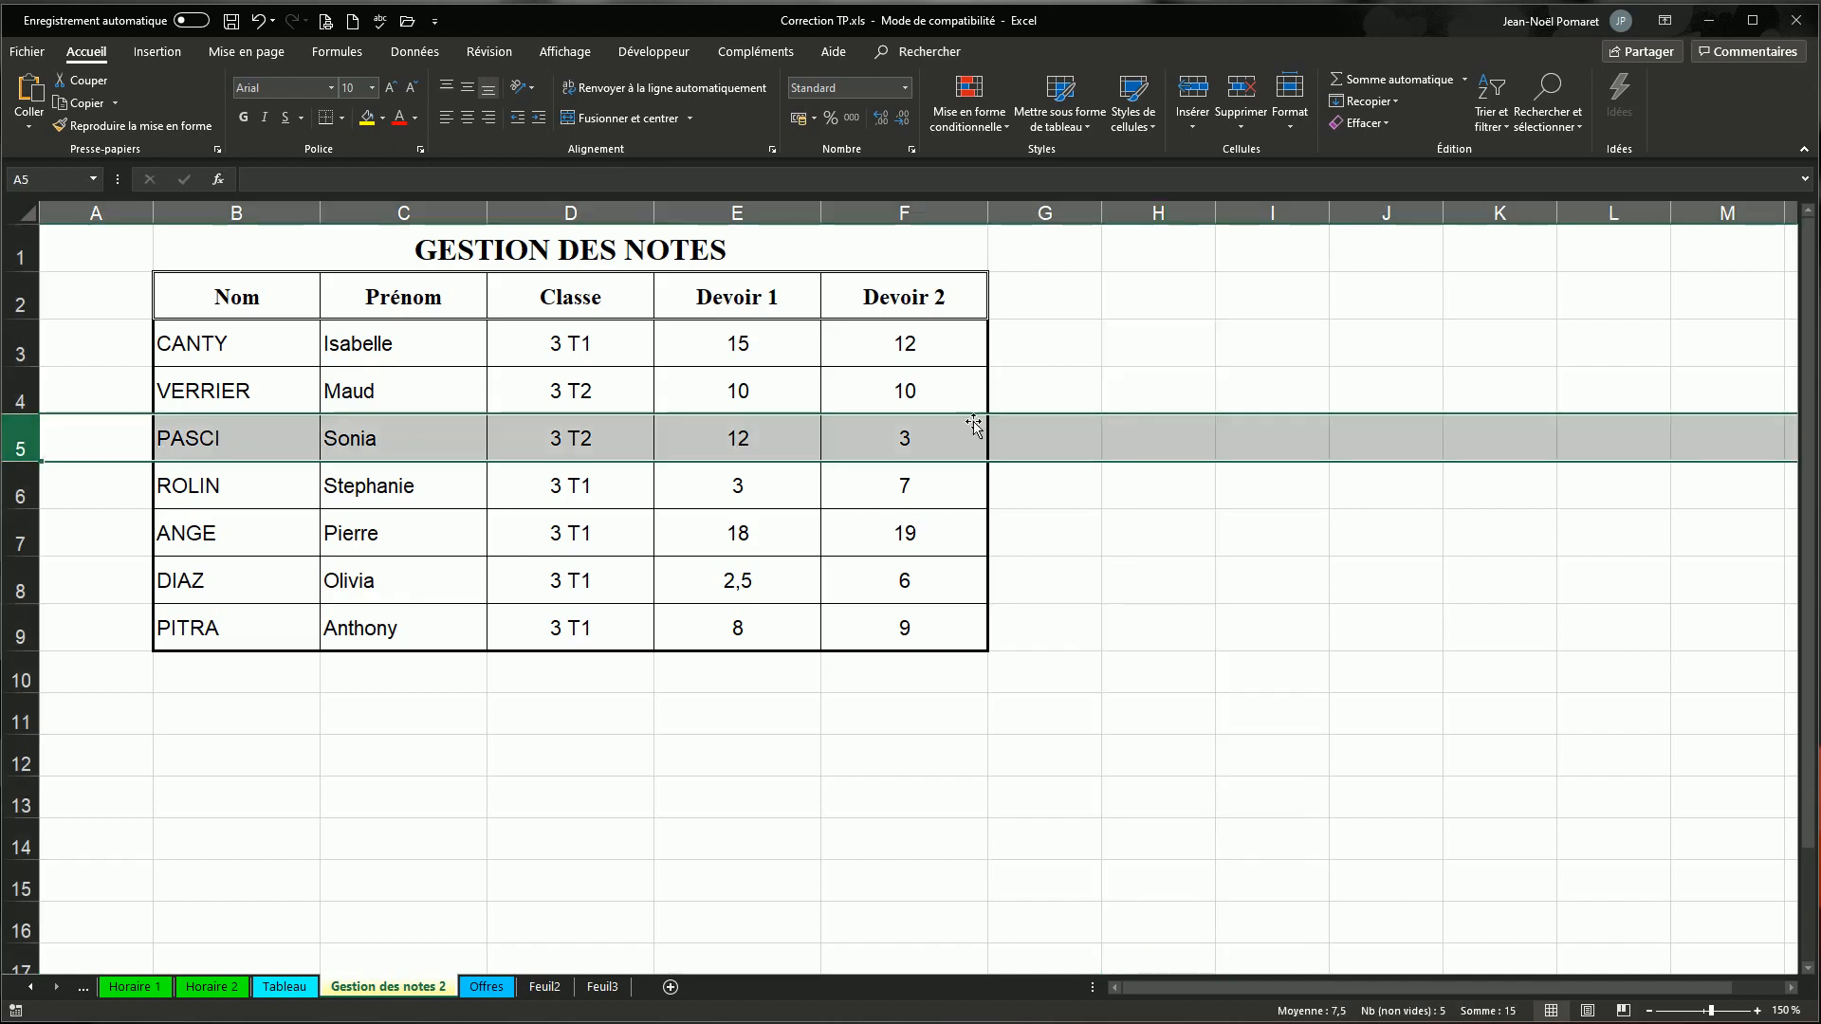
click(1143, 444)
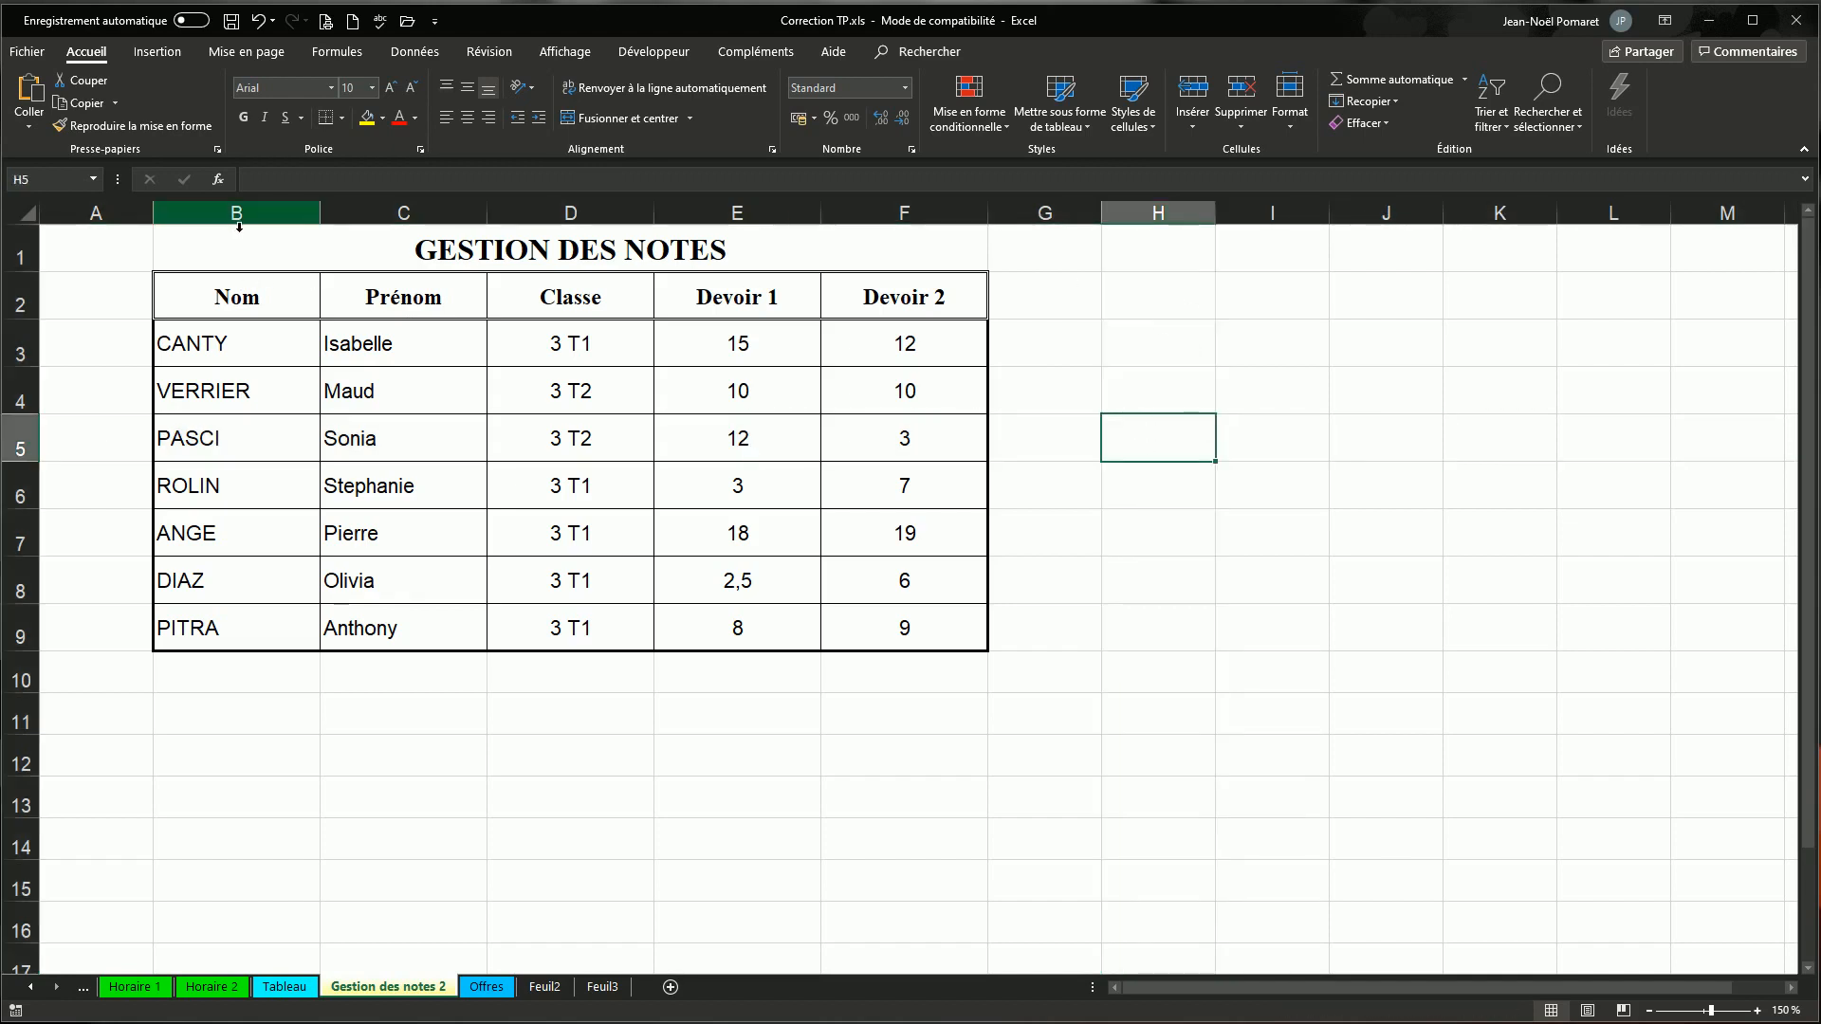
- Select columns B to F together, rows 3, 4 and 5 individually, and rows 2 to 9 as a block
drag(236, 213, 881, 224)
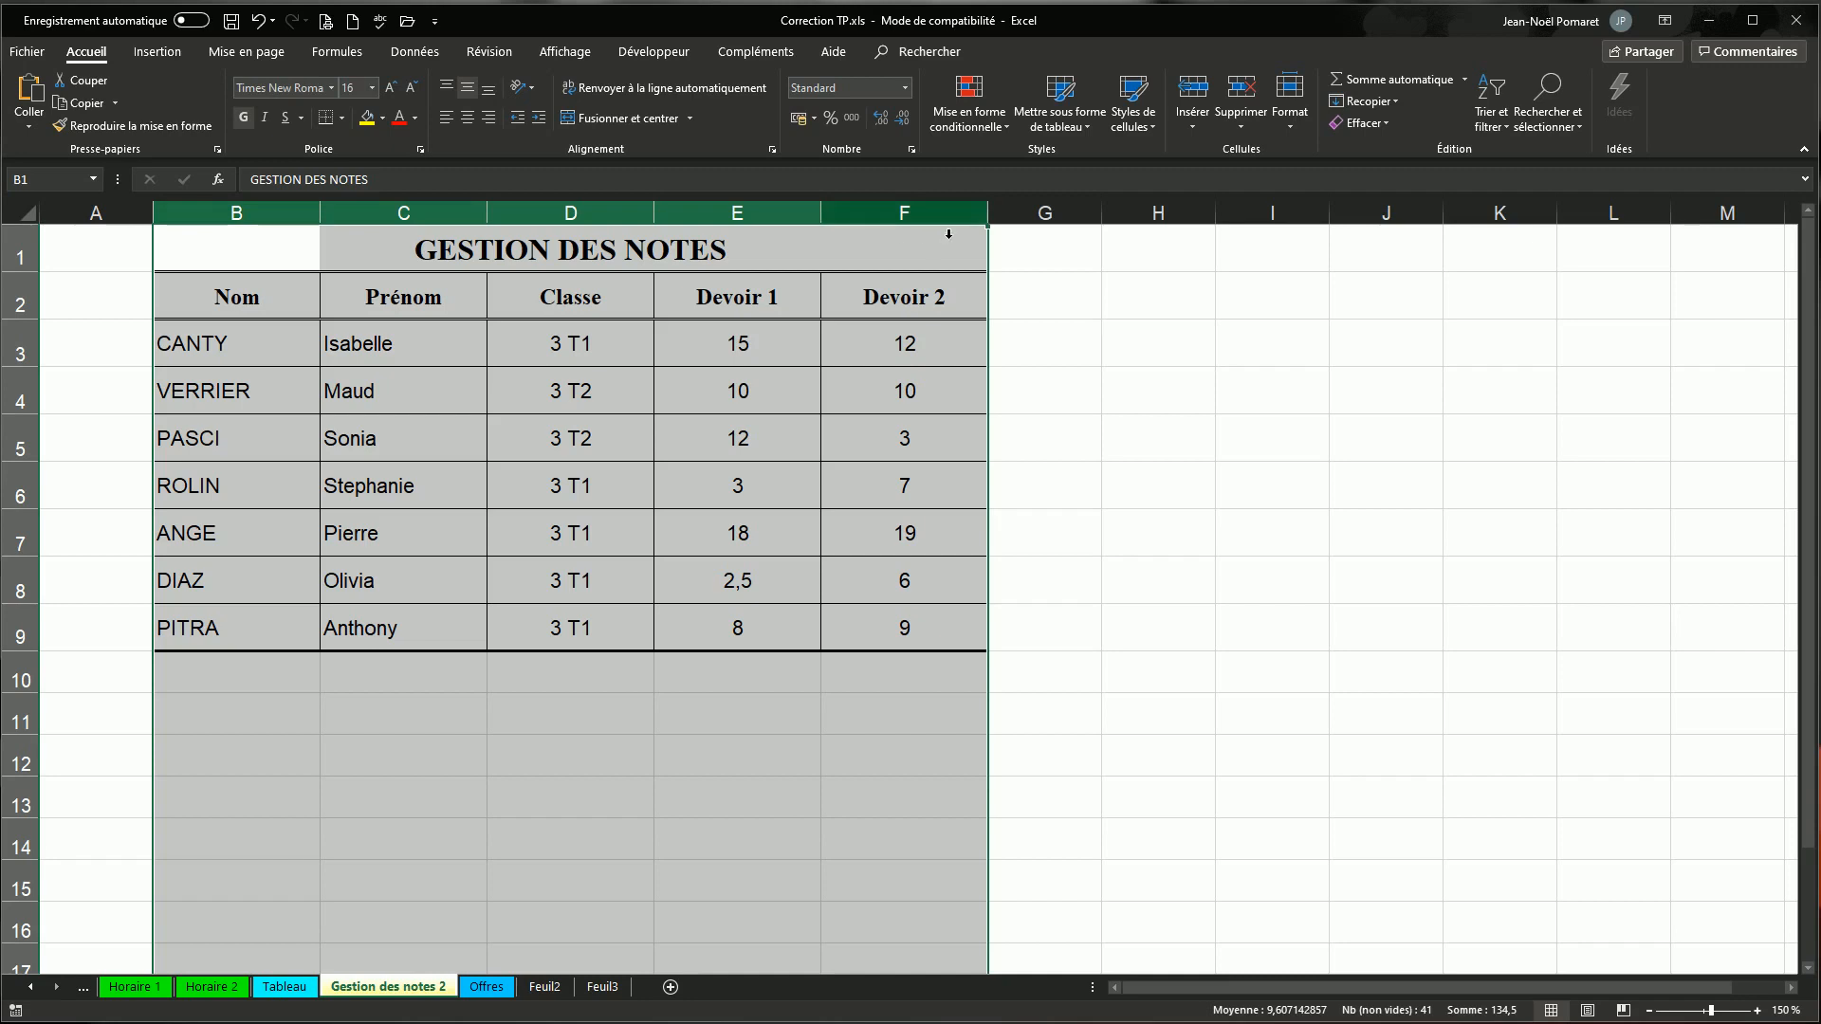
click(71, 337)
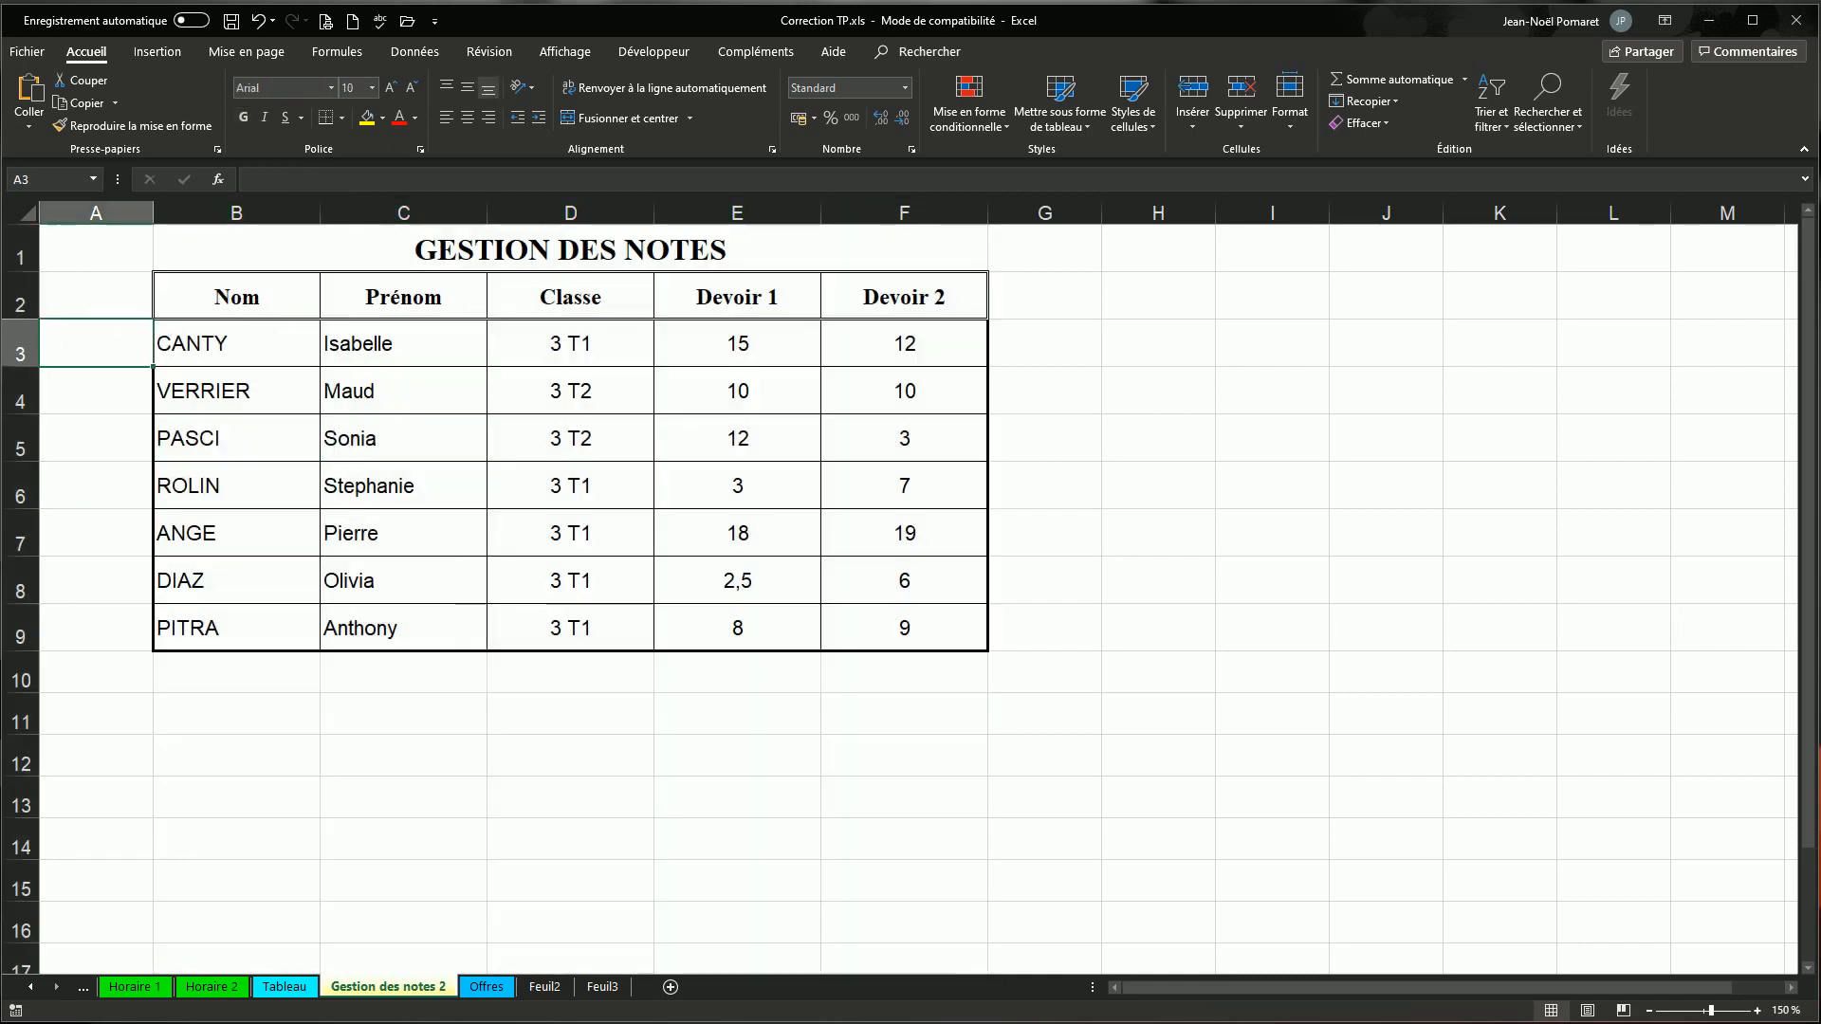
click(29, 340)
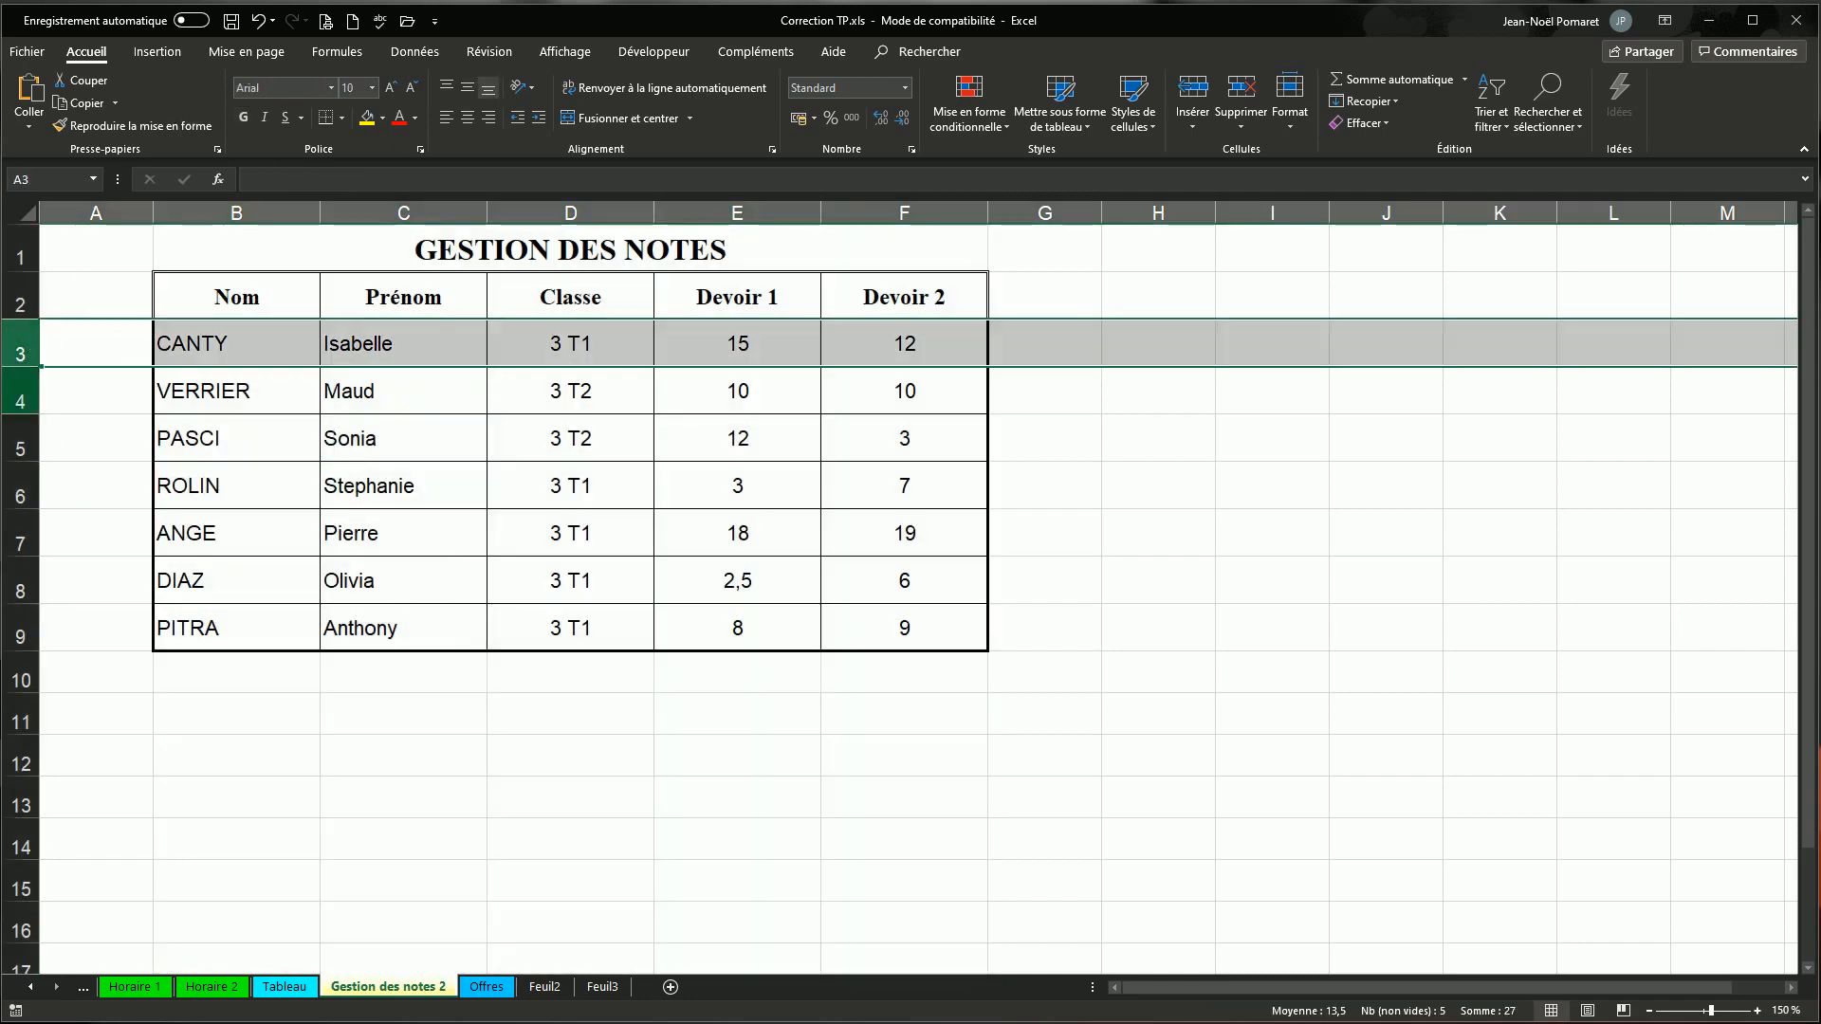
click(25, 391)
click(25, 439)
drag(21, 299, 26, 640)
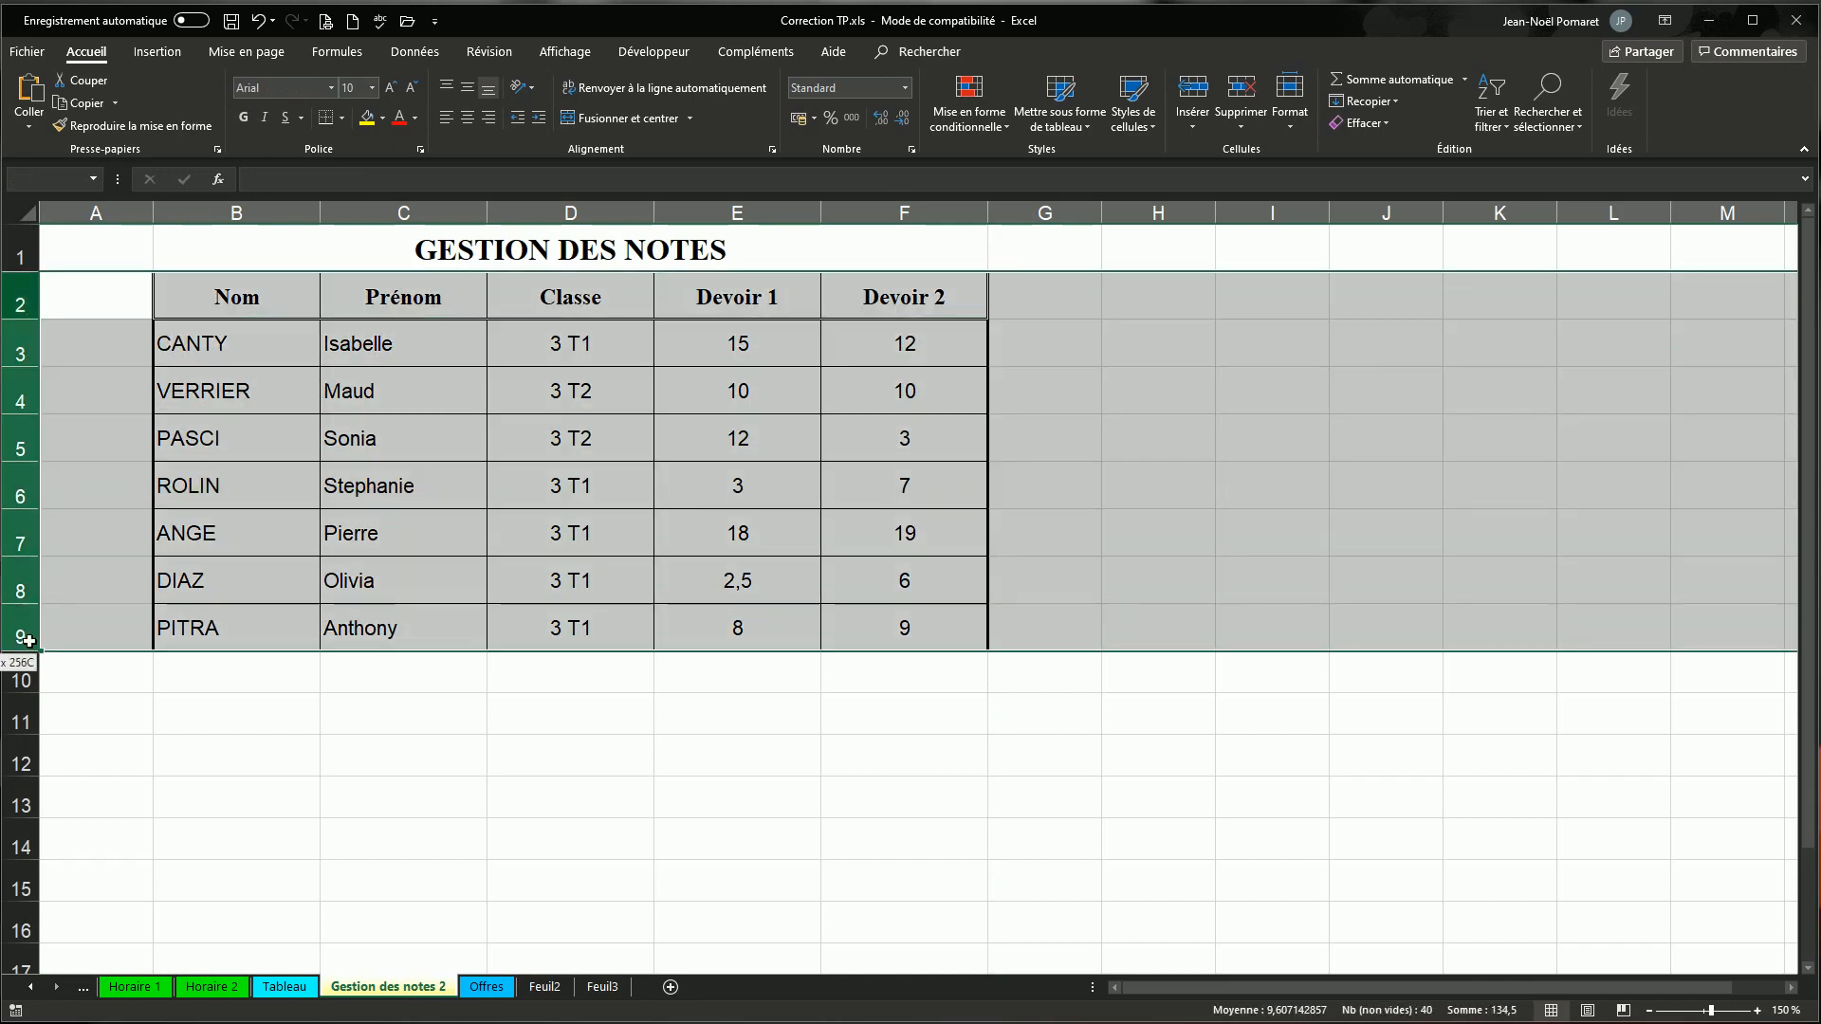
click(386, 394)
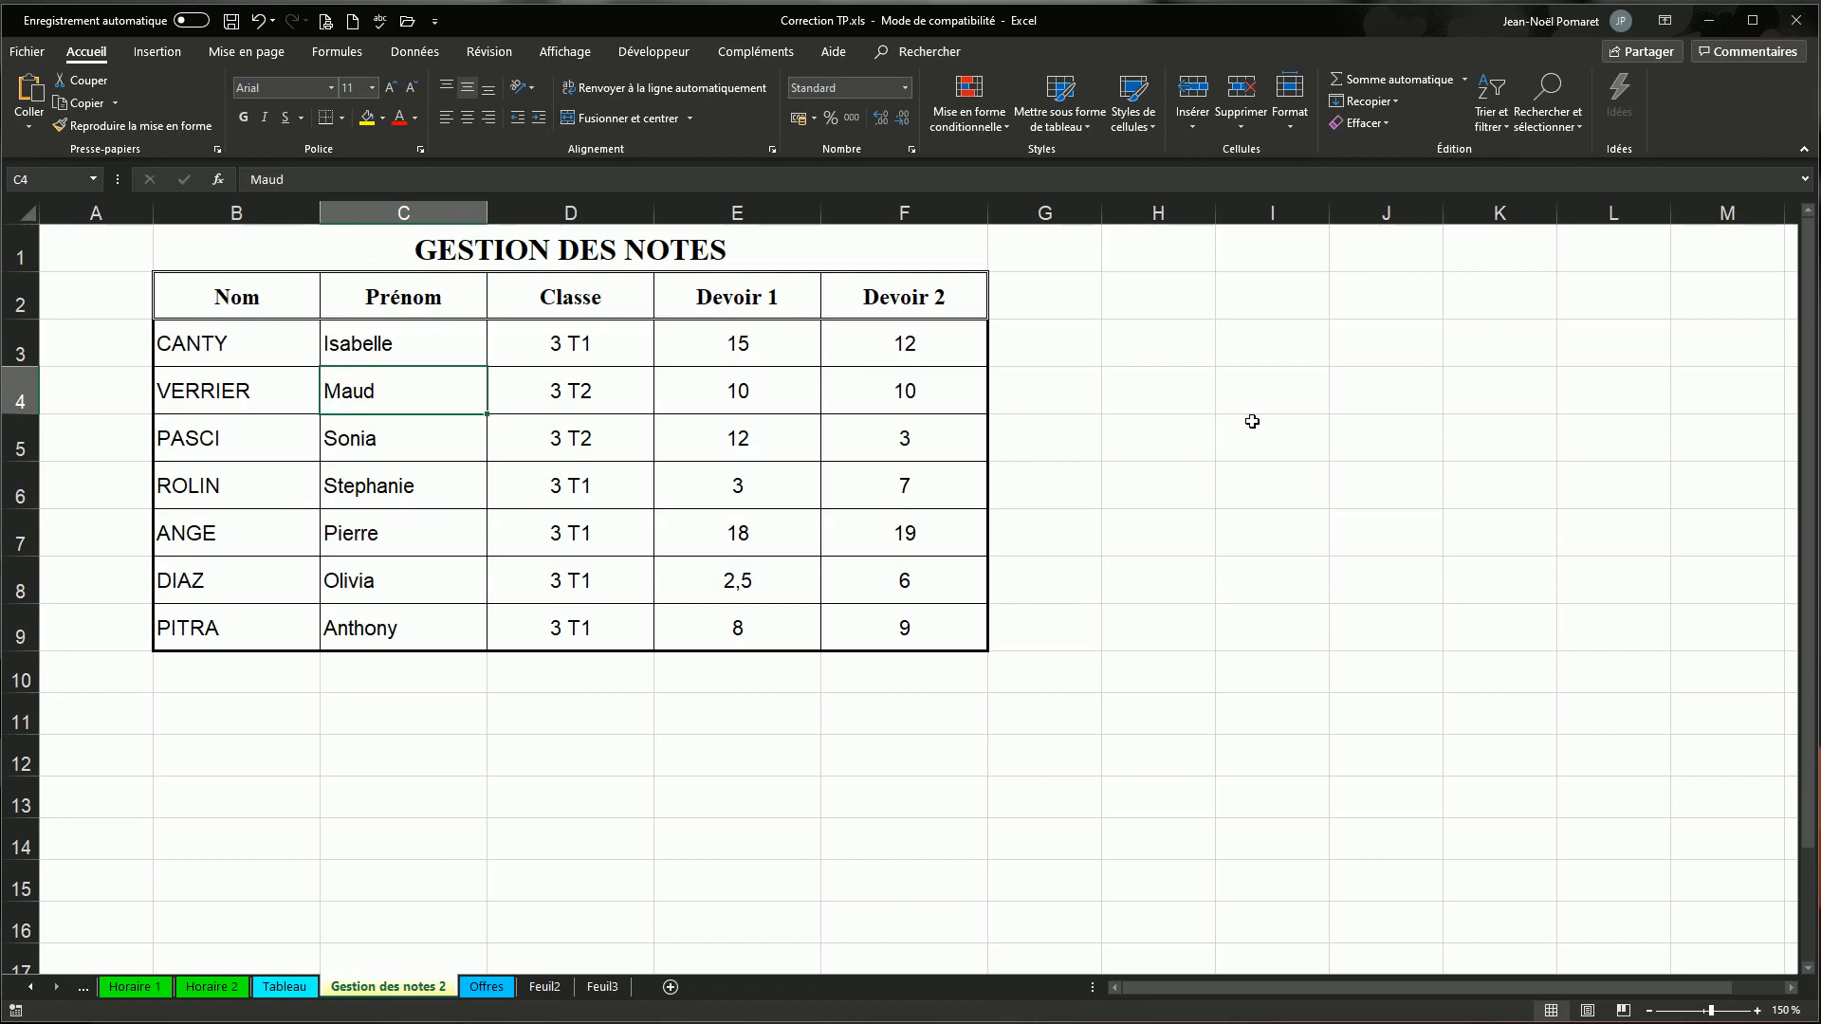
- Review the page layout commands and the customization options for the quick access commands, with cell H3 selected
click(1282, 400)
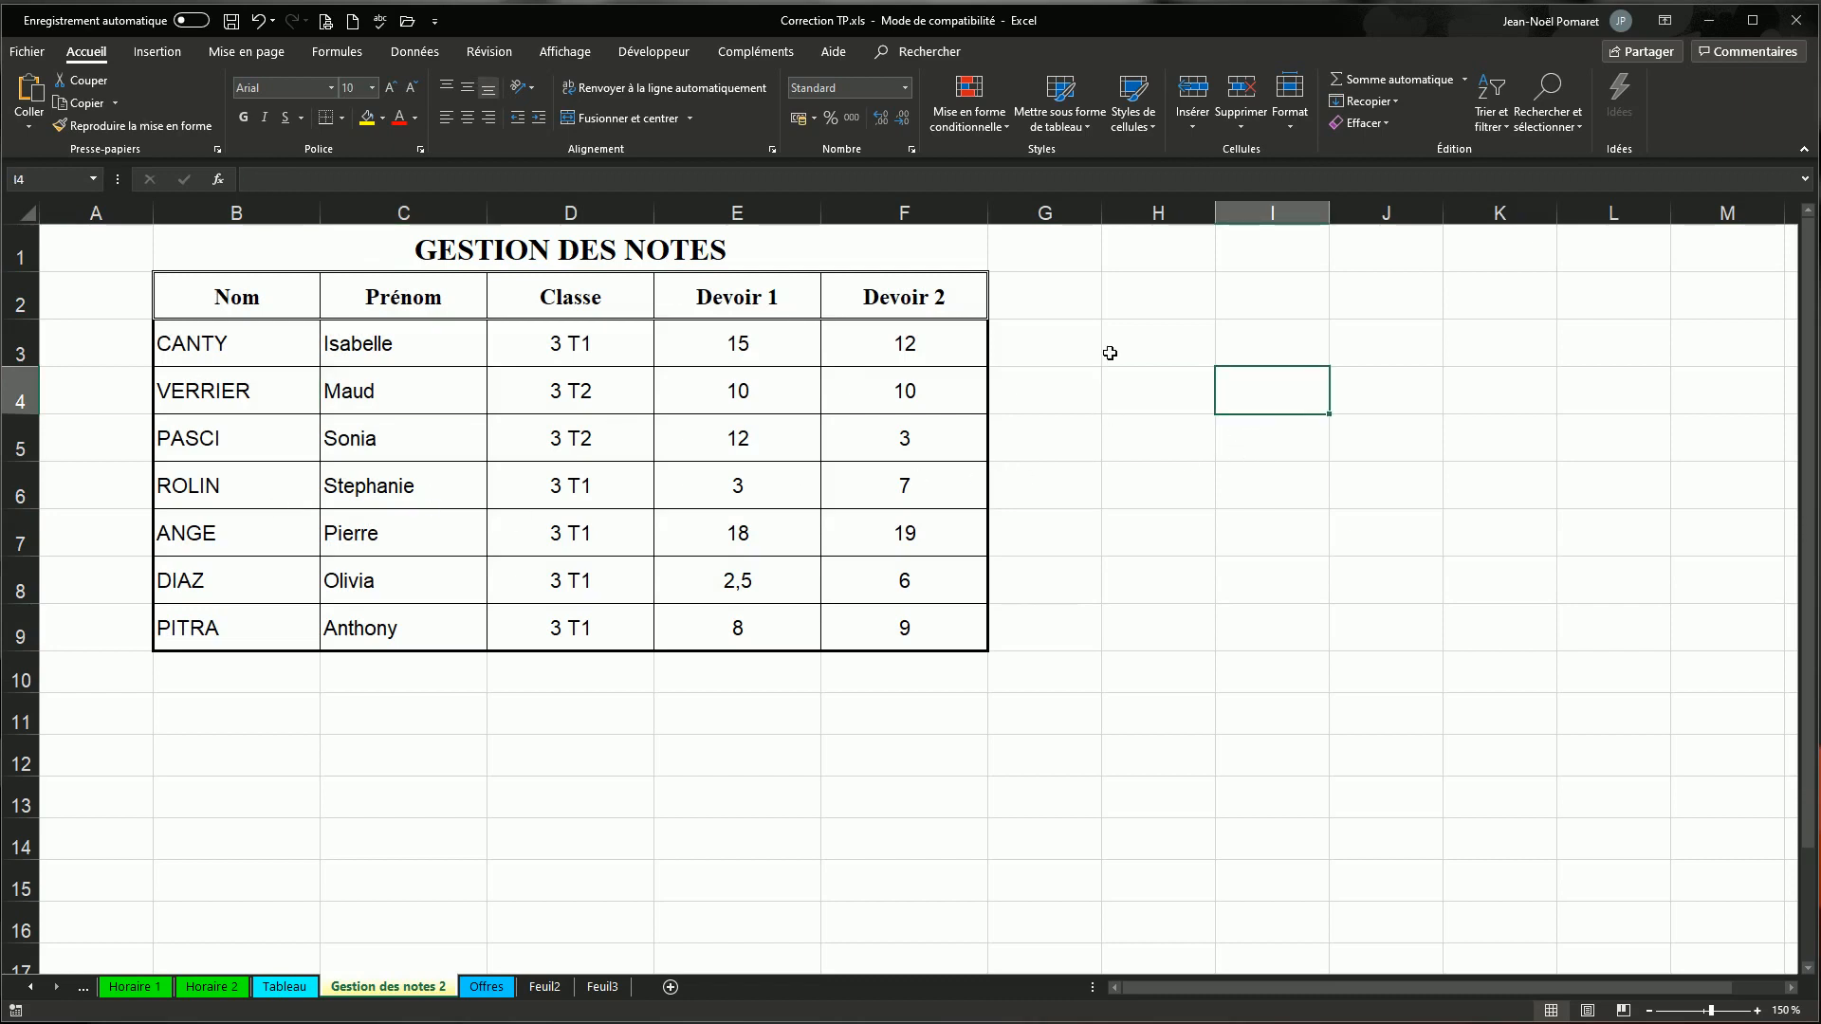
click(1171, 360)
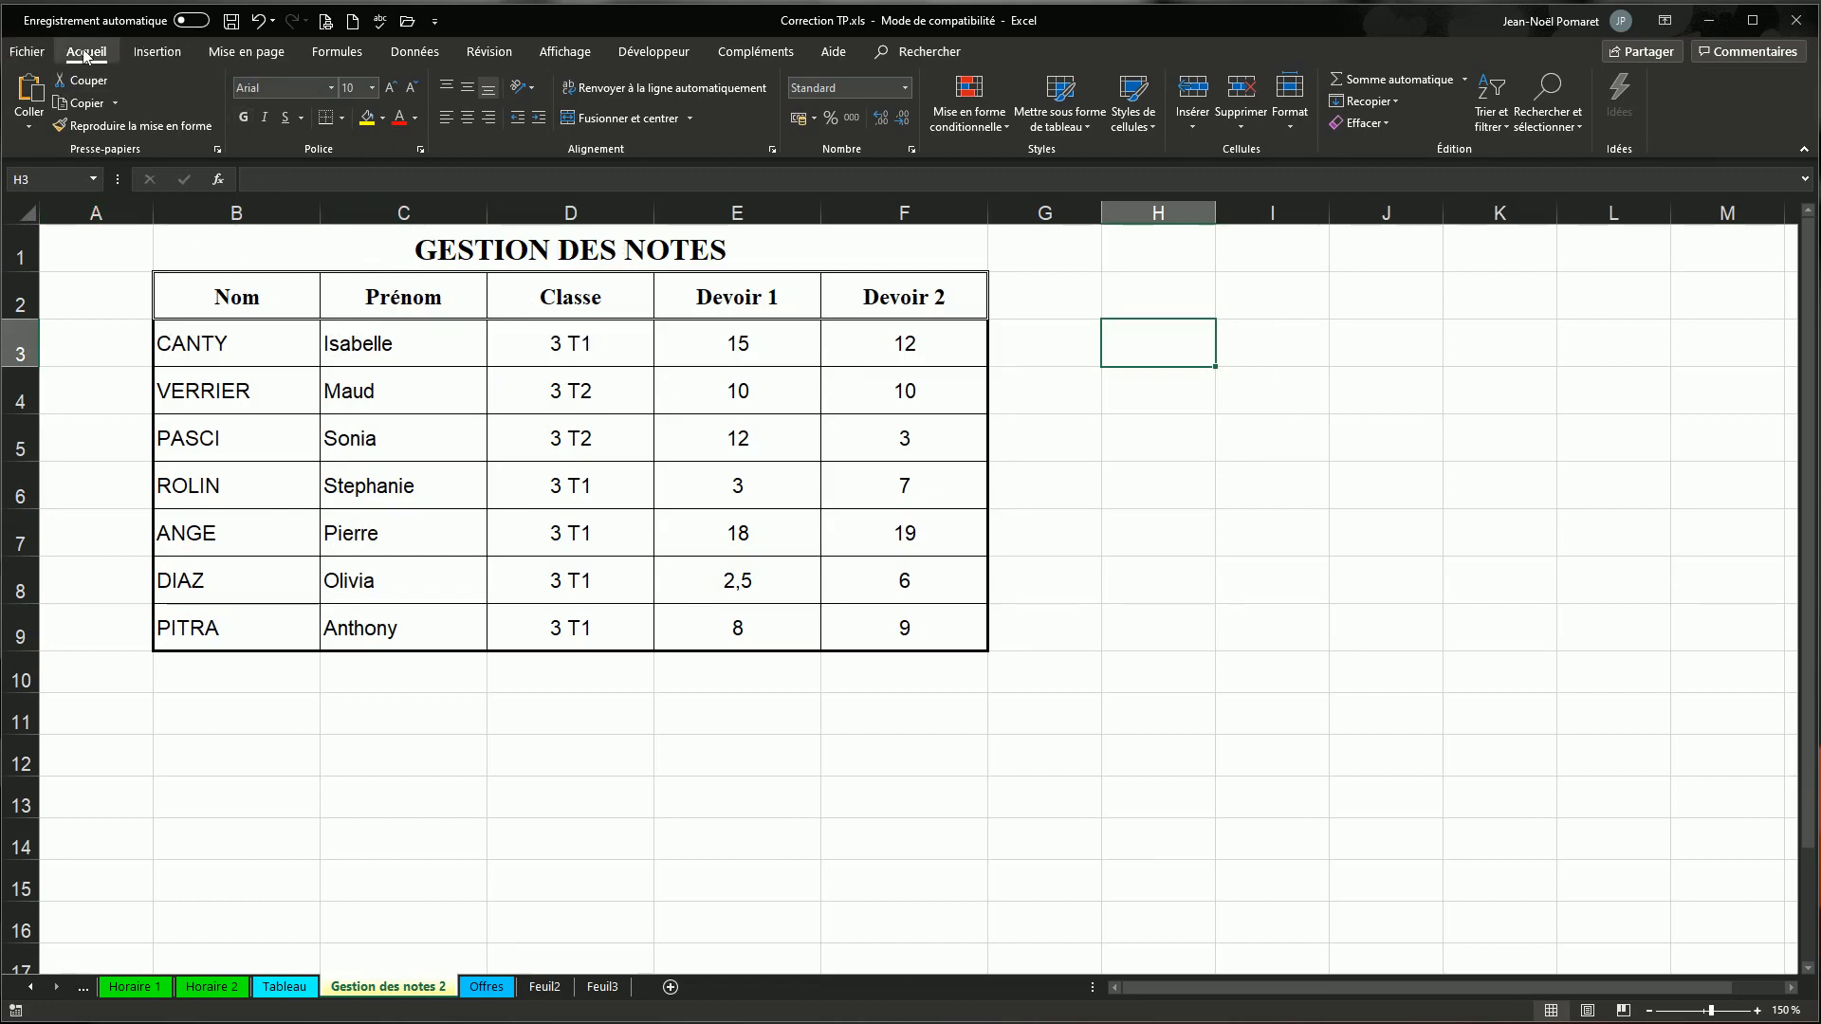
click(184, 55)
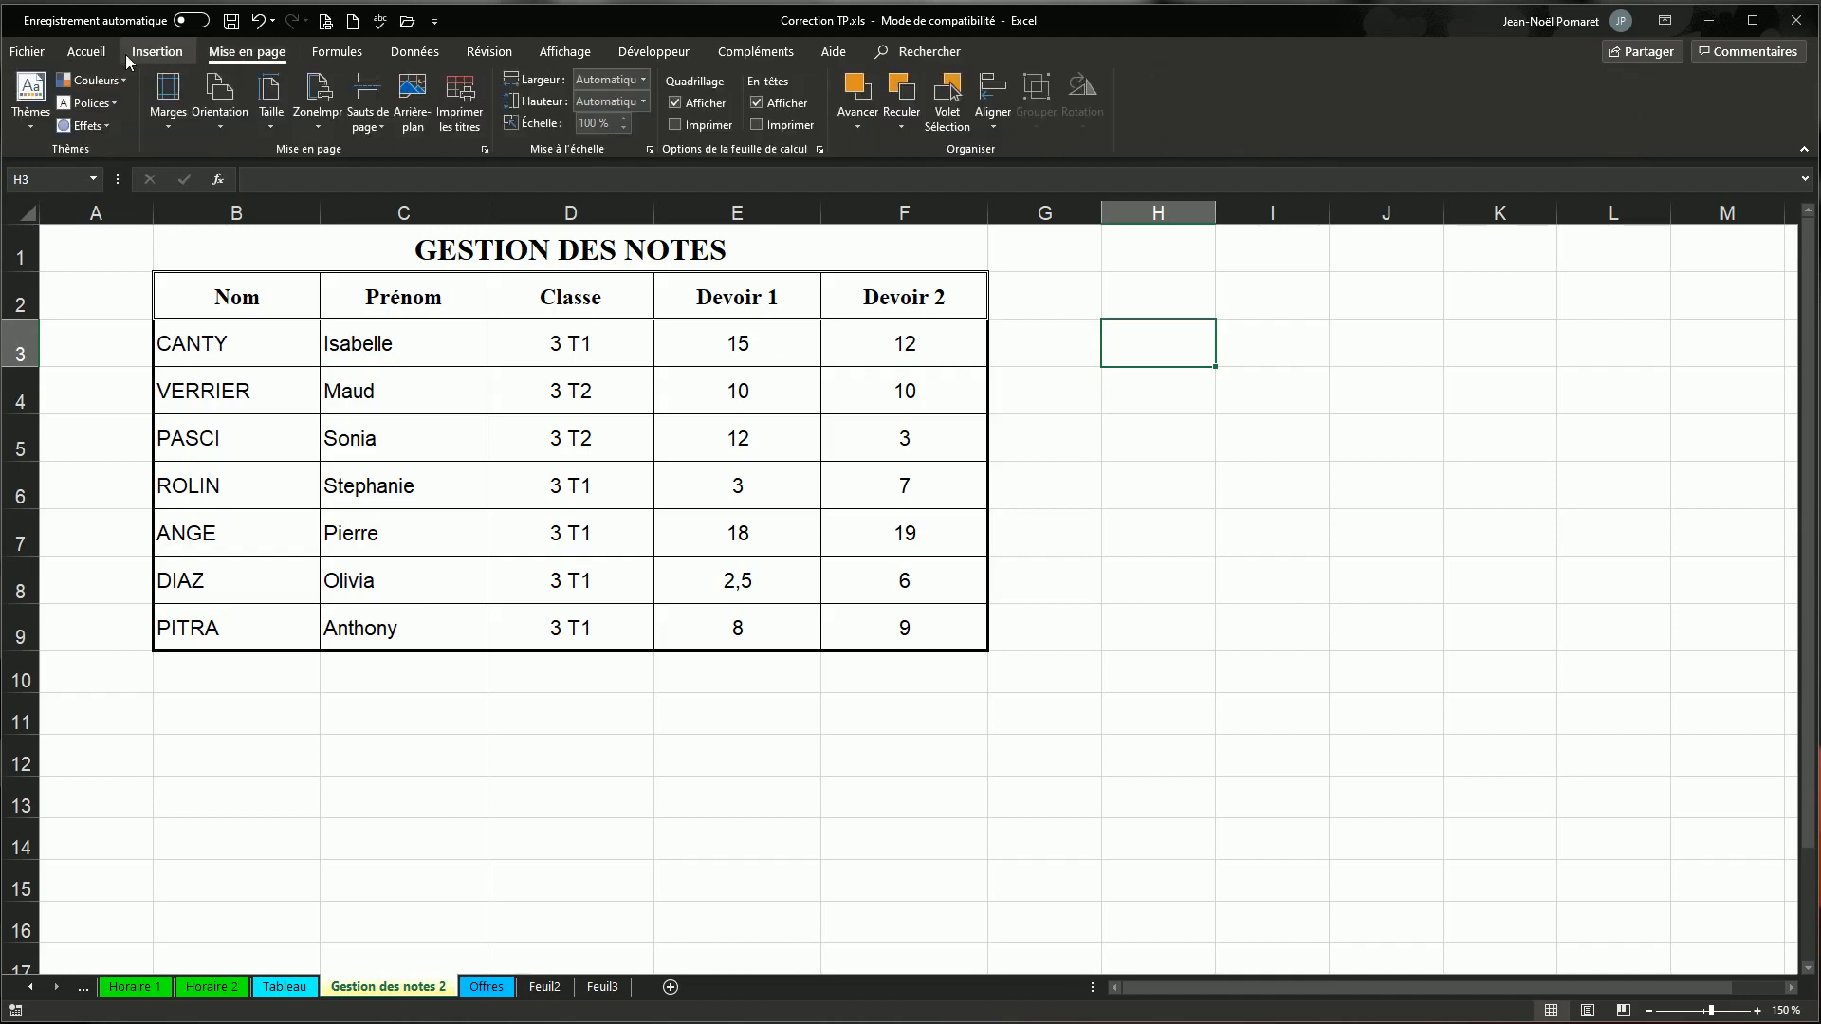
click(99, 55)
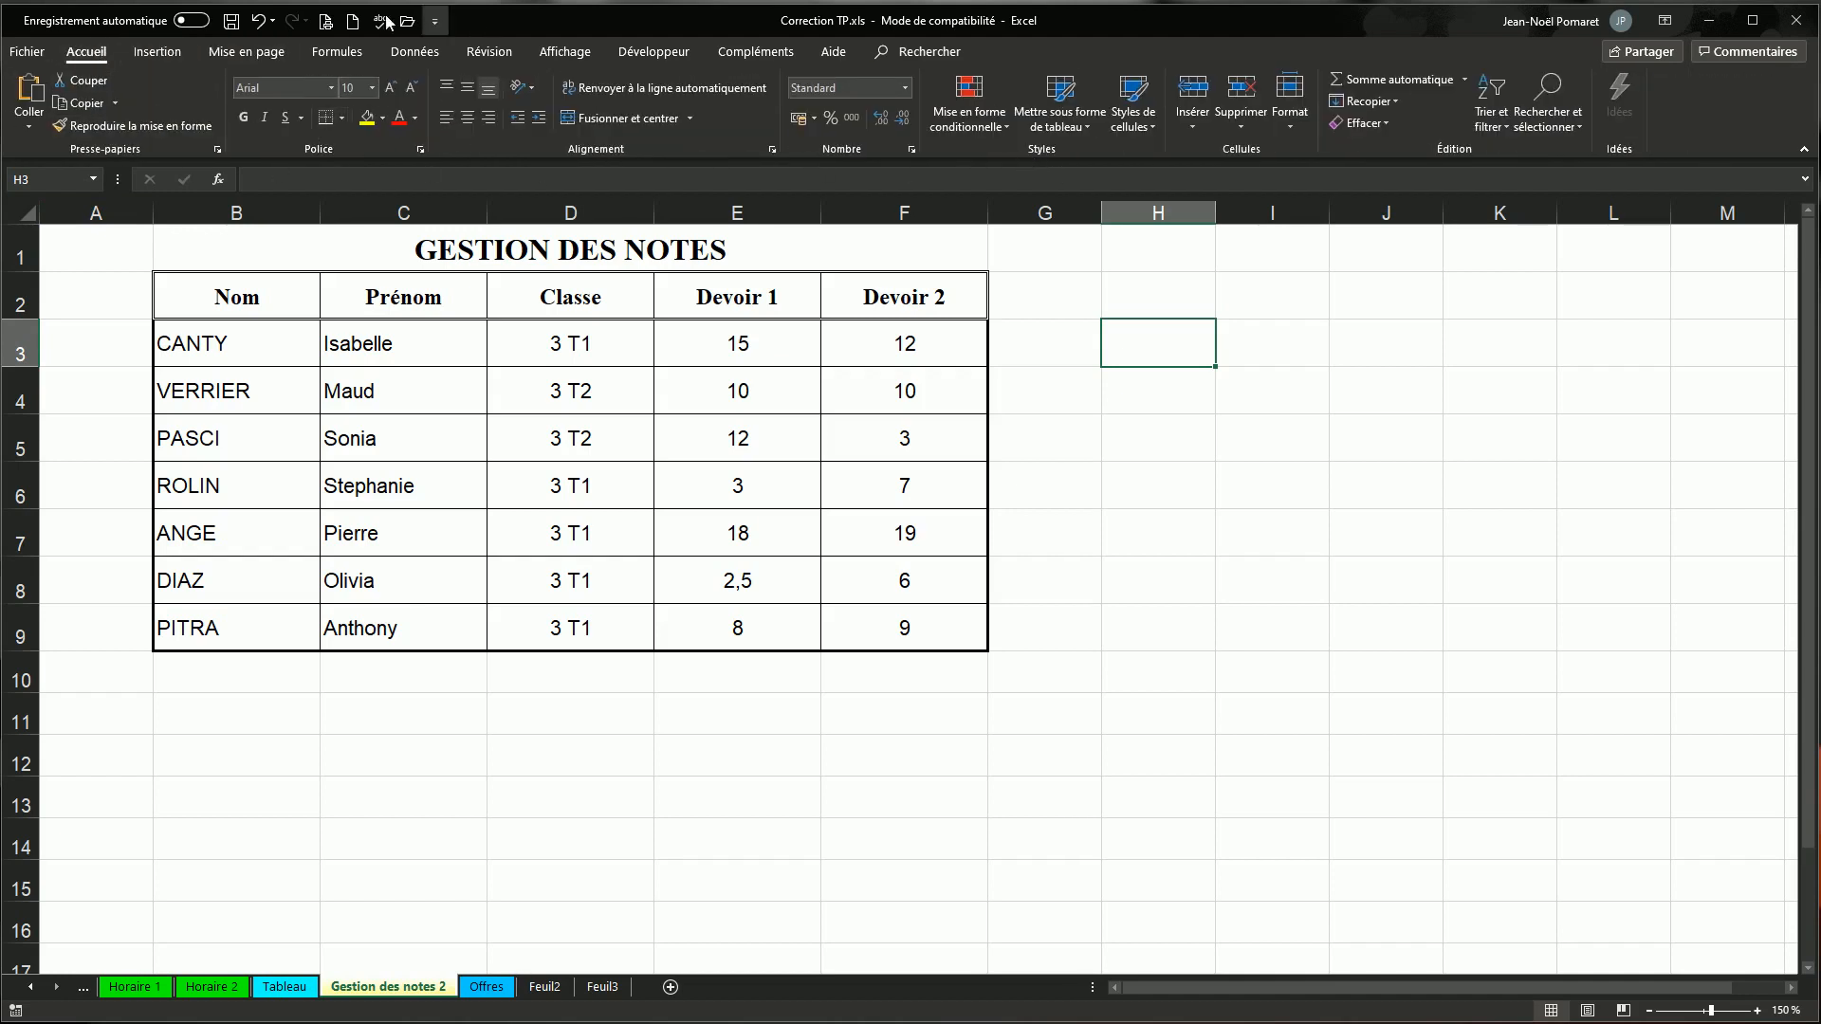
click(434, 21)
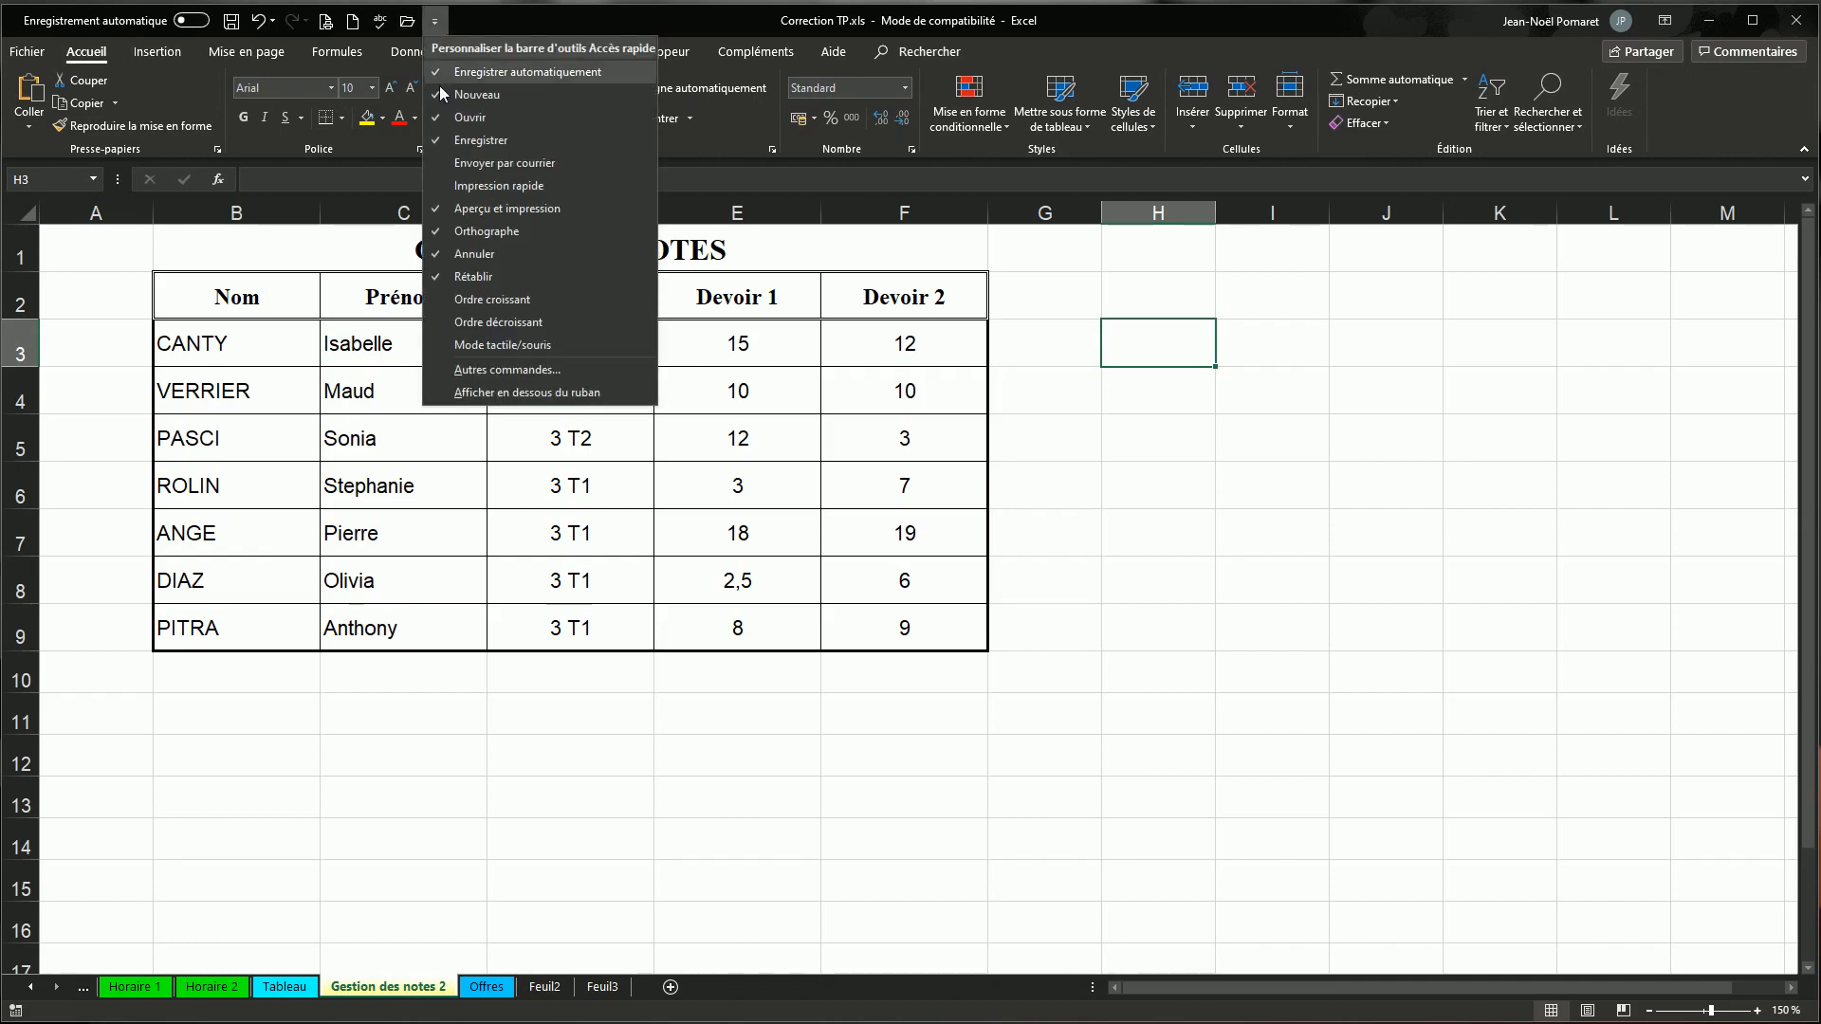
click(512, 30)
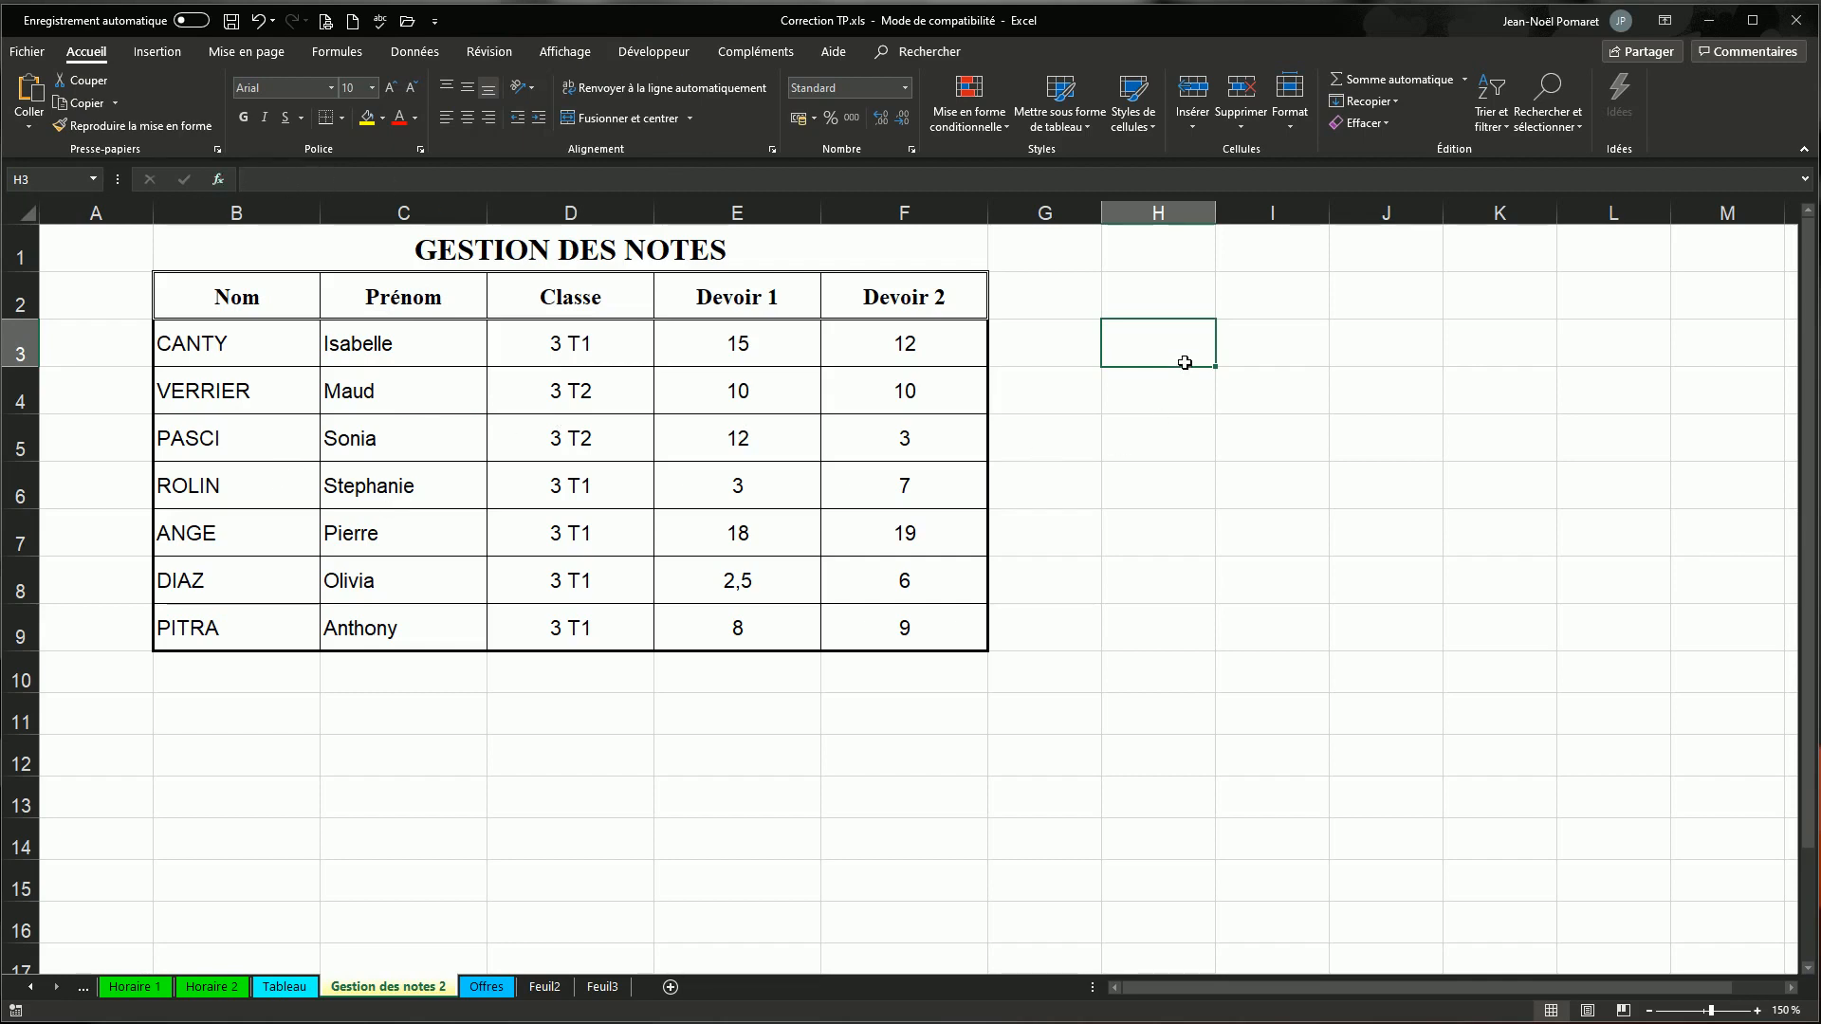
- Enter the sample text "texte" in cell H3 and the number 10 in cell H4
text(texte)
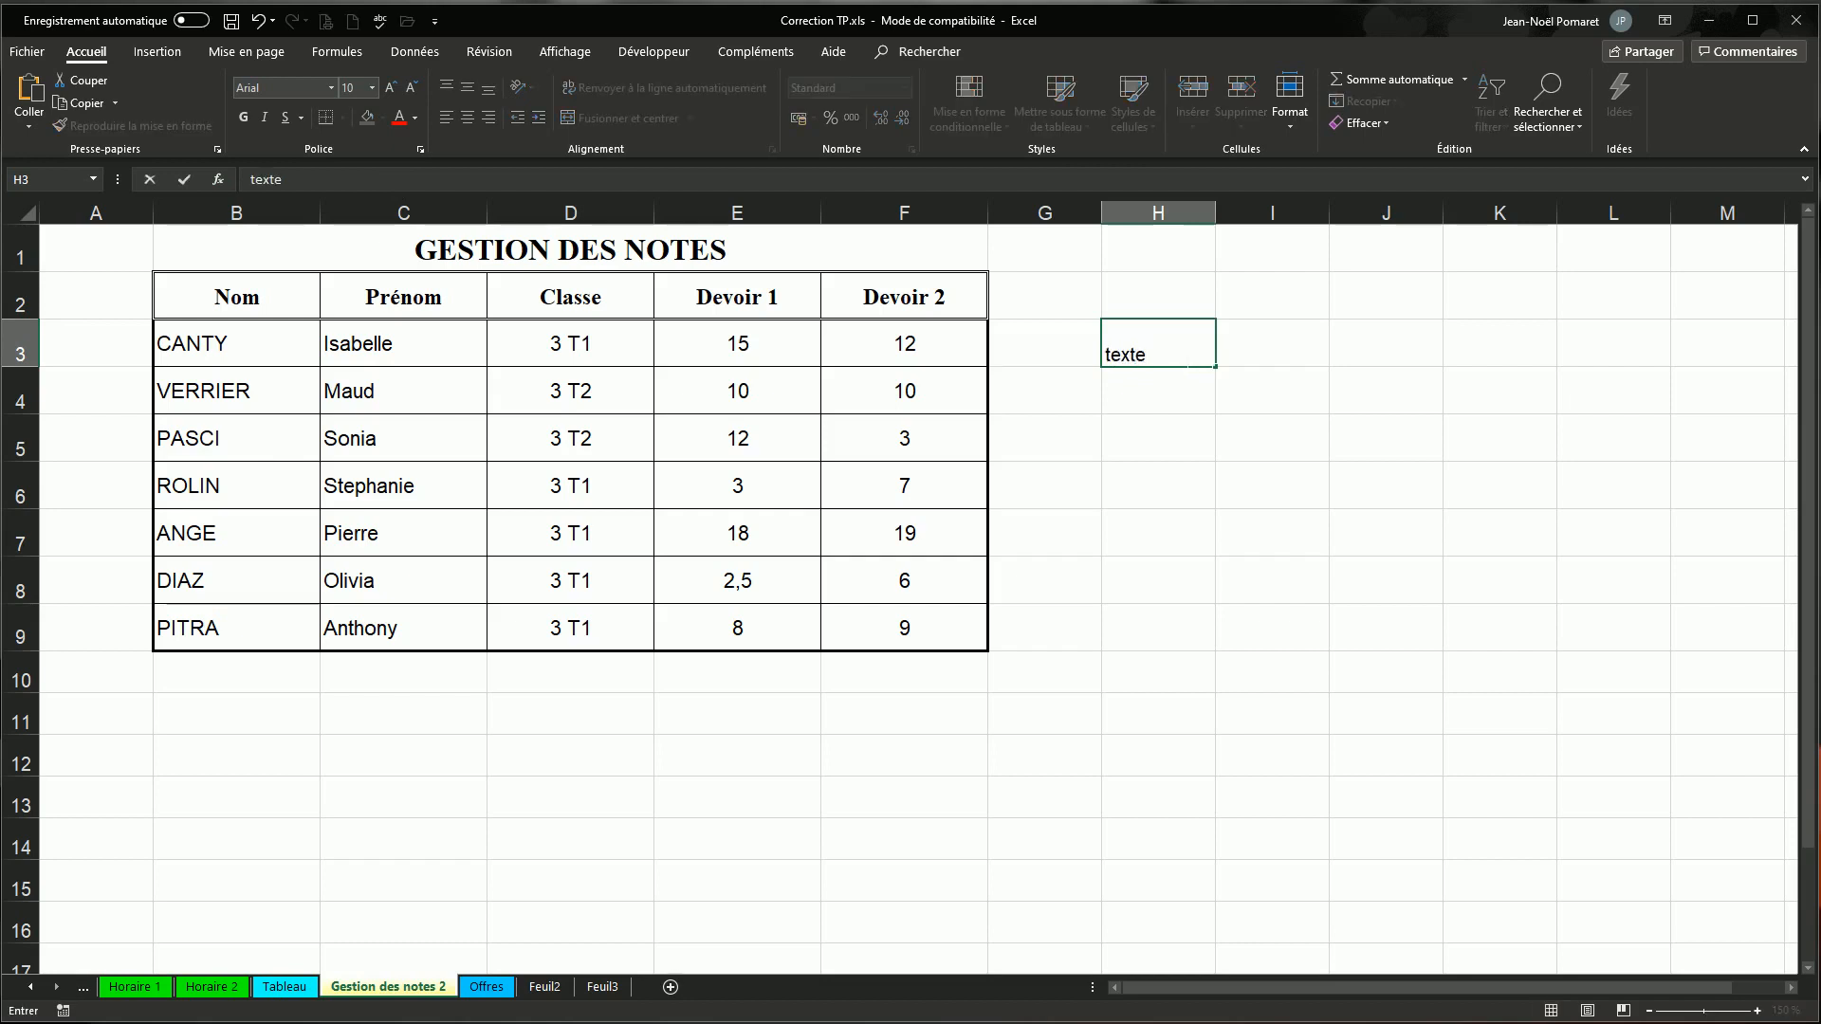
key(Return)
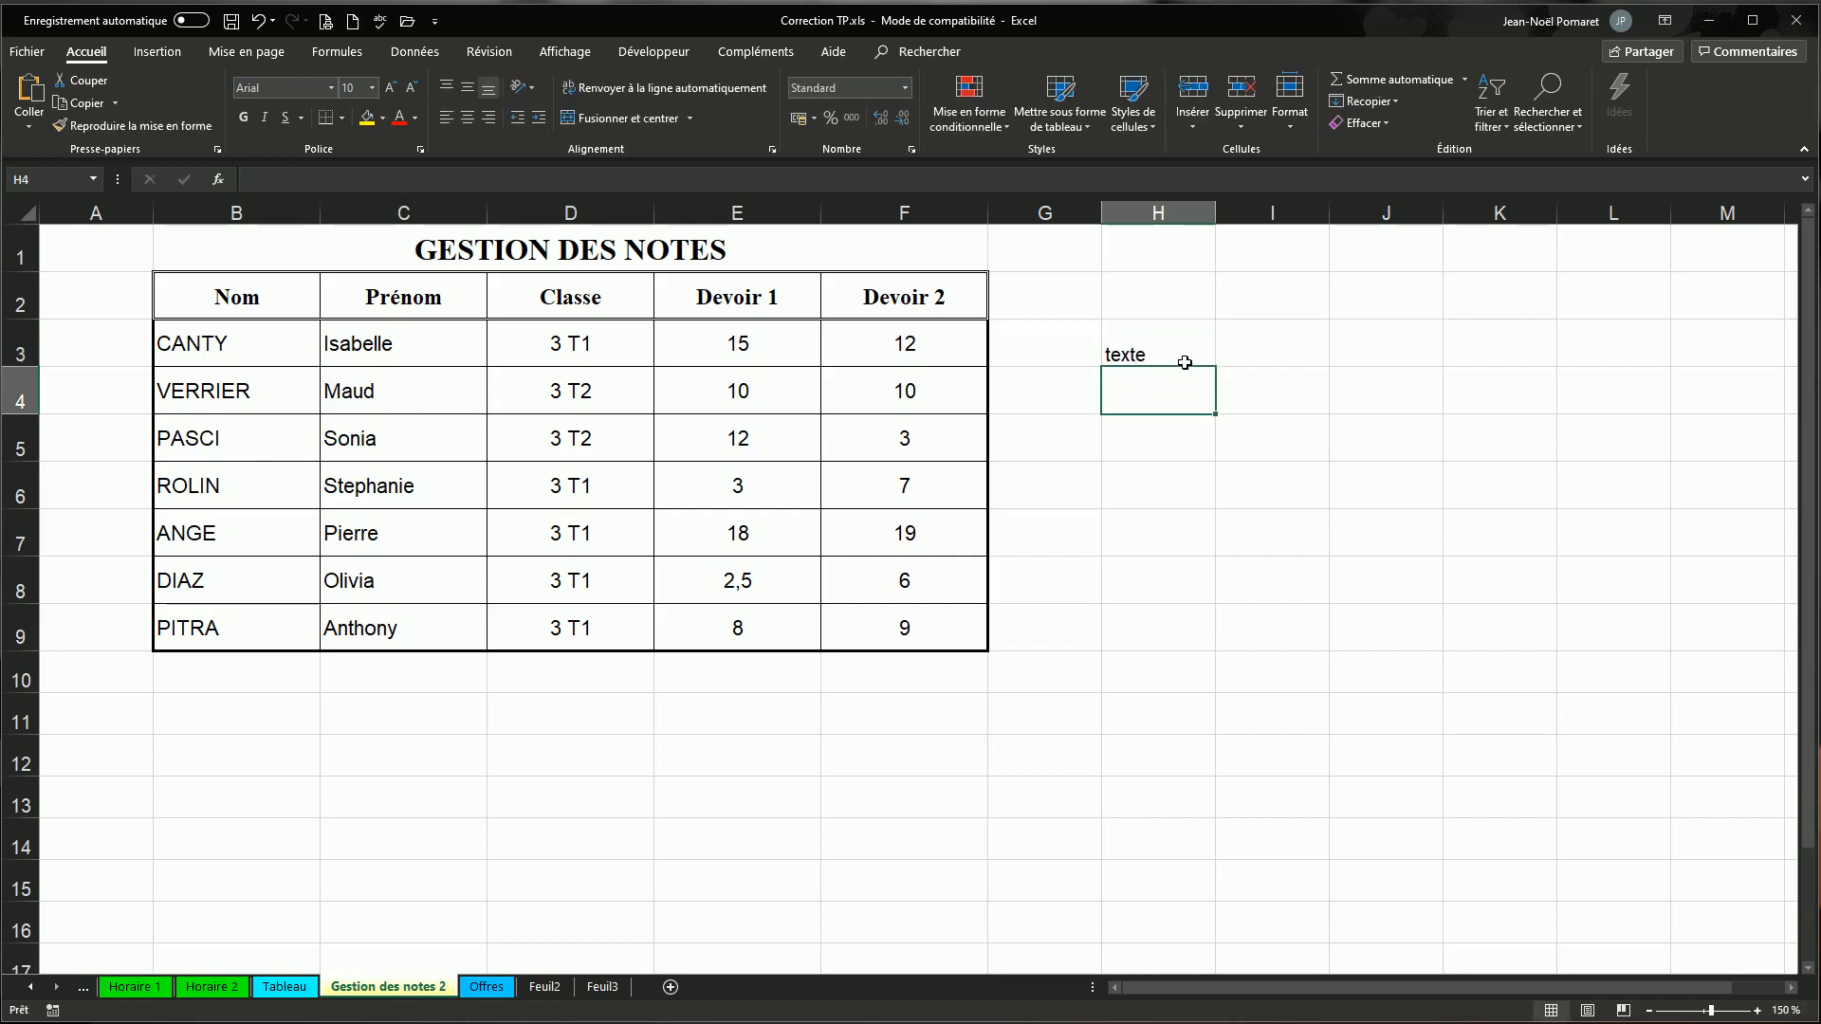
click(1164, 330)
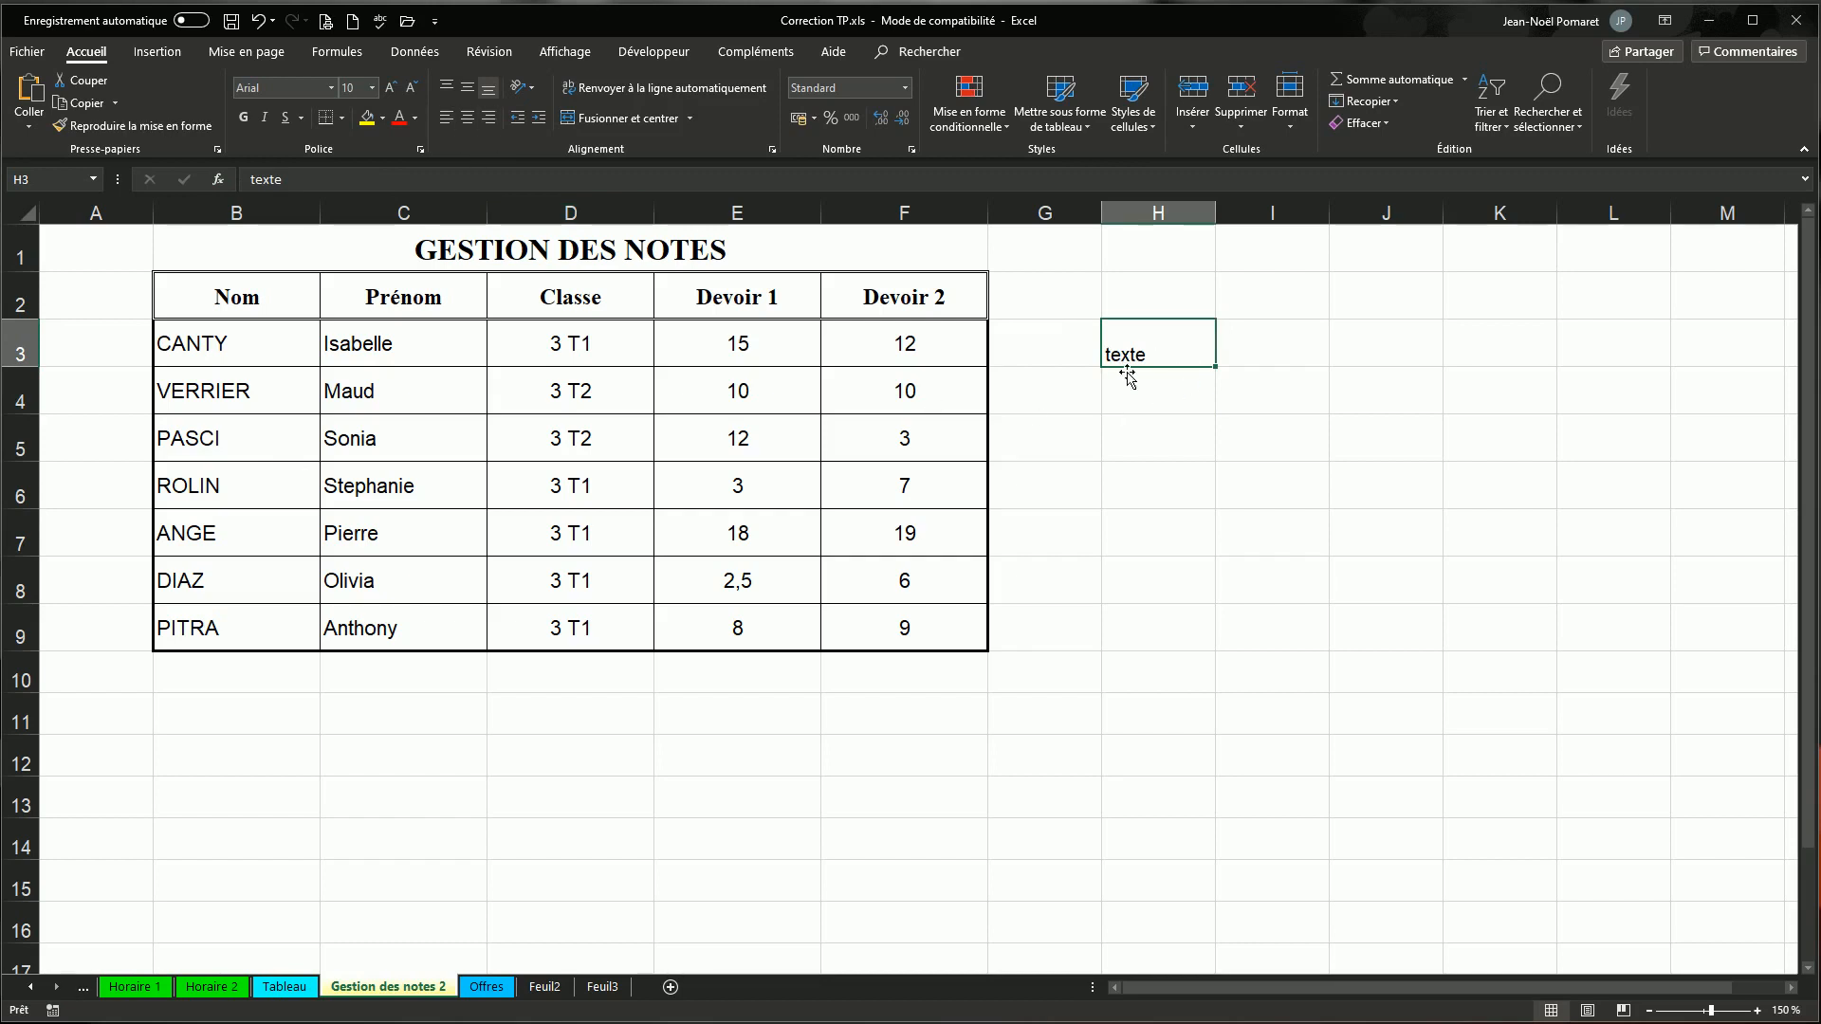
click(1159, 403)
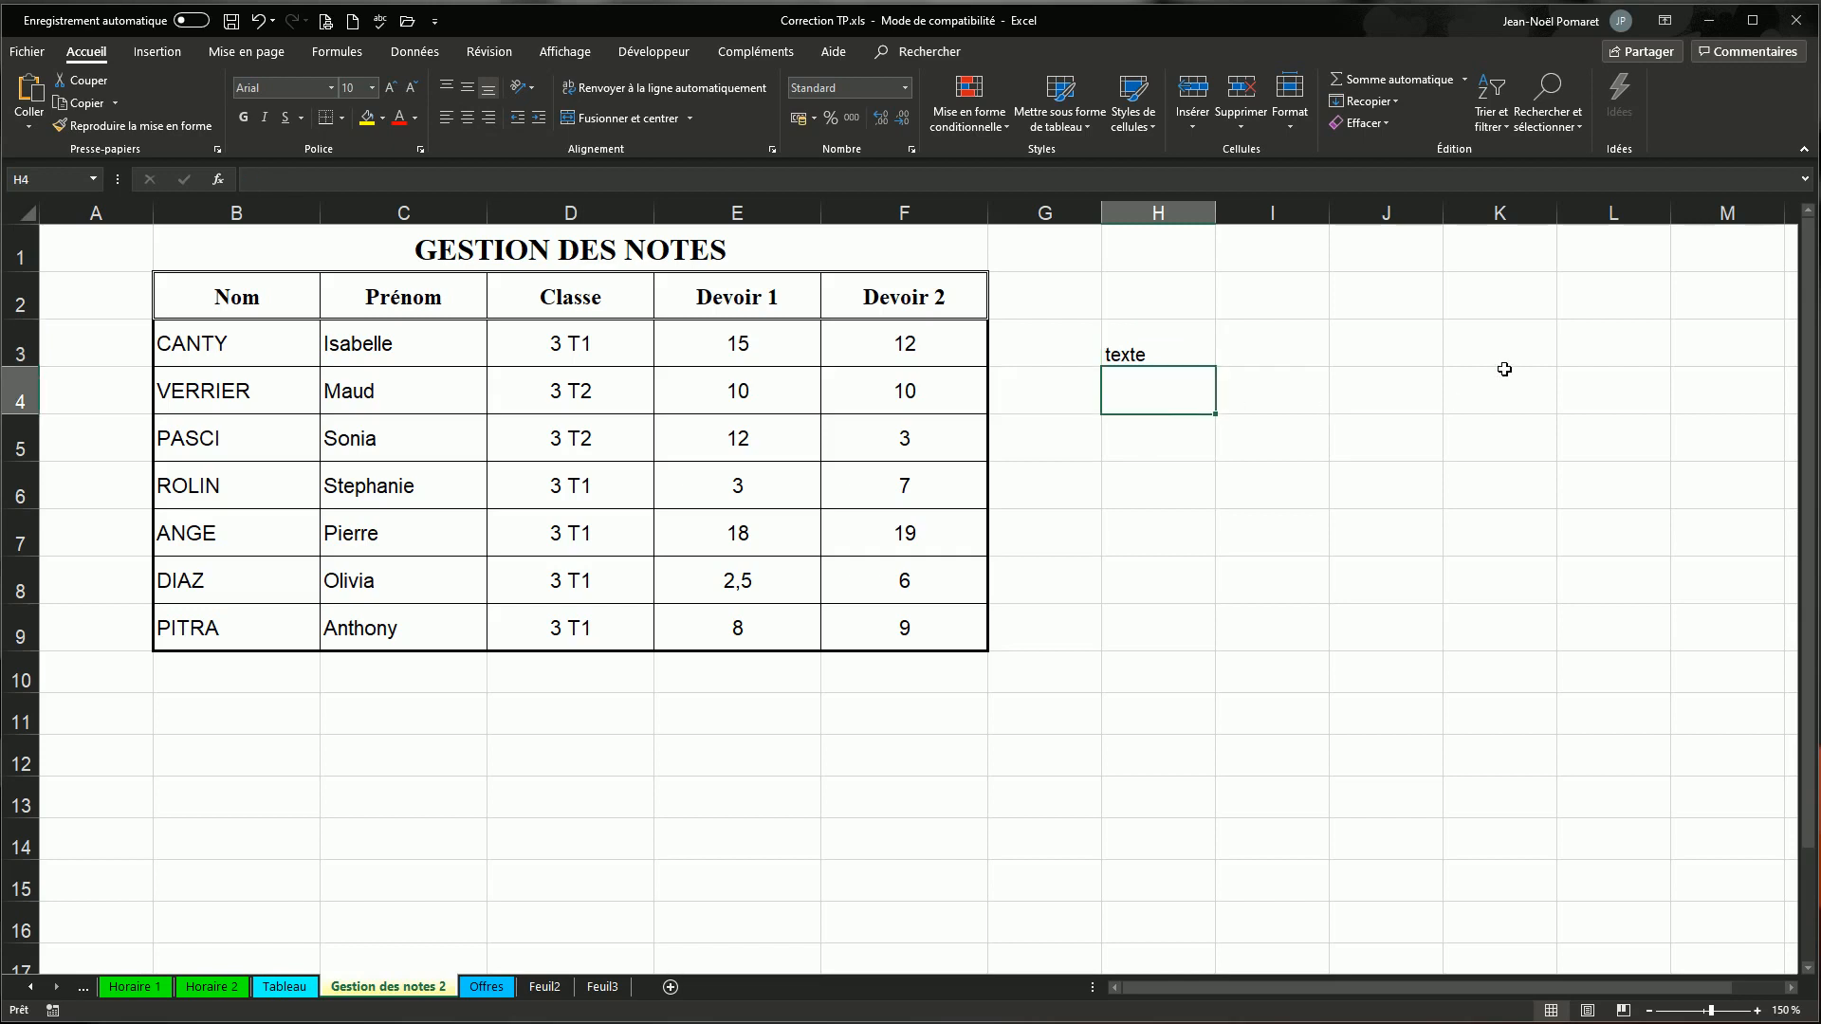
text(10)
key(Return)
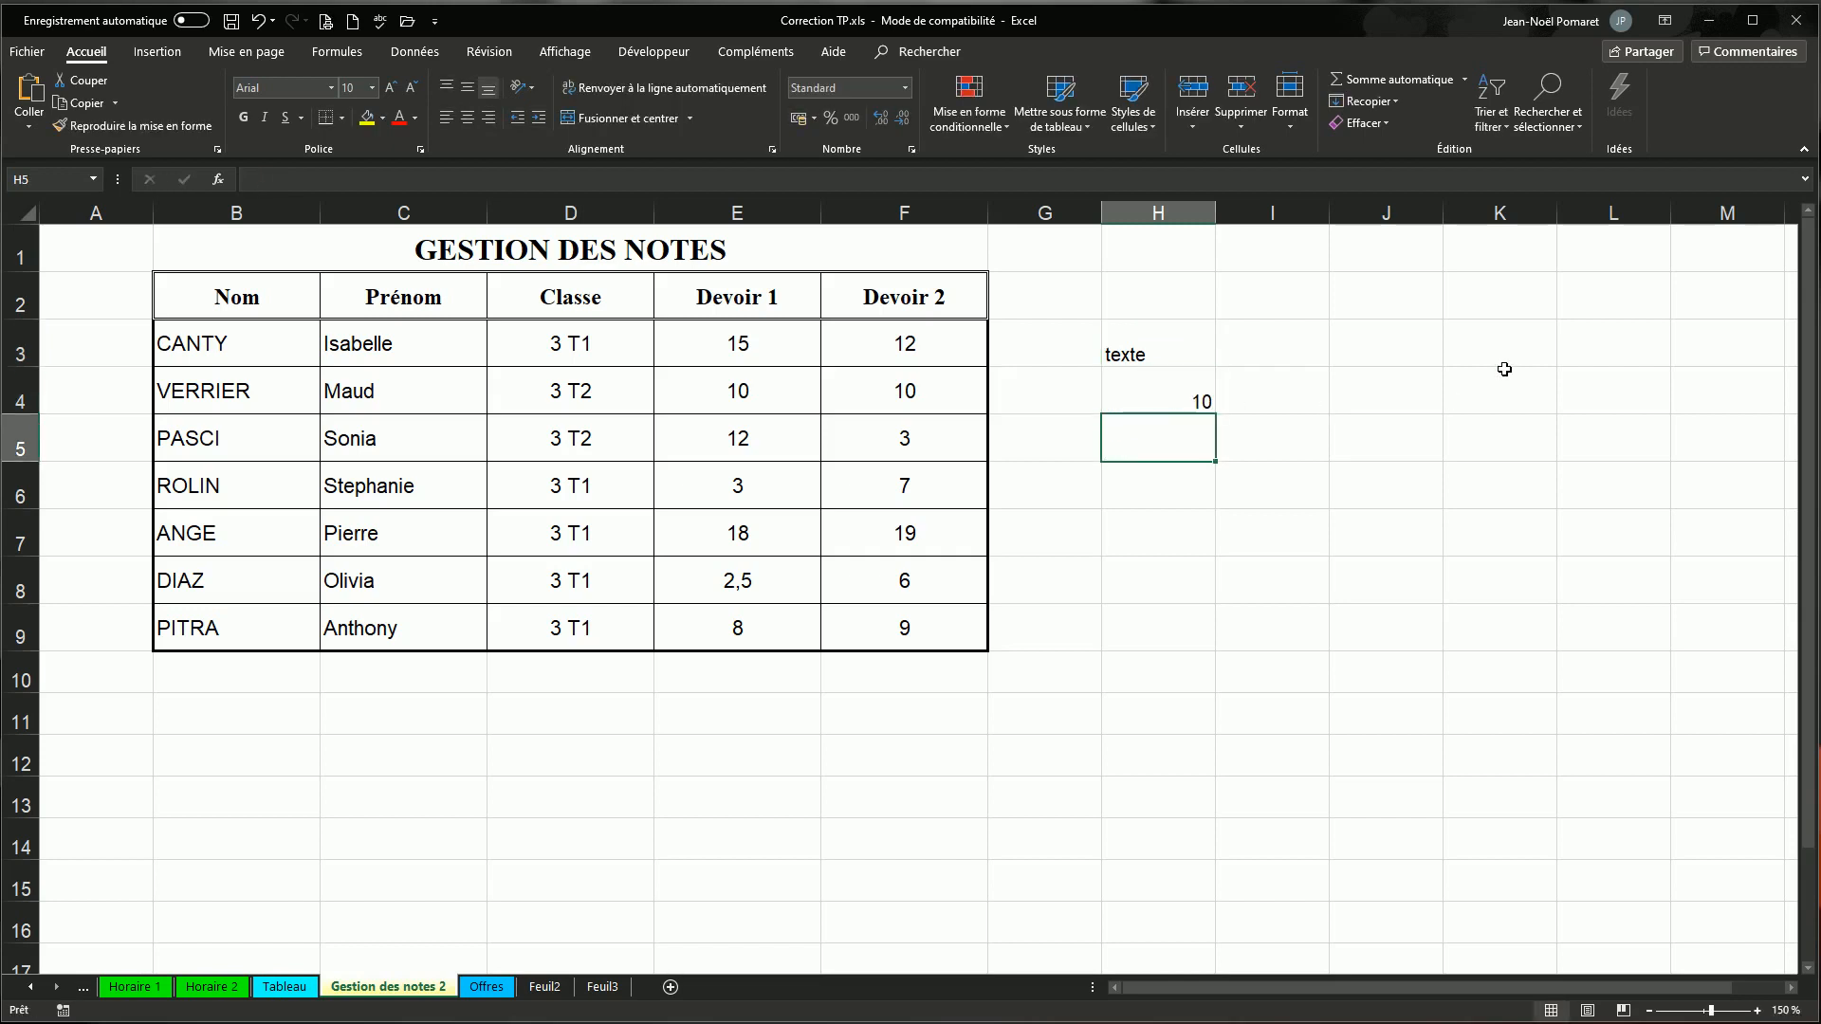
double_click(1200, 398)
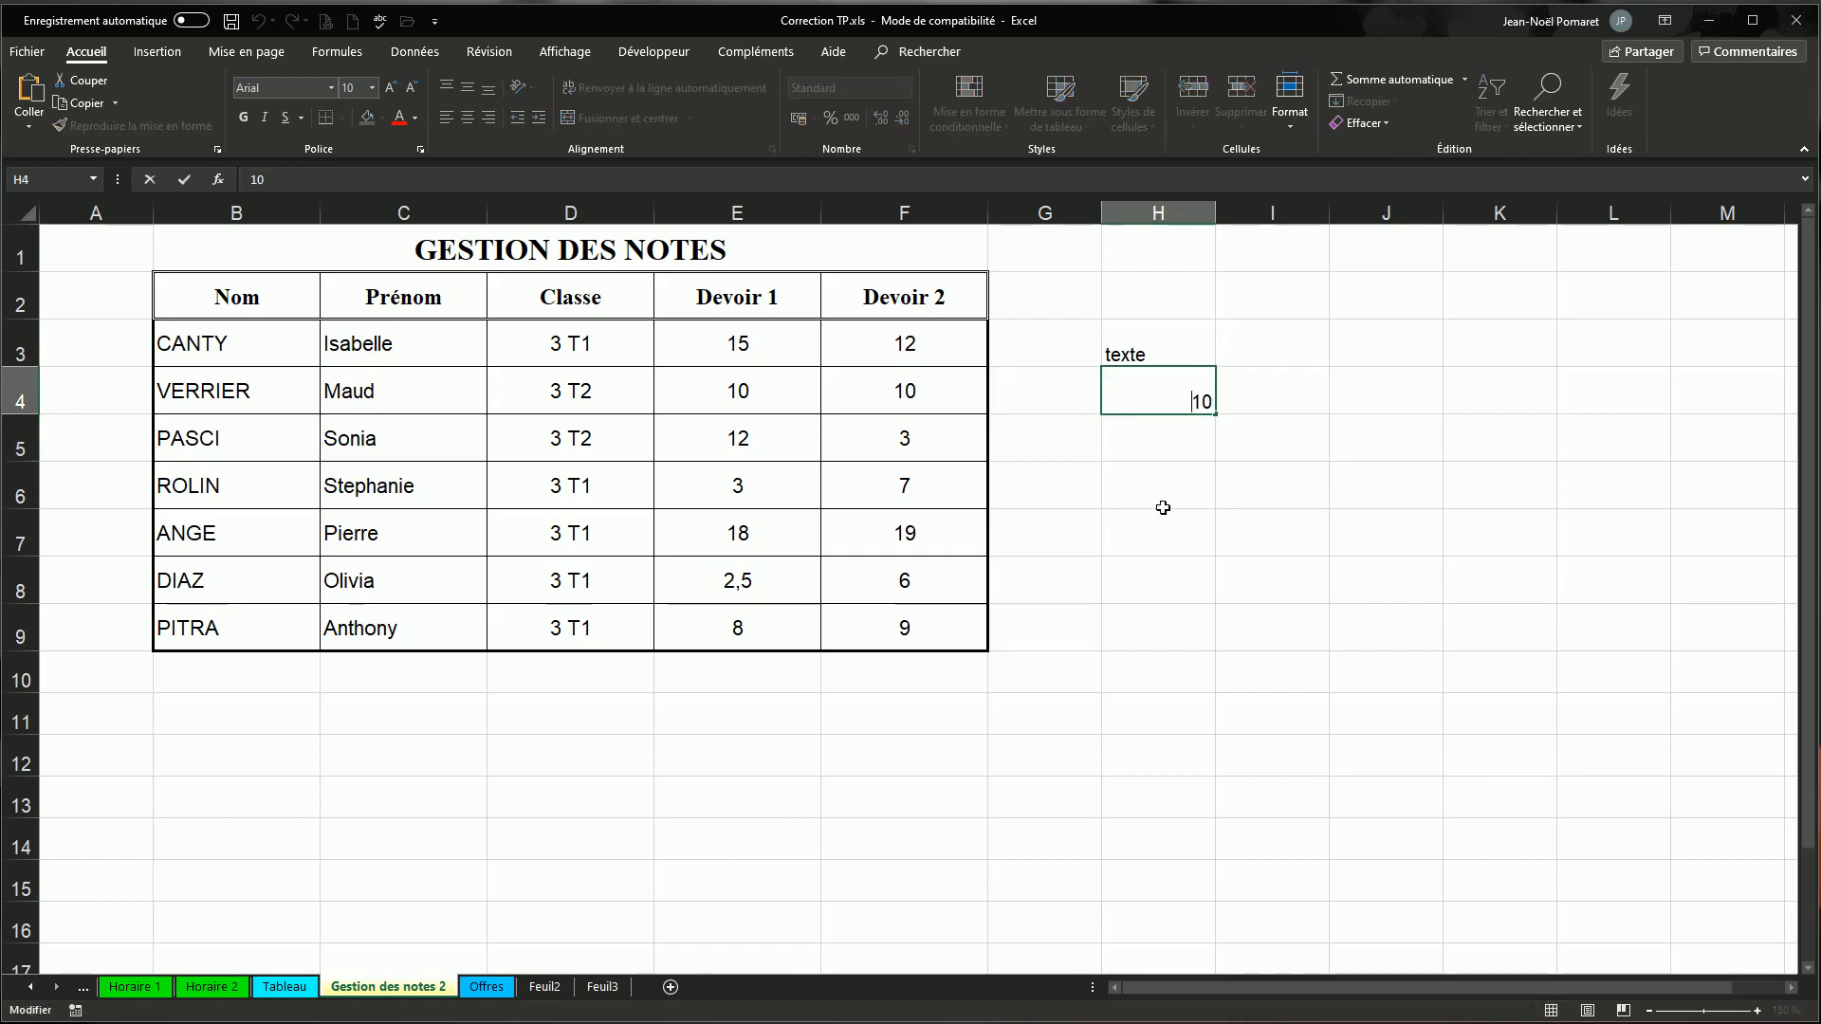
key(Return)
- Clear the sample entries from cells H3 and H4
click(1149, 360)
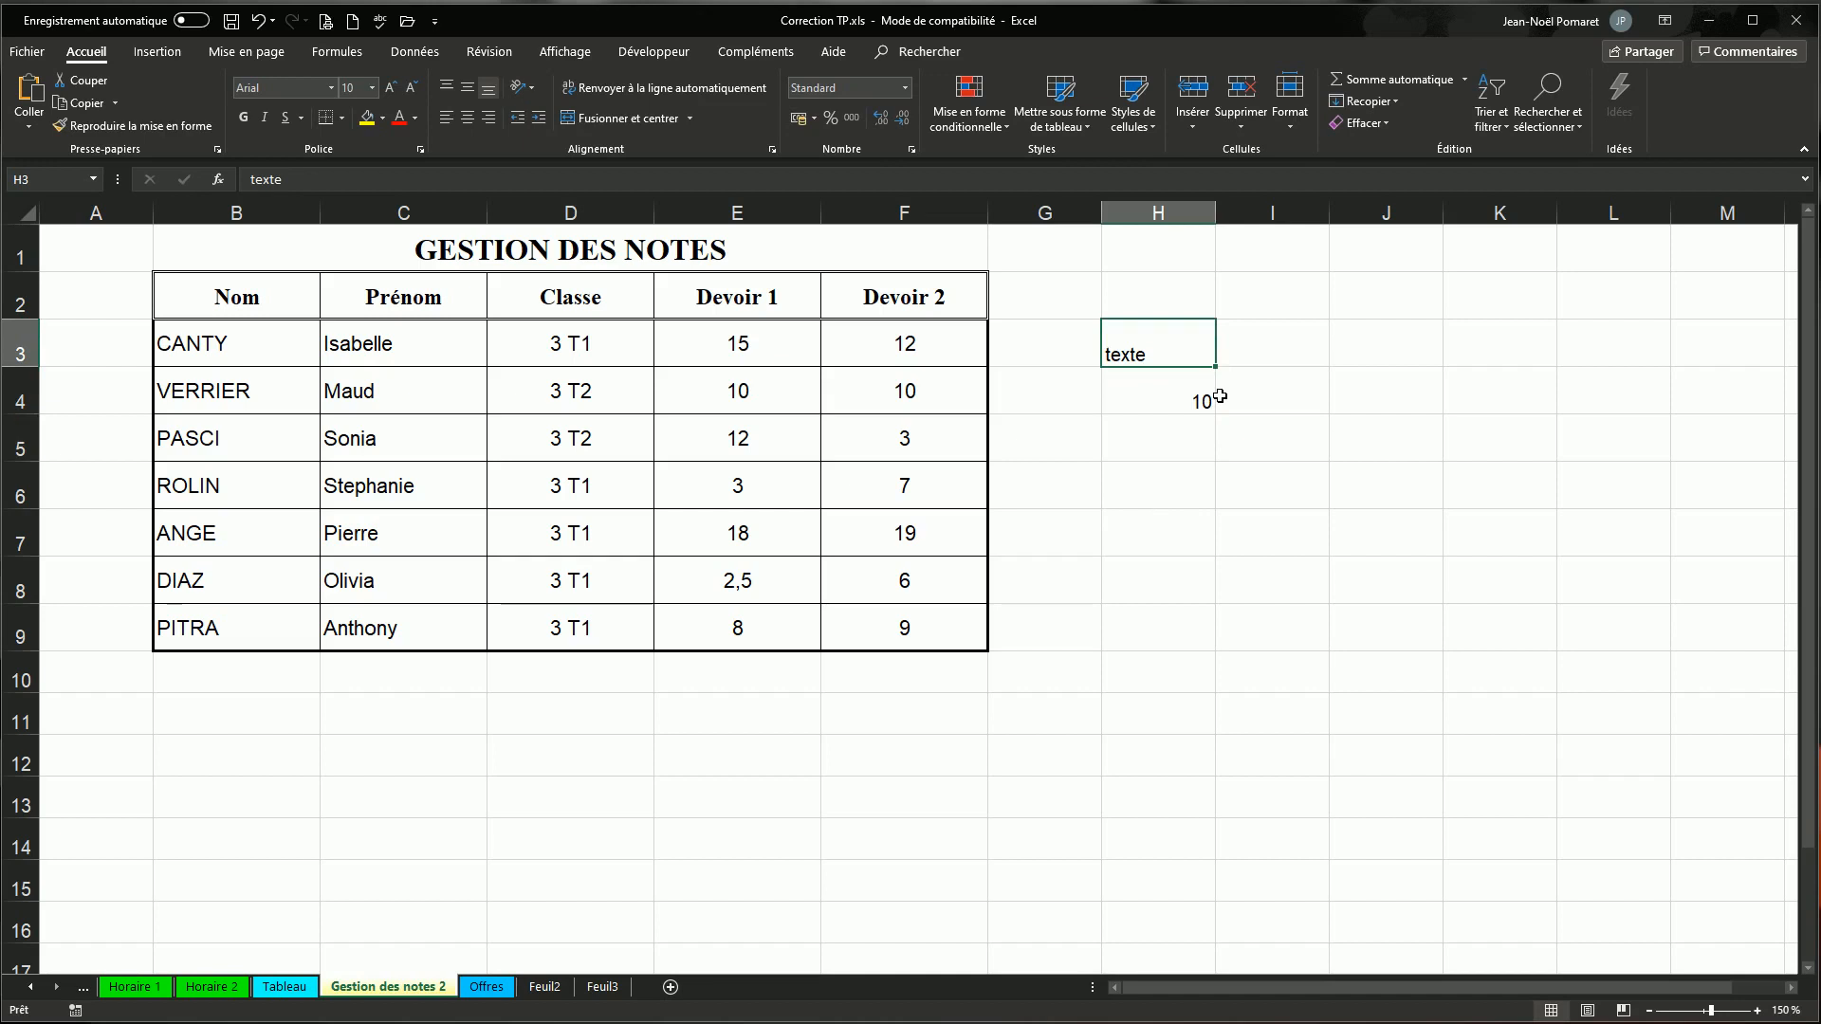
key(Delete)
key(Down)
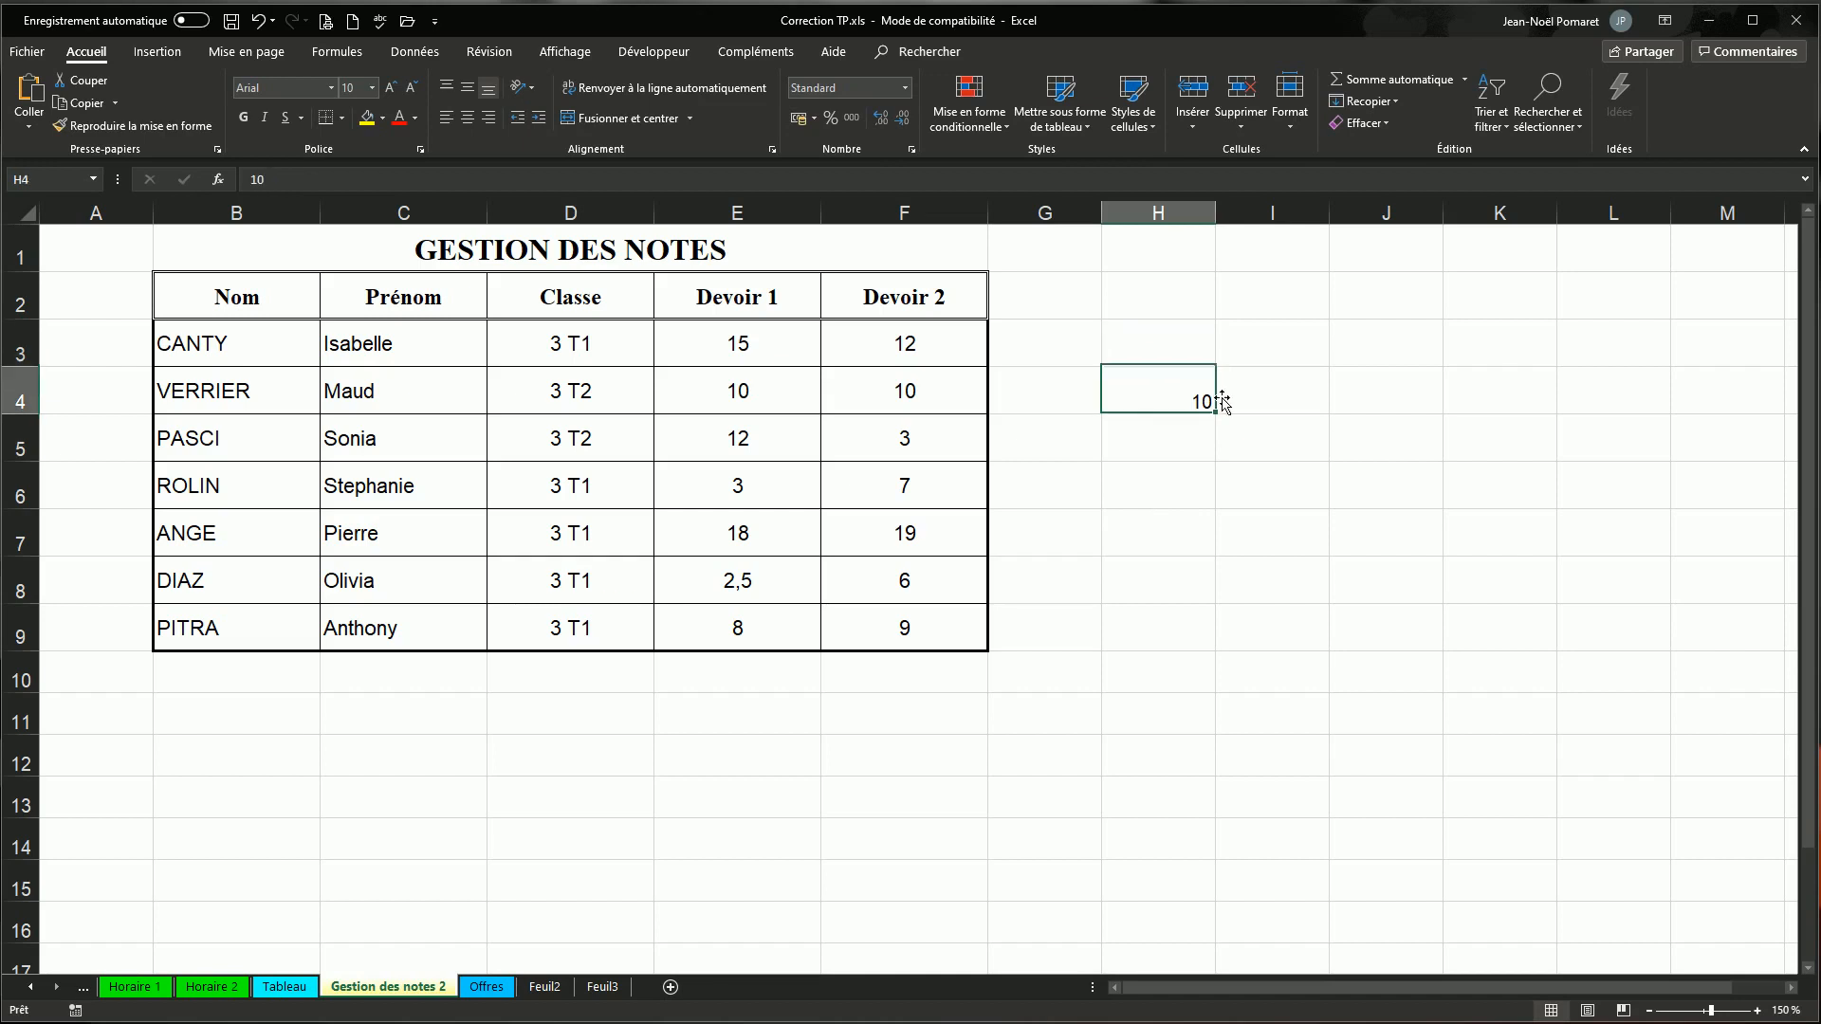
key(Delete)
- Set the width of column B to 20
click(761, 406)
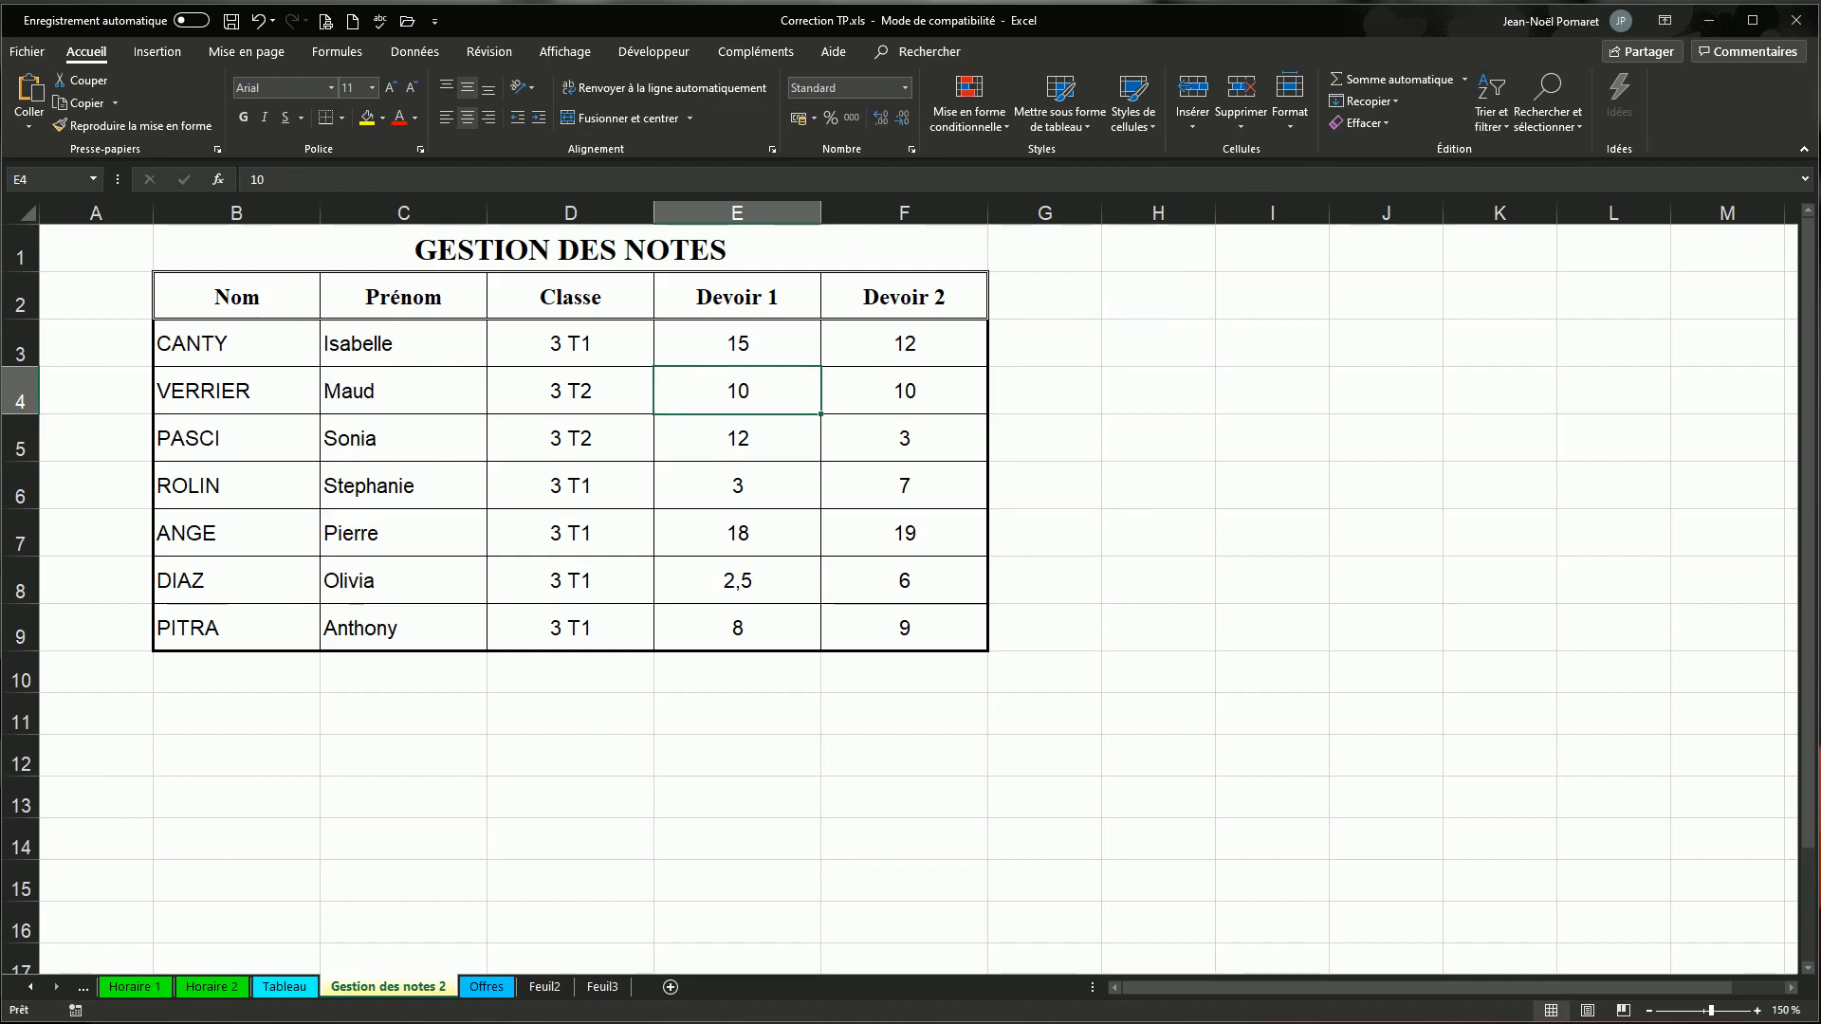
click(256, 226)
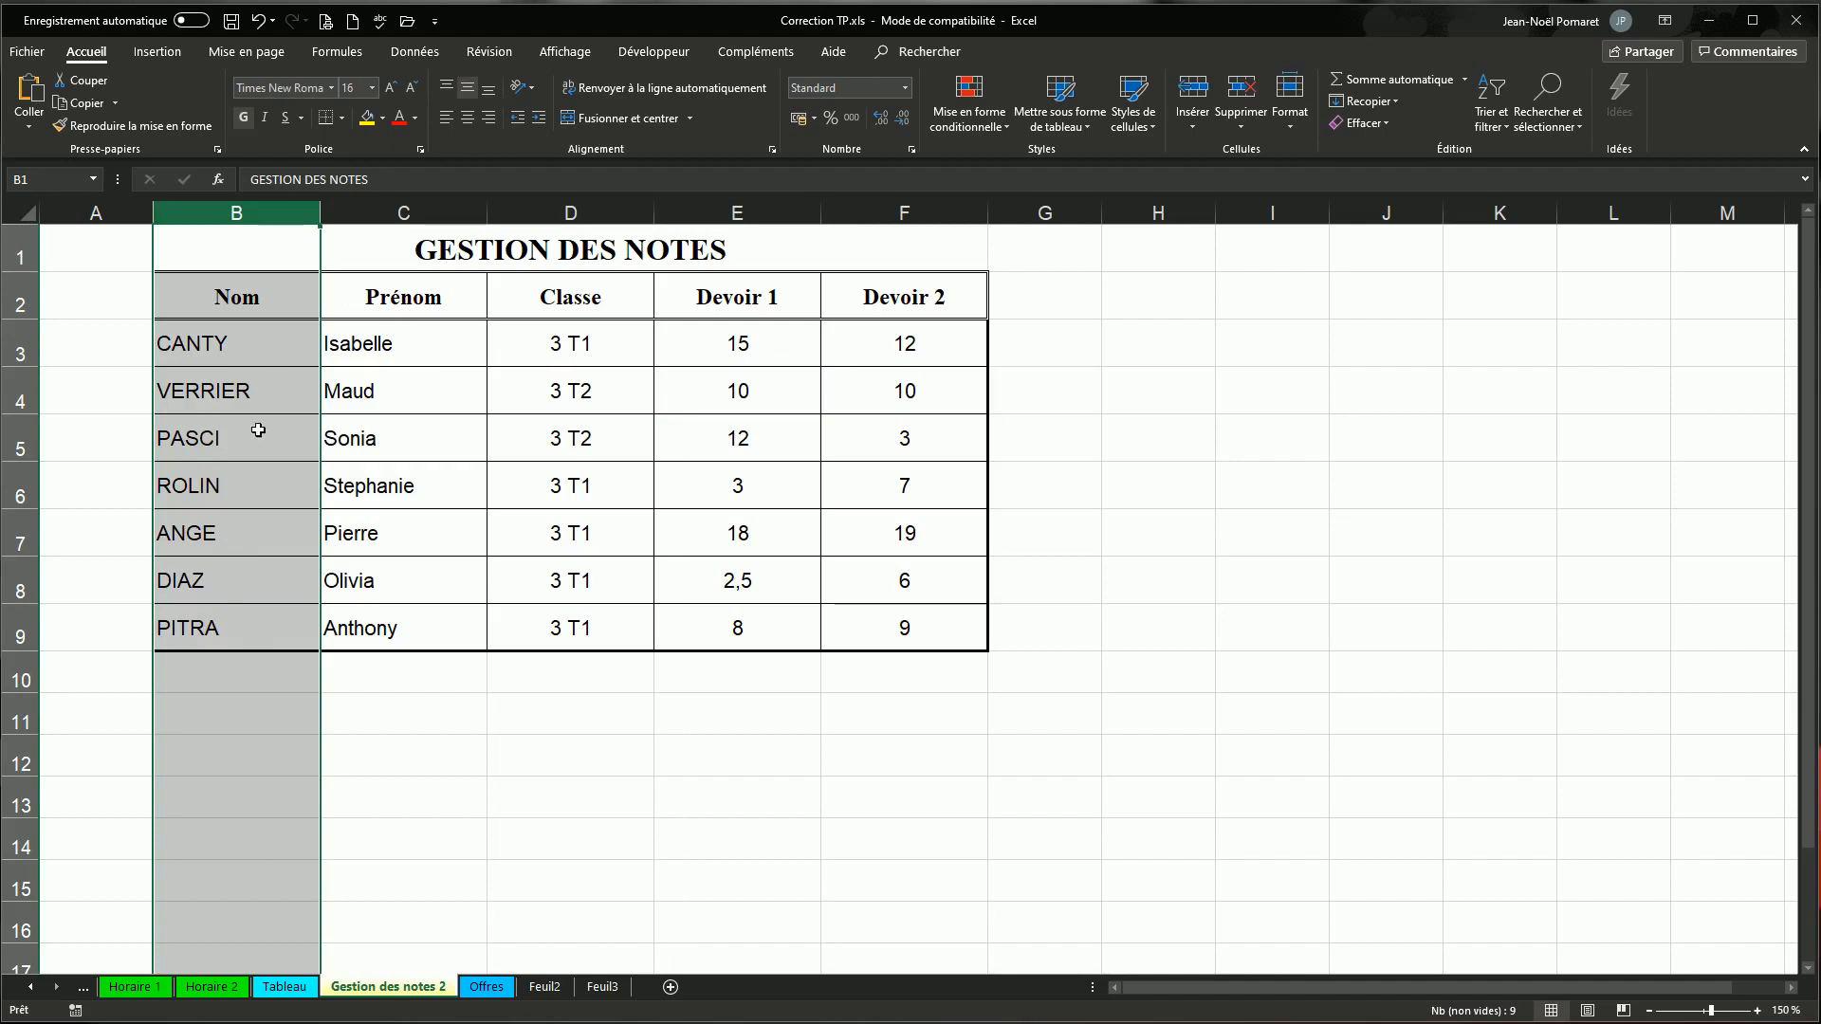
right_click(238, 653)
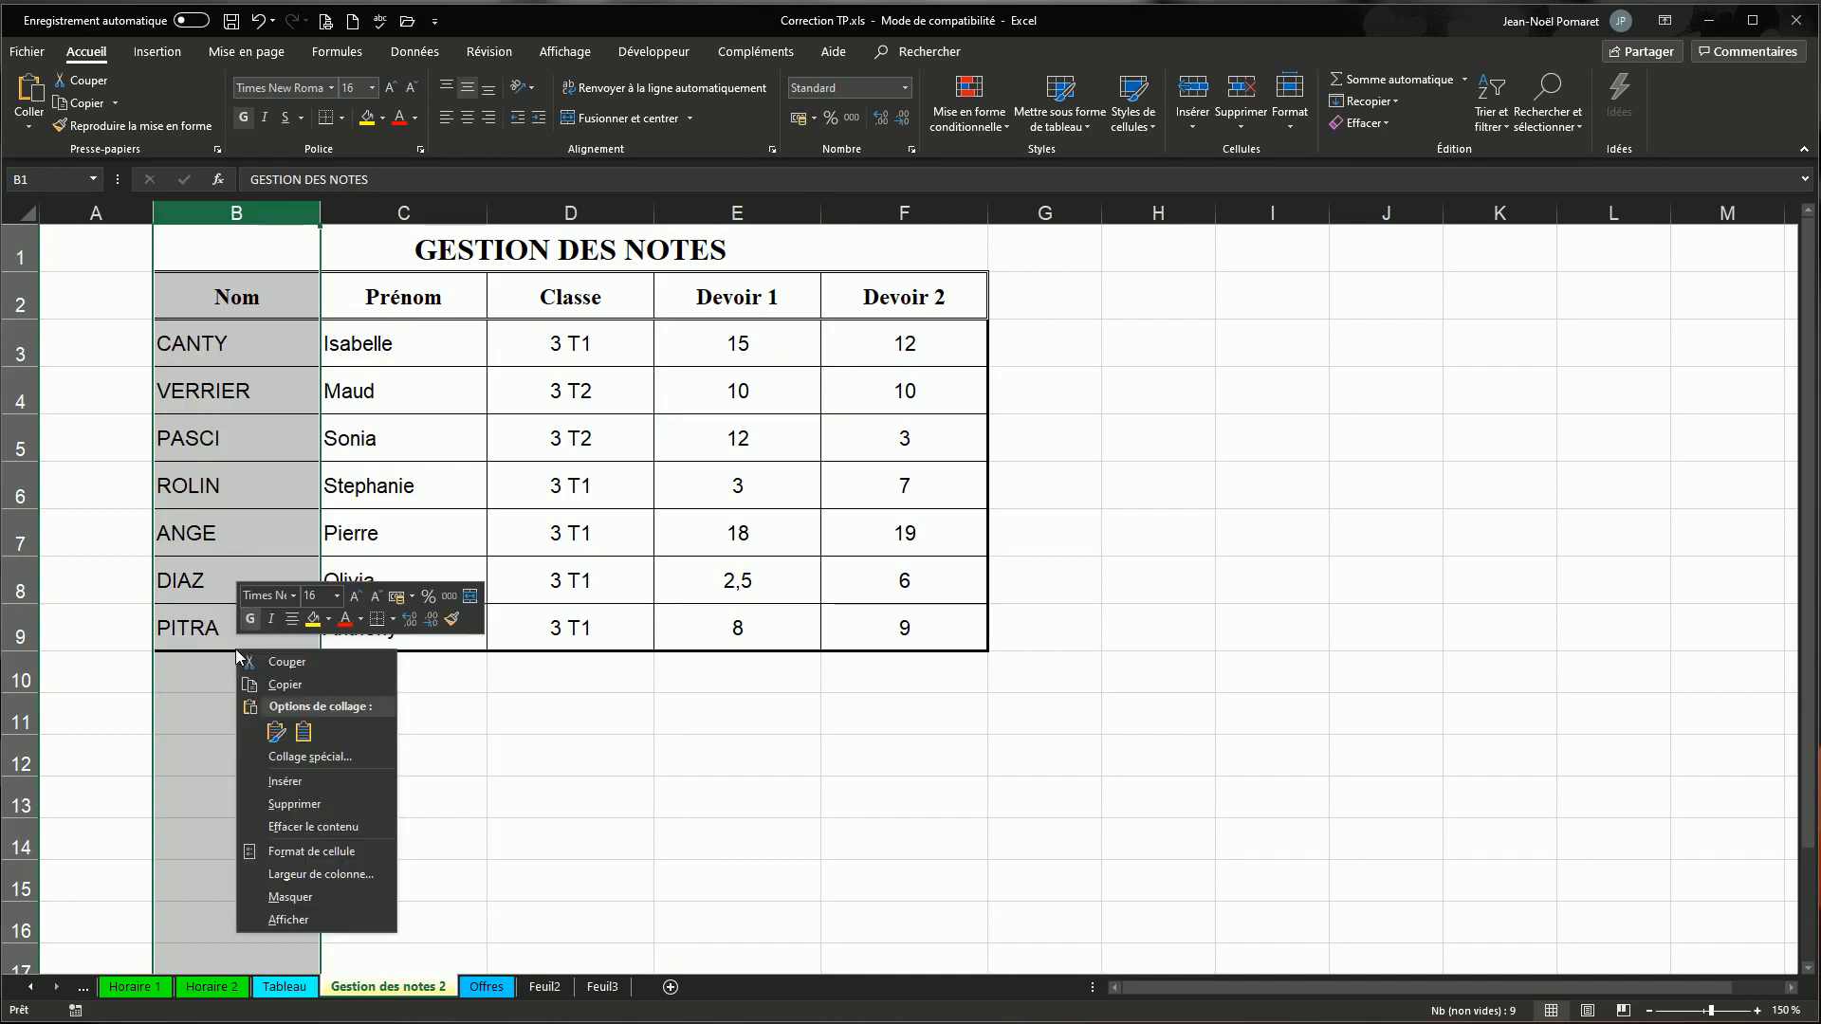
click(333, 875)
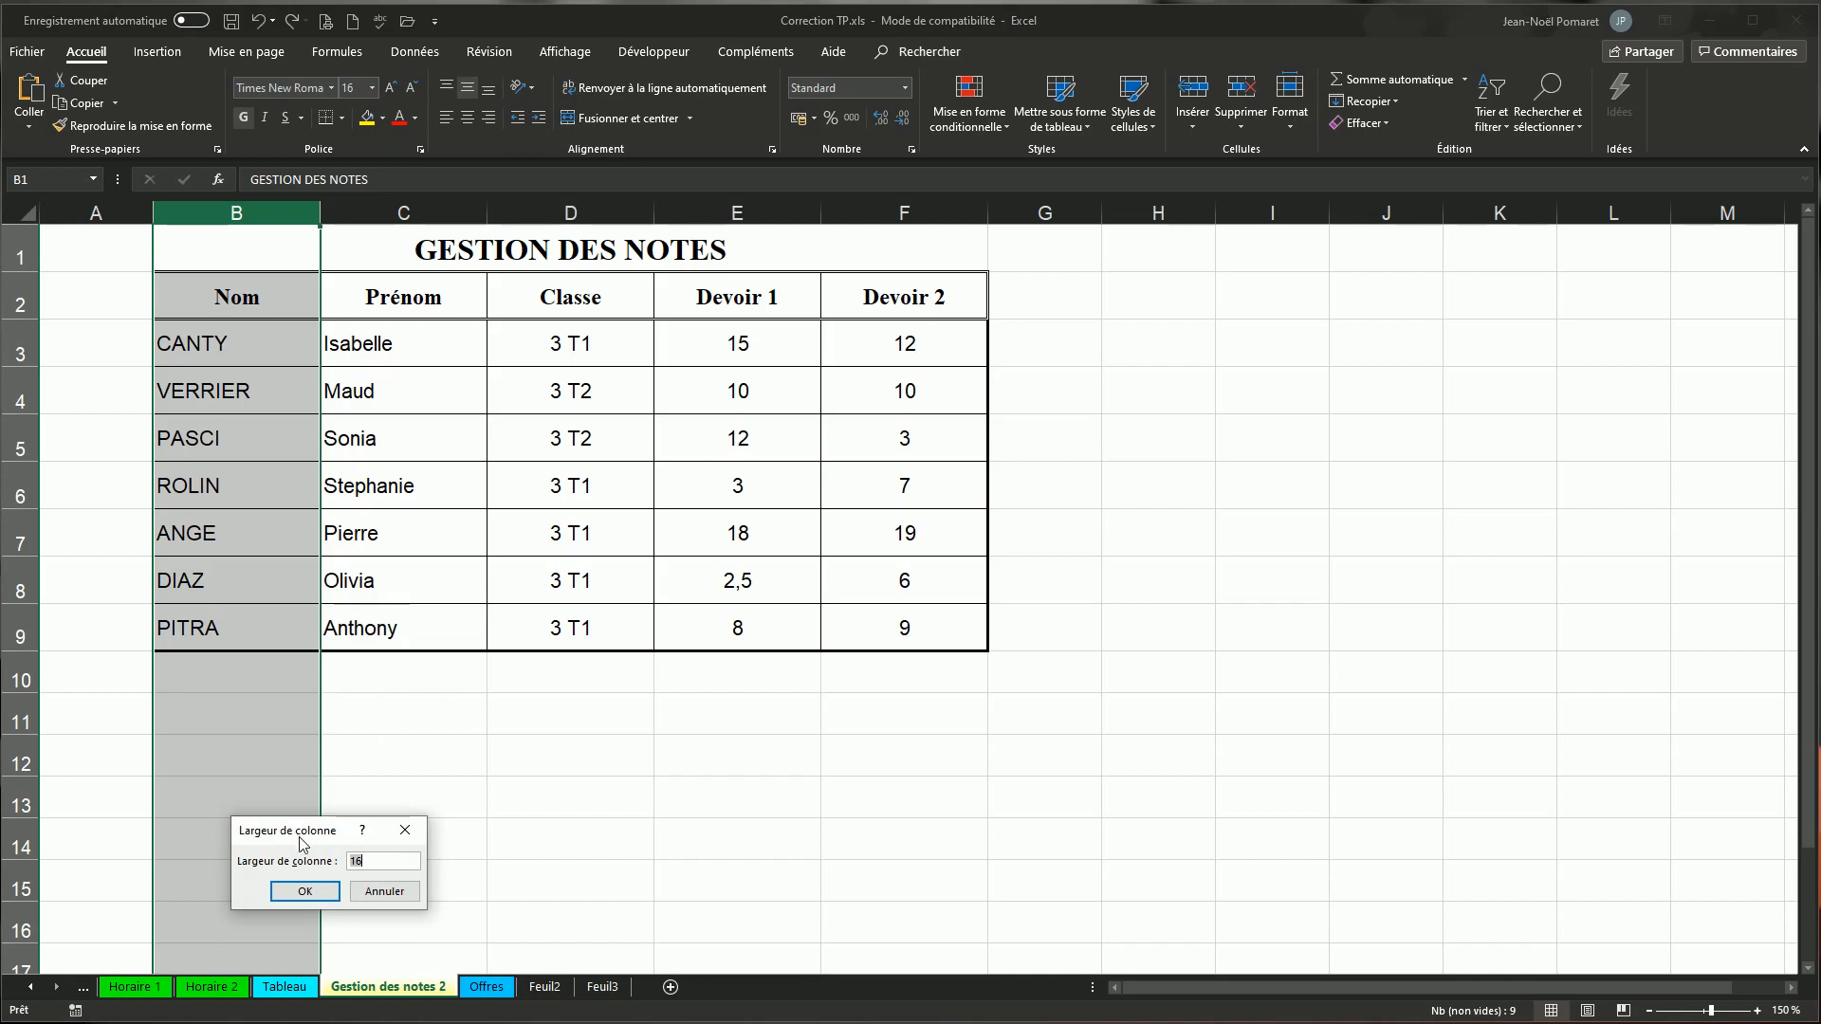
drag(300, 839, 625, 415)
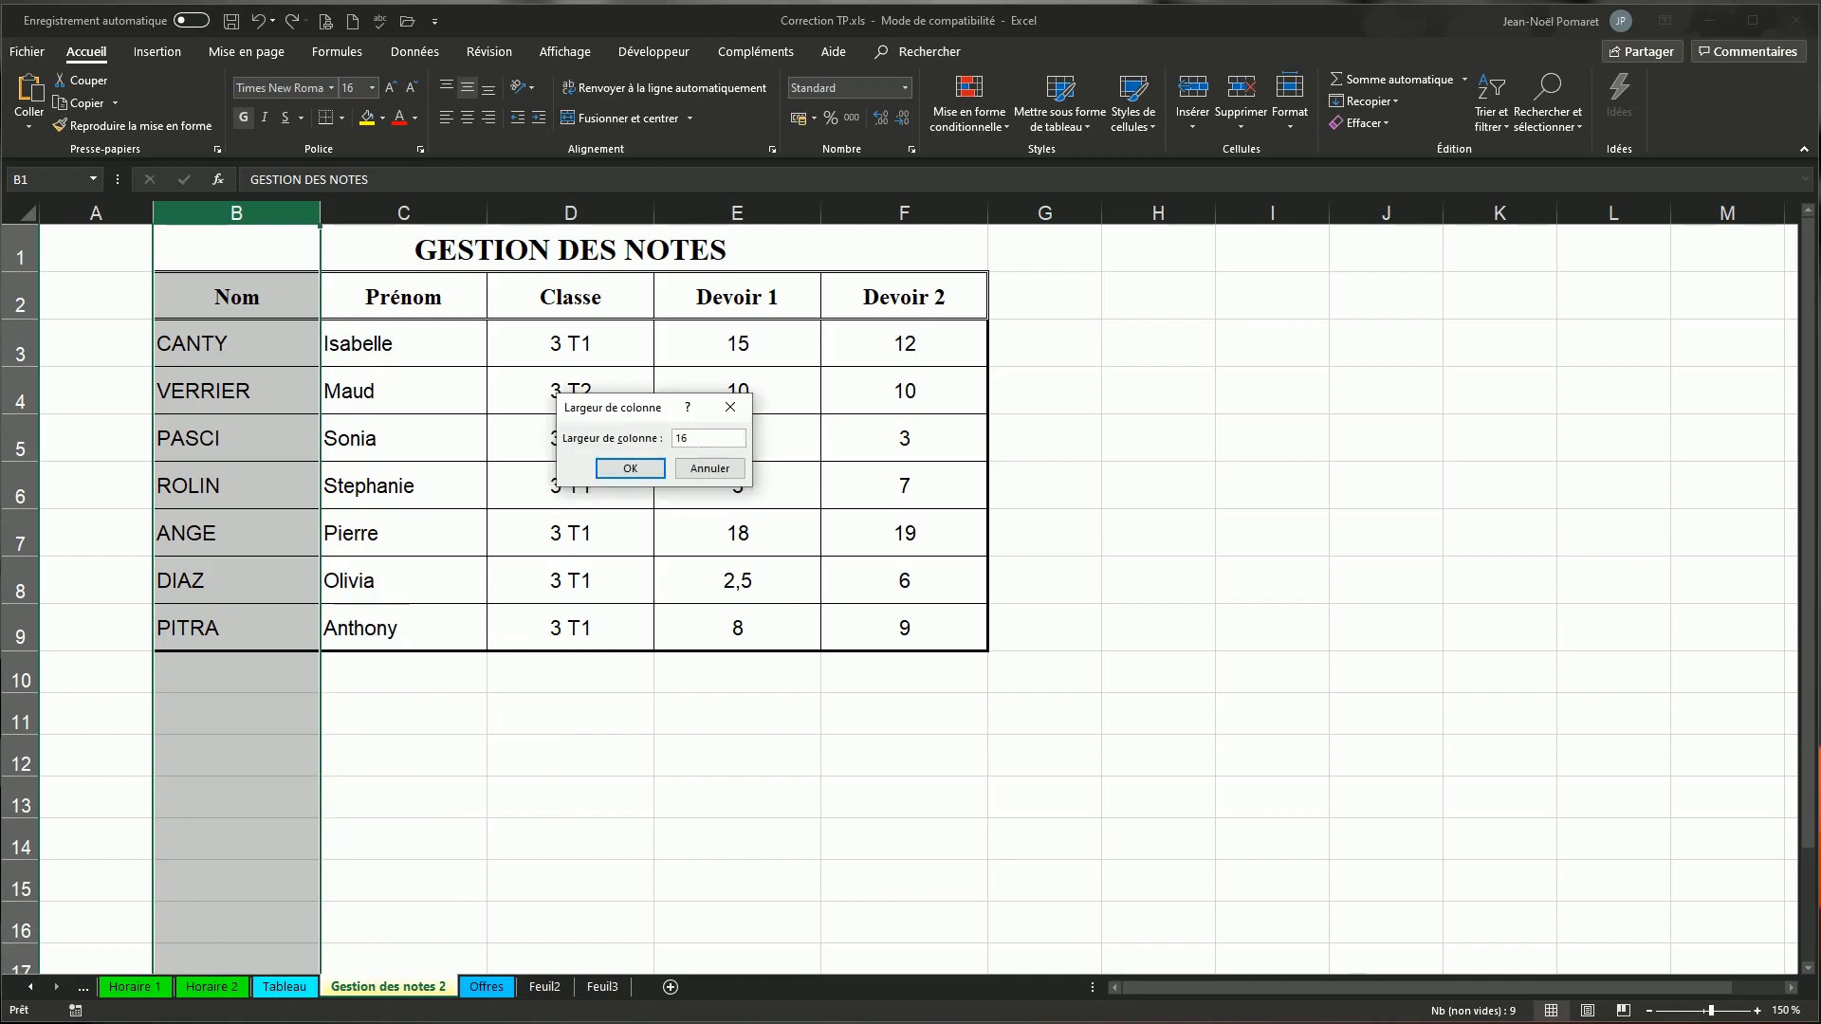
text(20)
key(Return)
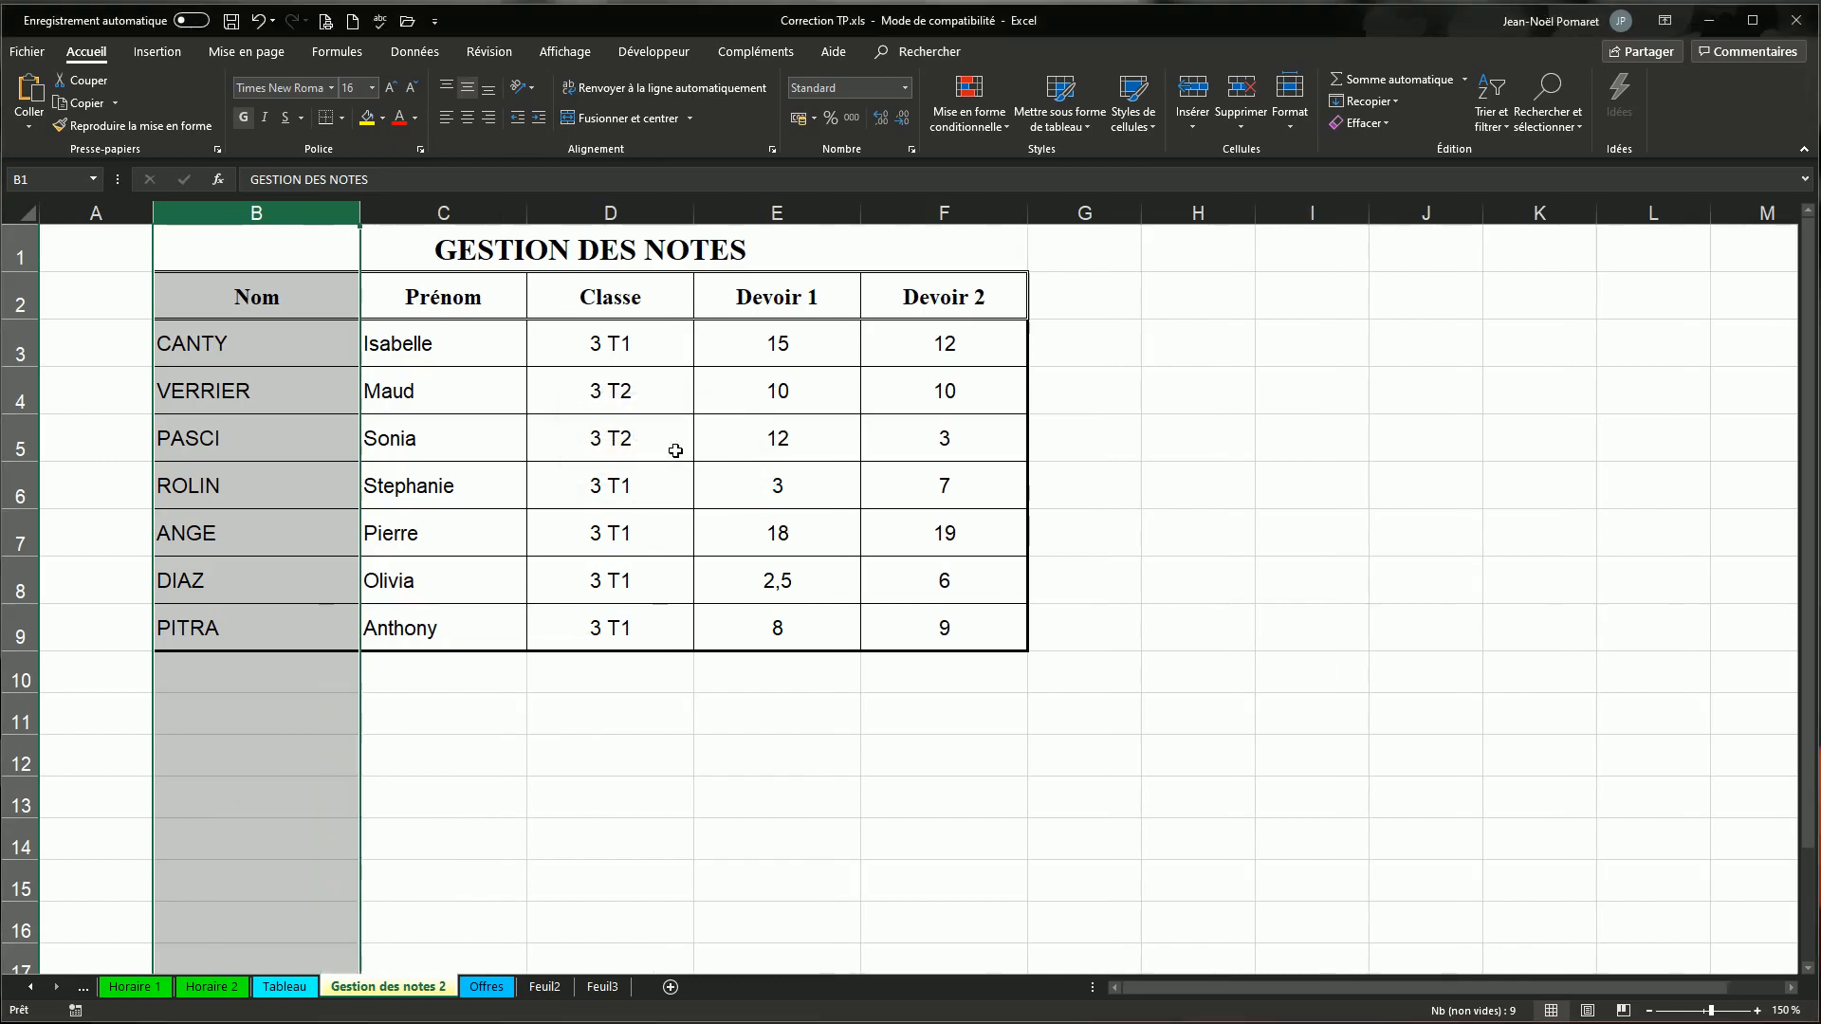
click(609, 711)
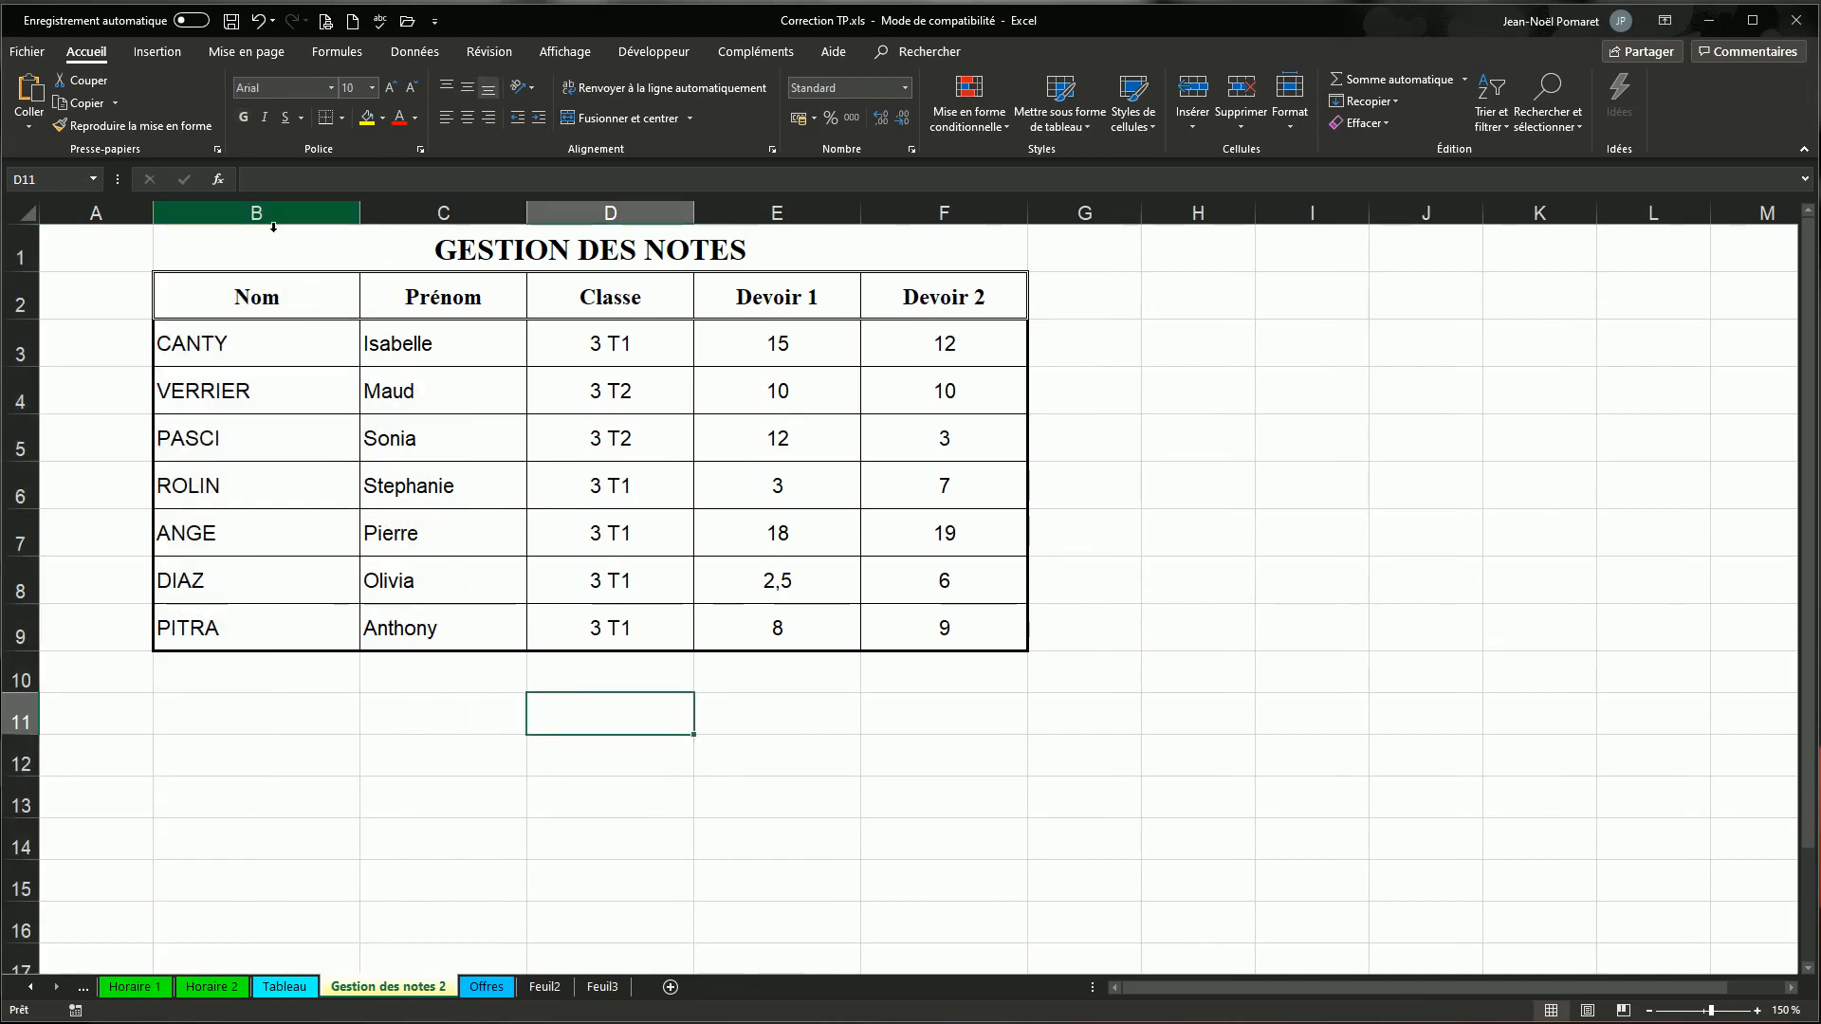
- Set the width of columns B to F to 20 all at once
drag(273, 228, 952, 225)
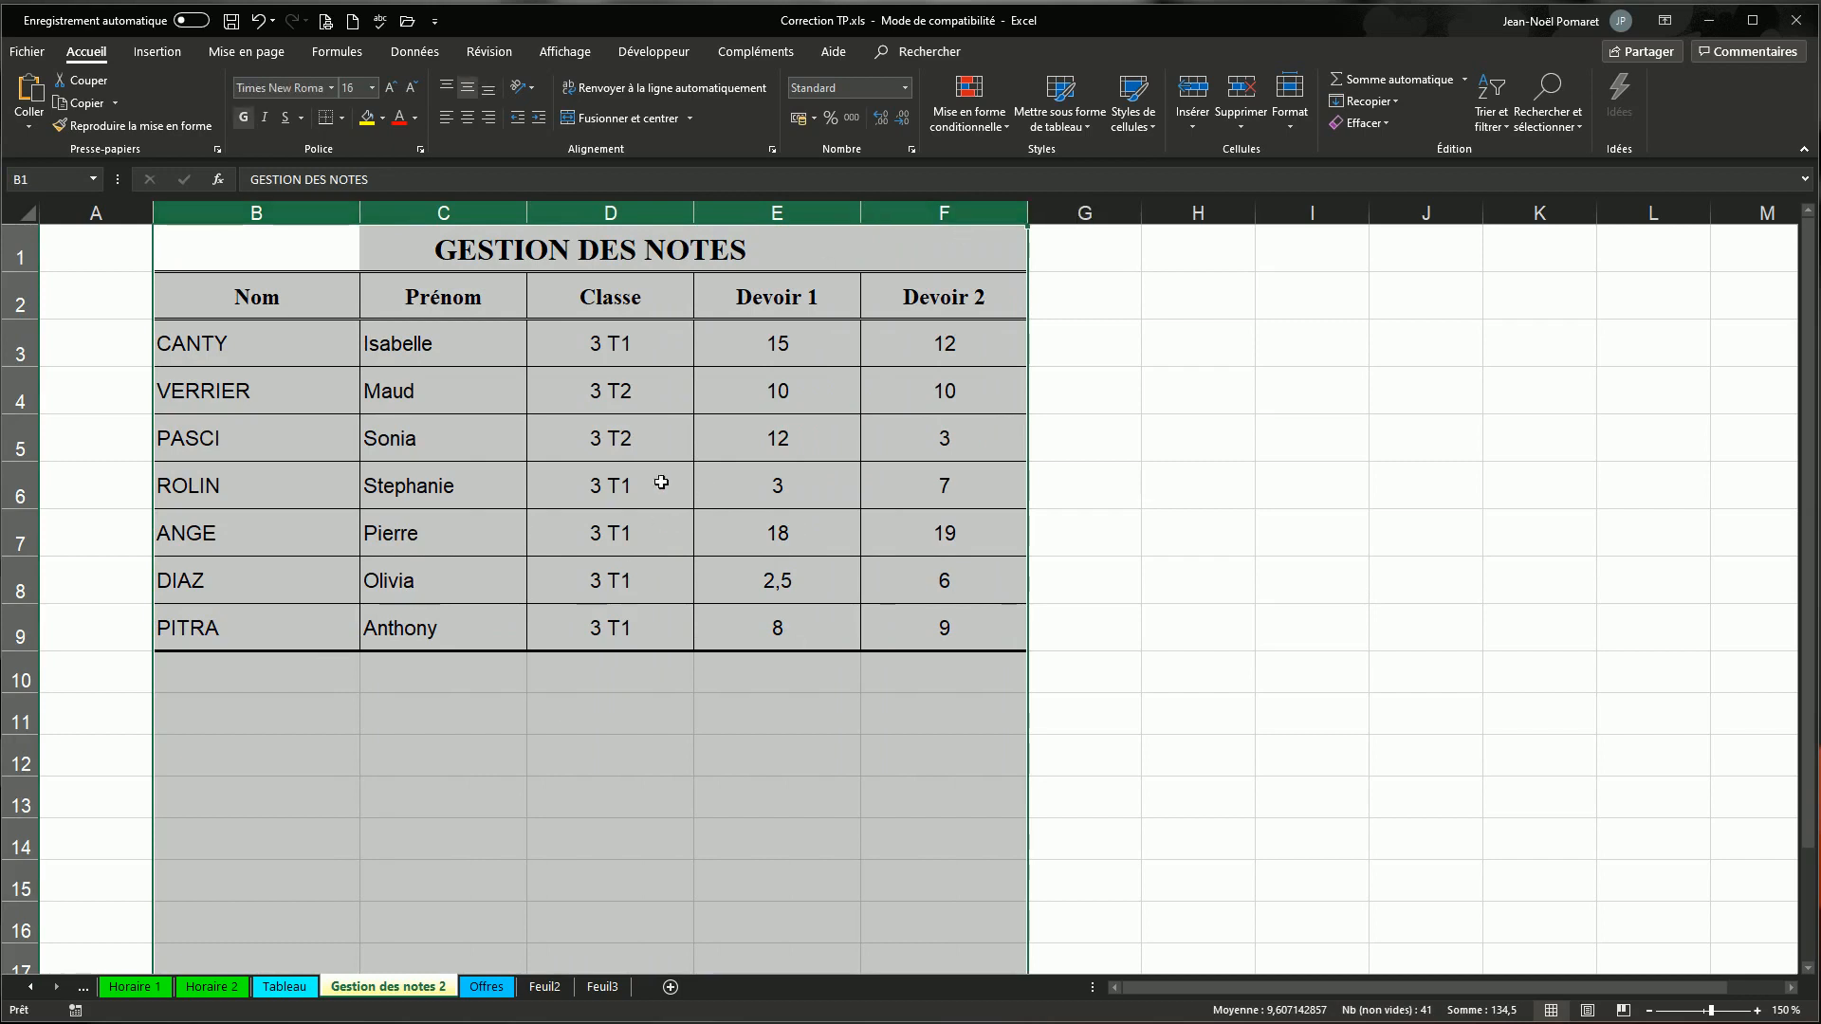
right_click(591, 412)
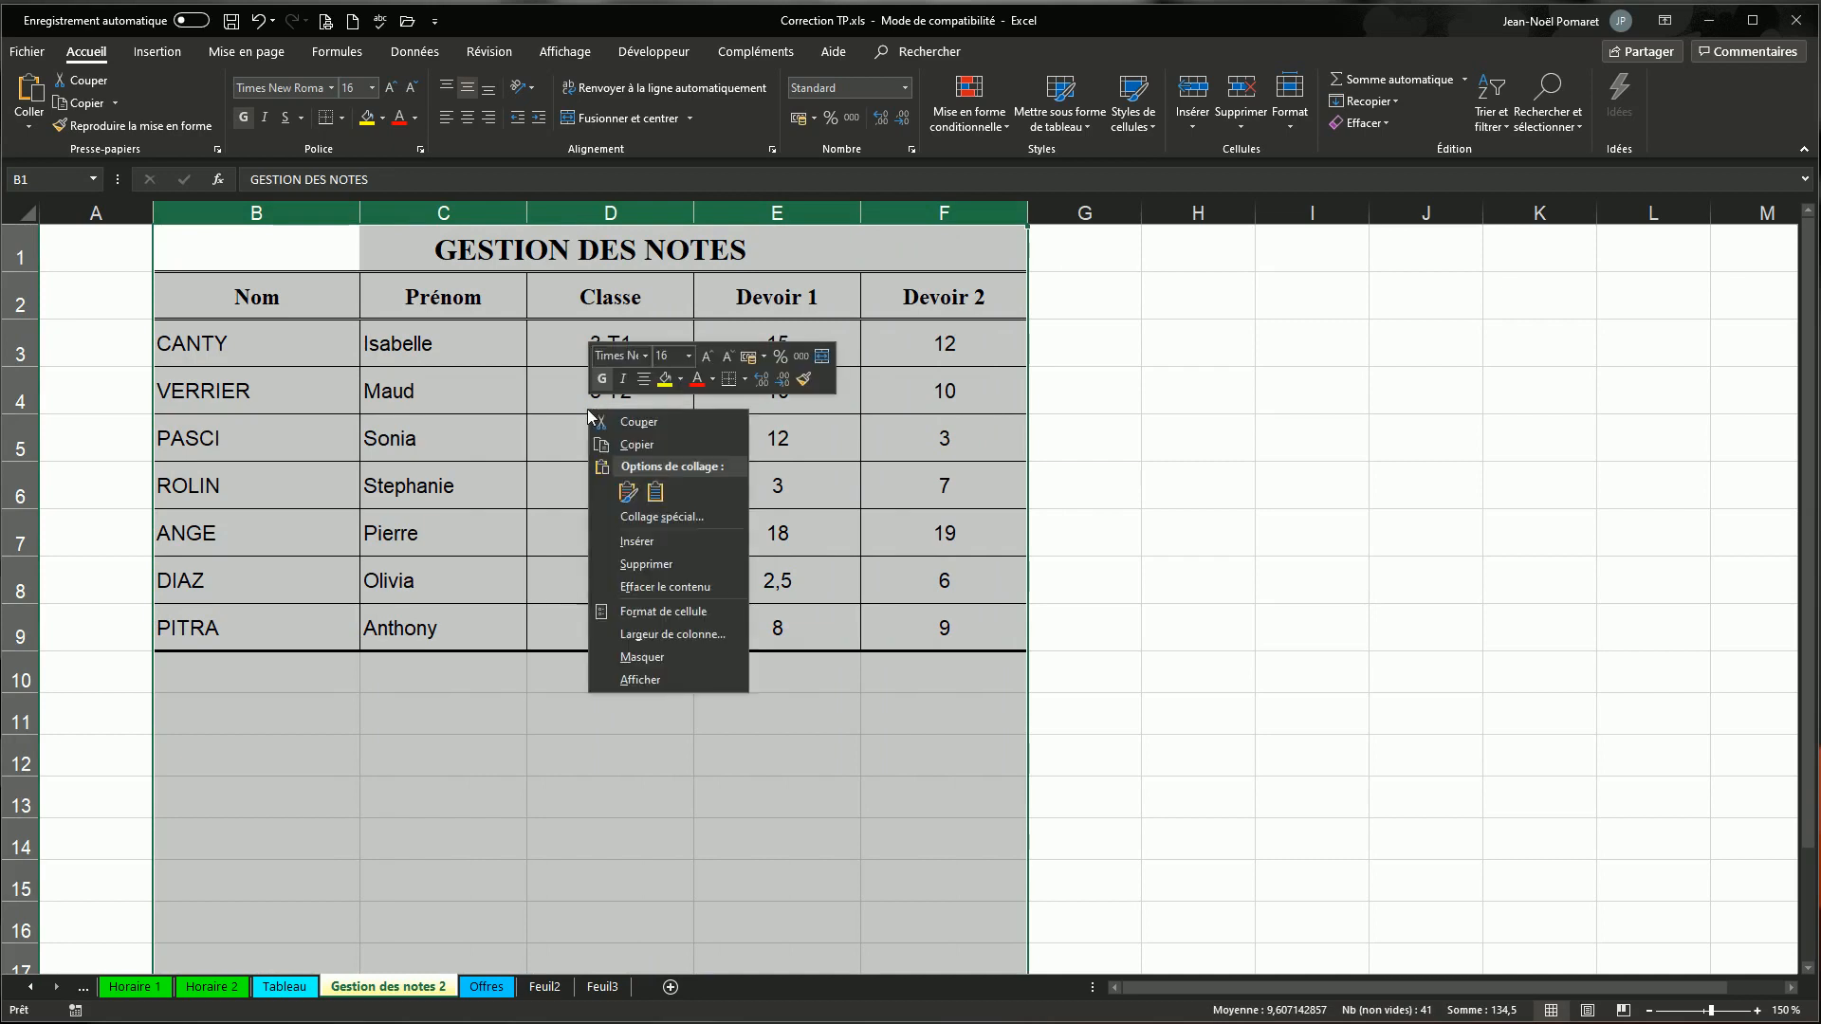
click(673, 635)
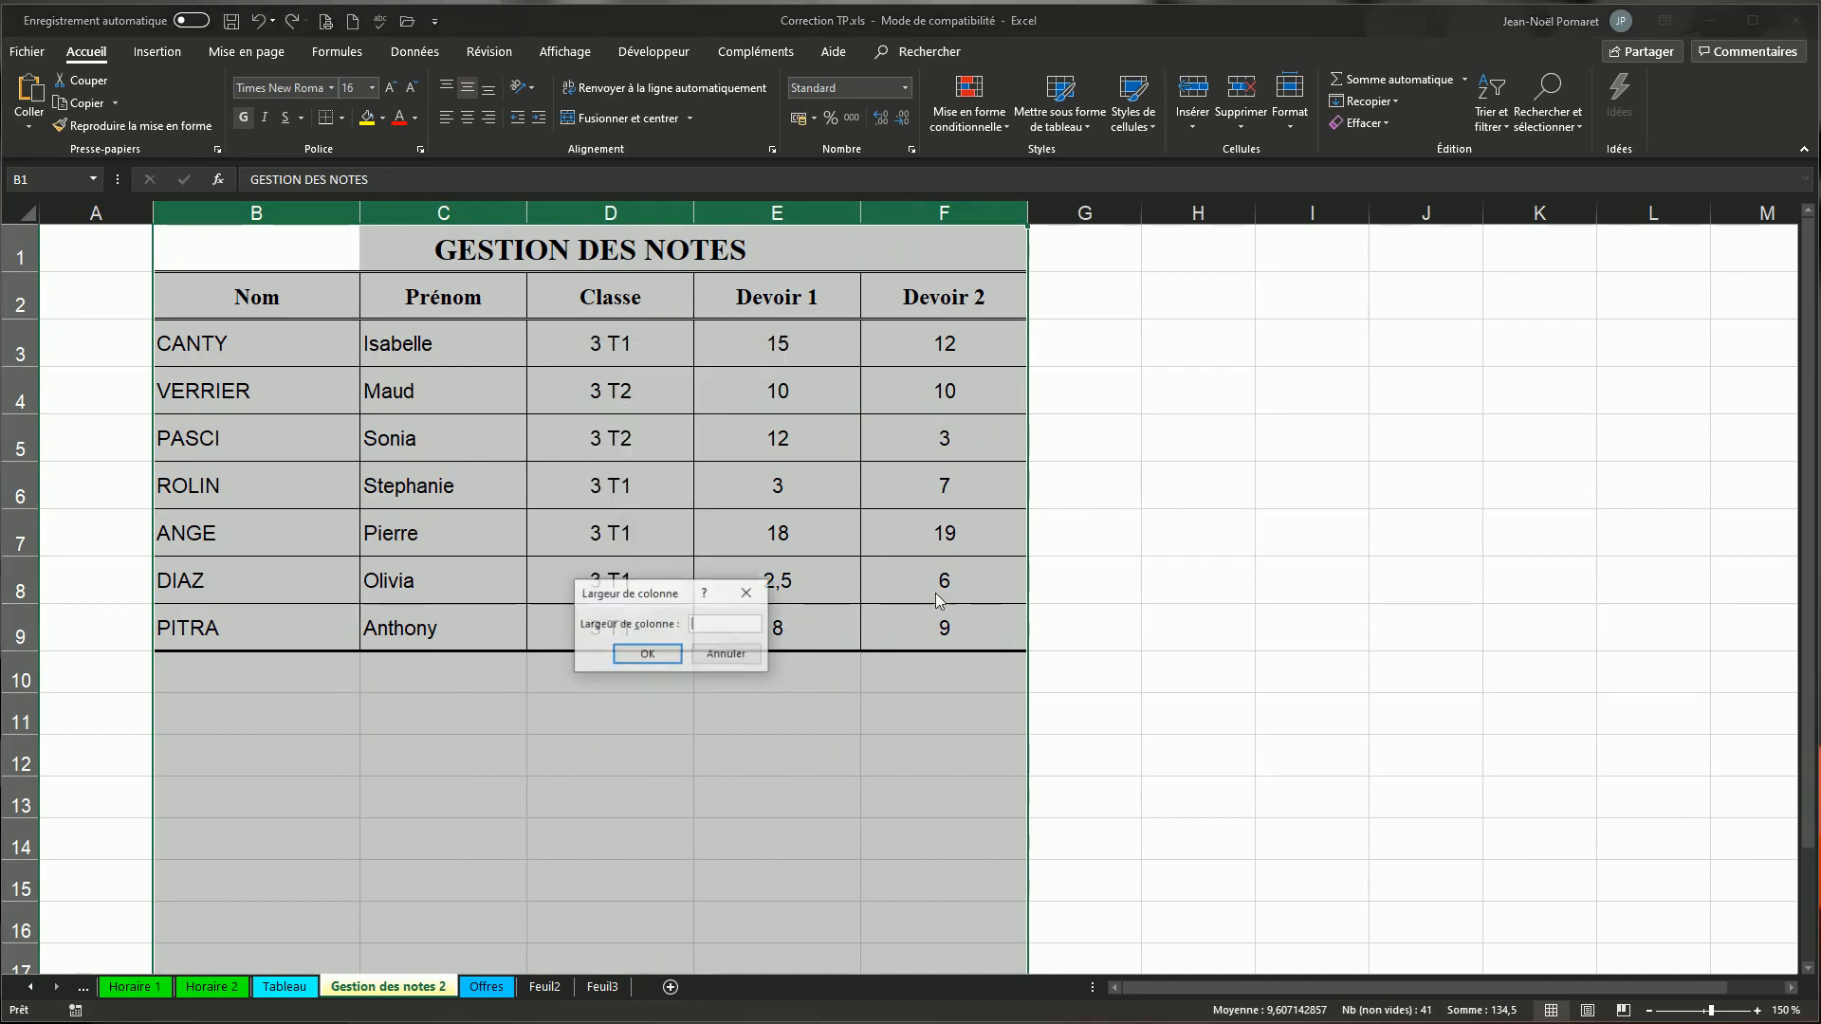
key(Return)
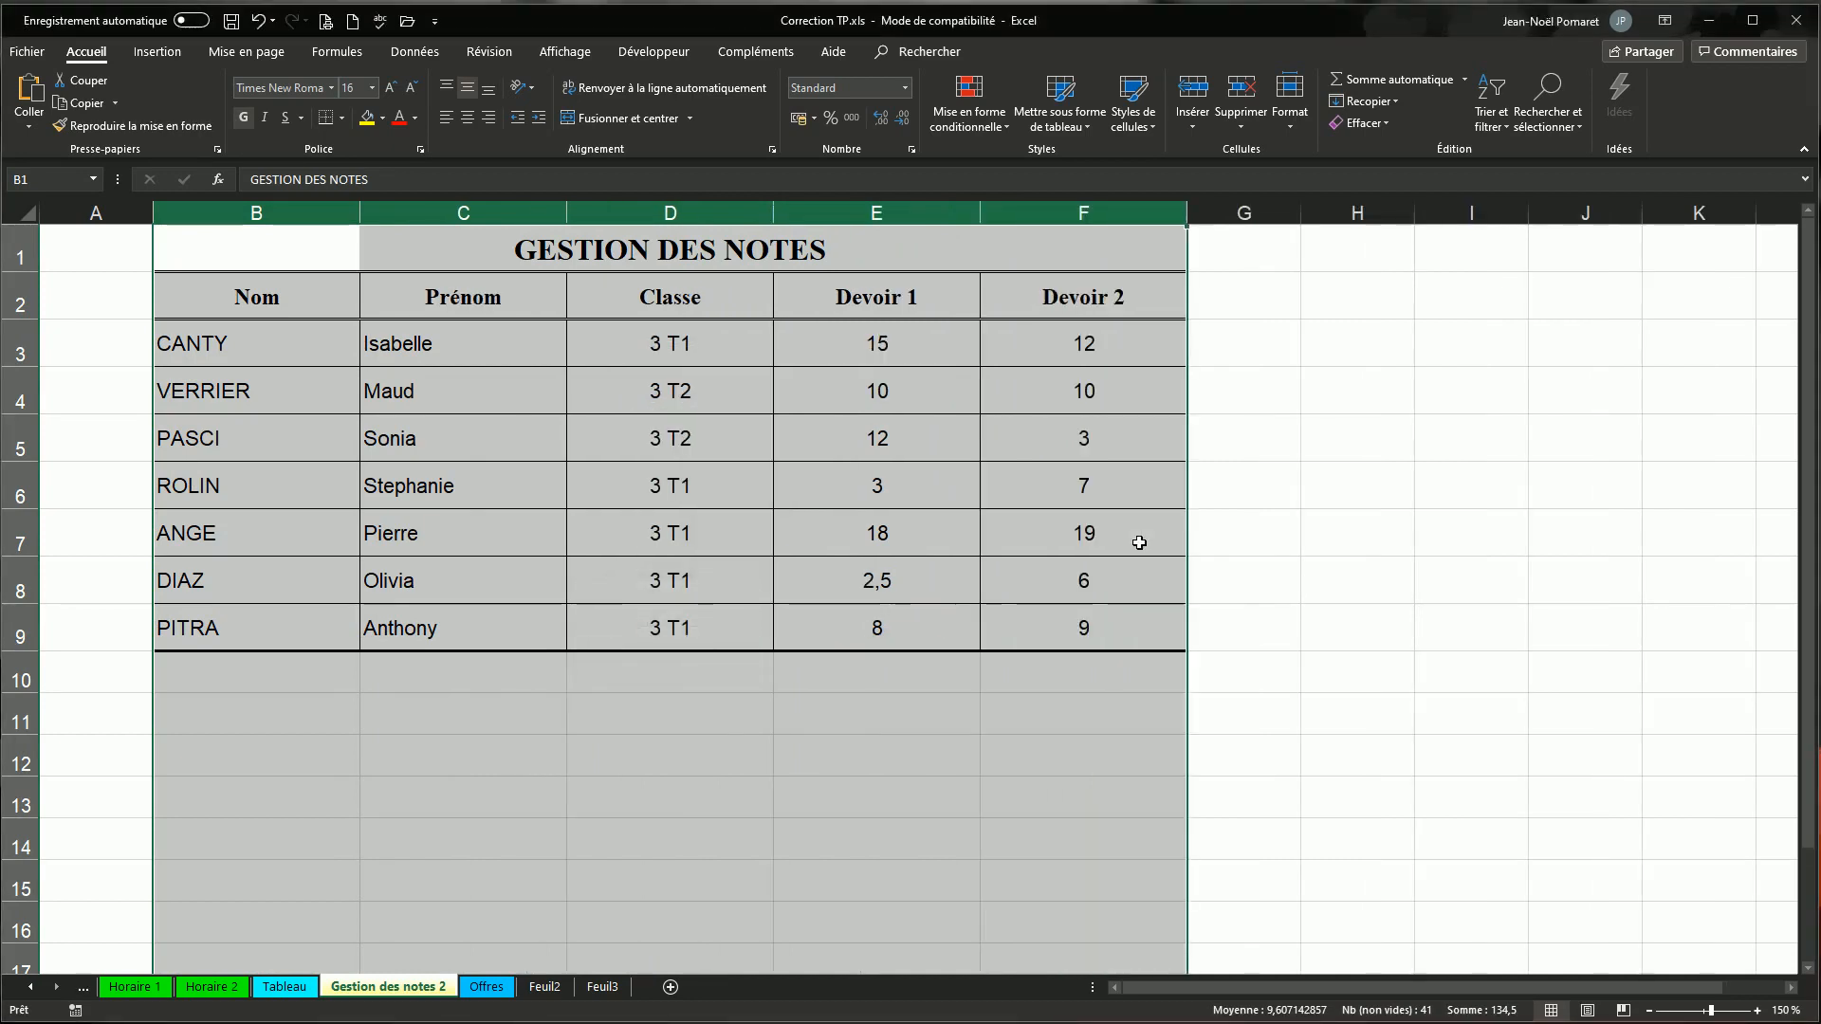
click(559, 457)
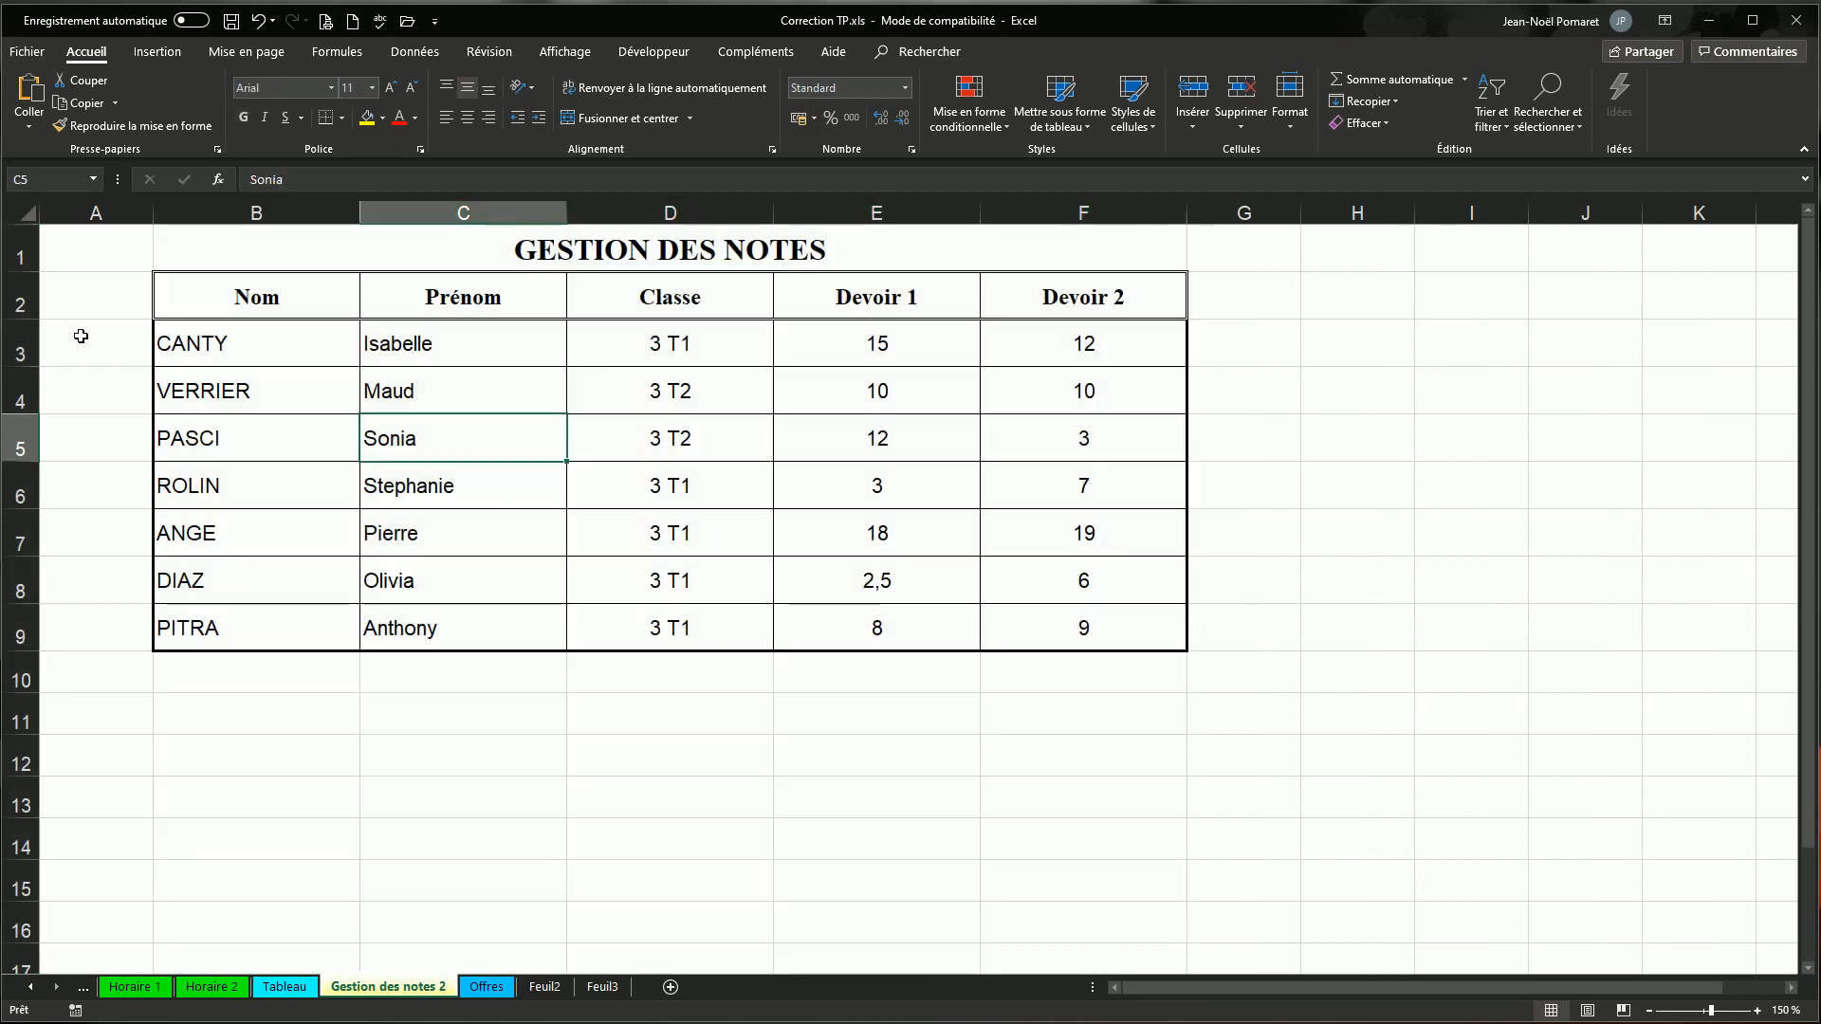
- Set the height of rows 2 to 9 to 30
click(21, 301)
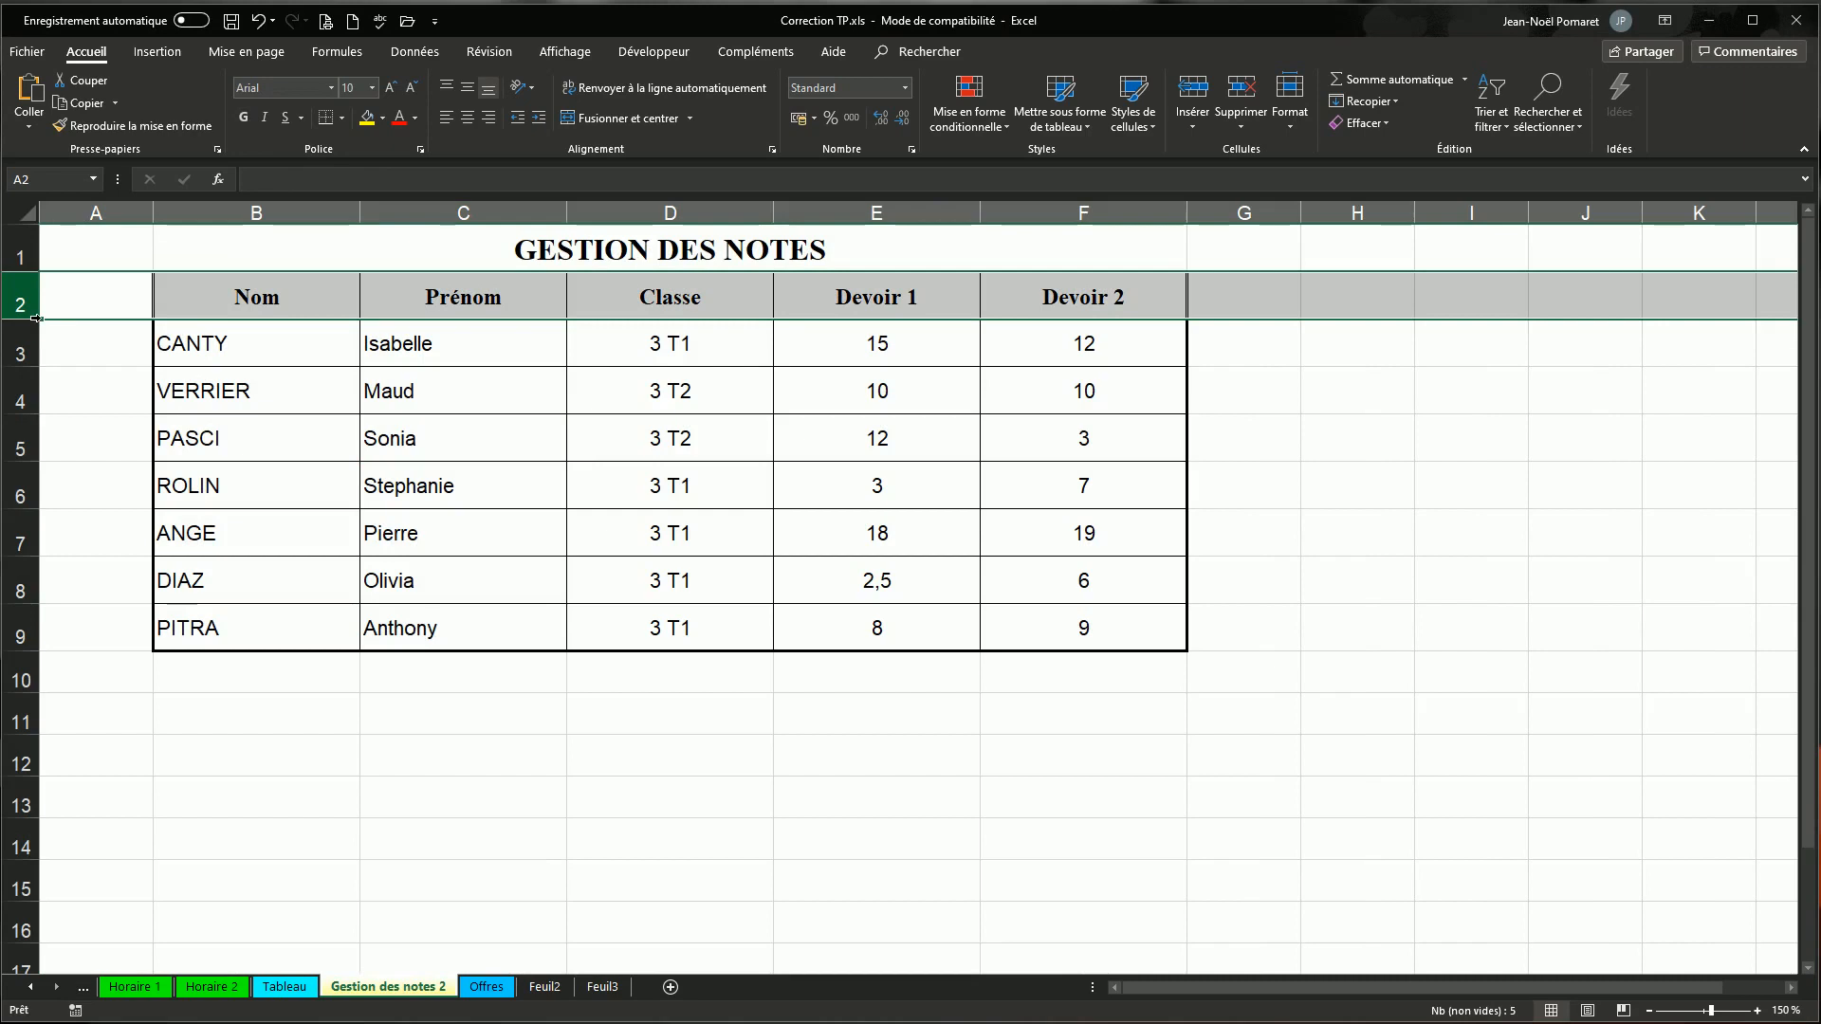
drag(36, 319, 30, 652)
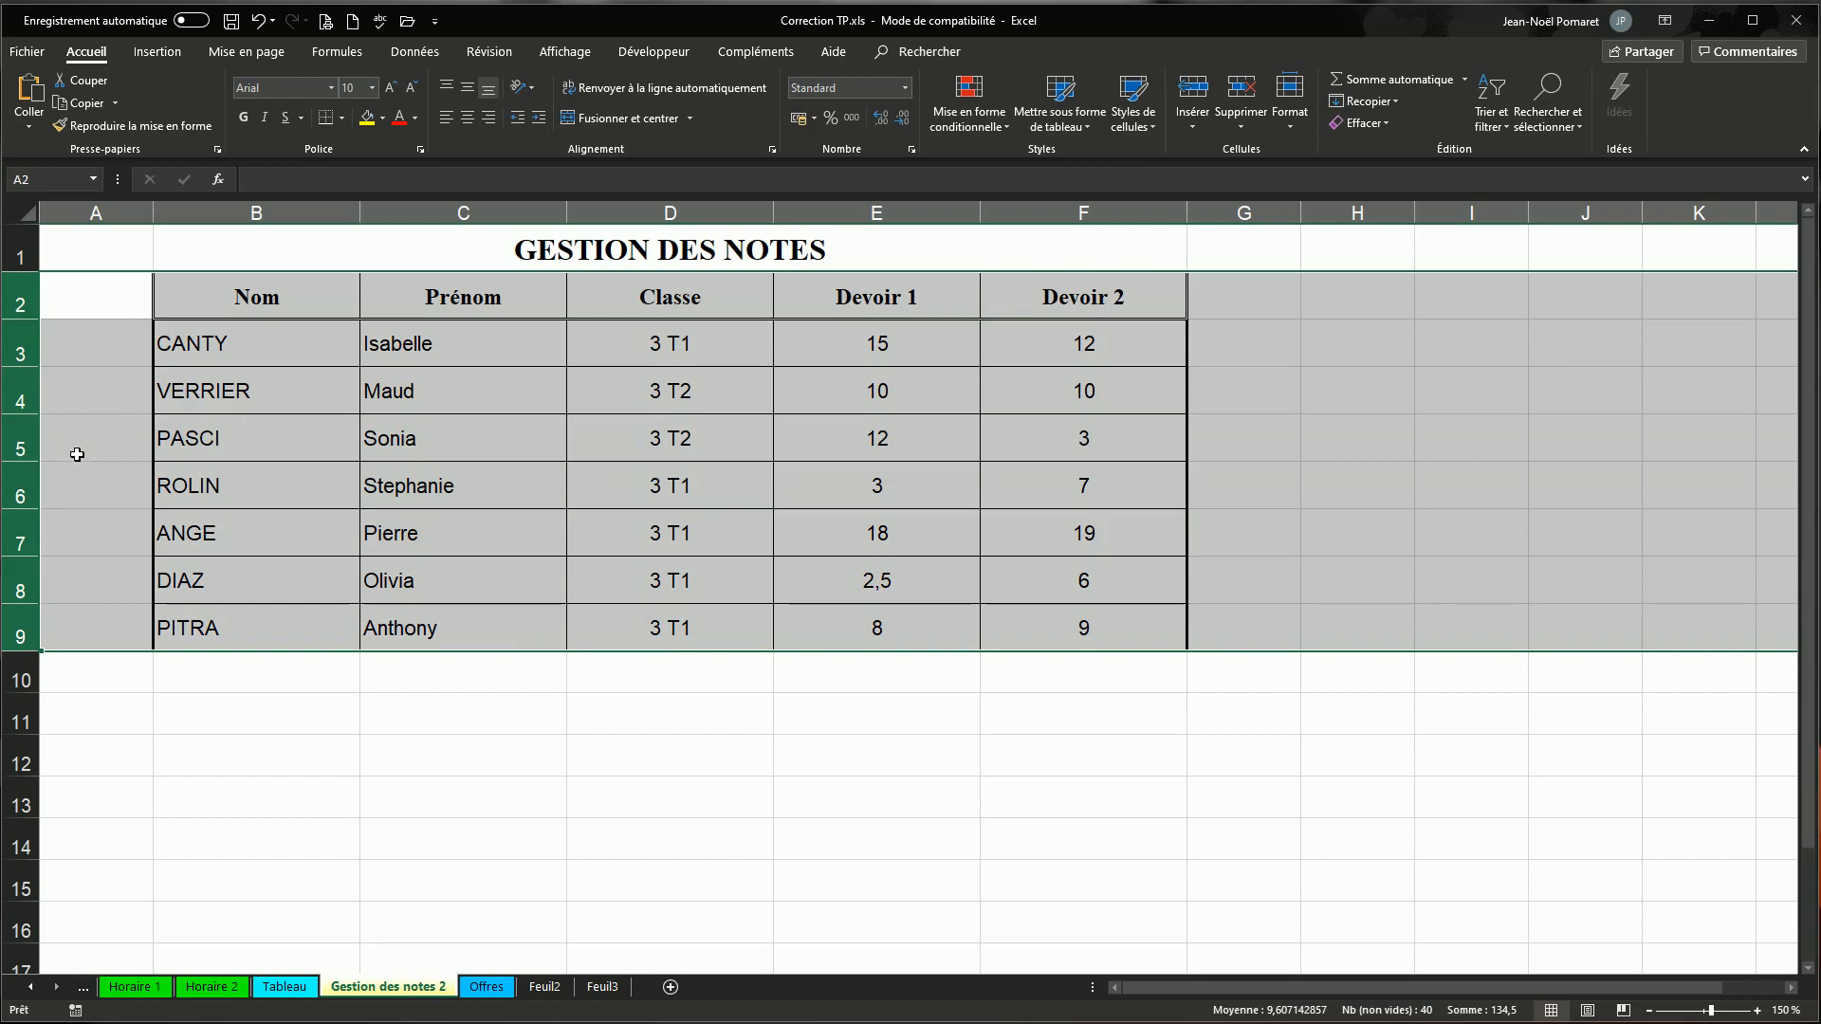
right_click(346, 435)
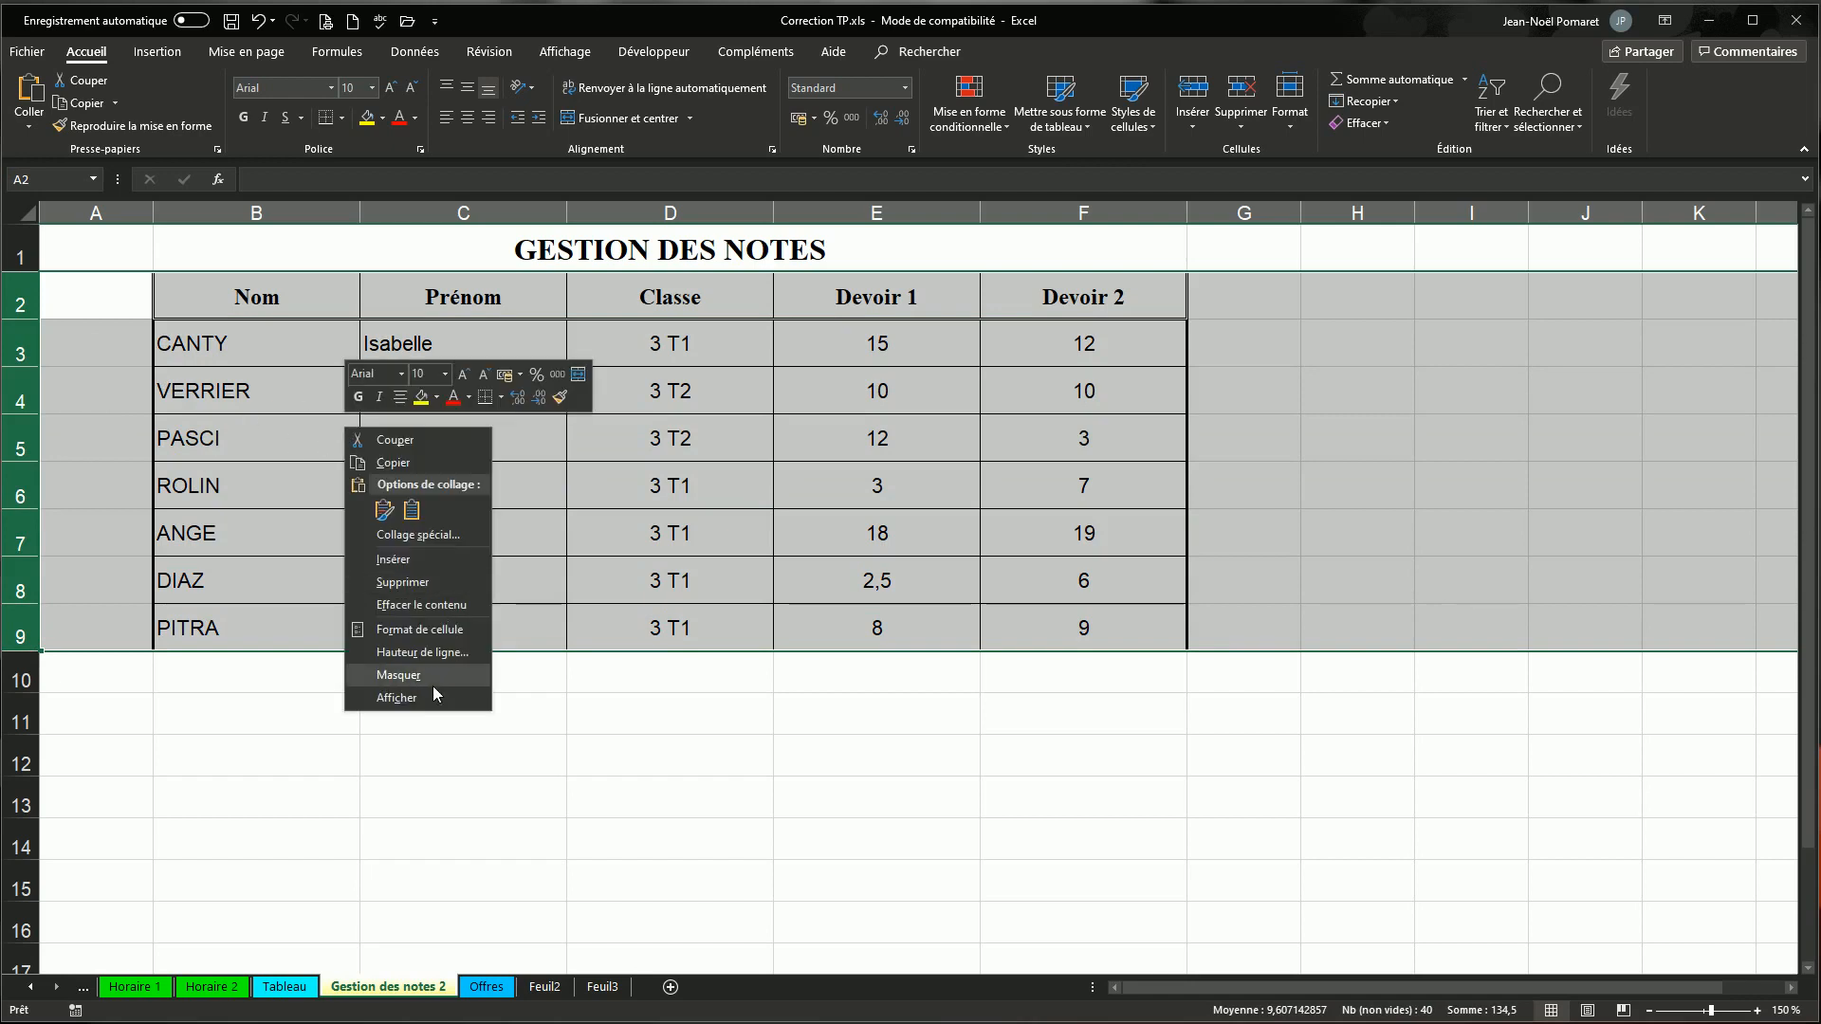
click(431, 653)
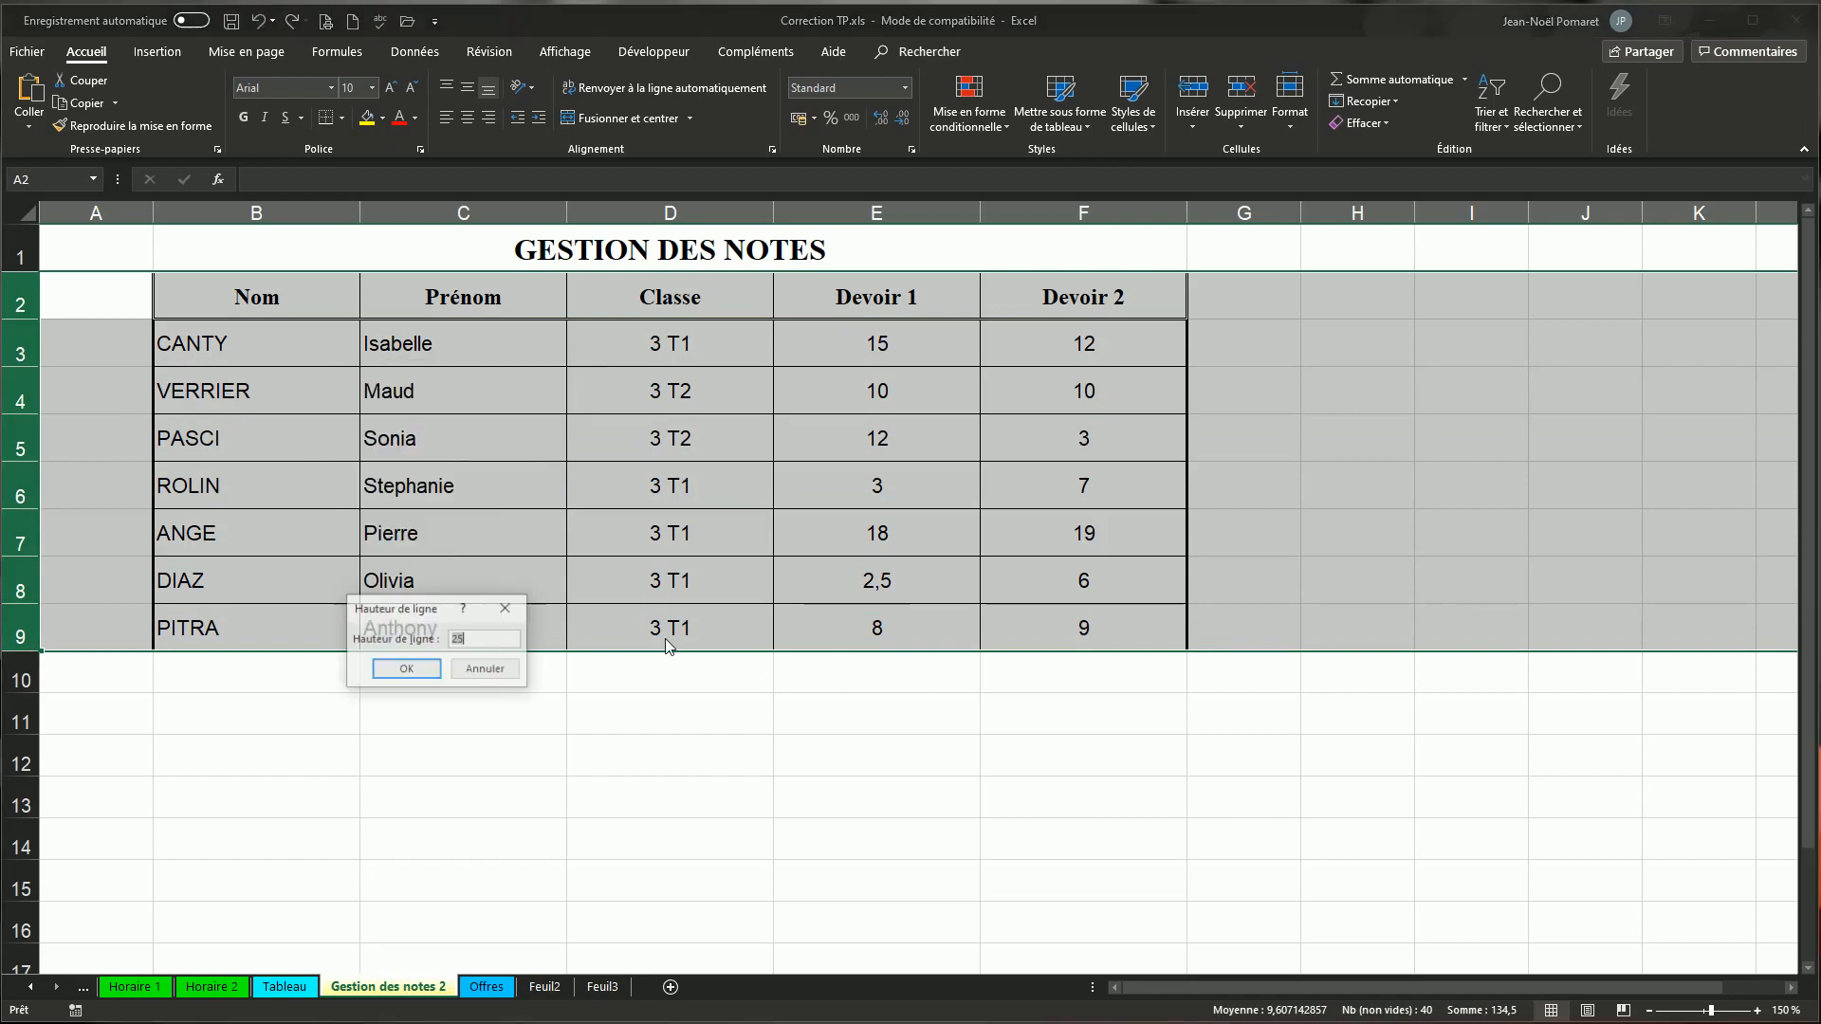
text(30)
key(Return)
click(895, 582)
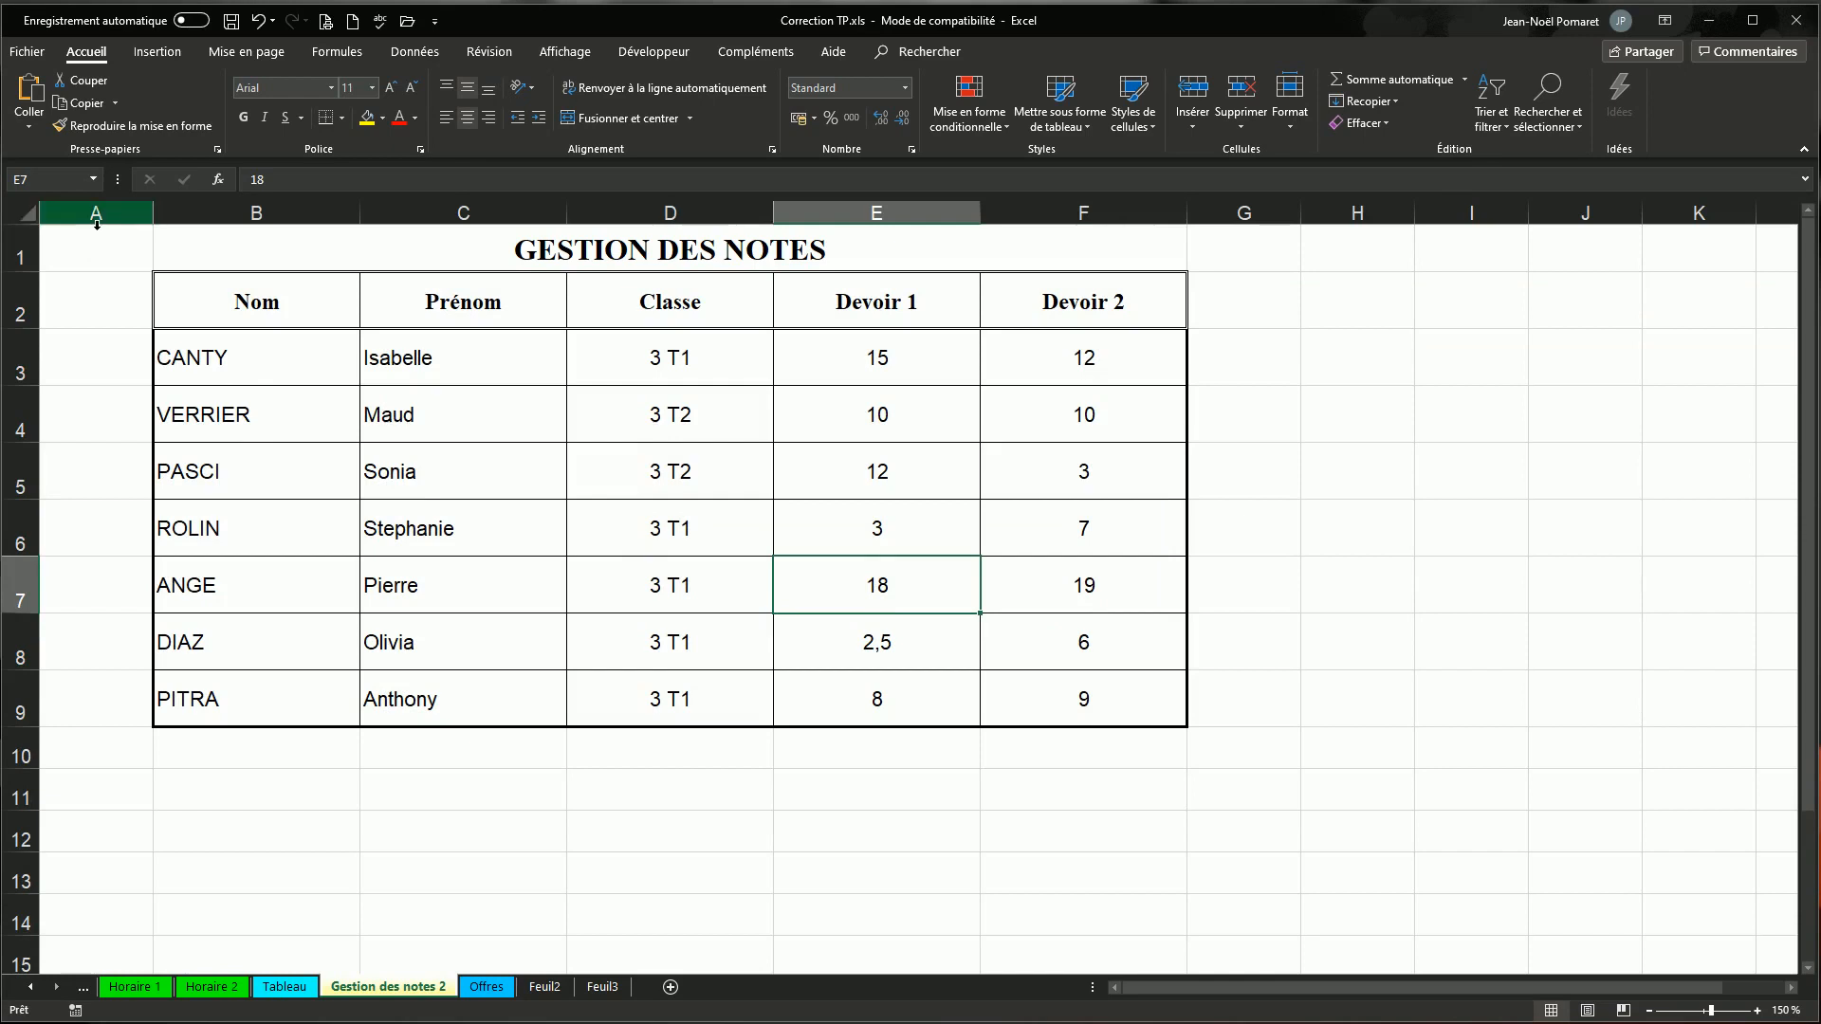
- Select the entire worksheet at once, then return to cell D5
click(29, 214)
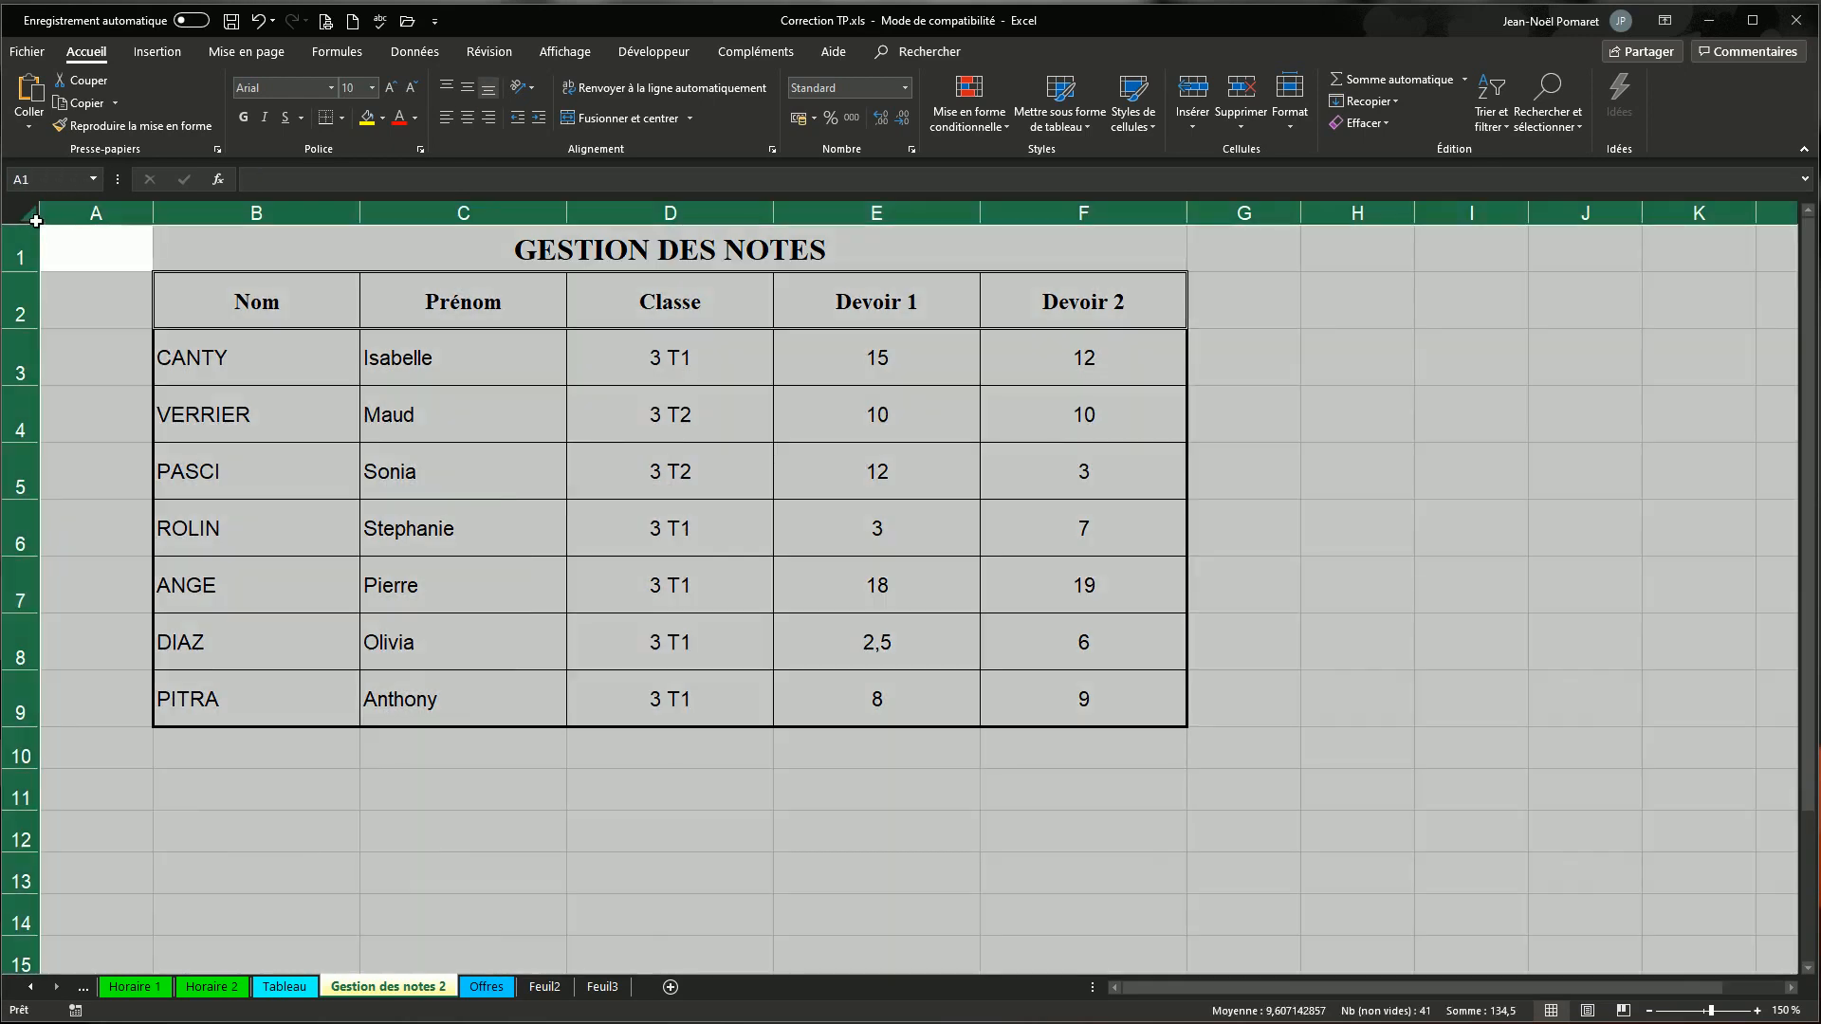
click(590, 495)
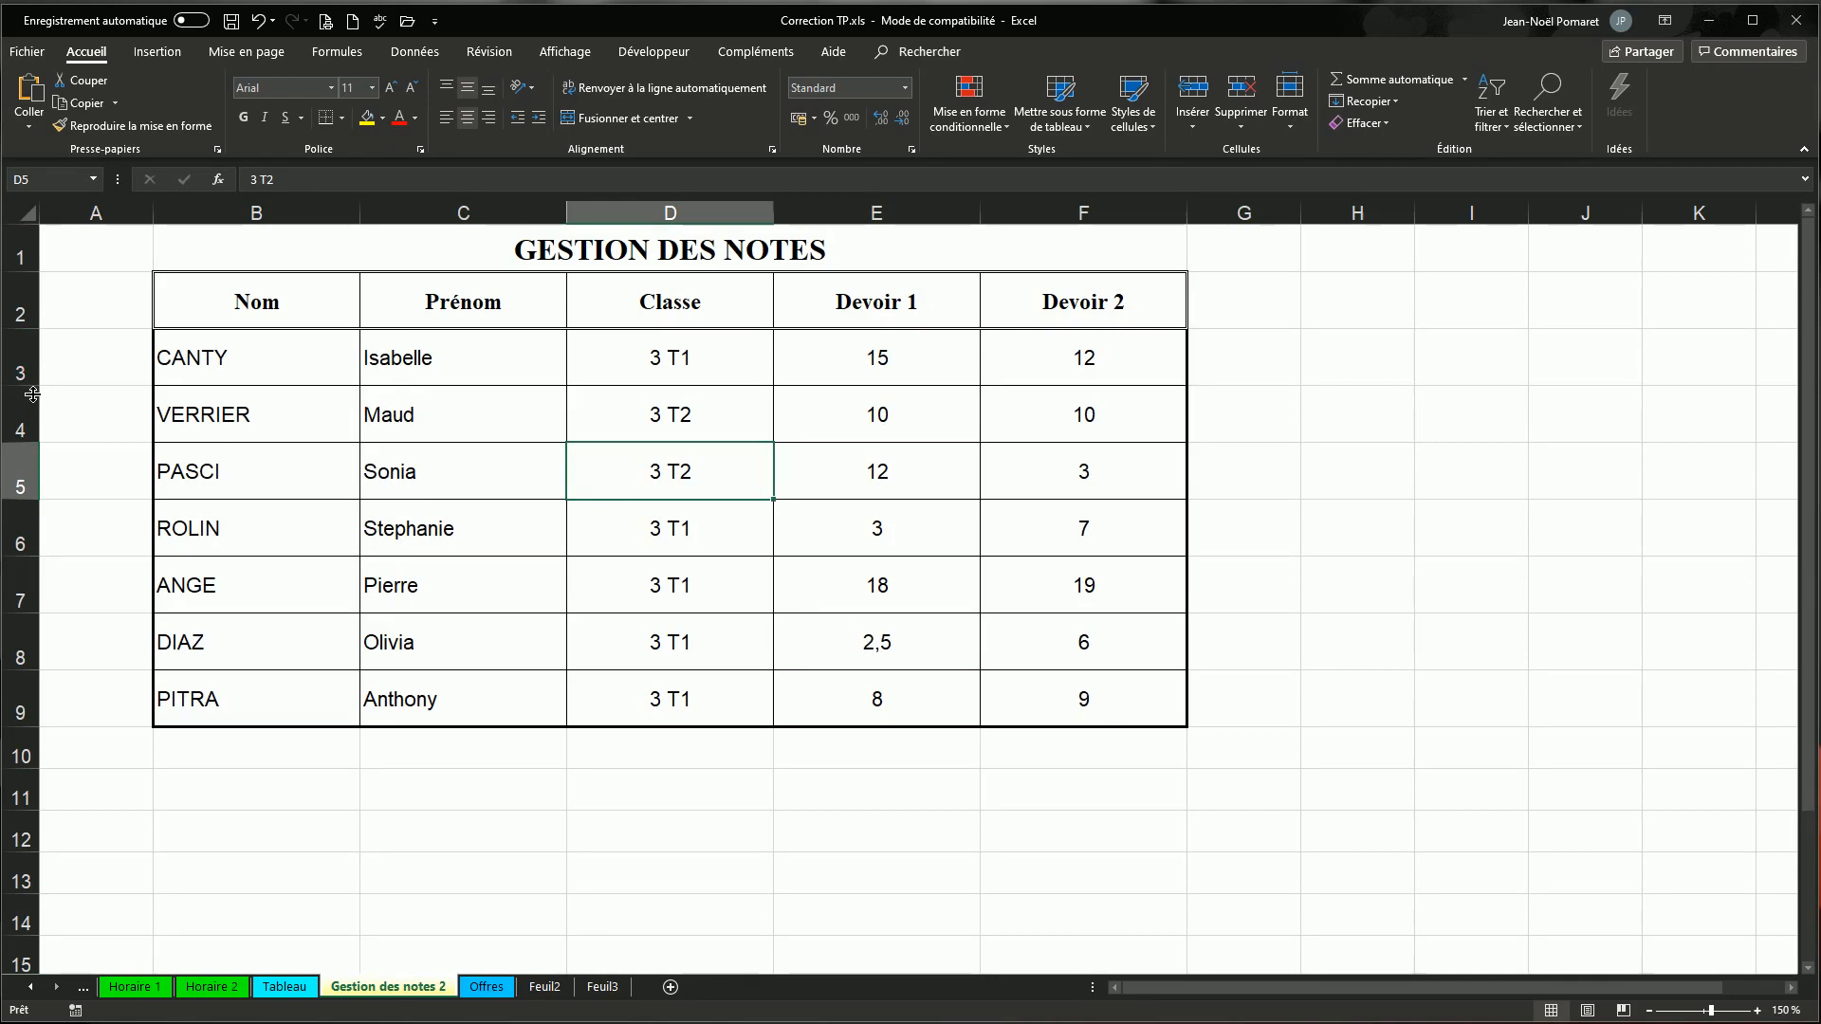
- Enlarge row 3 to a height of about 63.75 and try top, middle and bottom vertical alignment on cell B3, ending on middle
drag(32, 394, 32, 450)
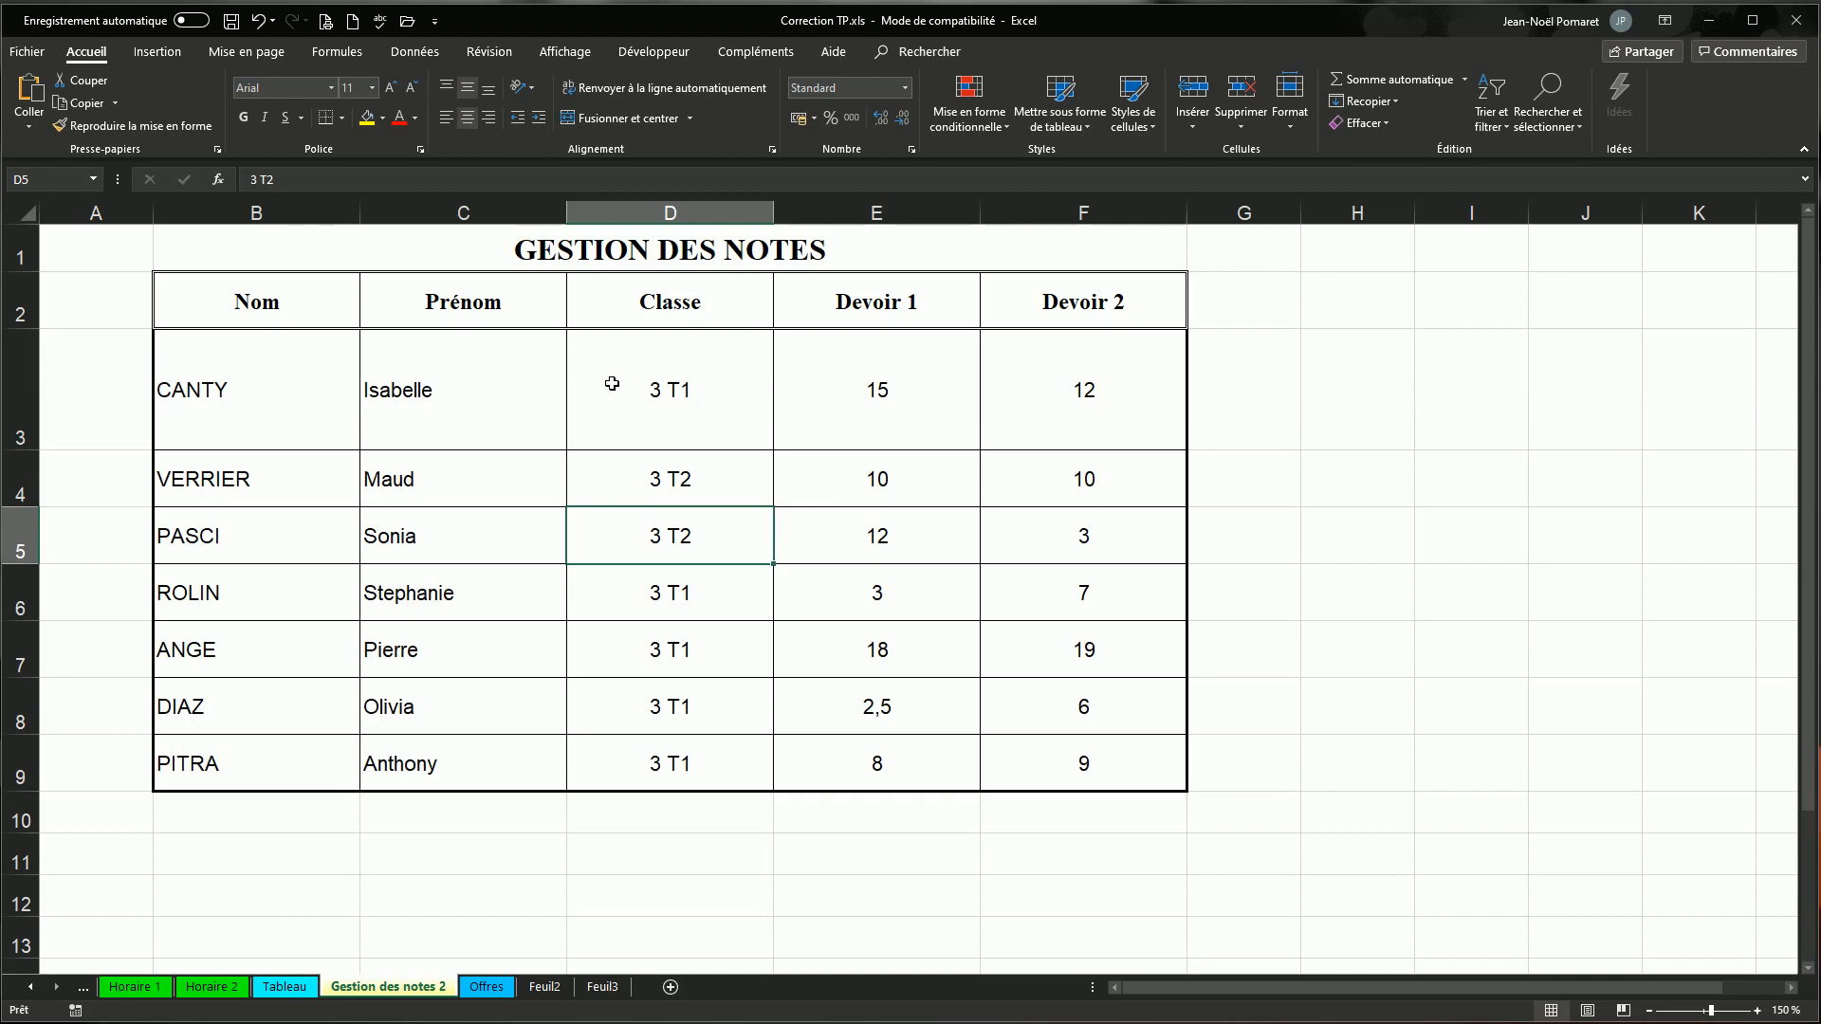
click(190, 389)
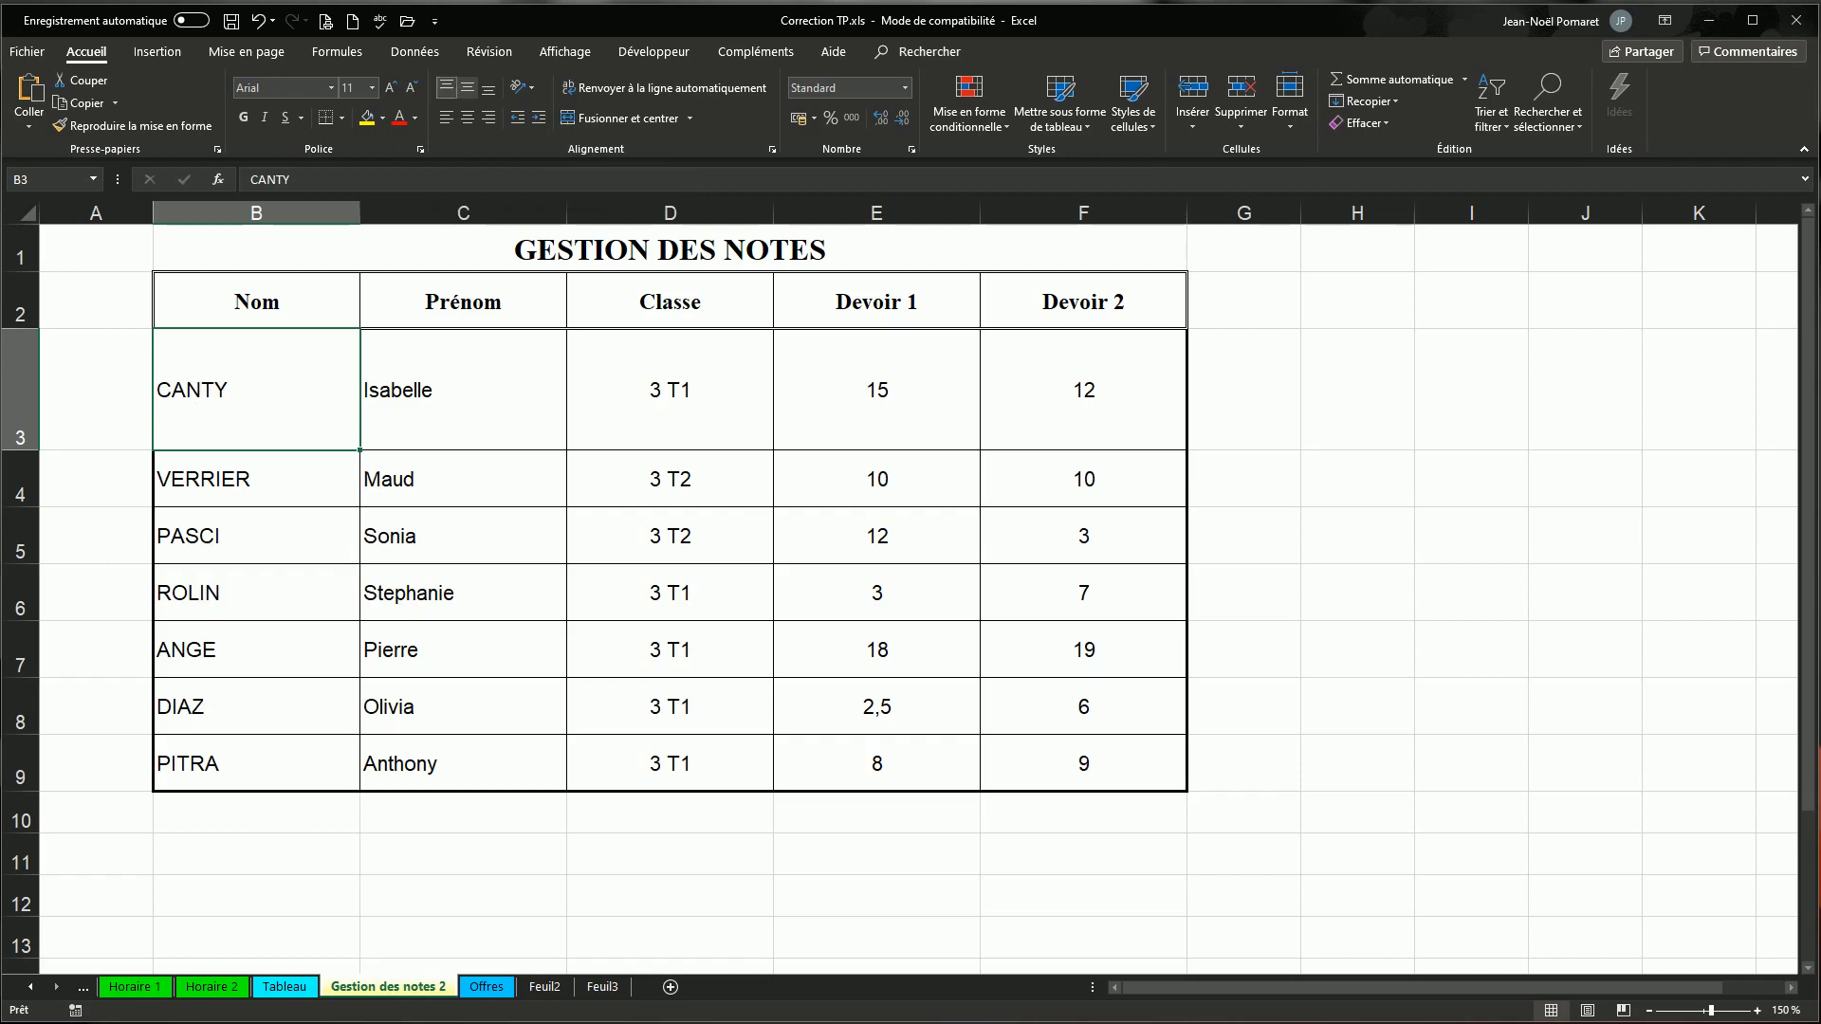
click(452, 88)
click(468, 89)
click(488, 89)
click(467, 91)
- Set the height of row 3 back to 30
click(20, 403)
right_click(20, 398)
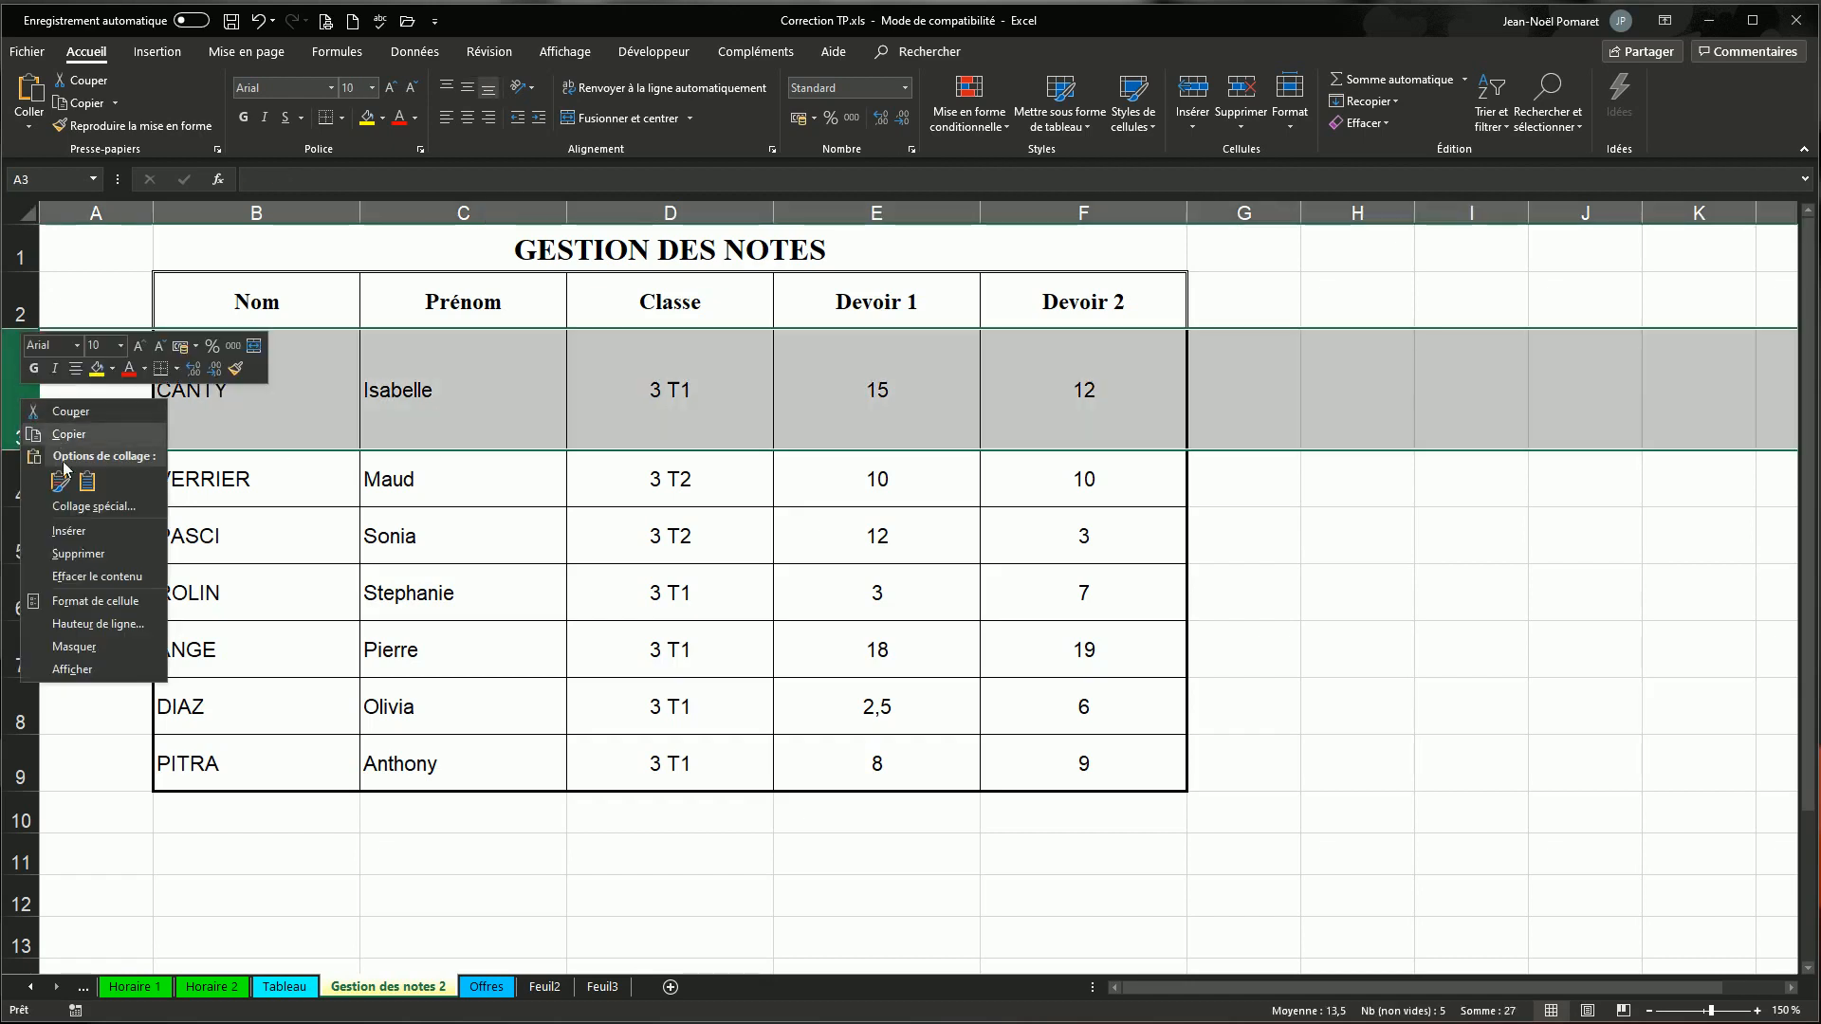
click(98, 624)
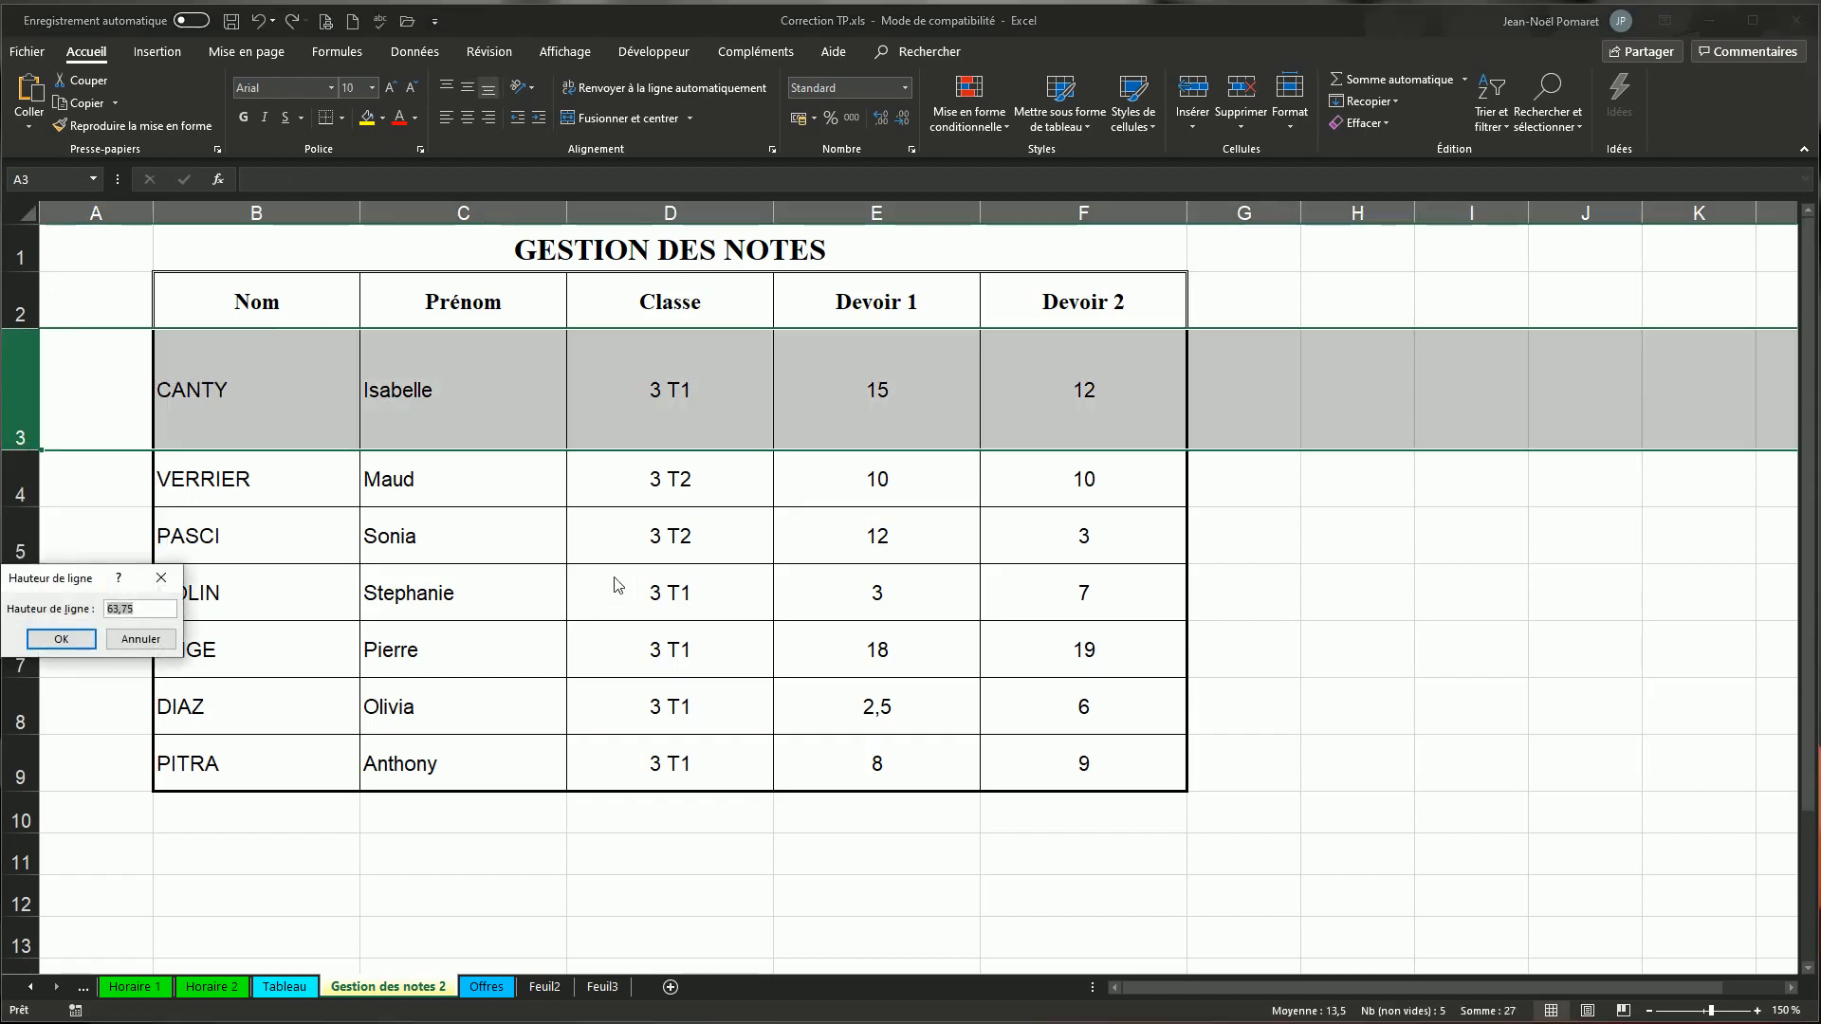
text(30)
key(Return)
click(650, 549)
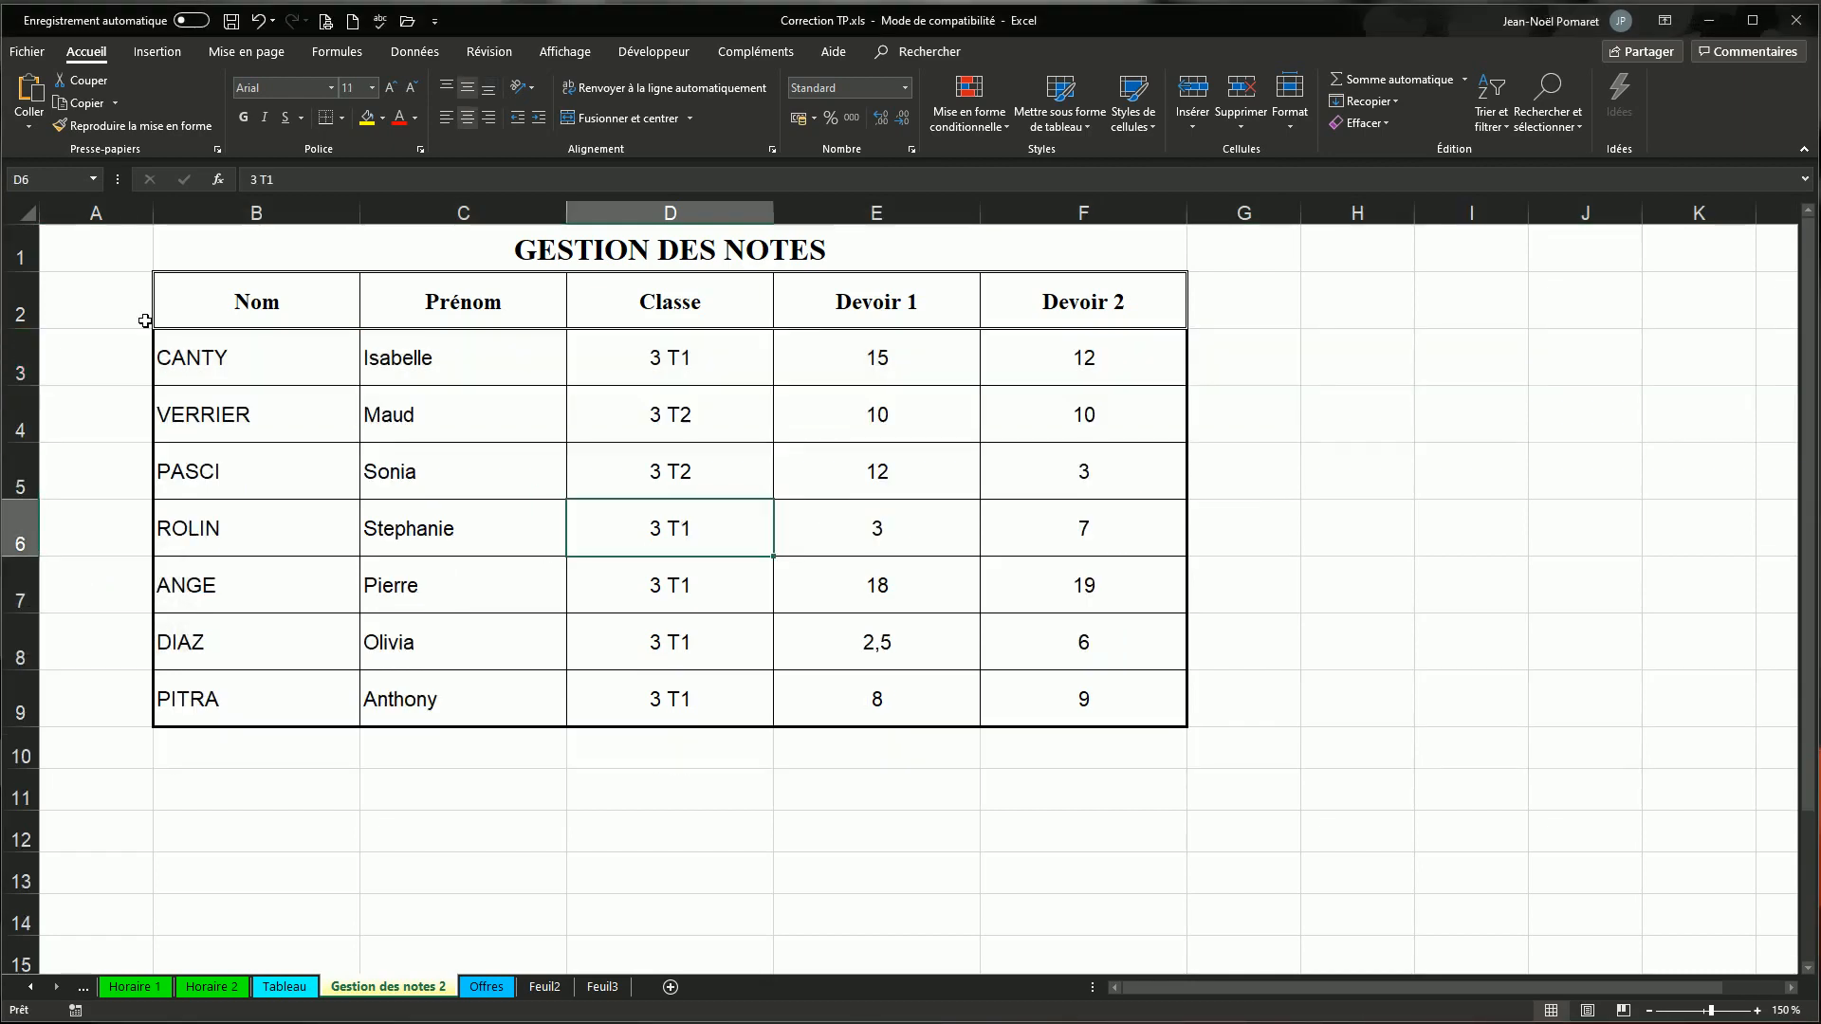
- Make the entries in the Nom column, cells B3 to B9, bold
click(237, 362)
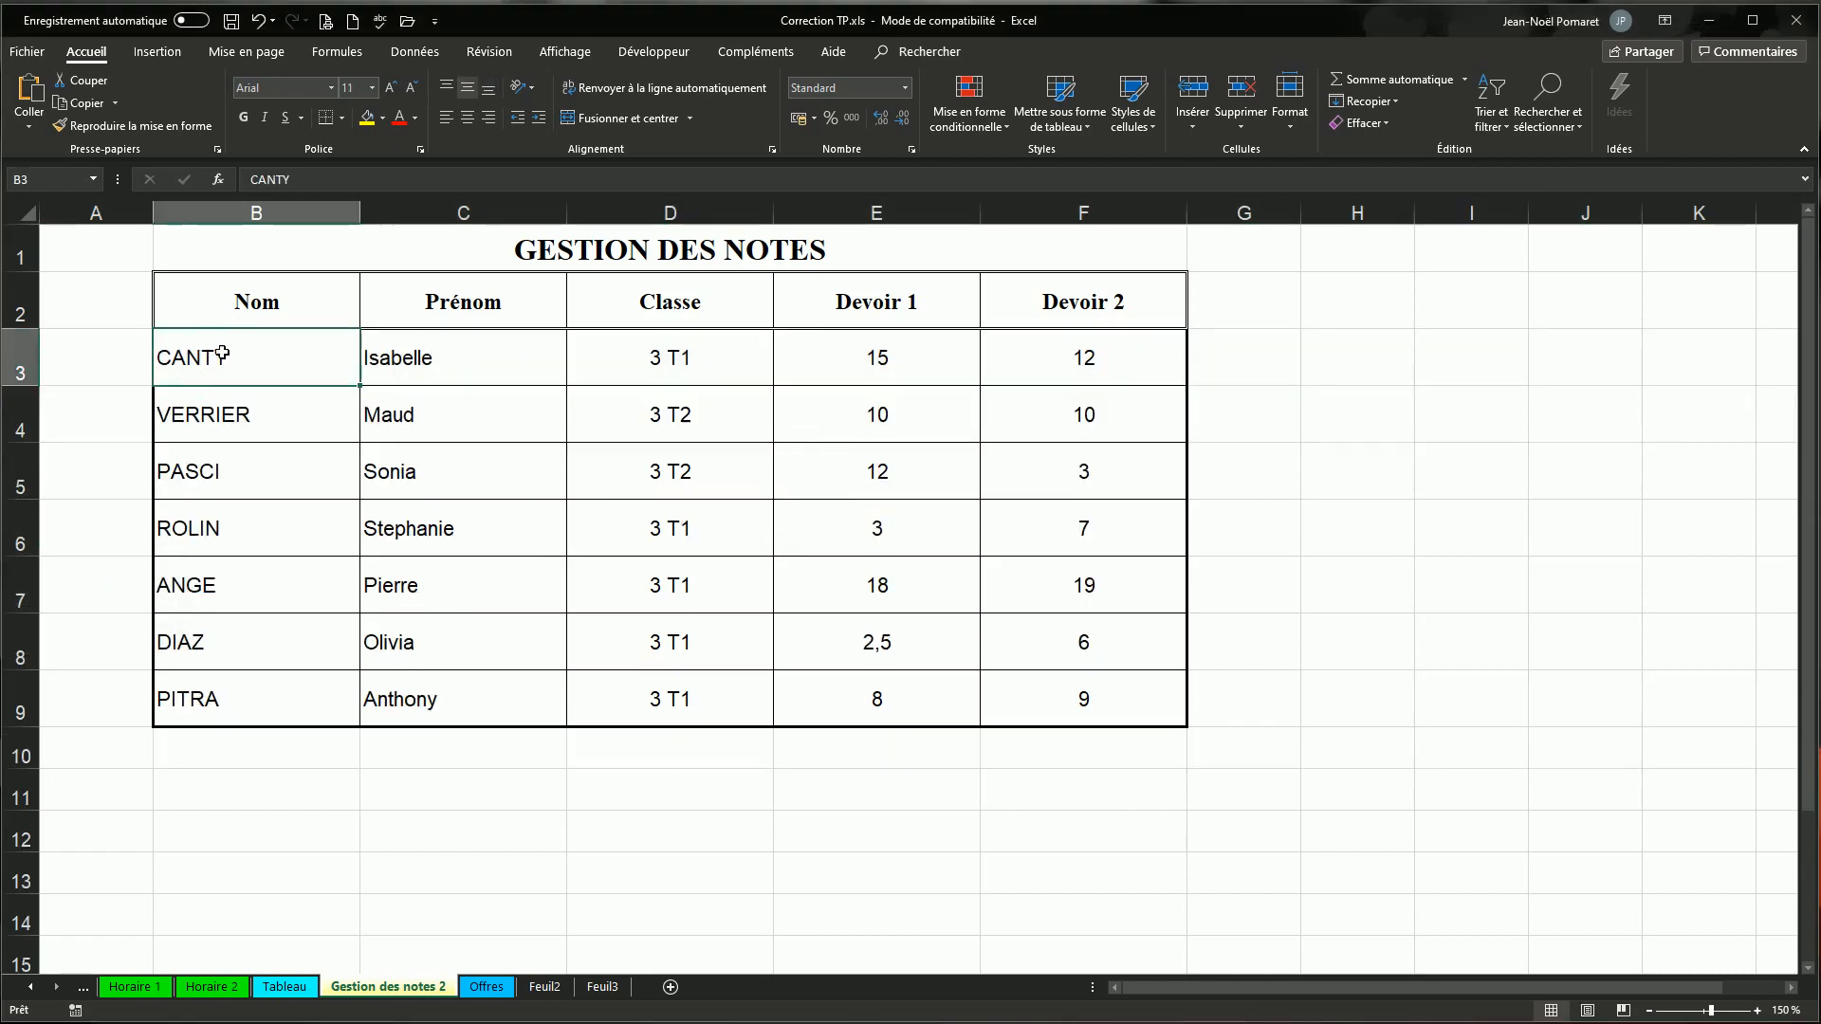
drag(252, 361, 256, 708)
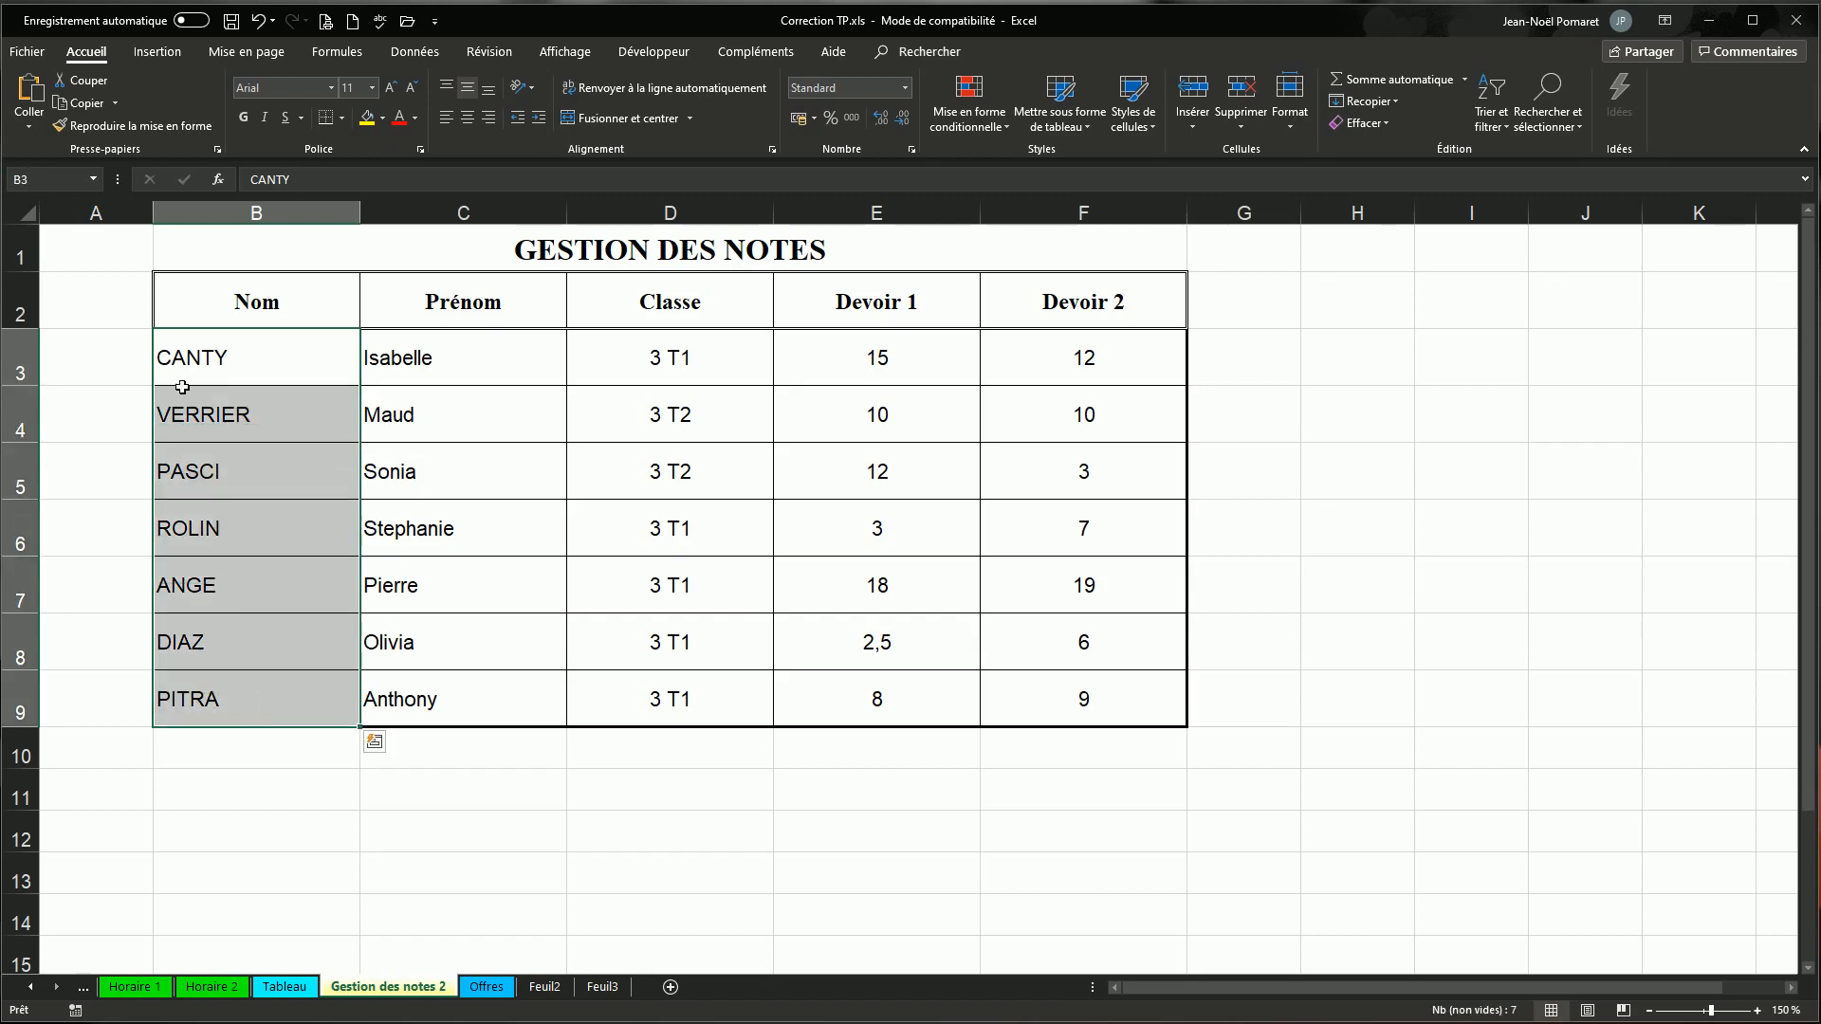
click(243, 119)
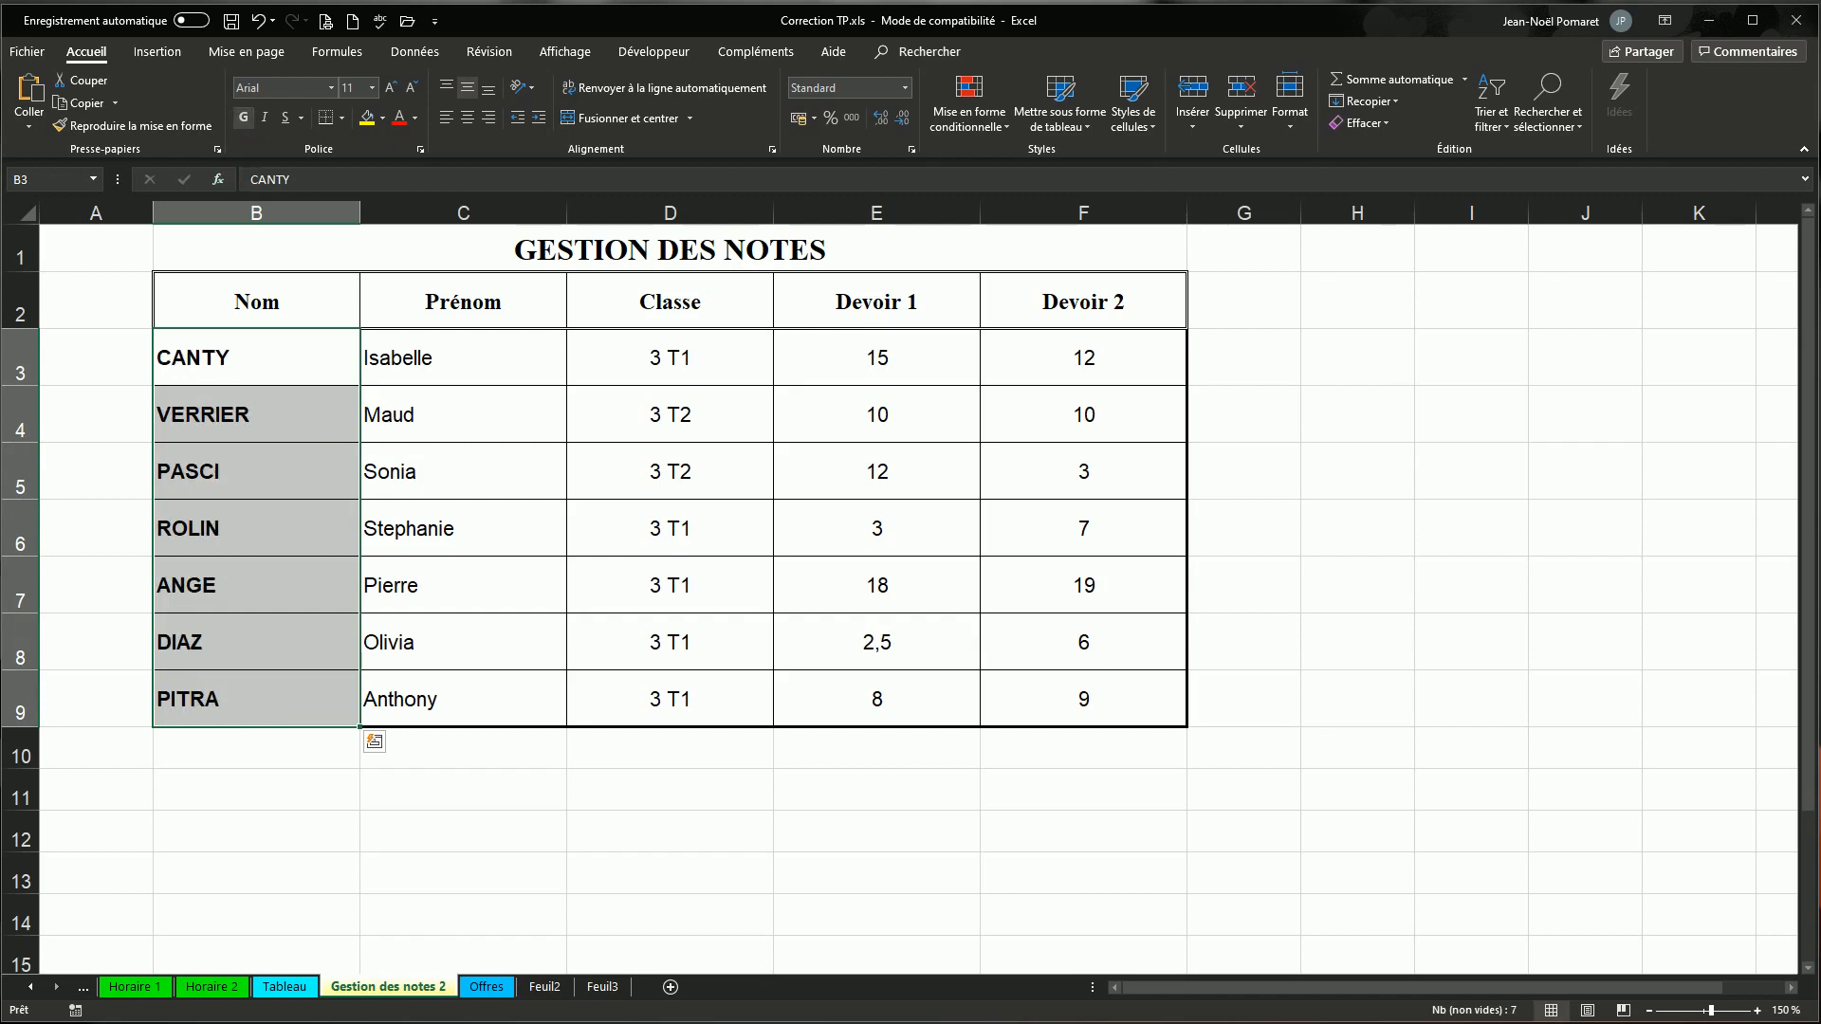
- Change the font of the header cells B2 to F2 to Source Sans Pro Black at size 14
drag(248, 304, 1105, 305)
drag(319, 301, 1104, 303)
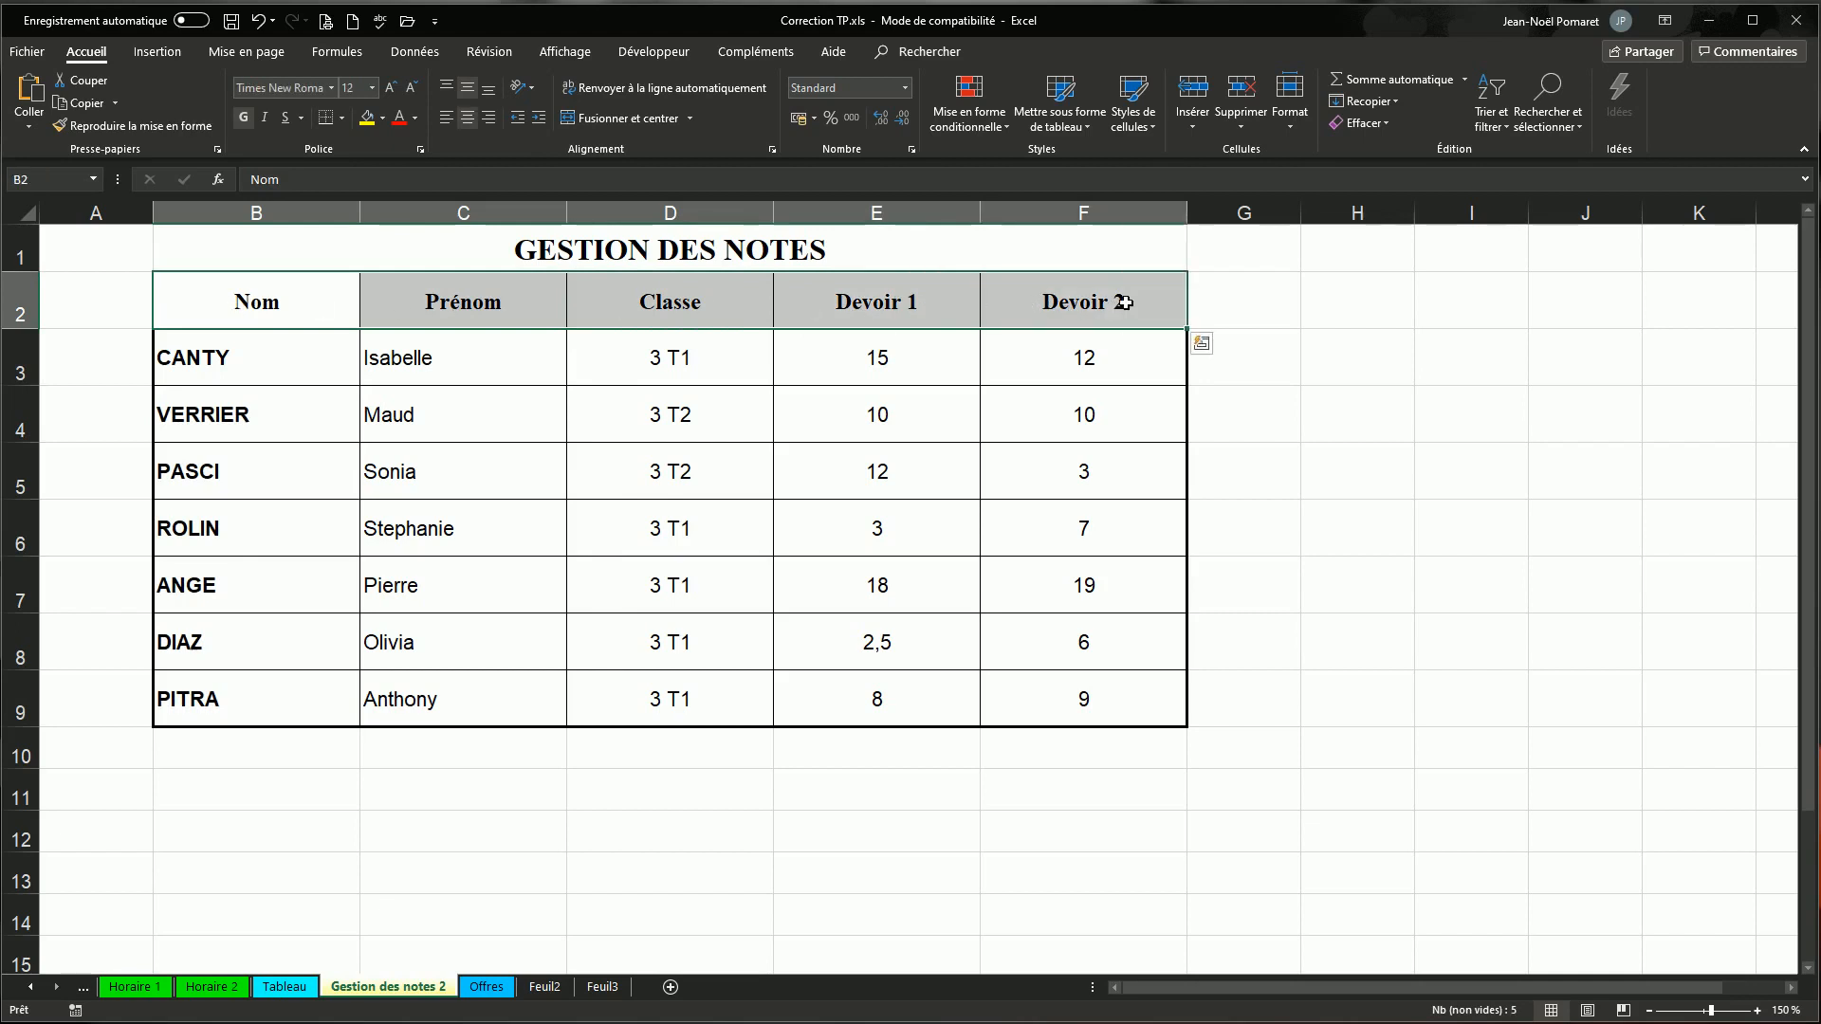
click(336, 87)
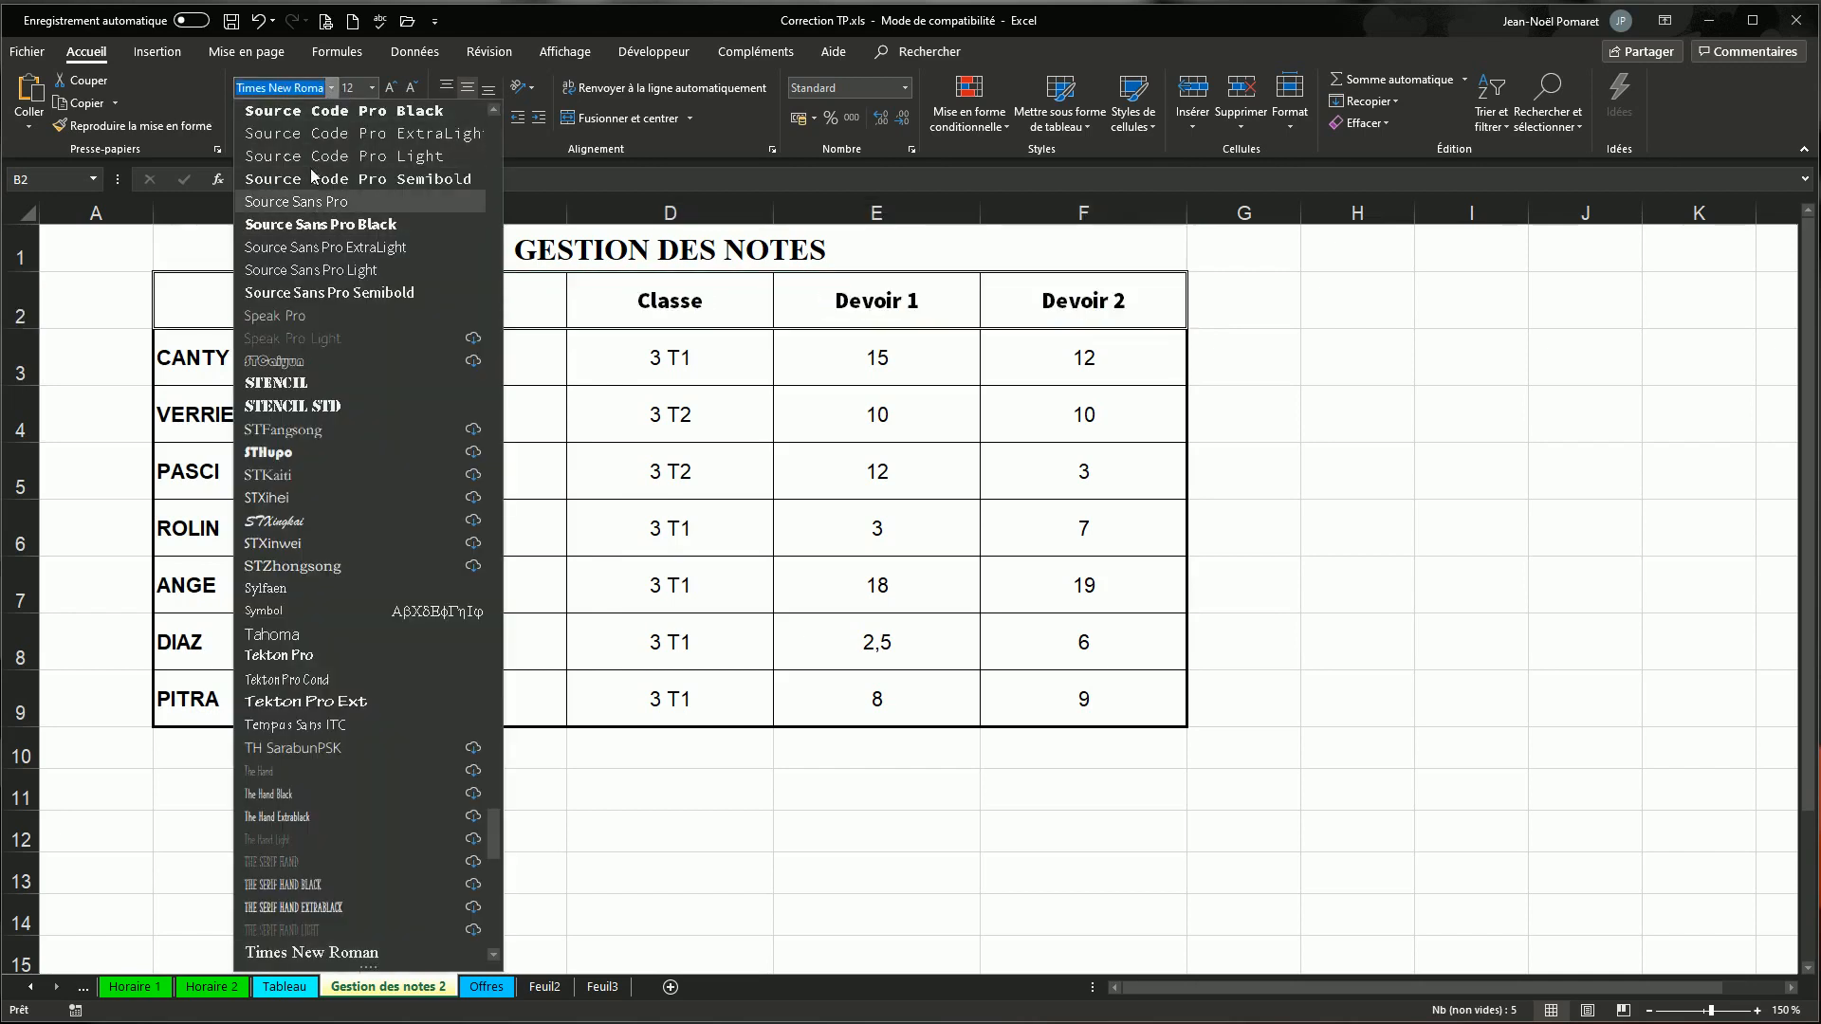
click(323, 228)
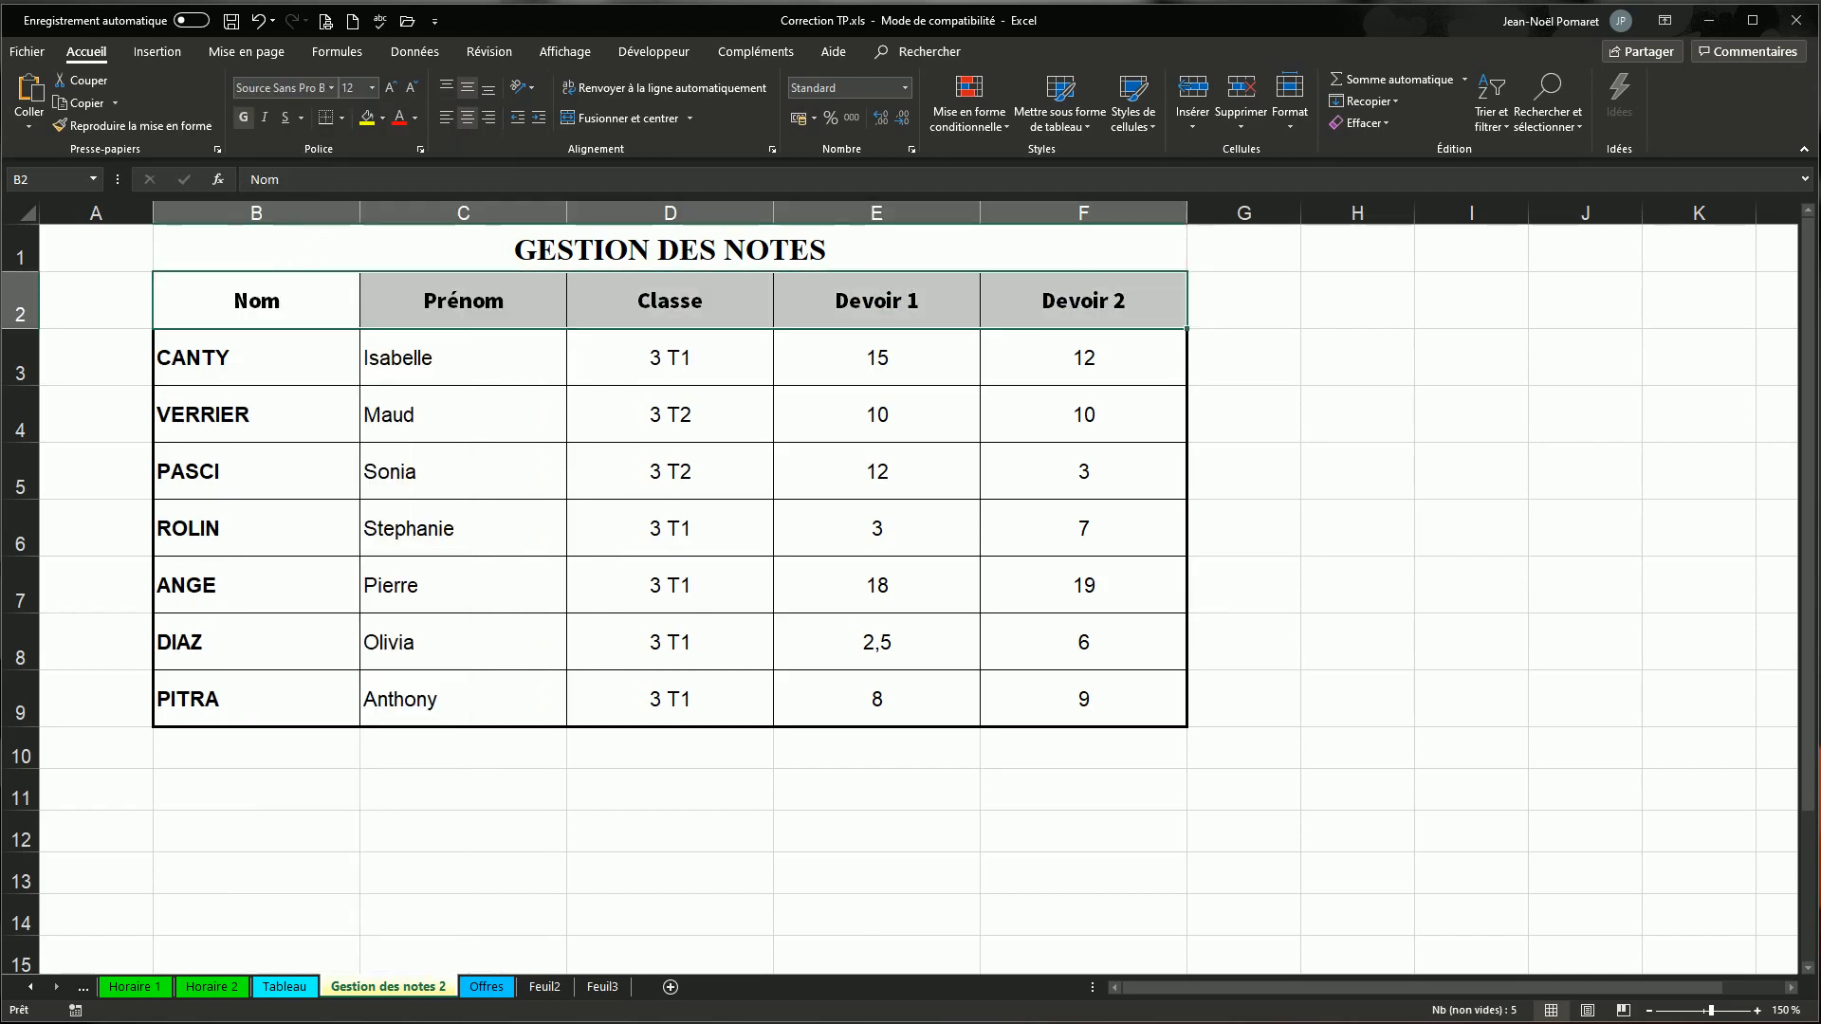
click(371, 87)
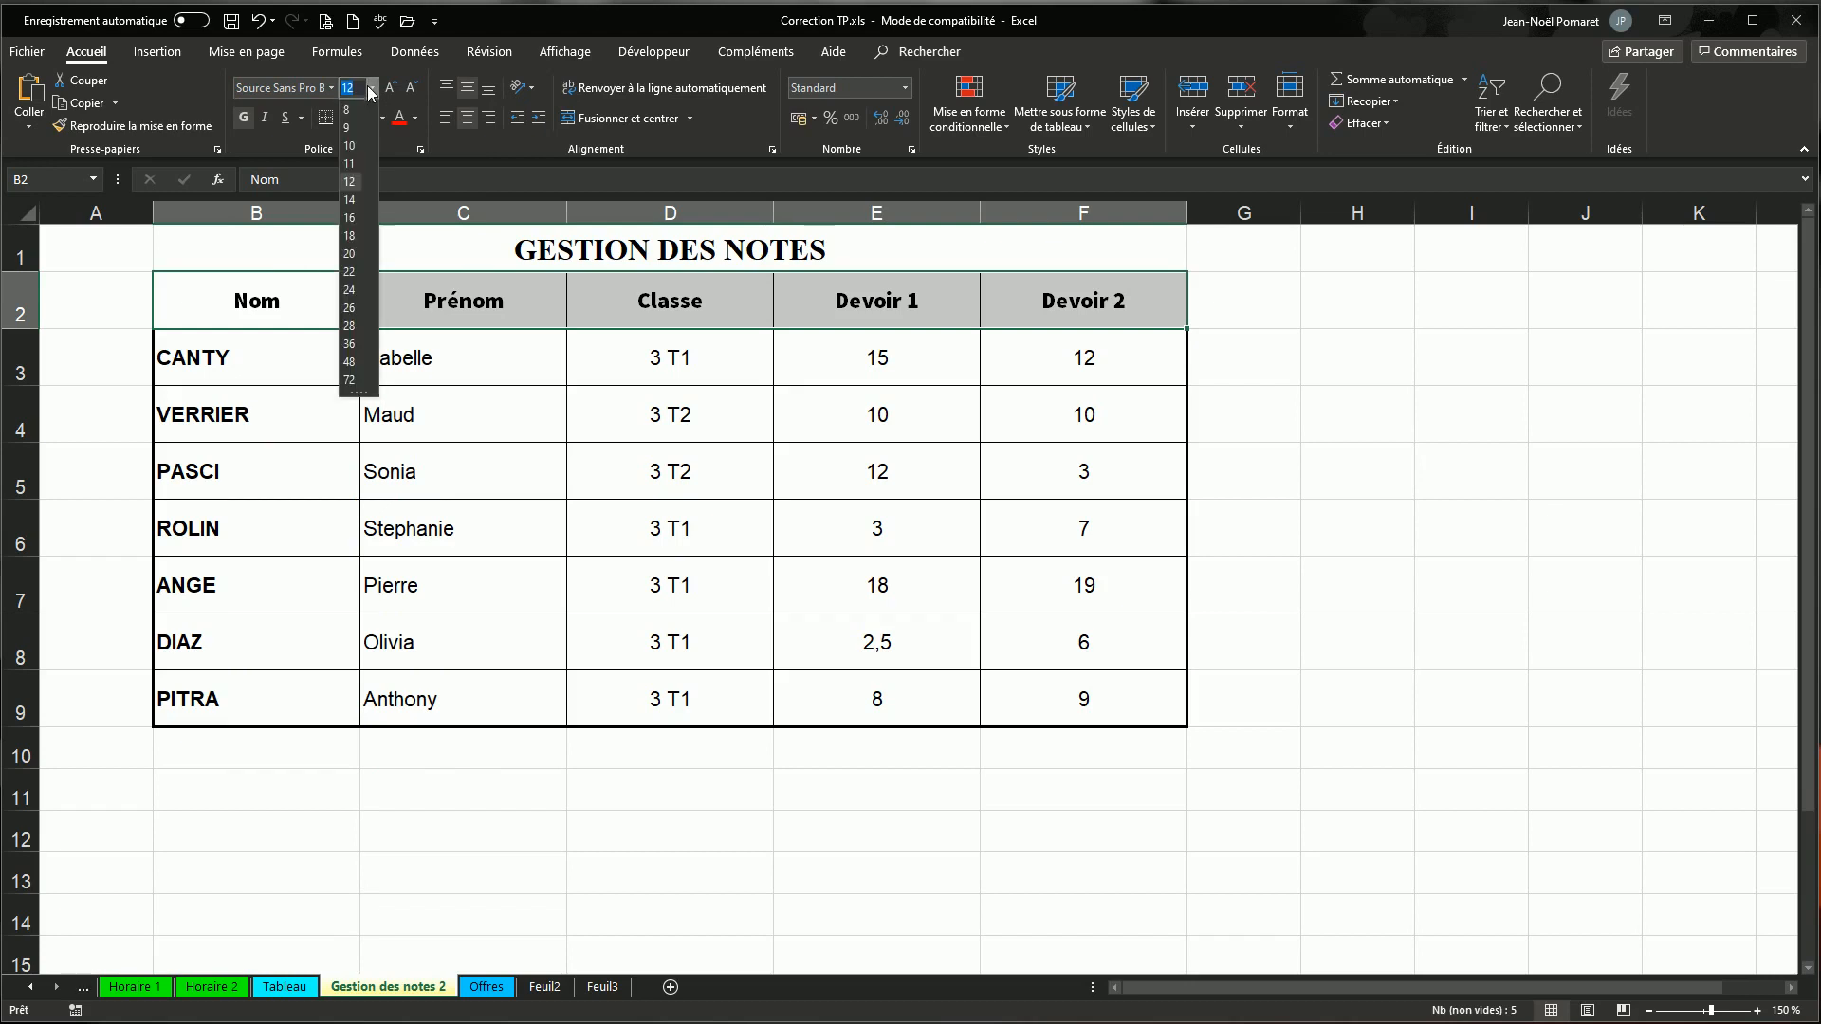
click(349, 201)
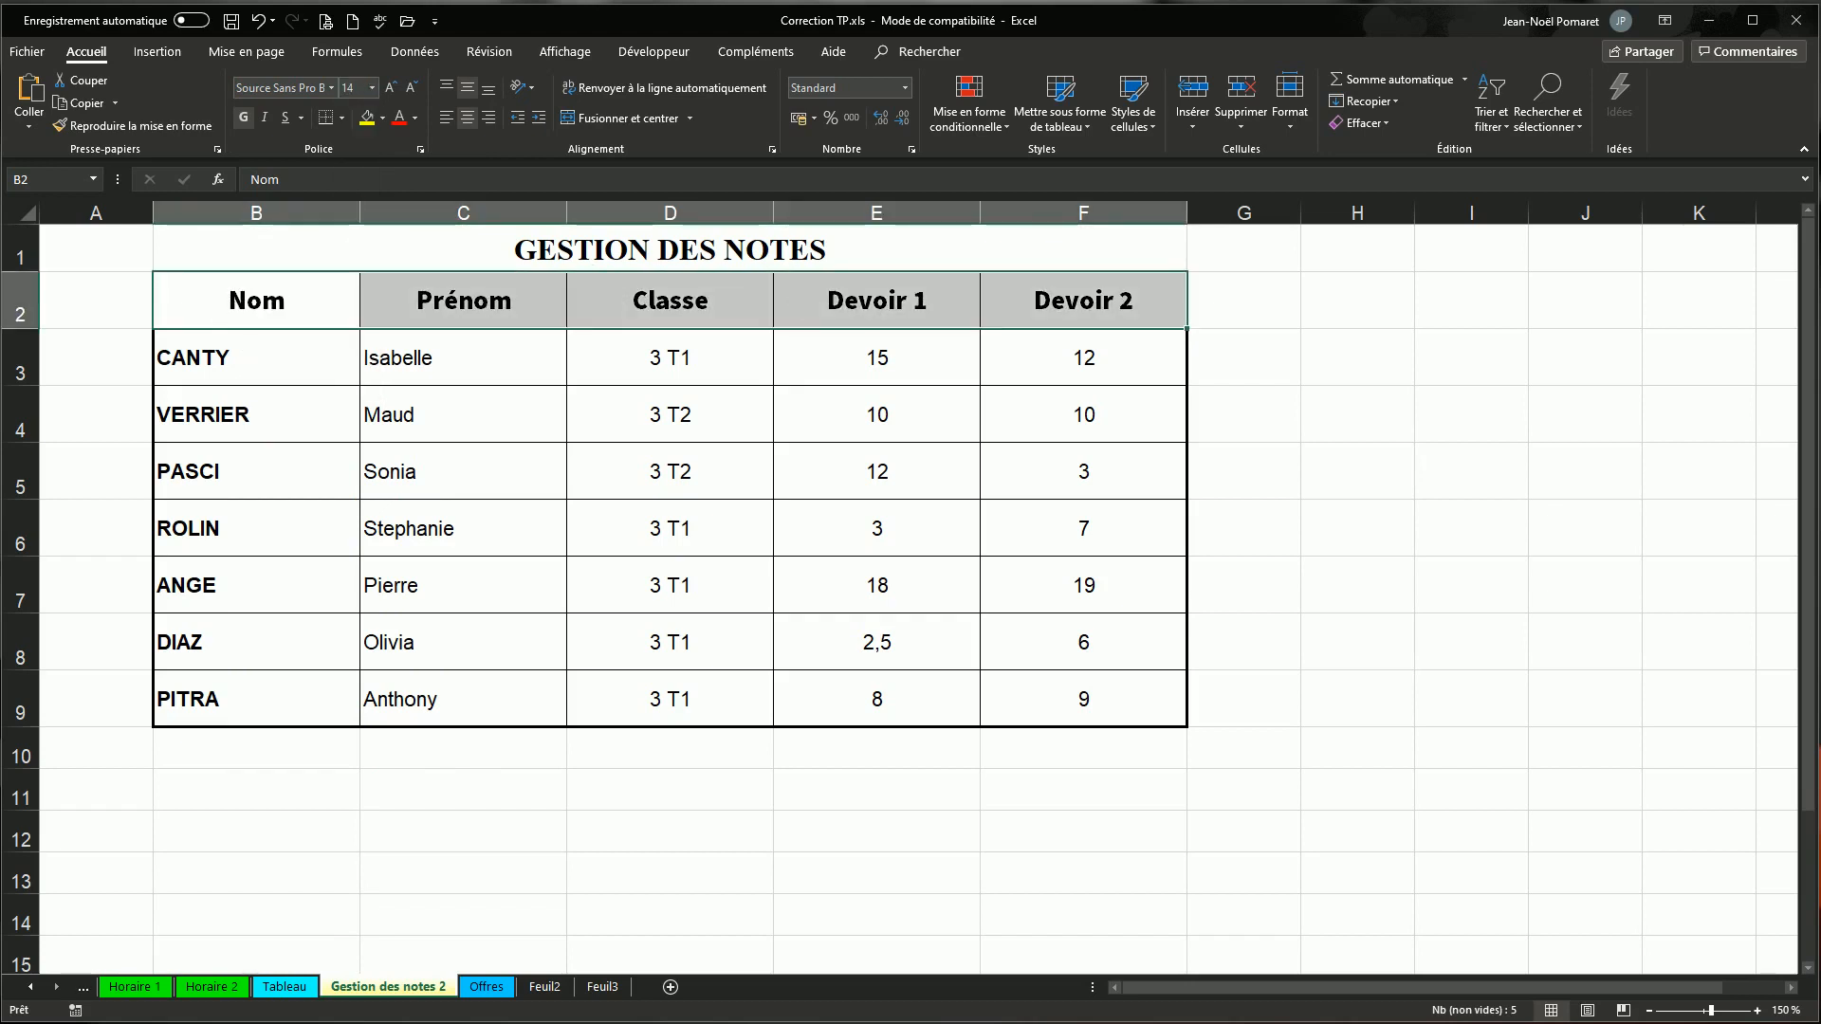
- Fill the header cells B2 to F2 with the standard green and set their text color to white
click(382, 118)
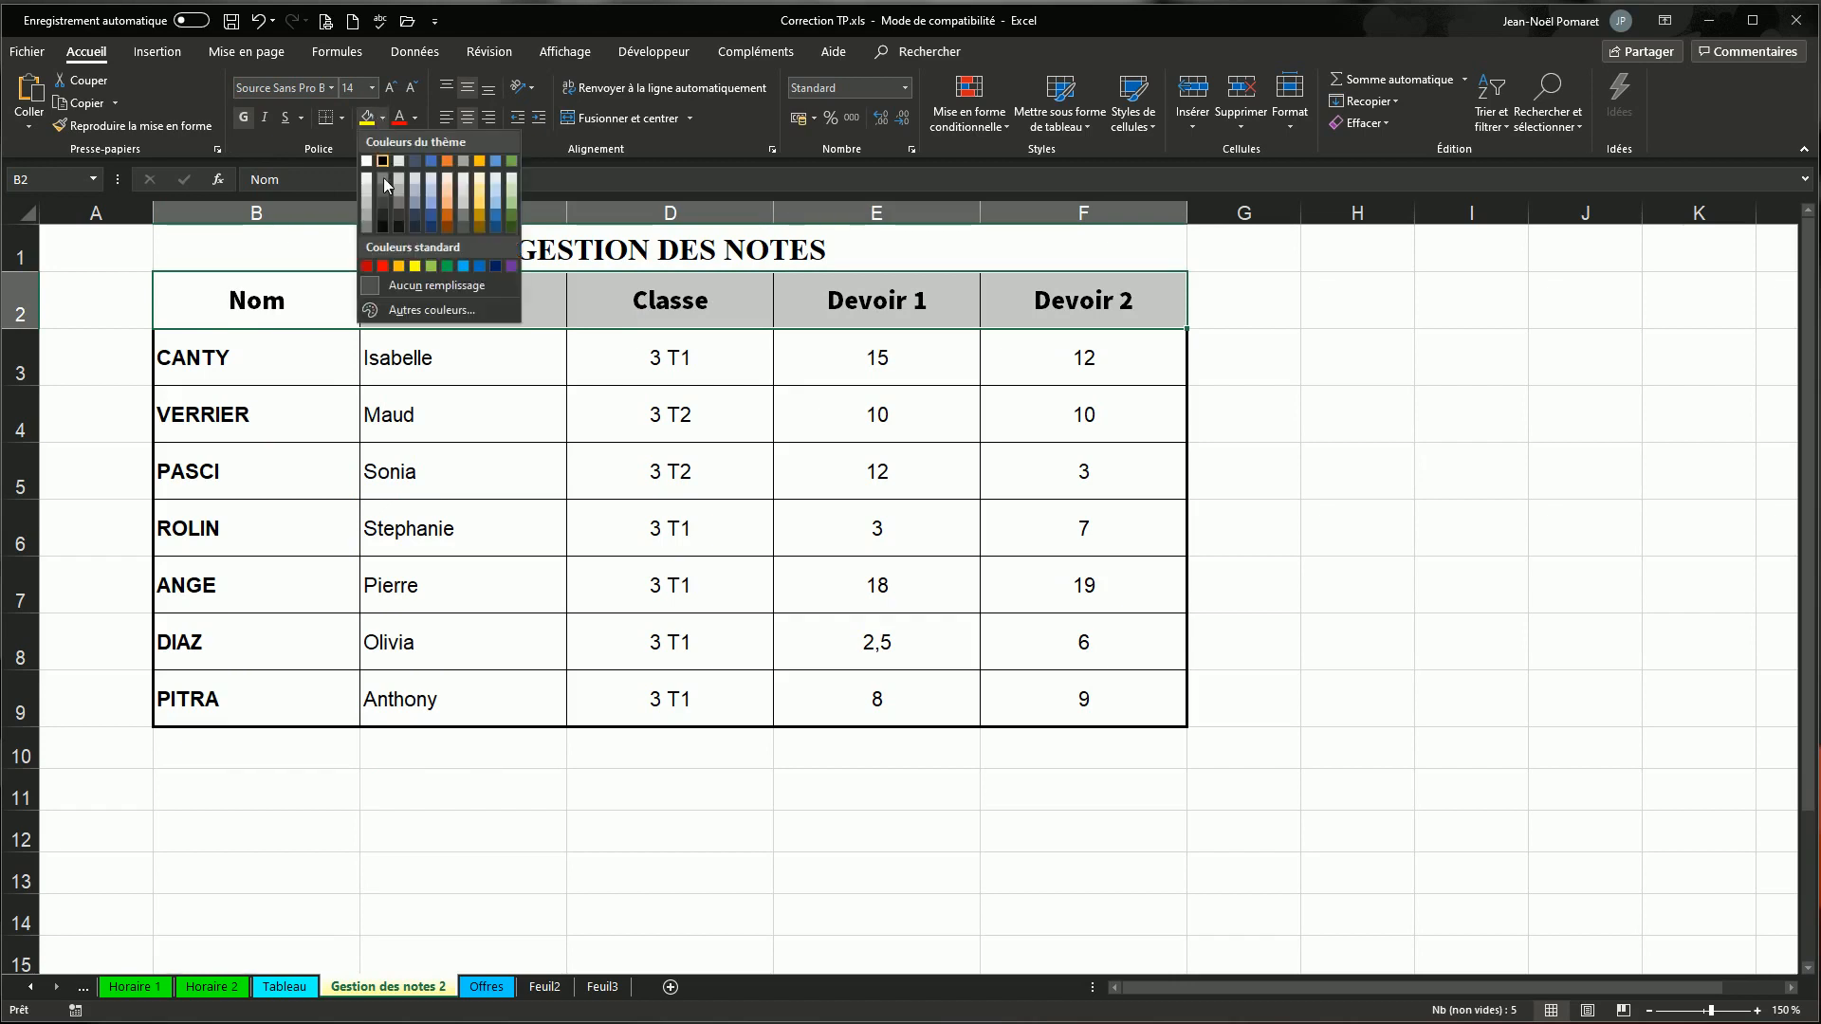
click(449, 266)
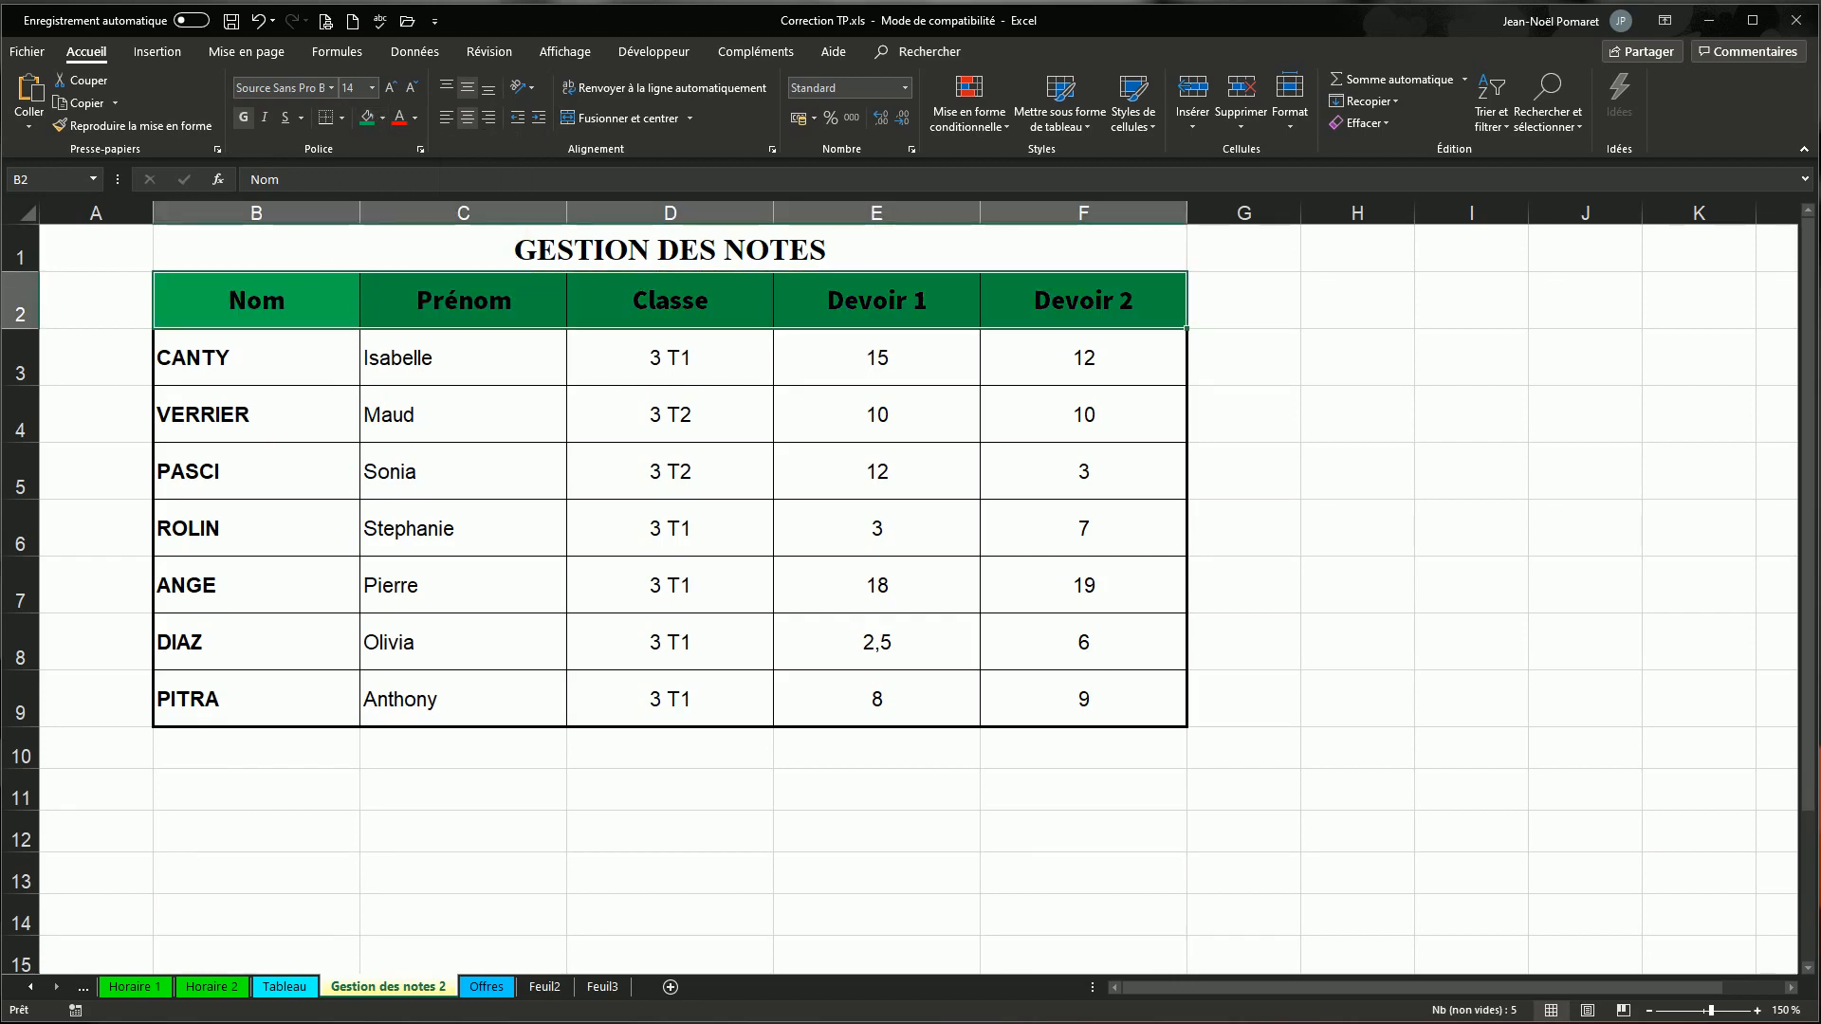
click(415, 118)
click(399, 183)
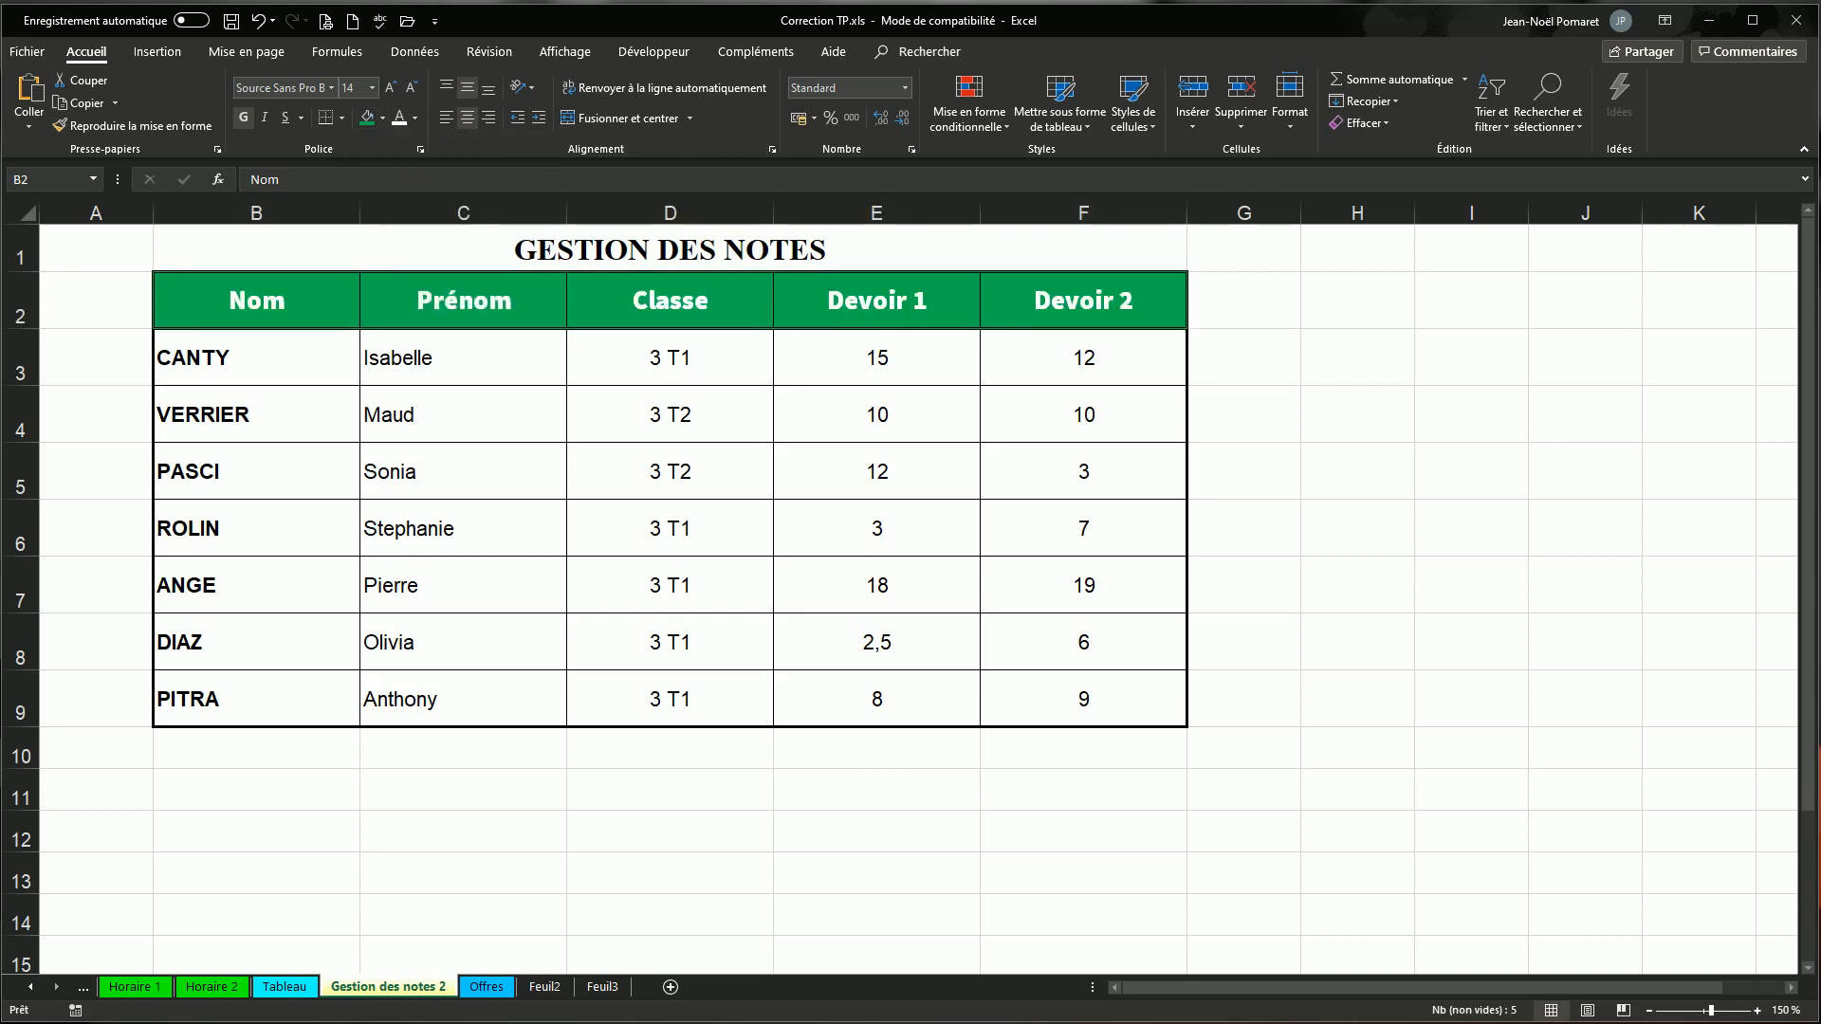
click(479, 475)
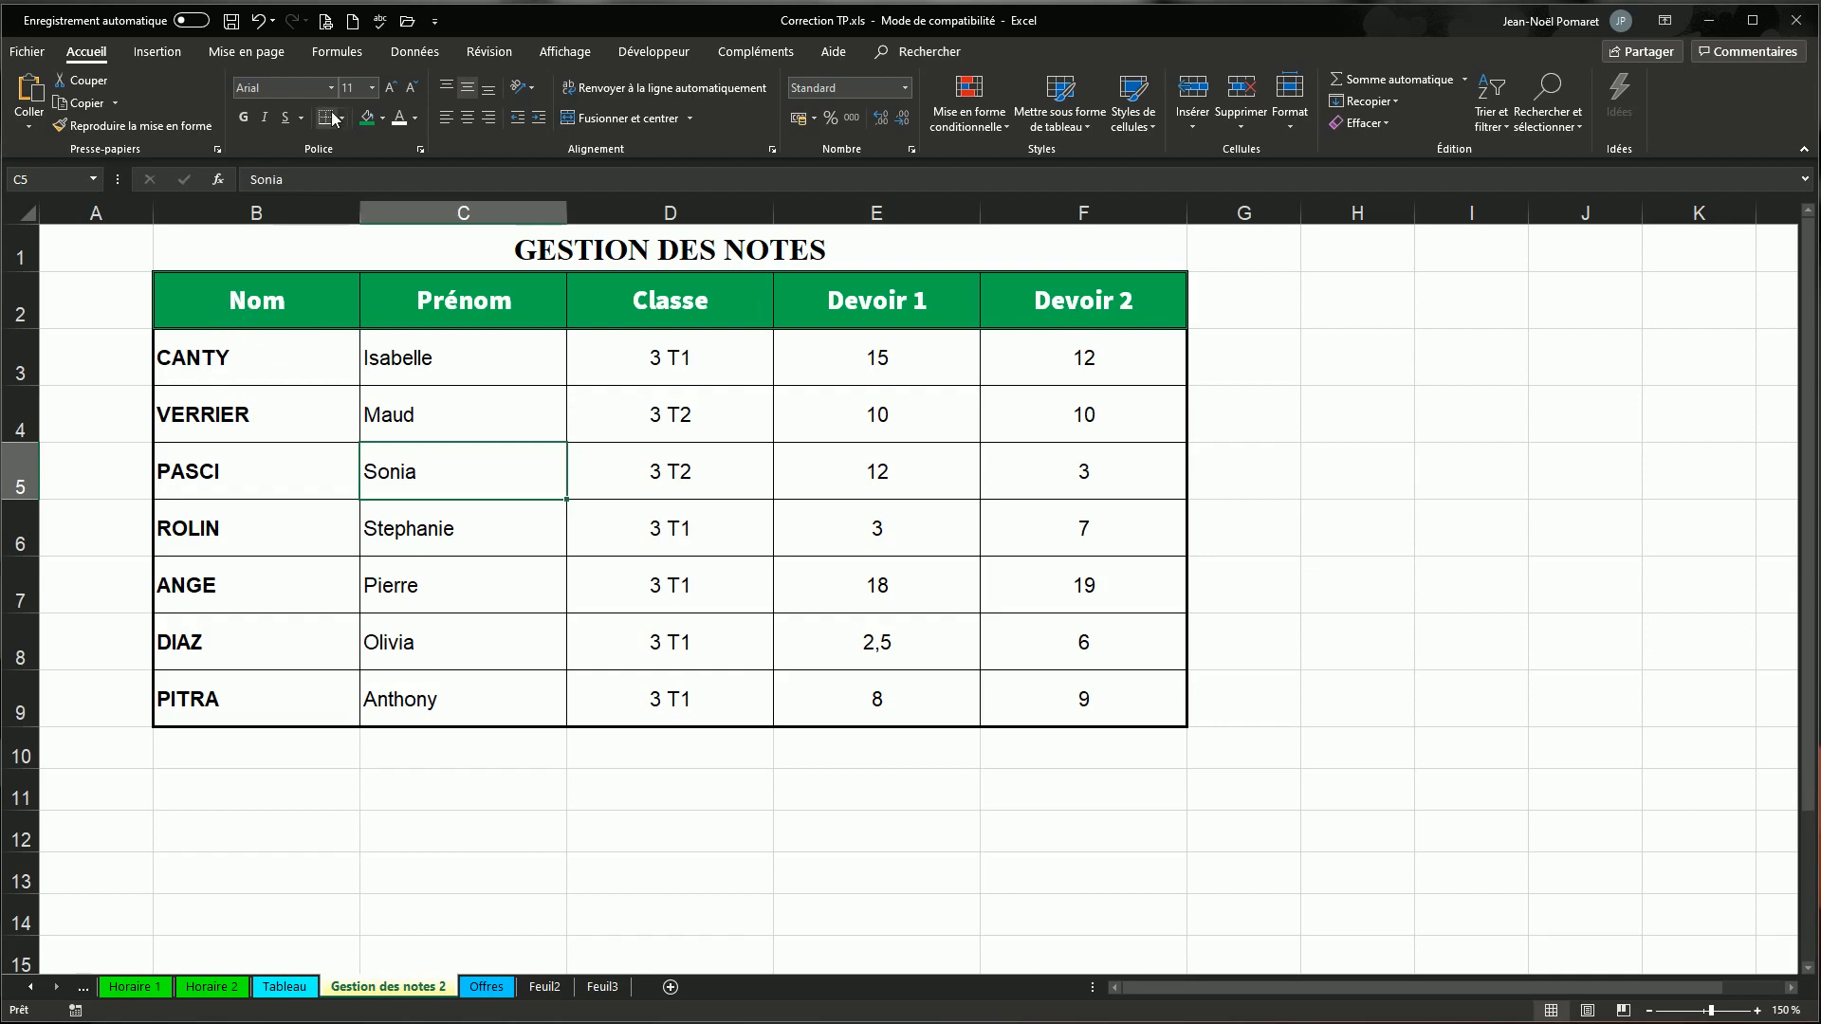
click(199, 307)
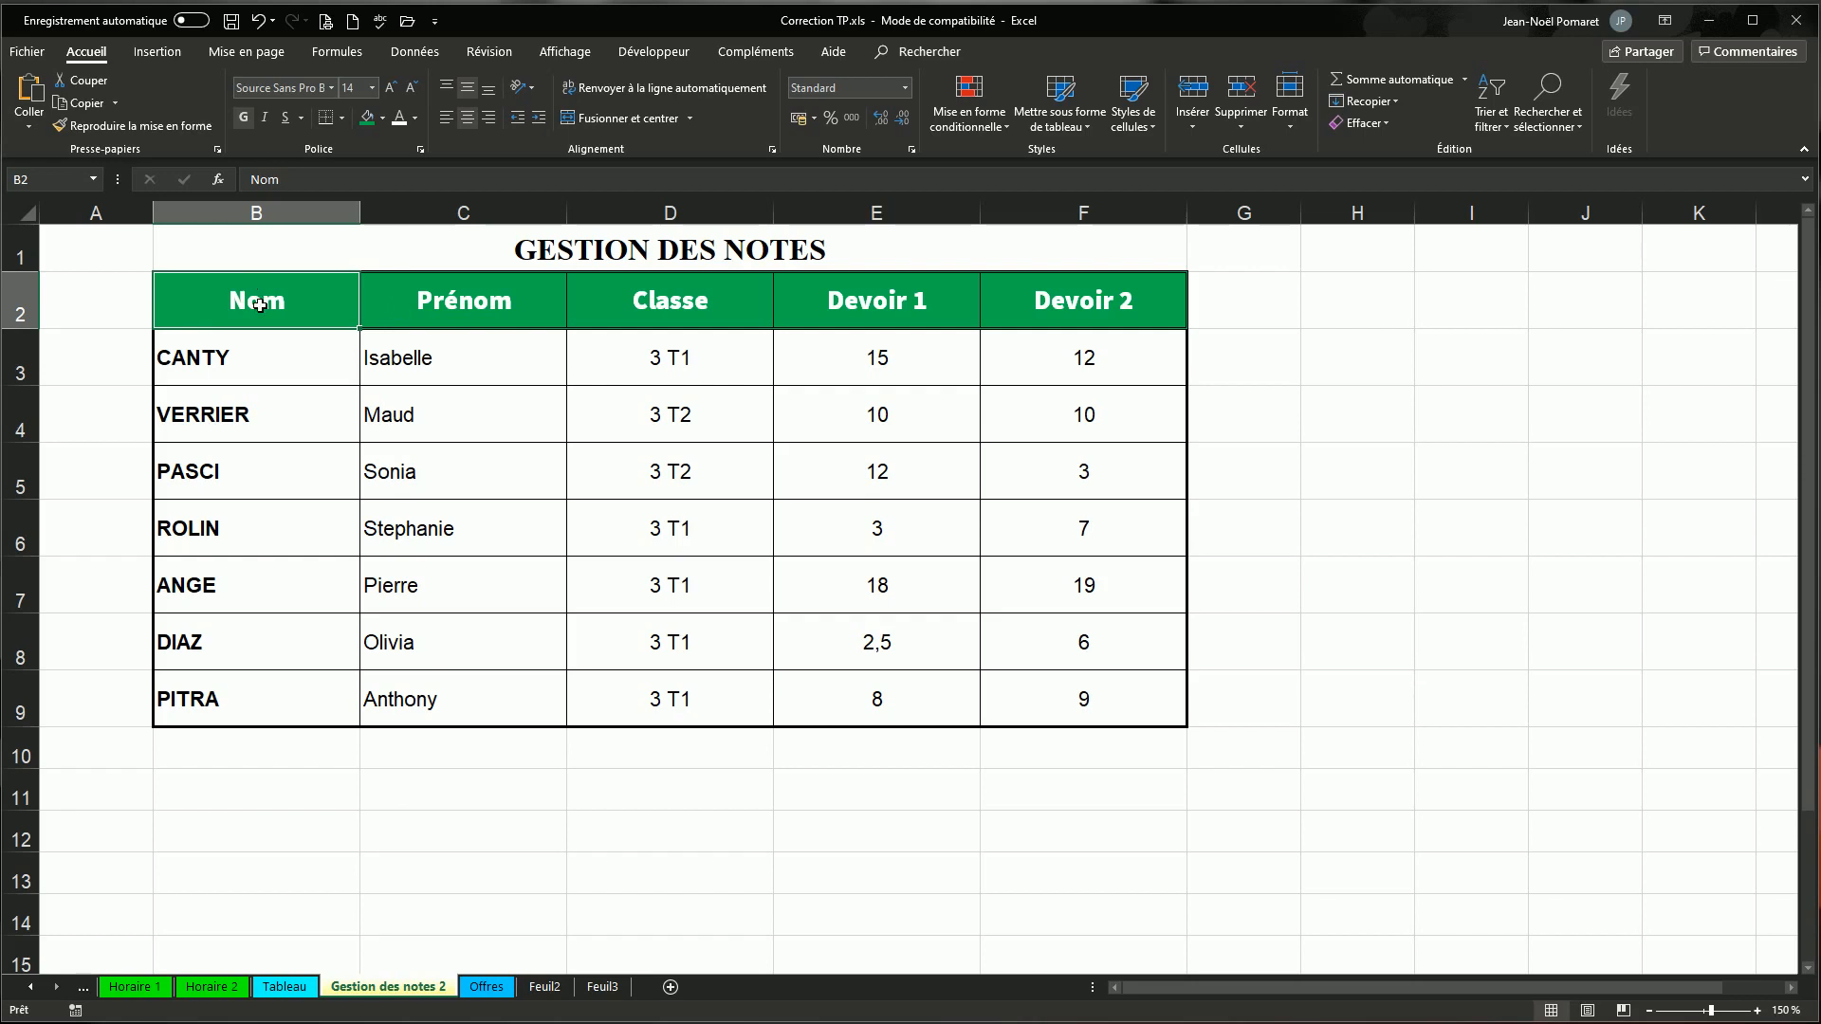
click(342, 429)
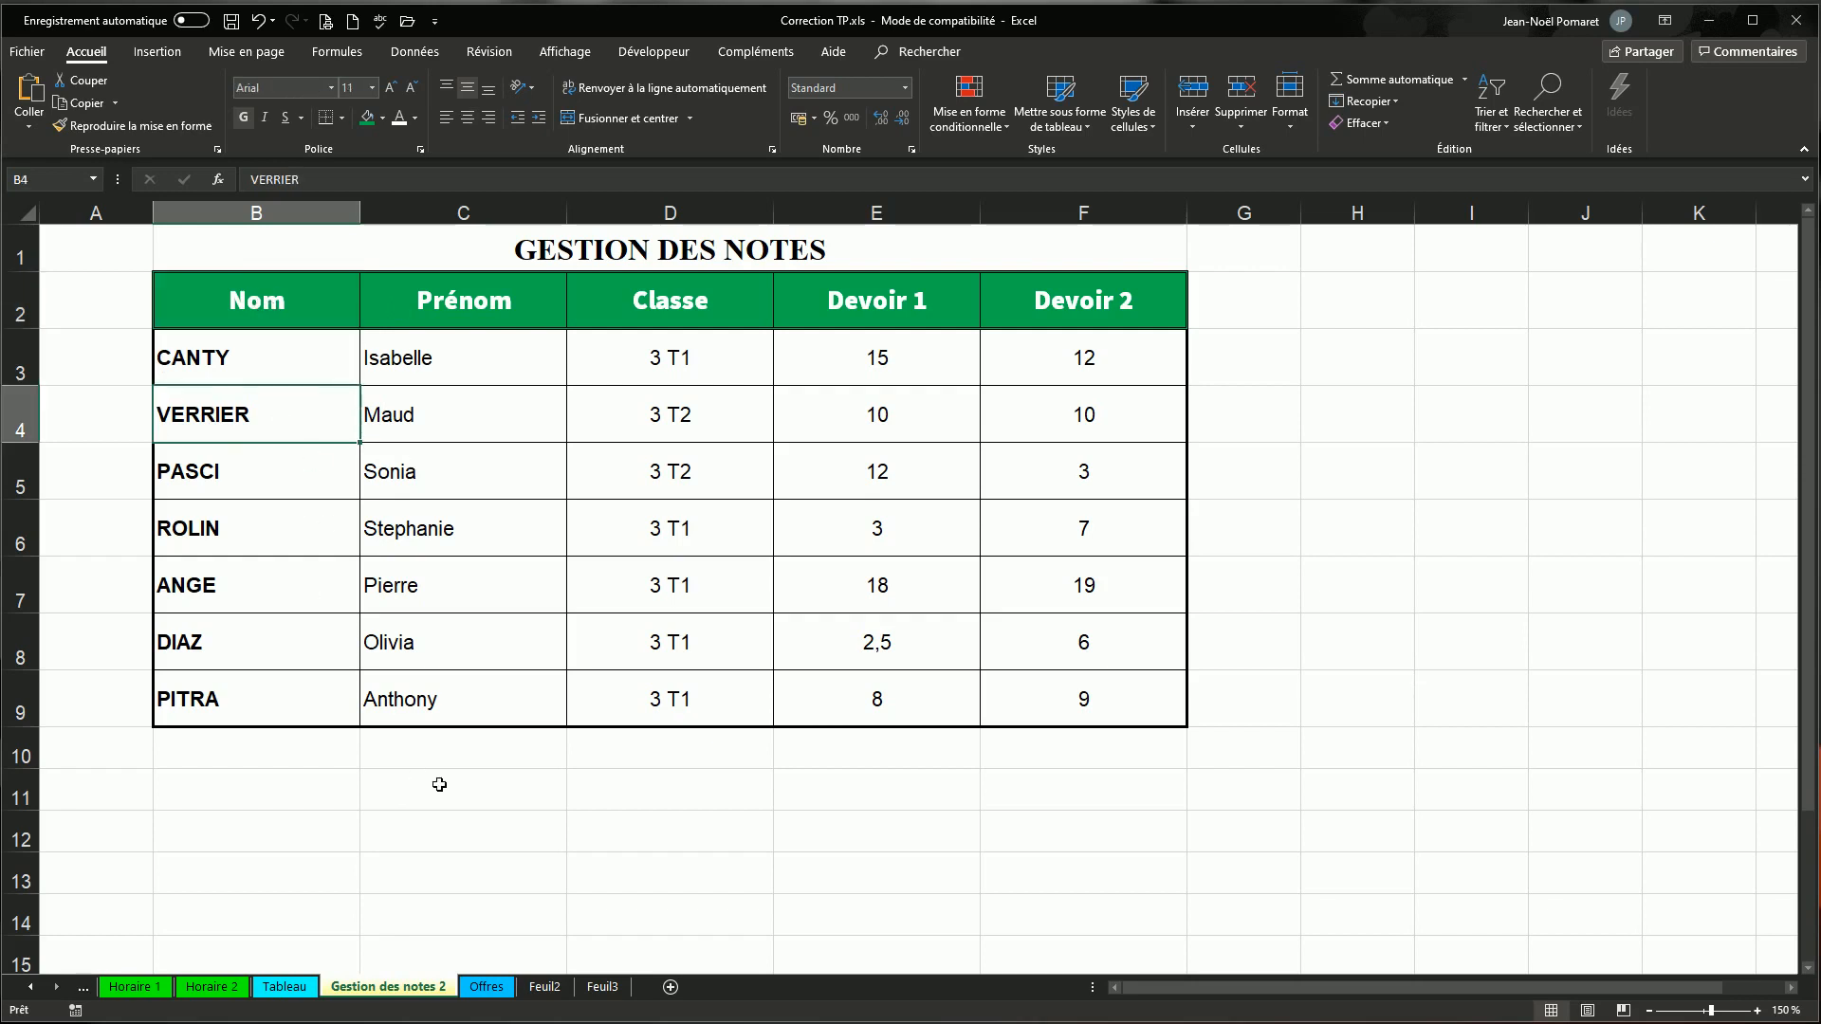
- Rename the Feuil2 worksheet as Bordures
click(549, 988)
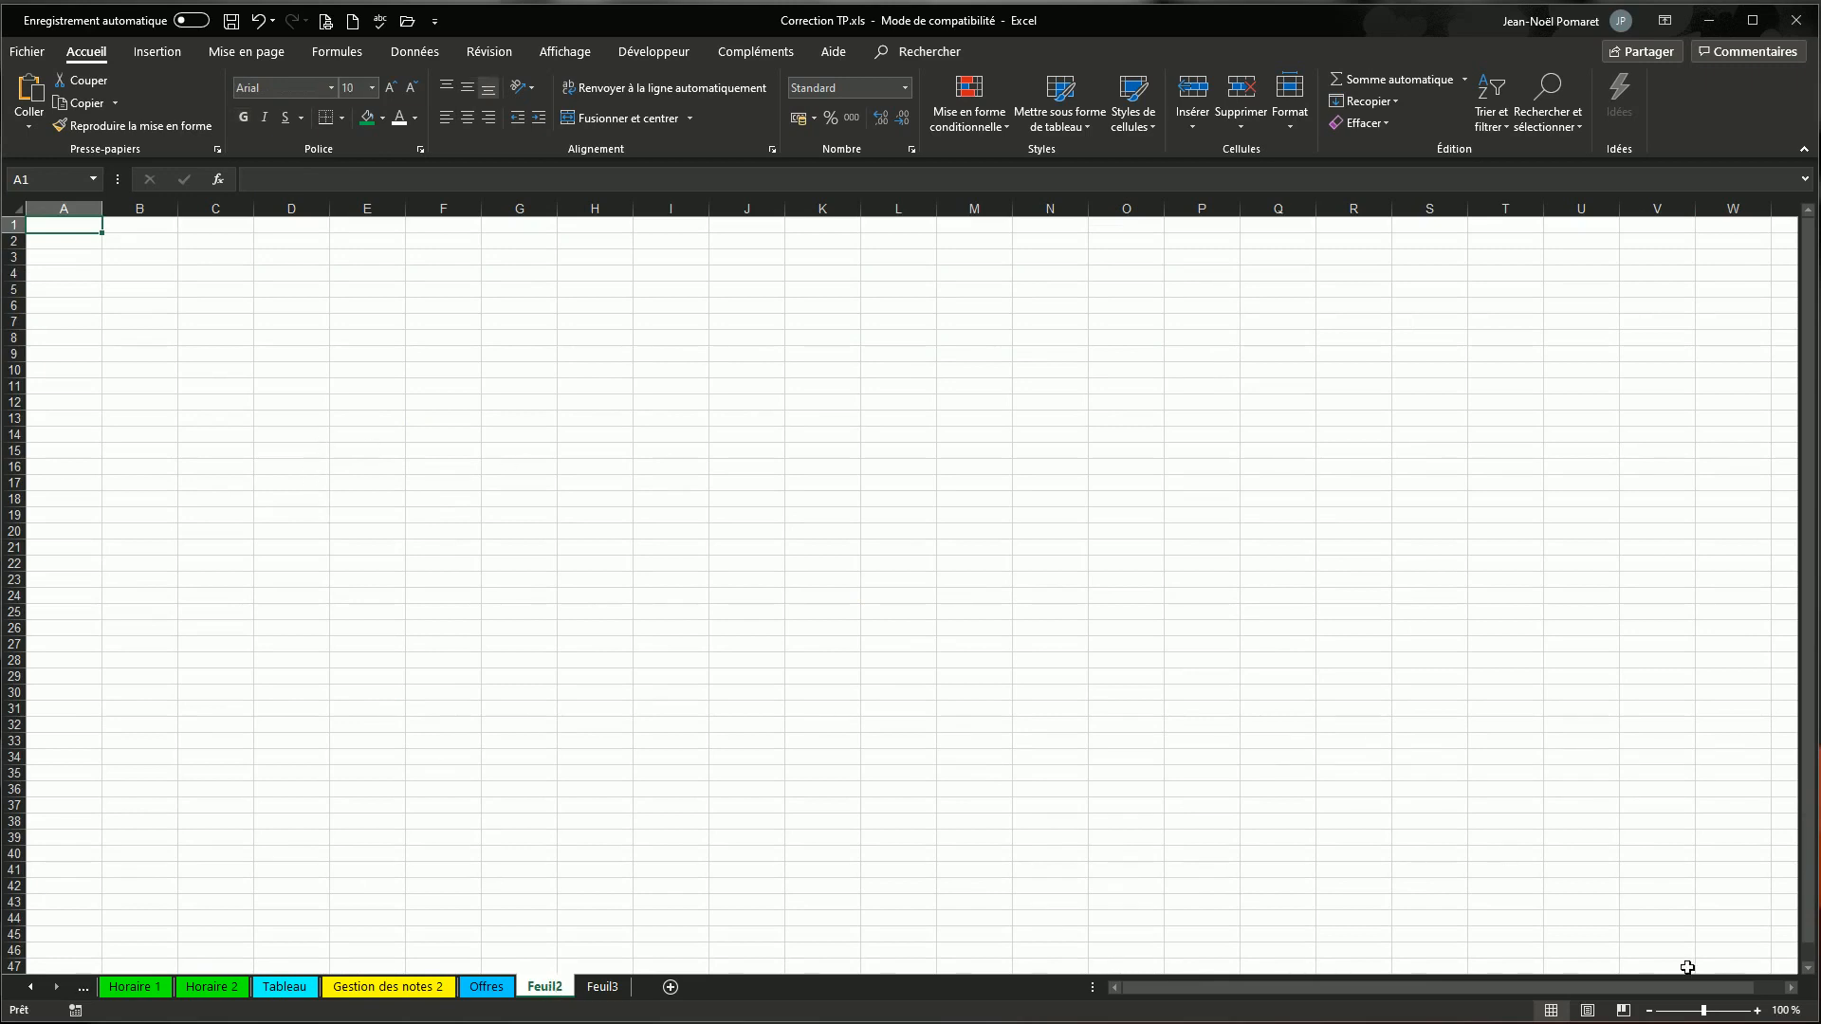
click(1757, 1011)
click(1757, 1011)
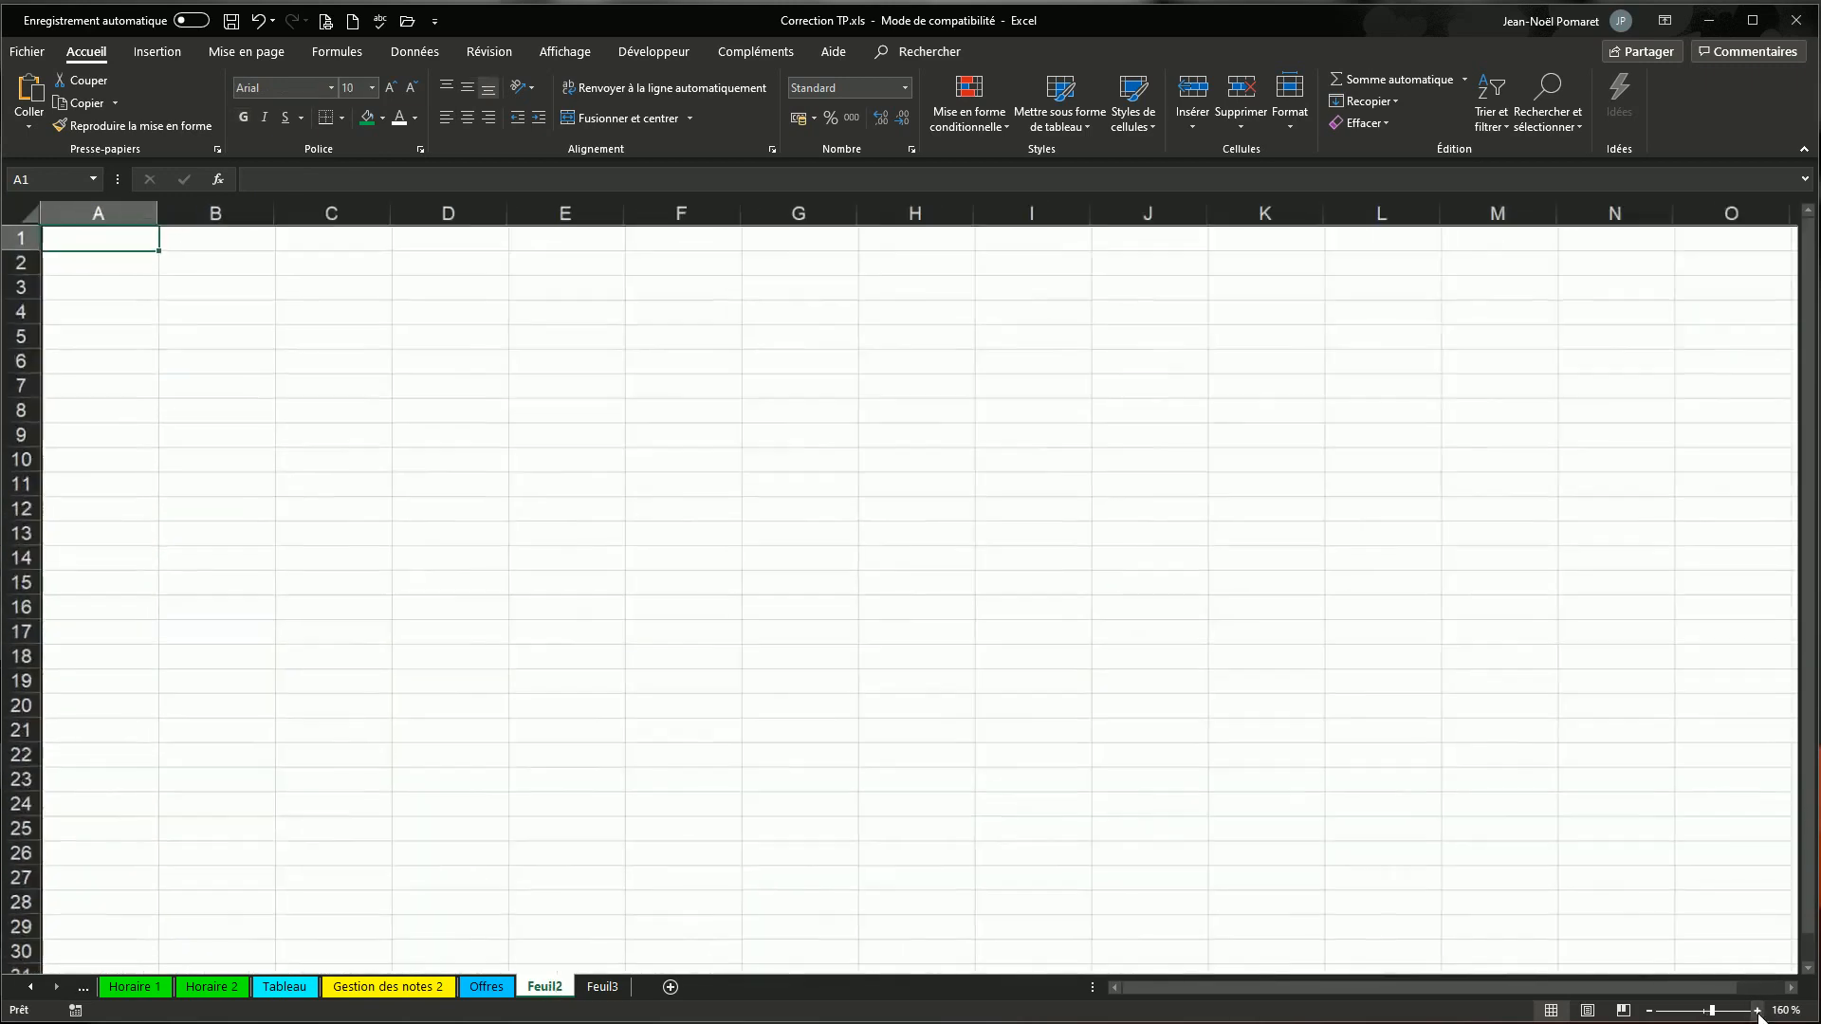
click(1757, 1011)
click(1757, 1011)
right_click(554, 987)
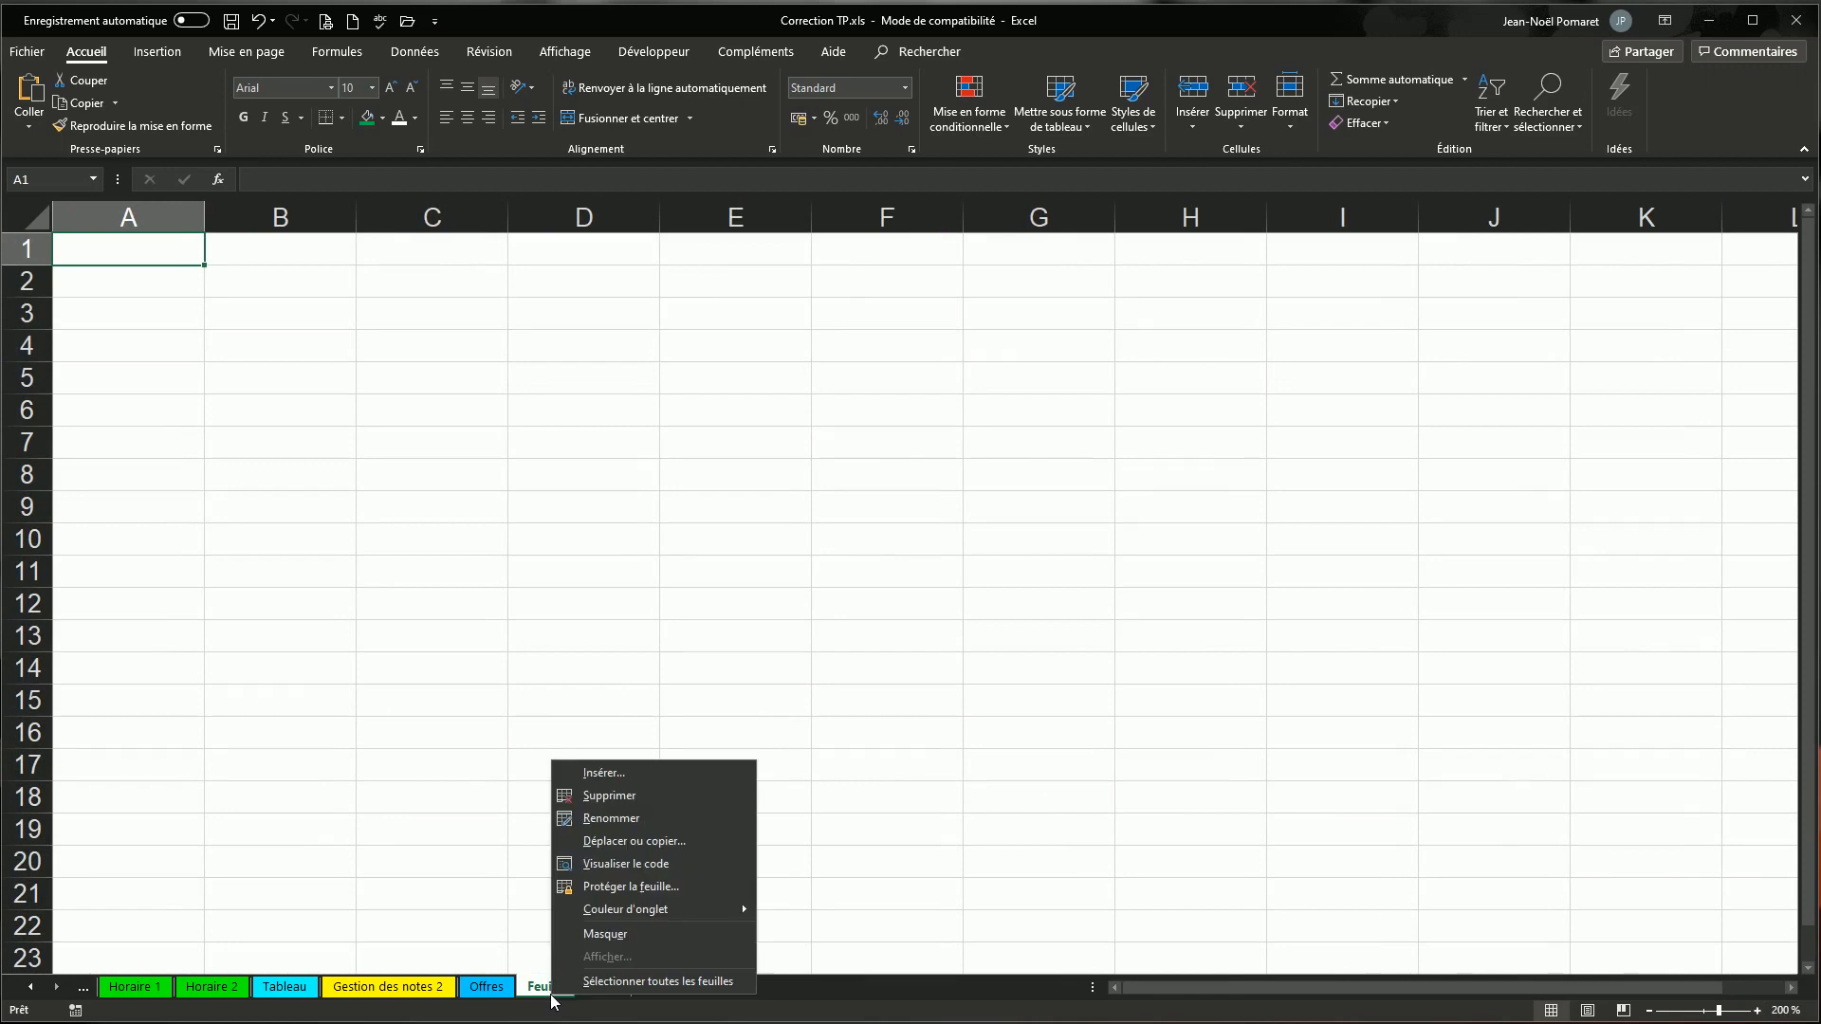
click(609, 817)
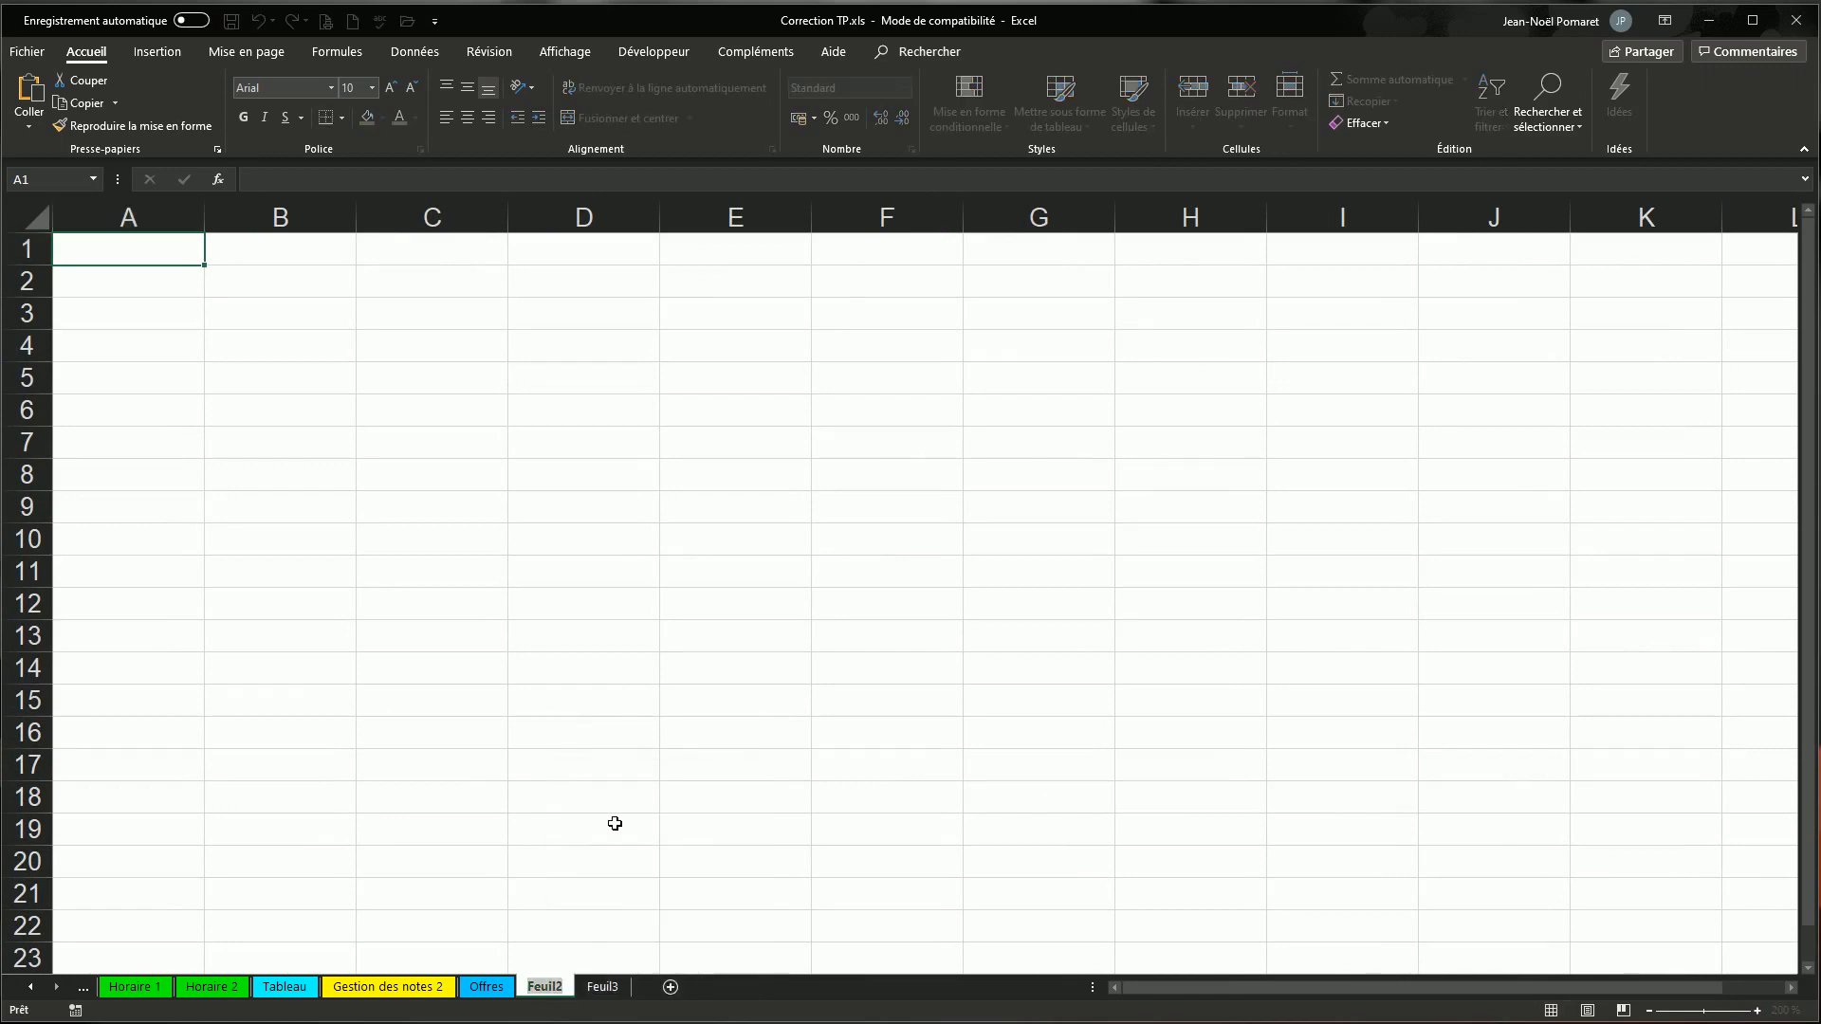
key(BackSpace)
text(Bordures)
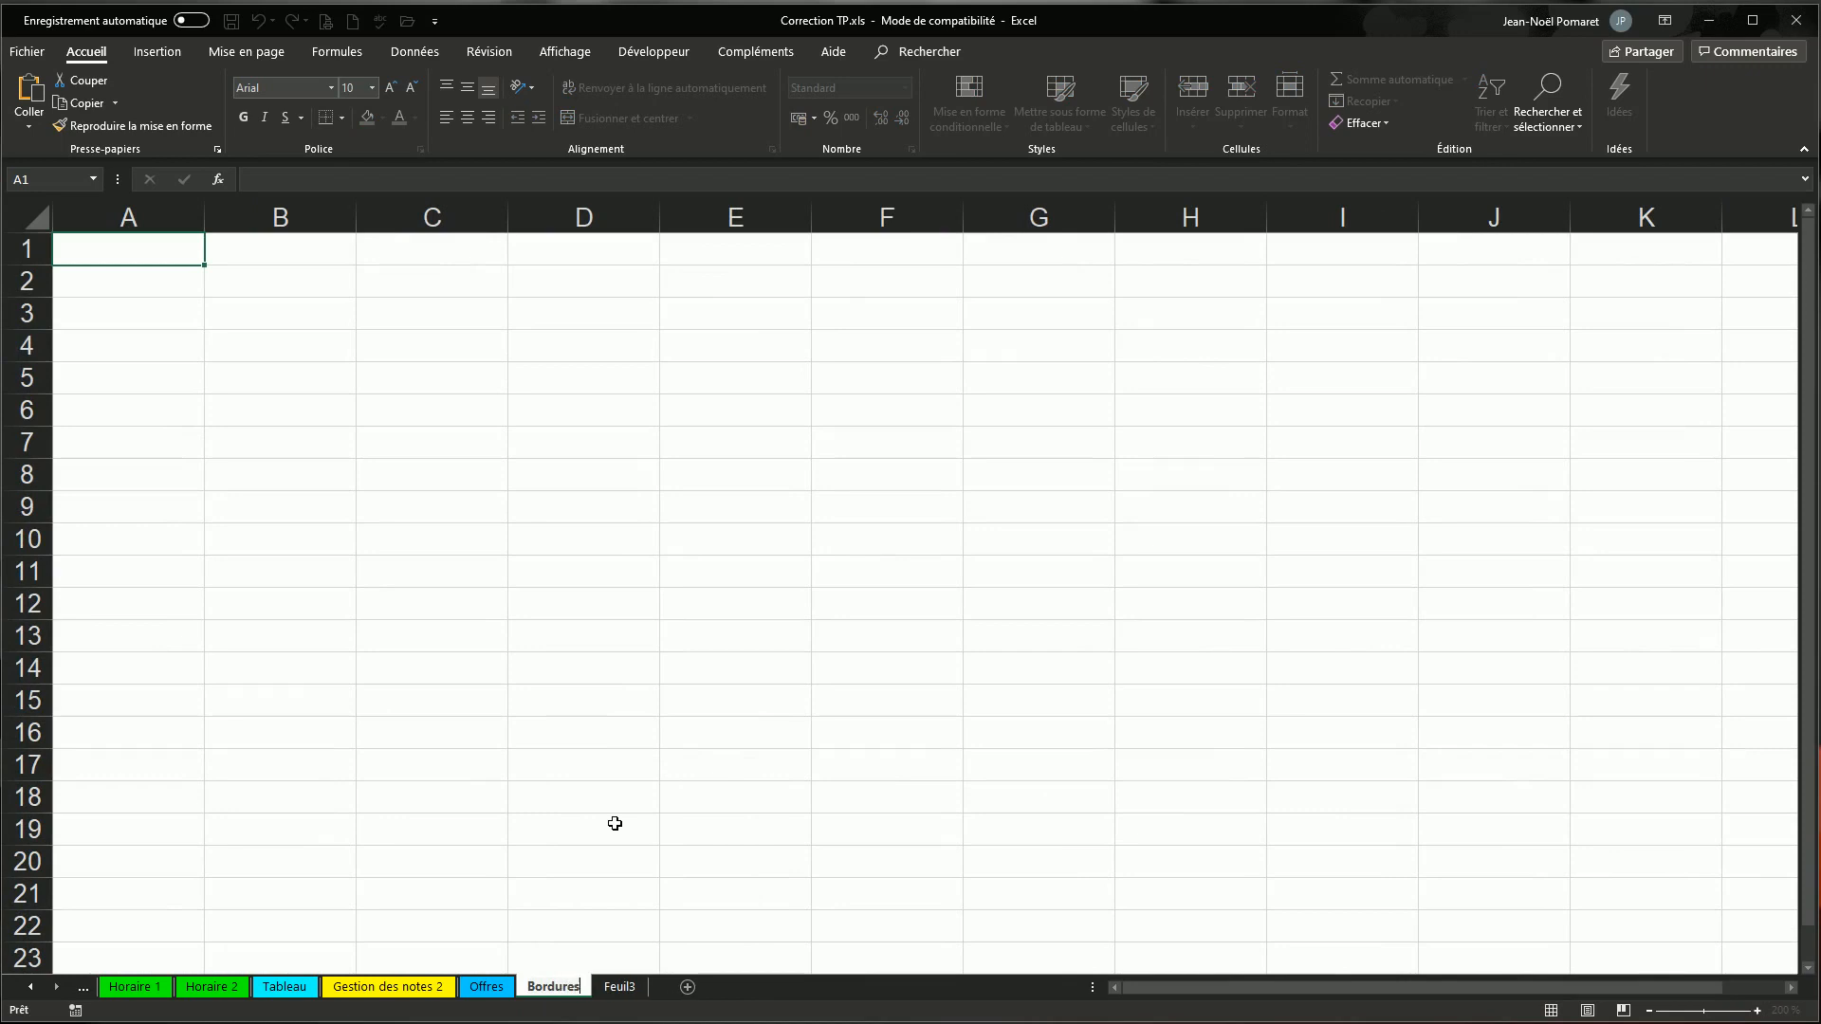
key(Return)
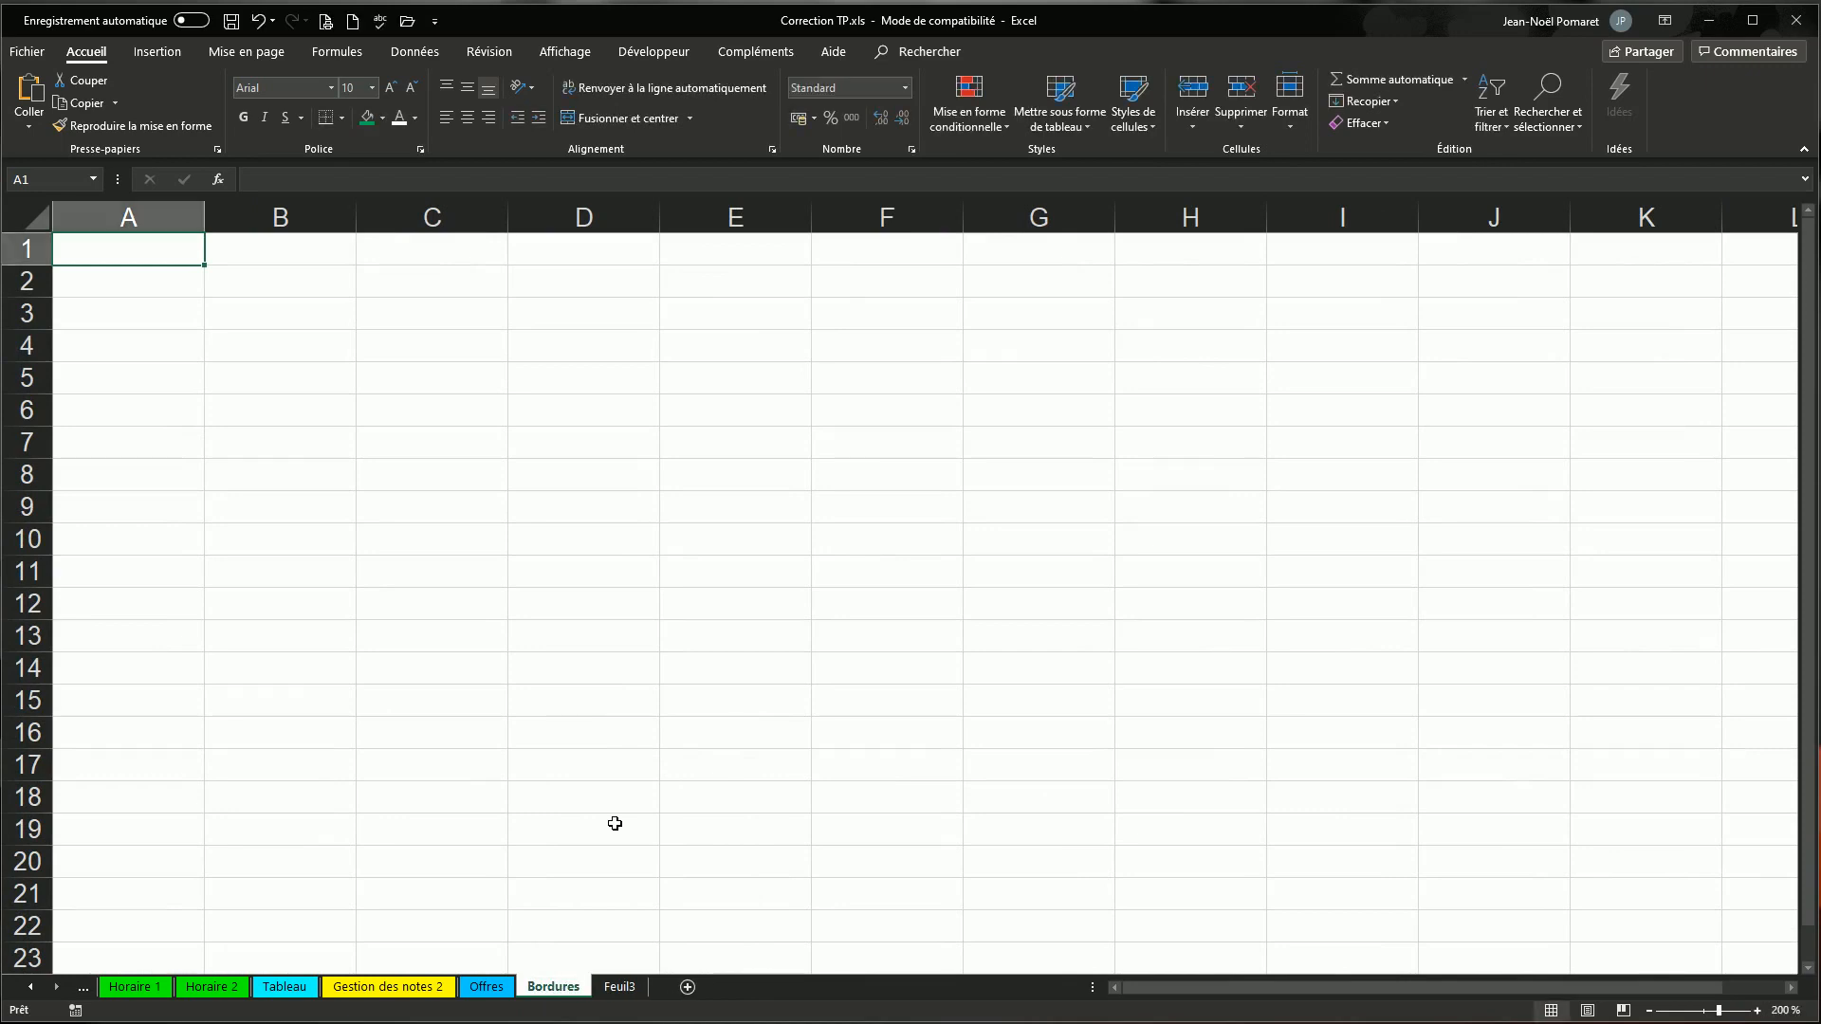
- Set the height of row 3 on the Bordures sheet to 30
click(26, 313)
right_click(26, 313)
click(89, 537)
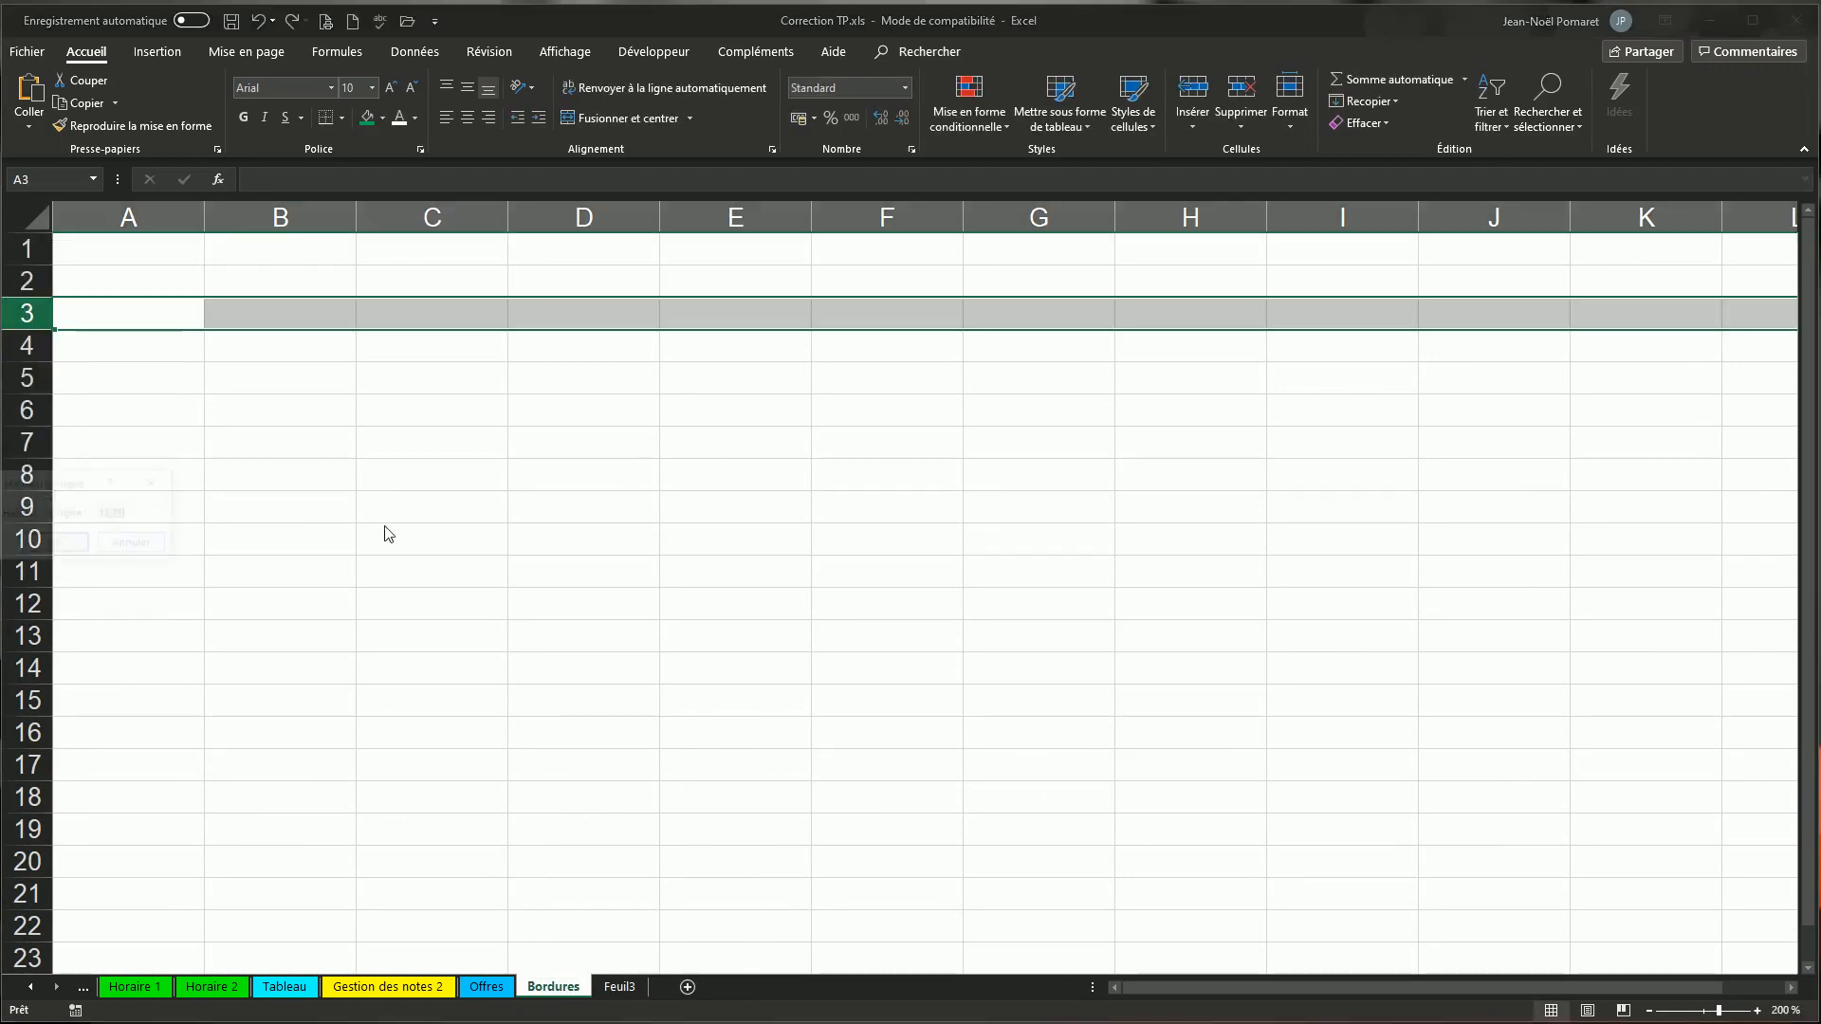
text(30)
key(Return)
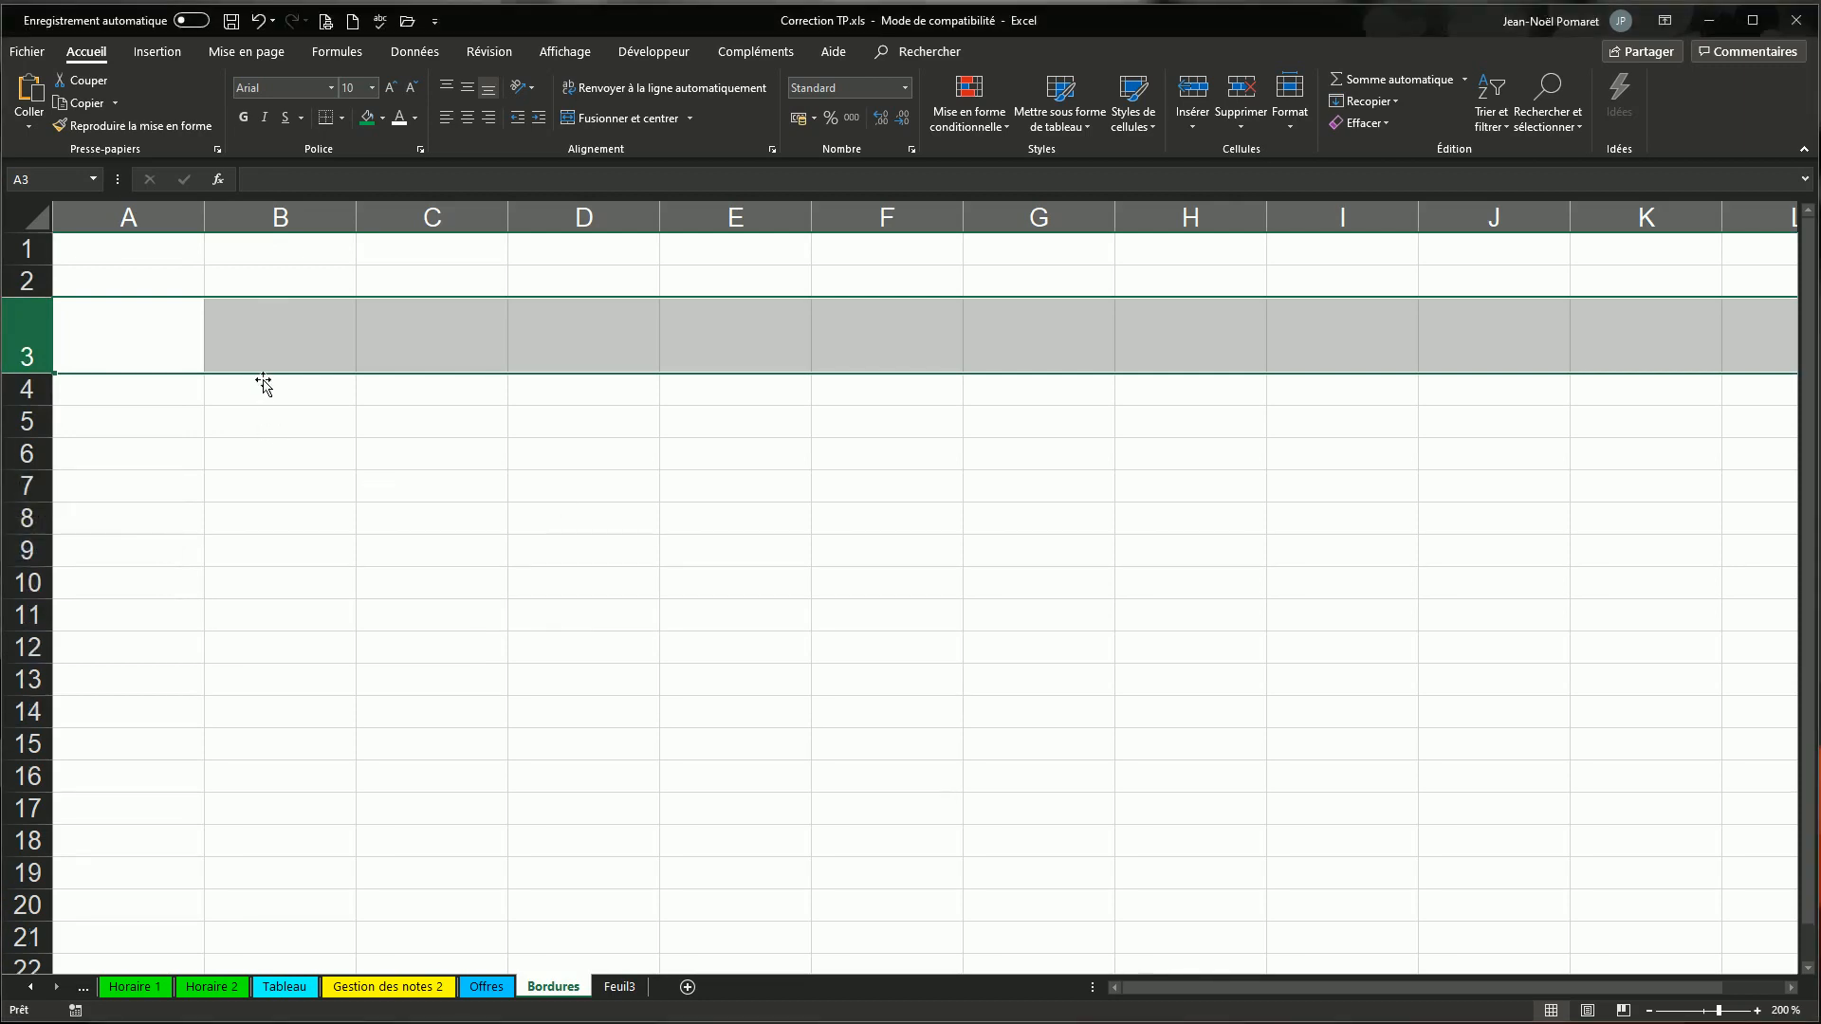
- Apply a thick outline border in the automatic color around cell B3
click(280, 353)
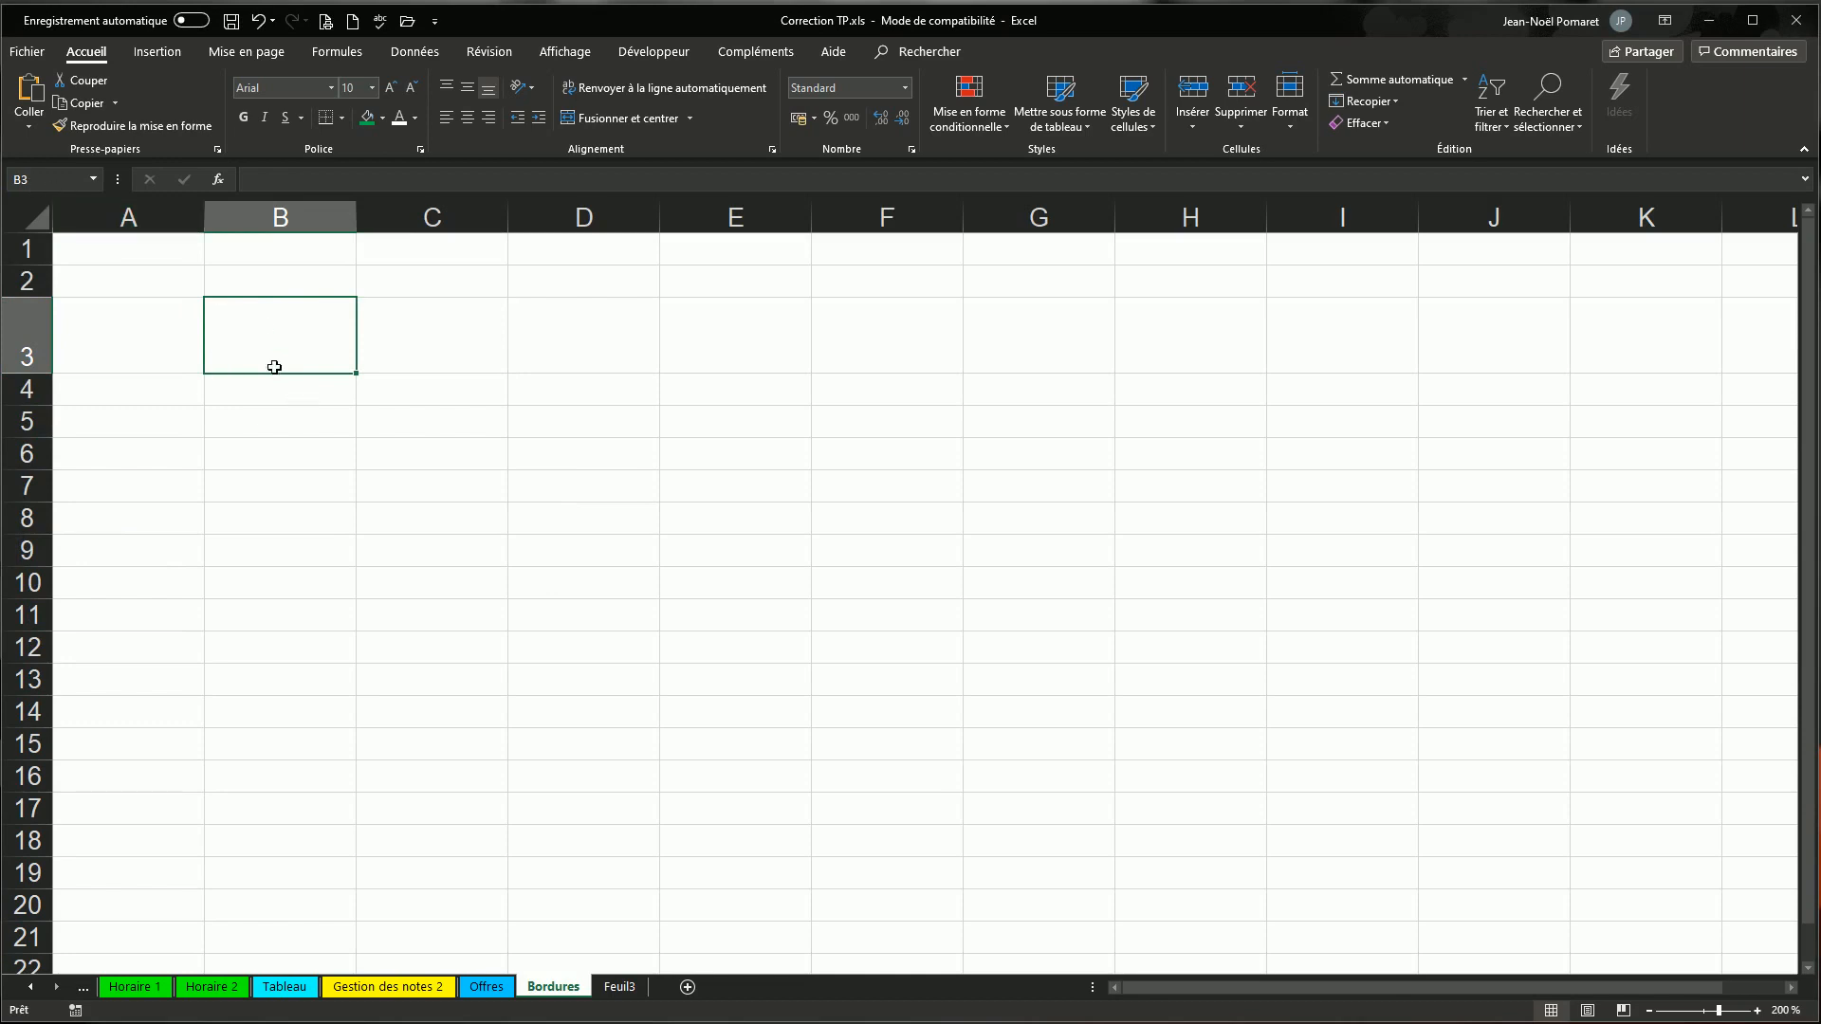
right_click(311, 355)
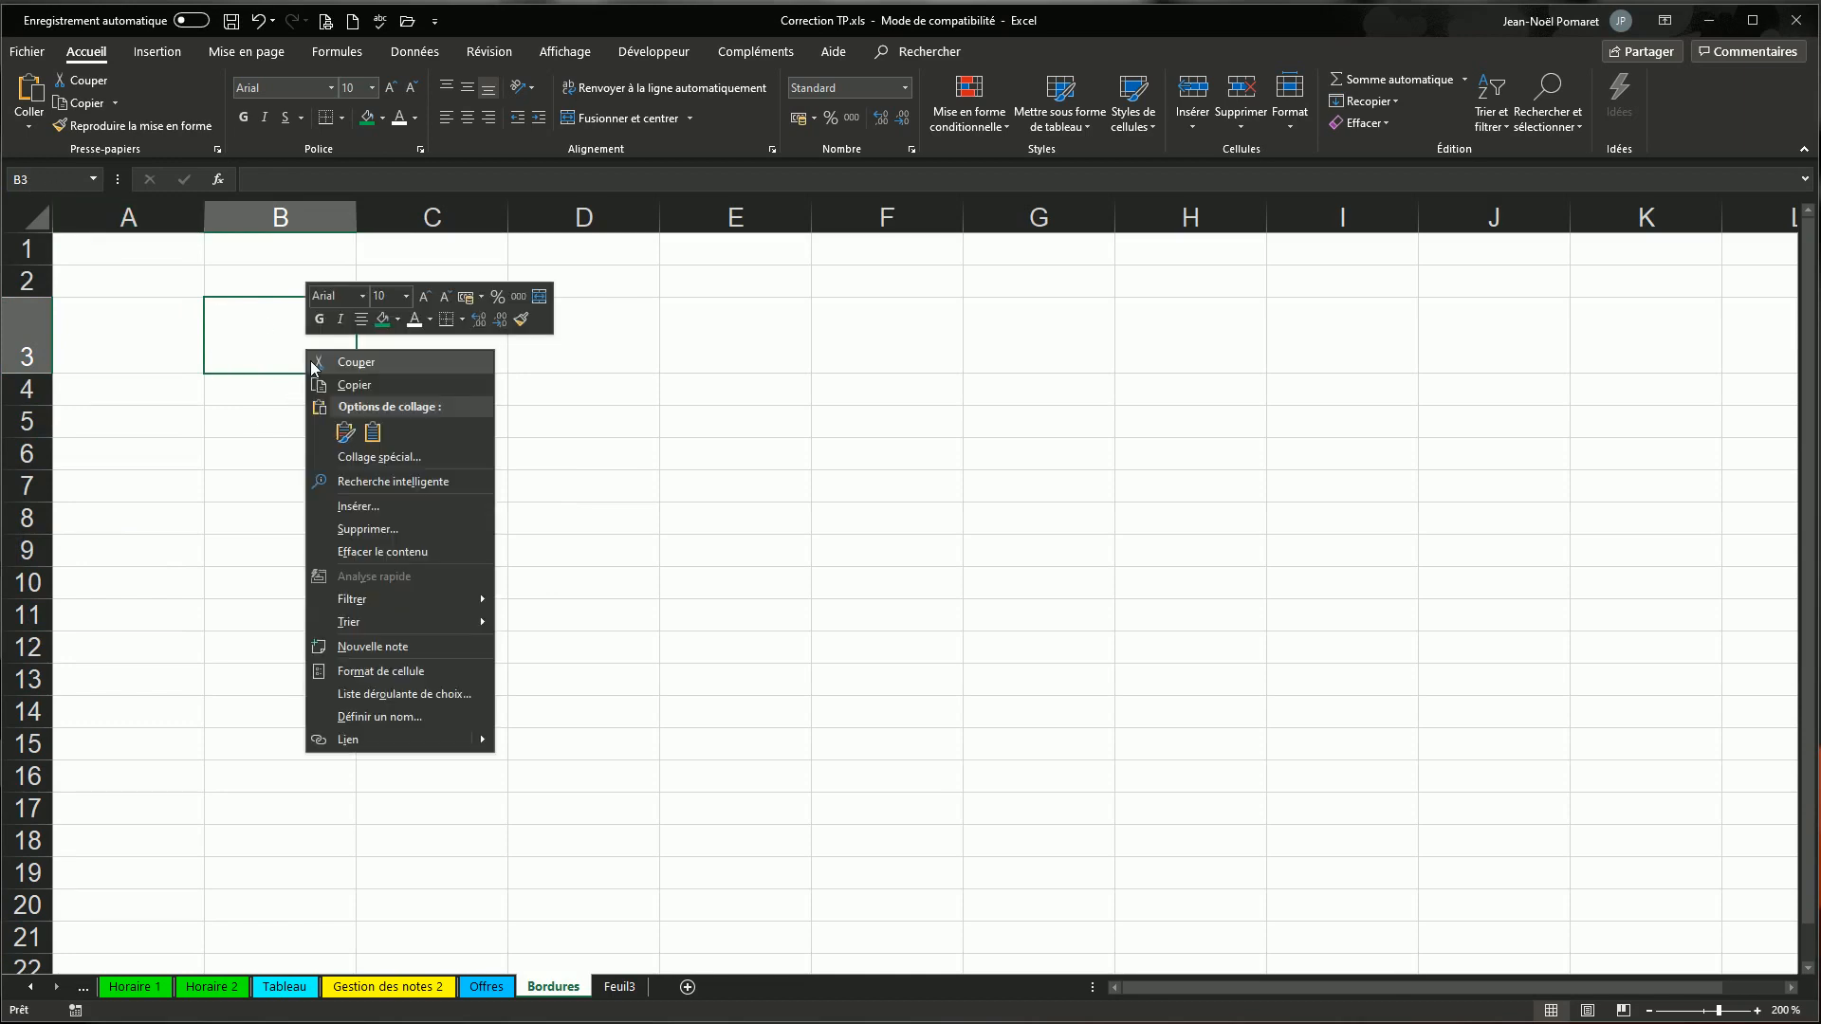
click(380, 671)
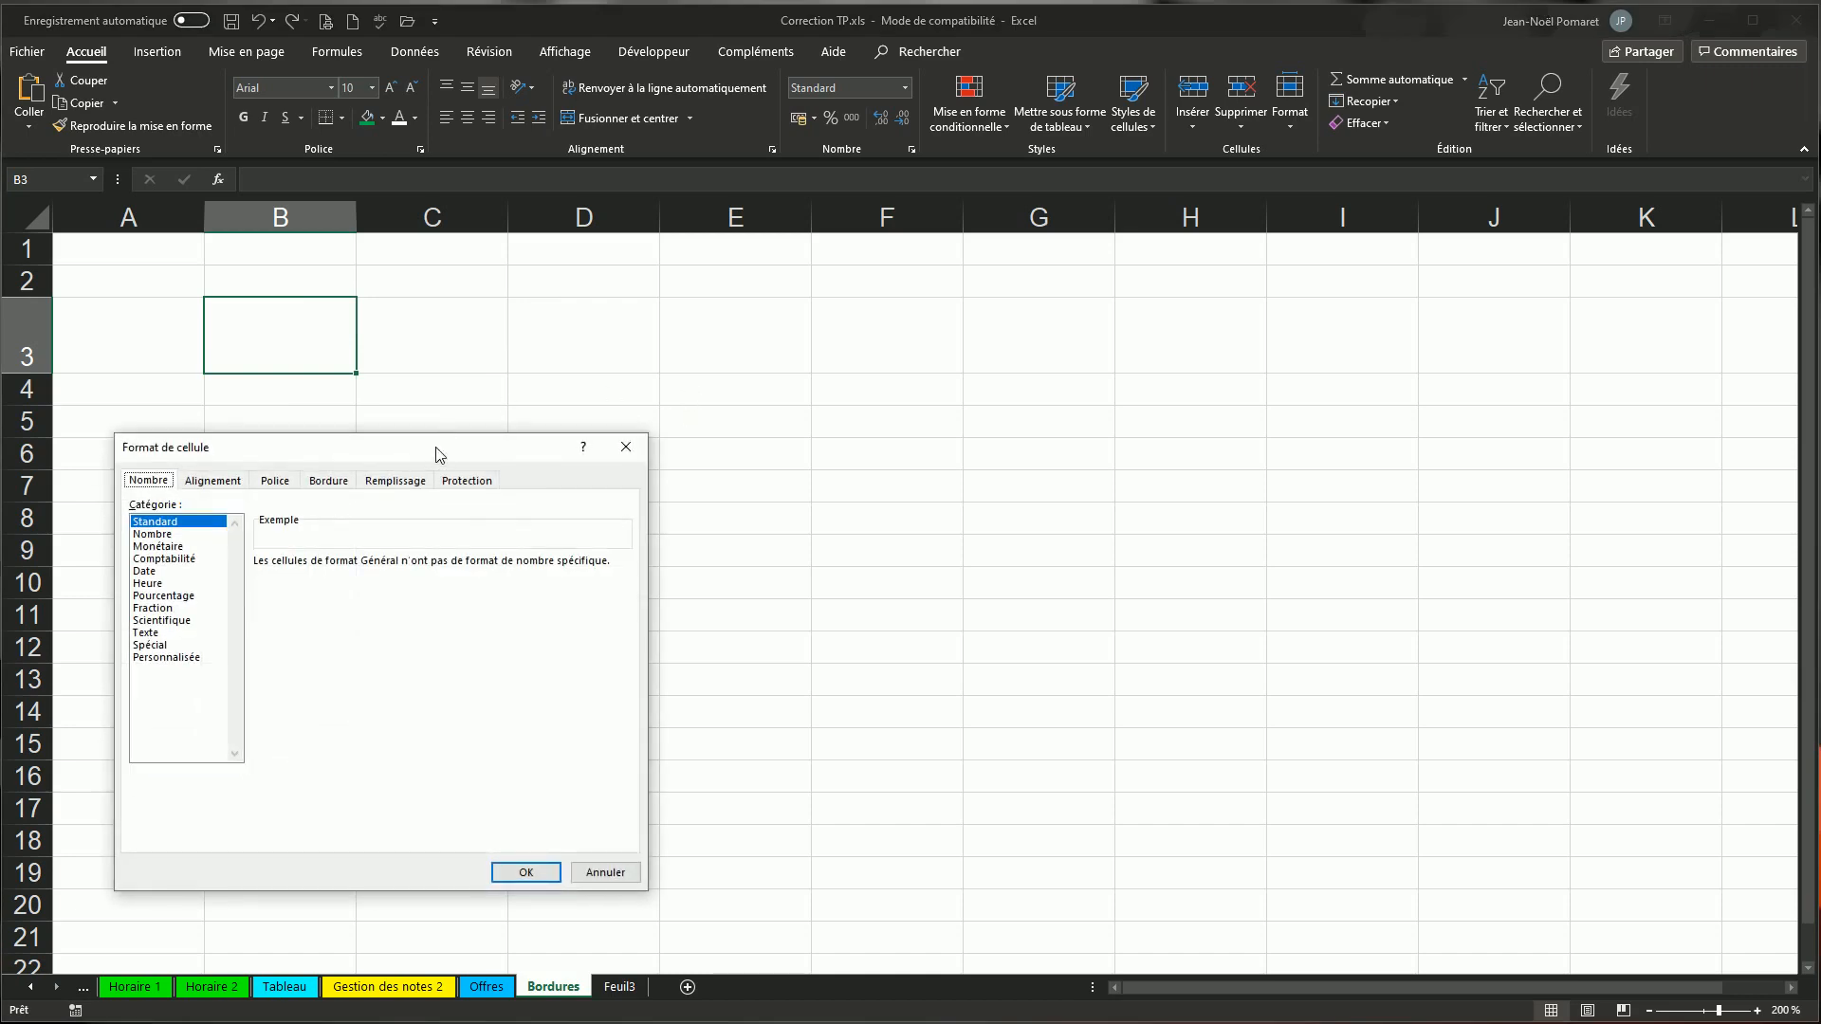
drag(440, 439, 901, 106)
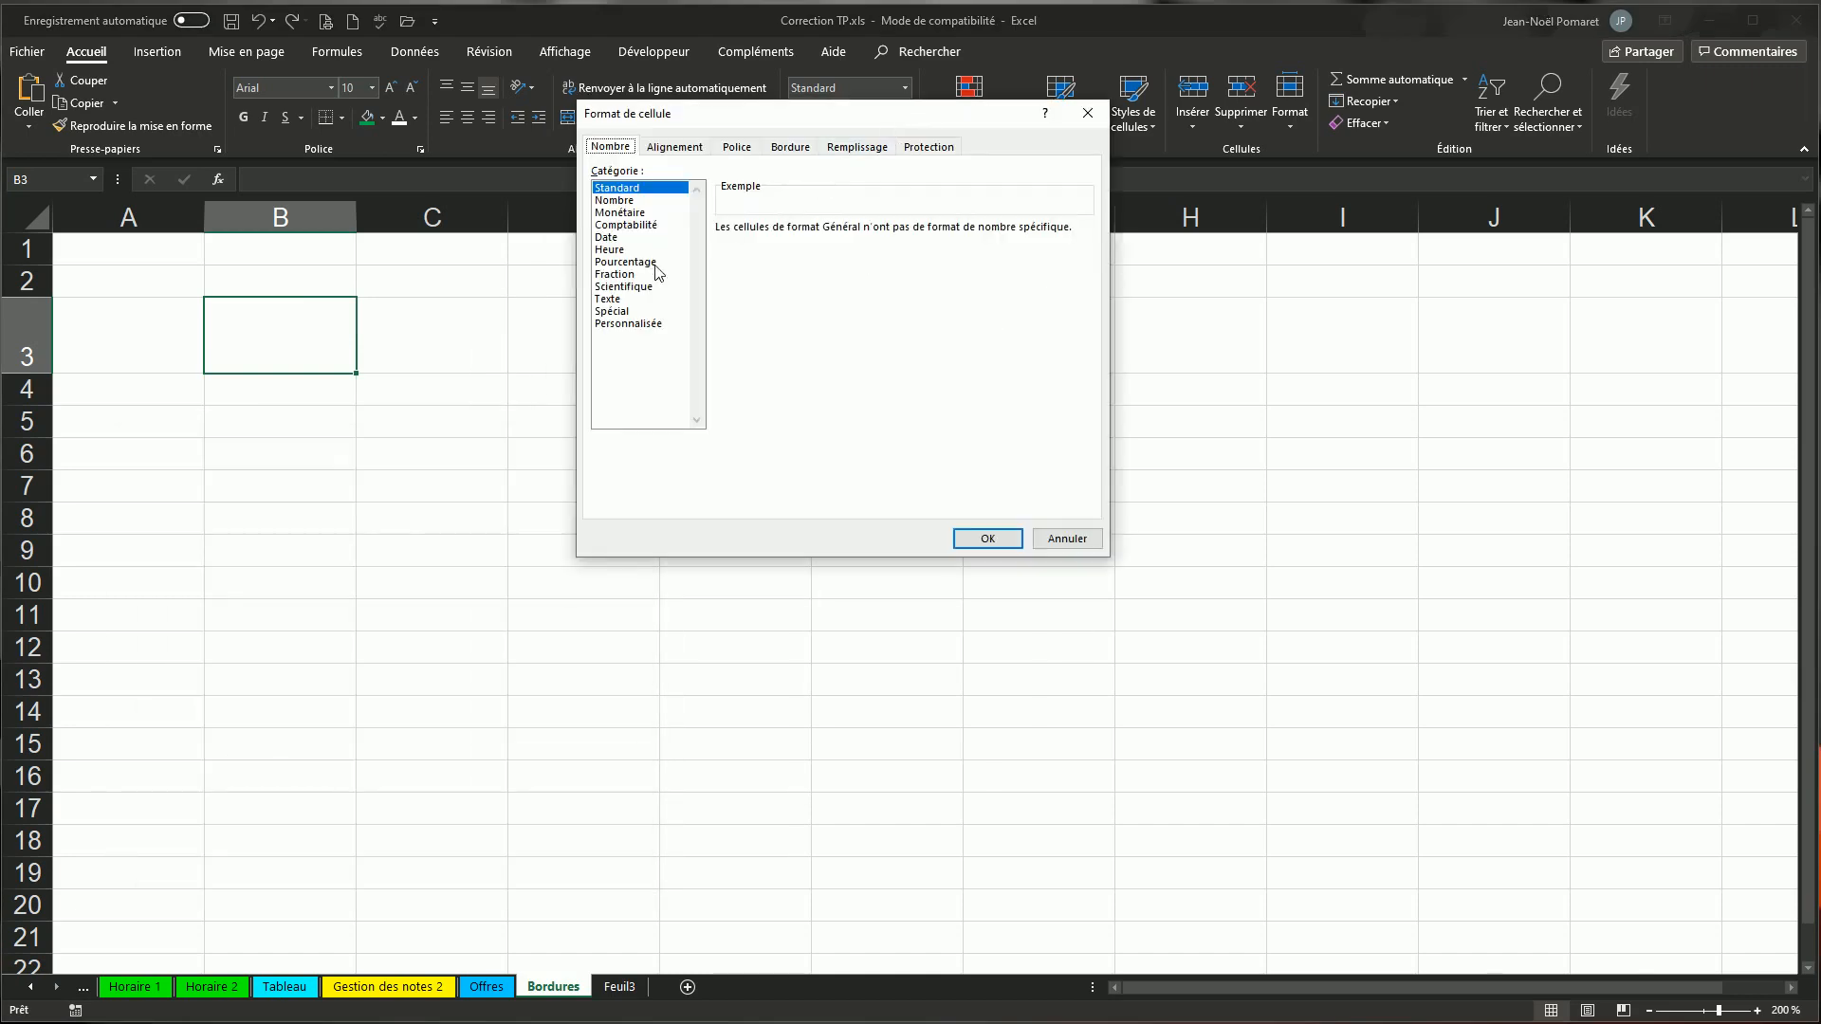
click(792, 151)
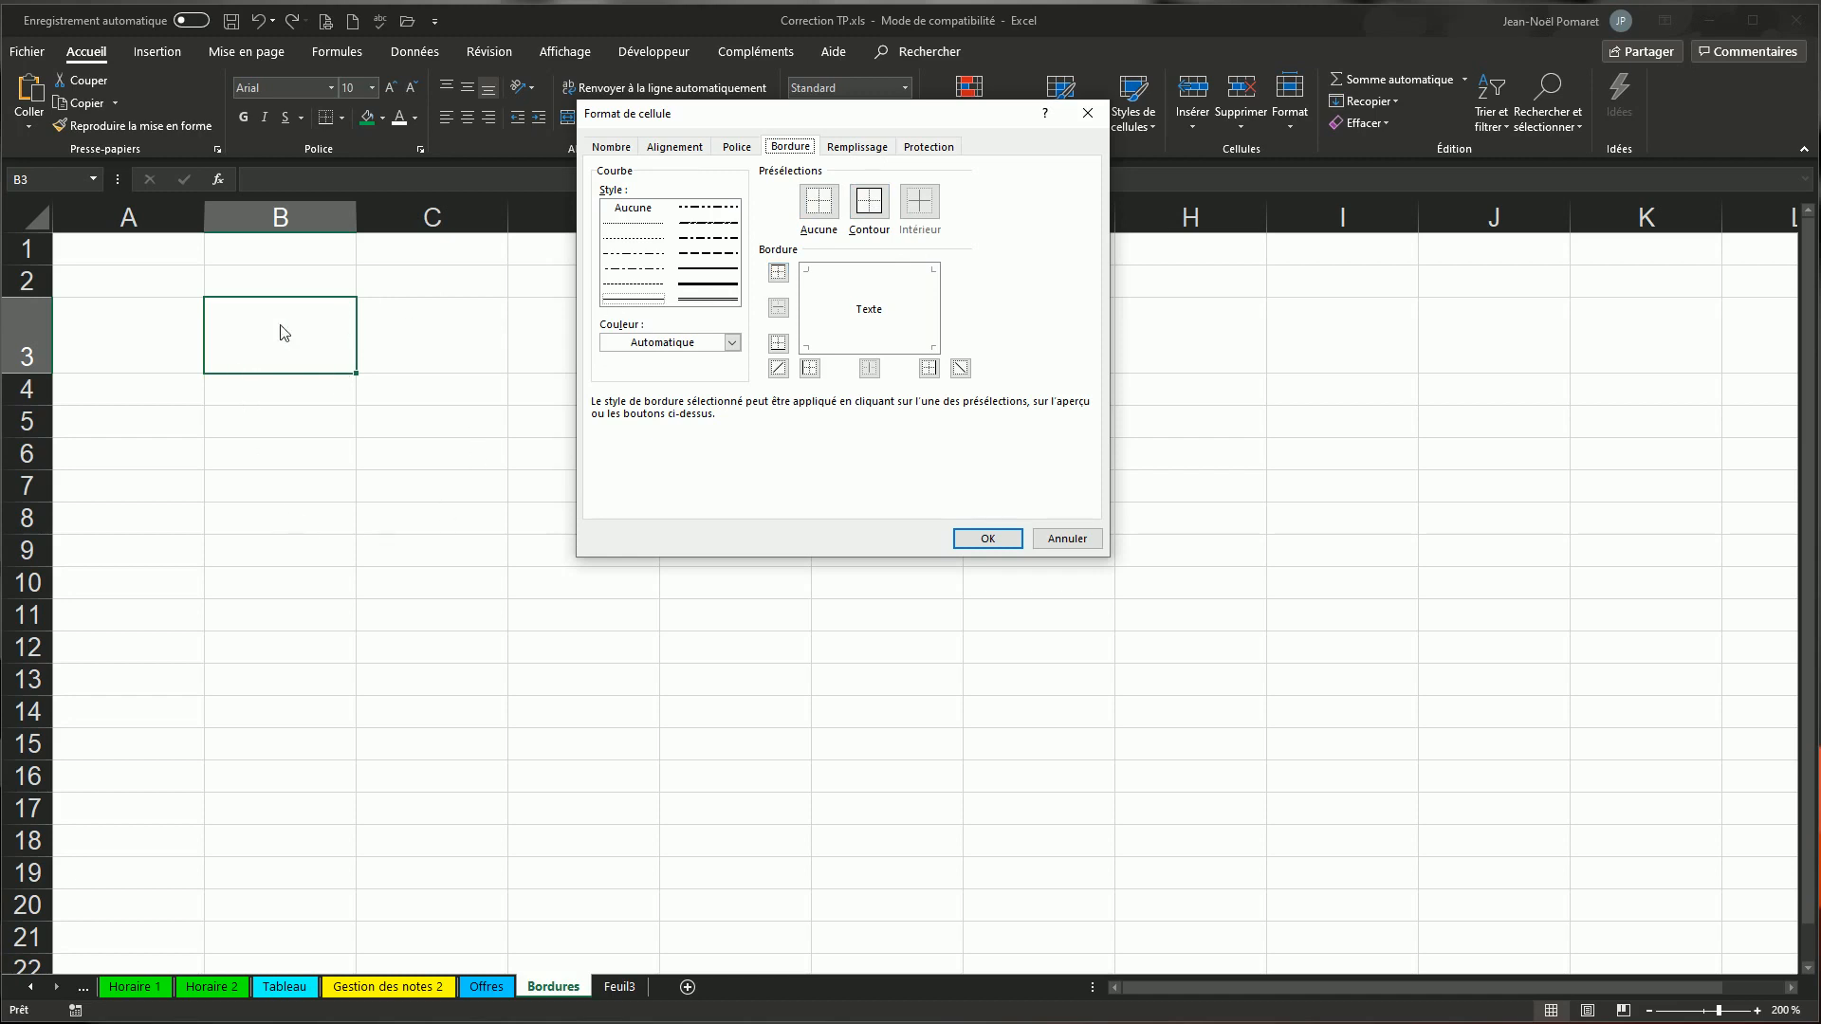
click(687, 296)
click(696, 286)
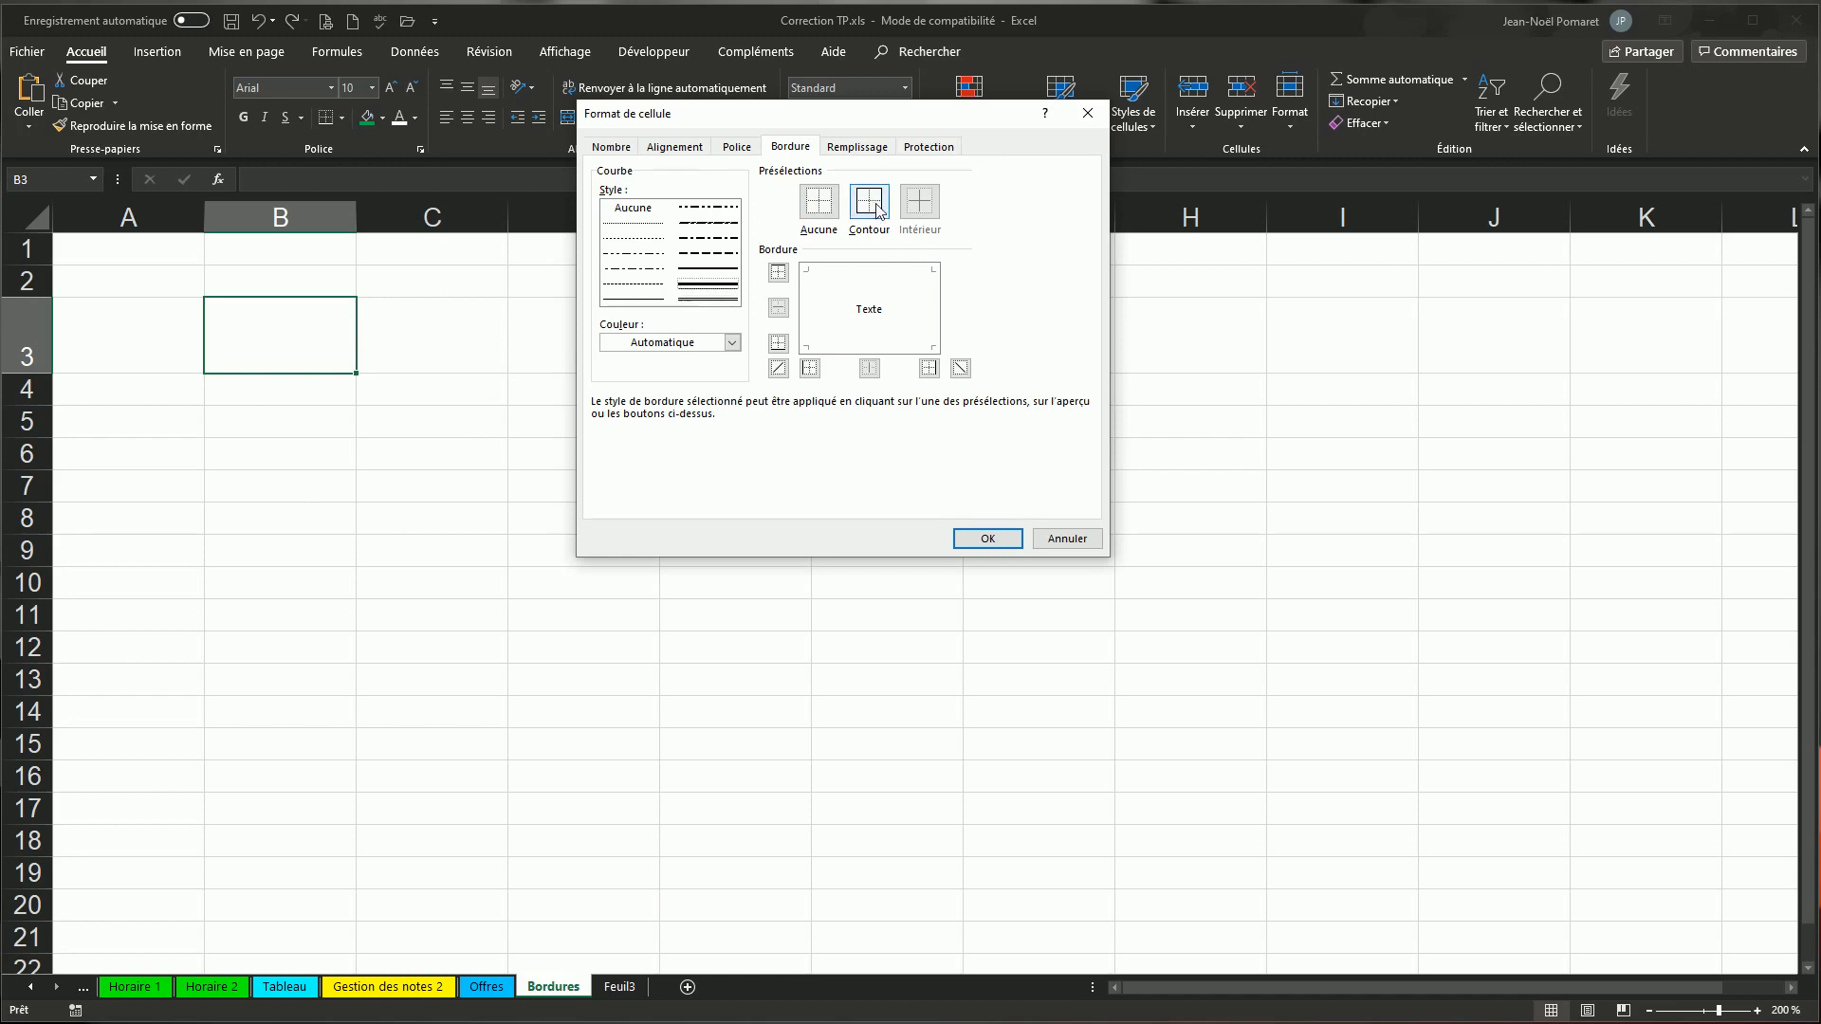
click(869, 201)
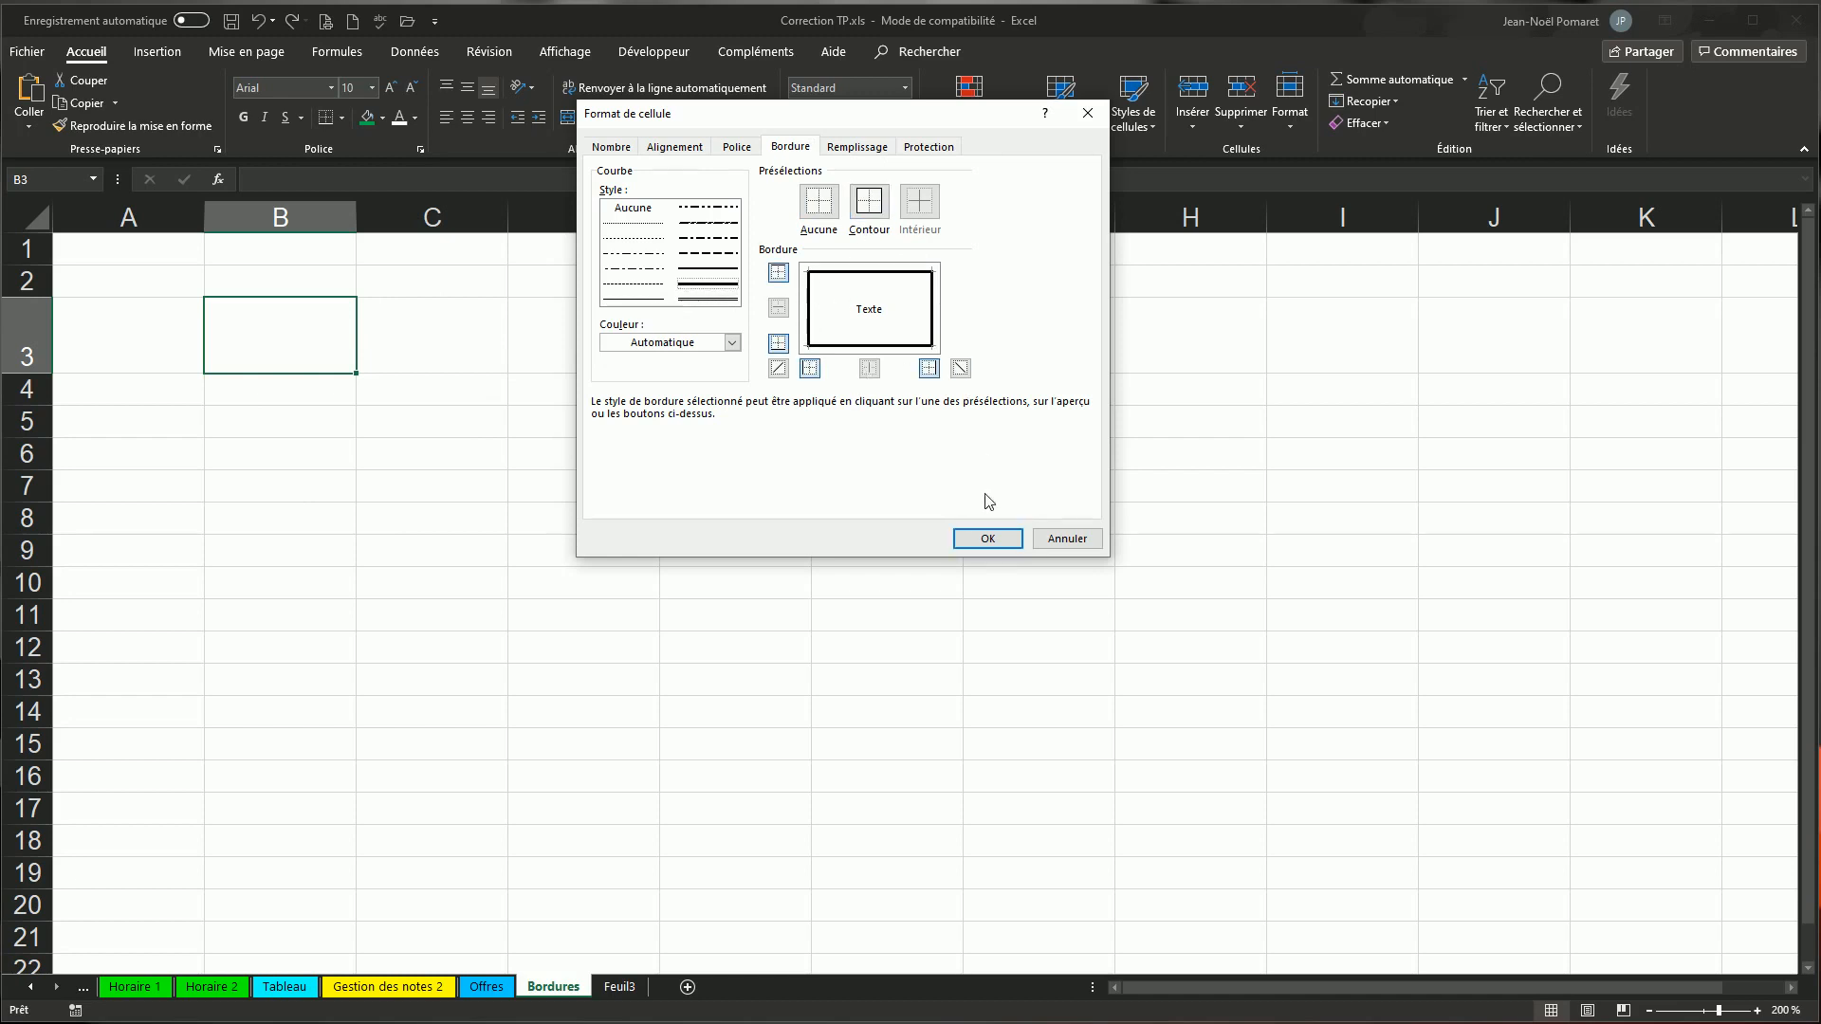
click(987, 539)
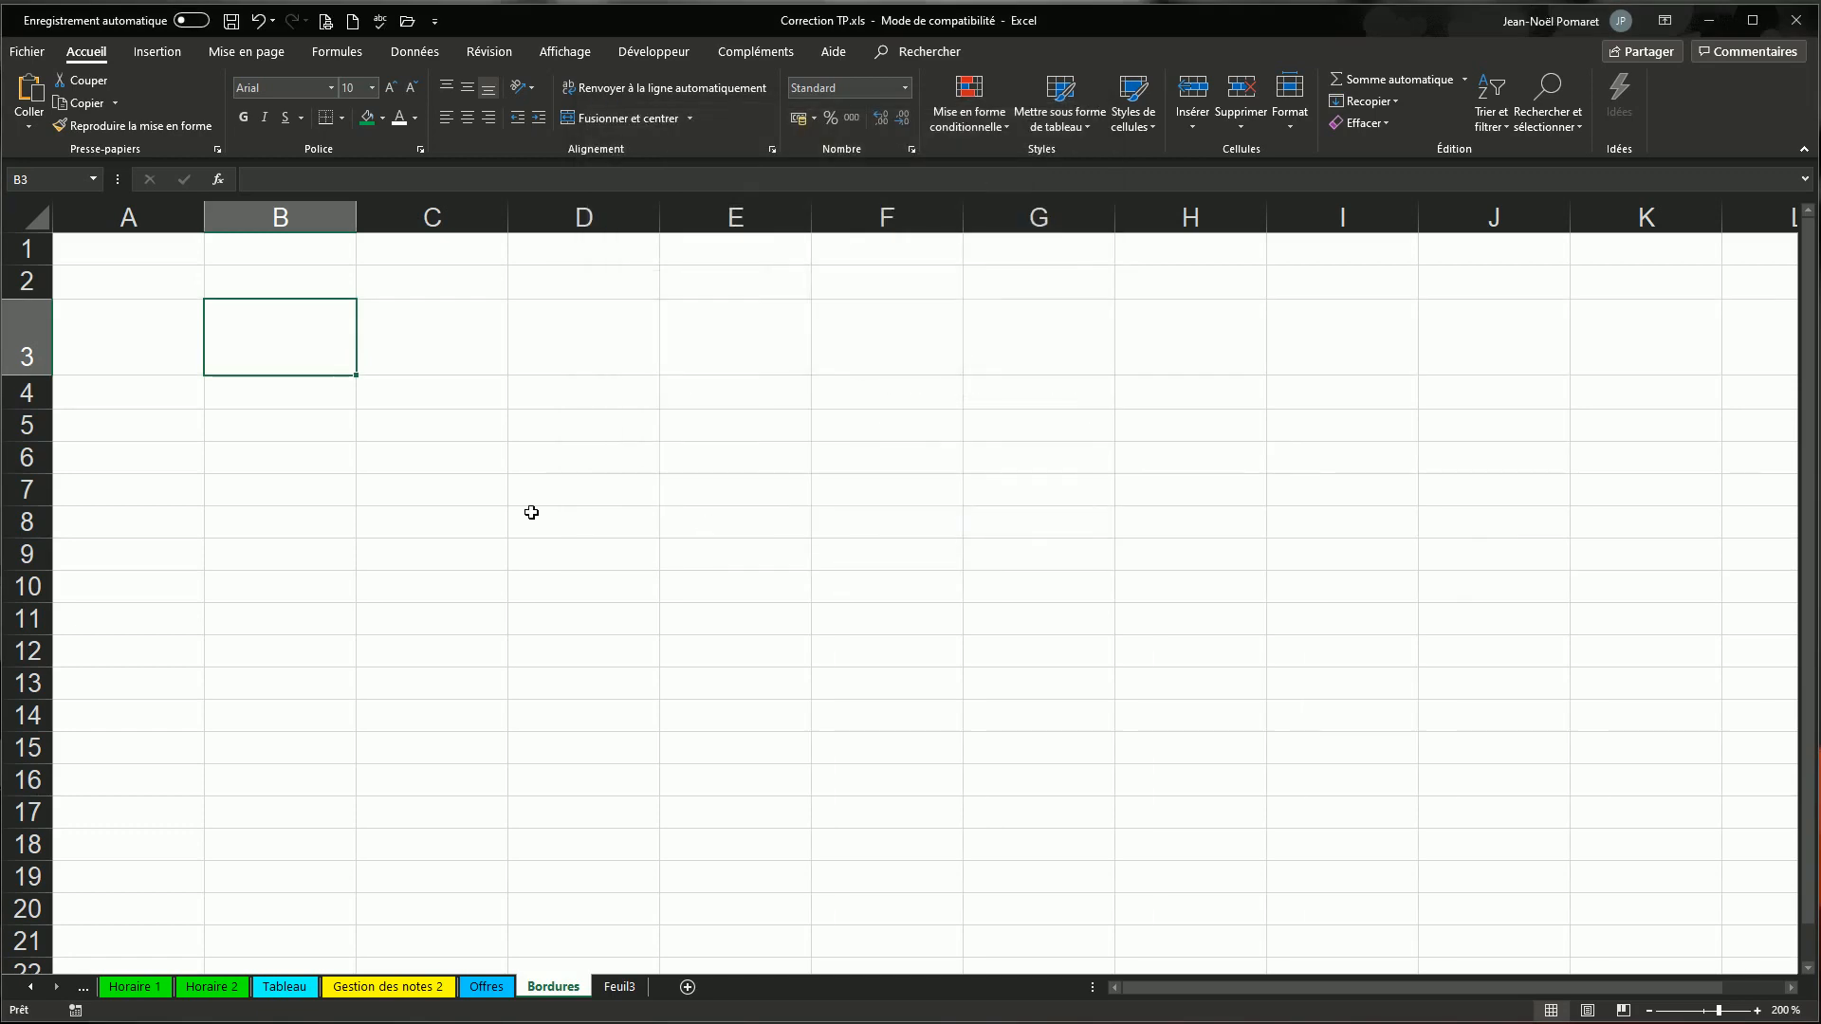
click(483, 496)
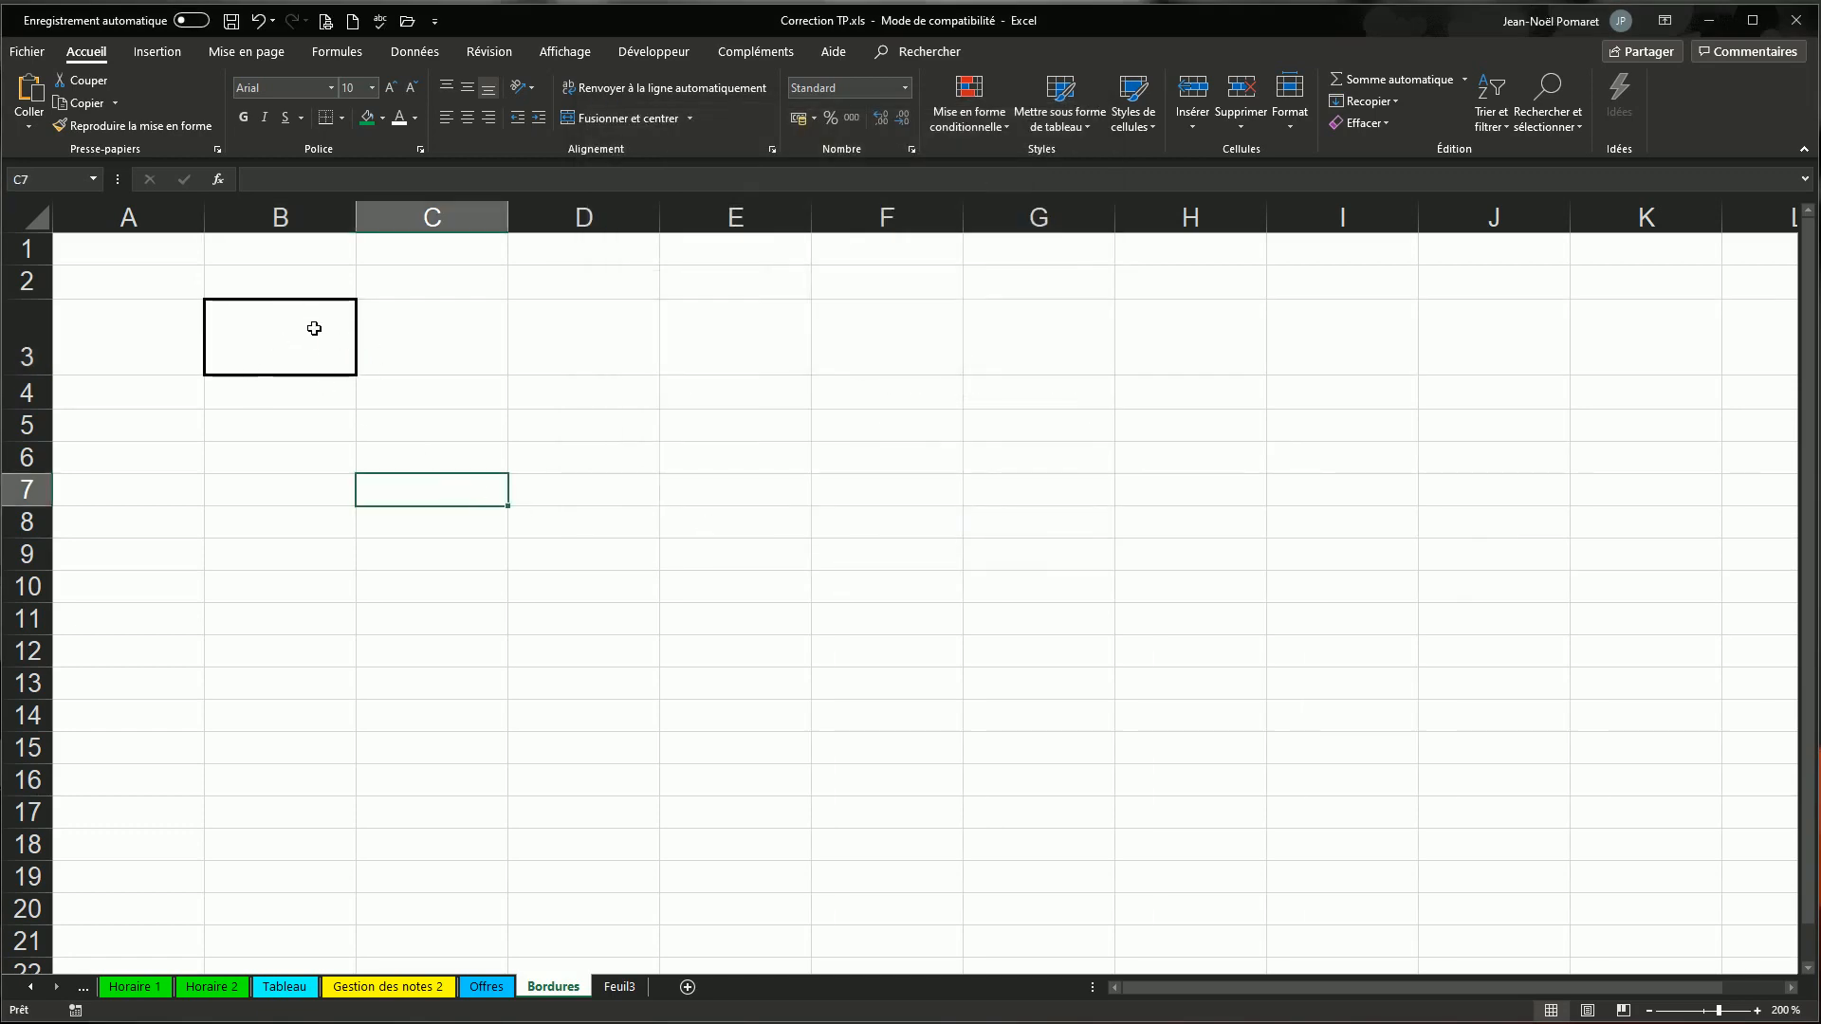
- Choose a standard red double line for the borders of cell D3, try the outline preset and clear it again
click(581, 339)
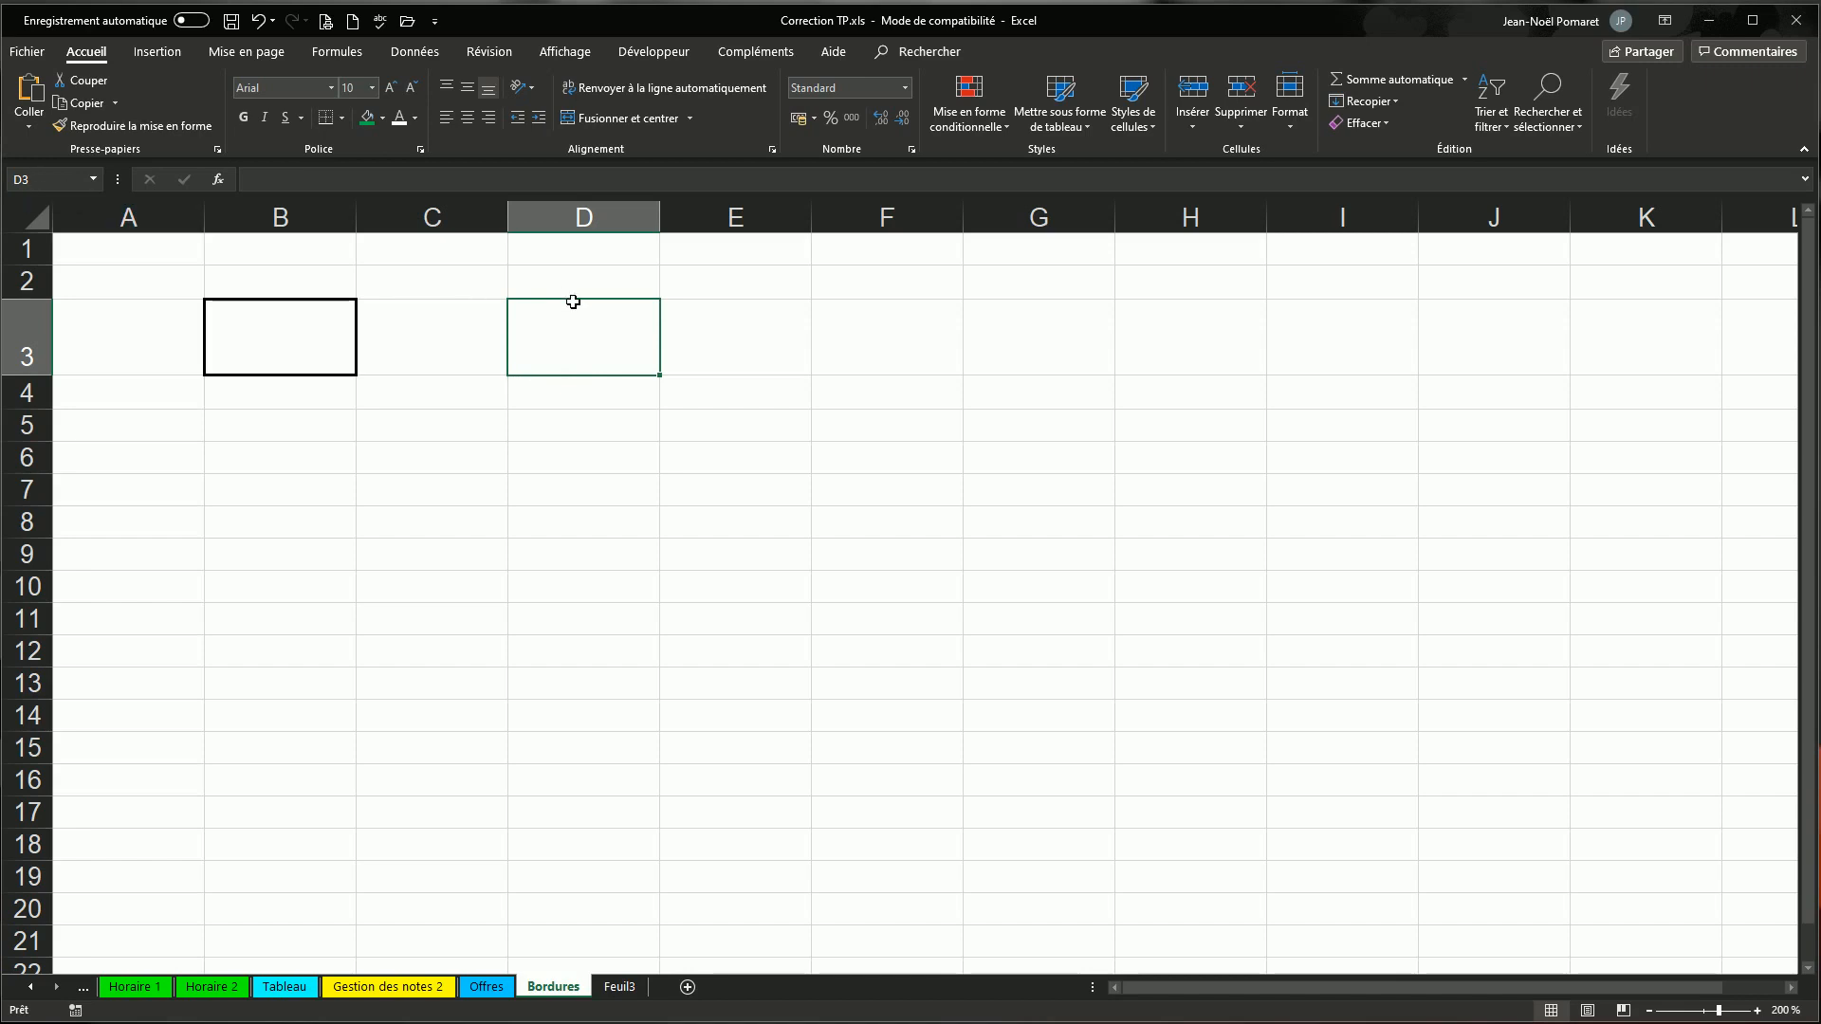
right_click(566, 330)
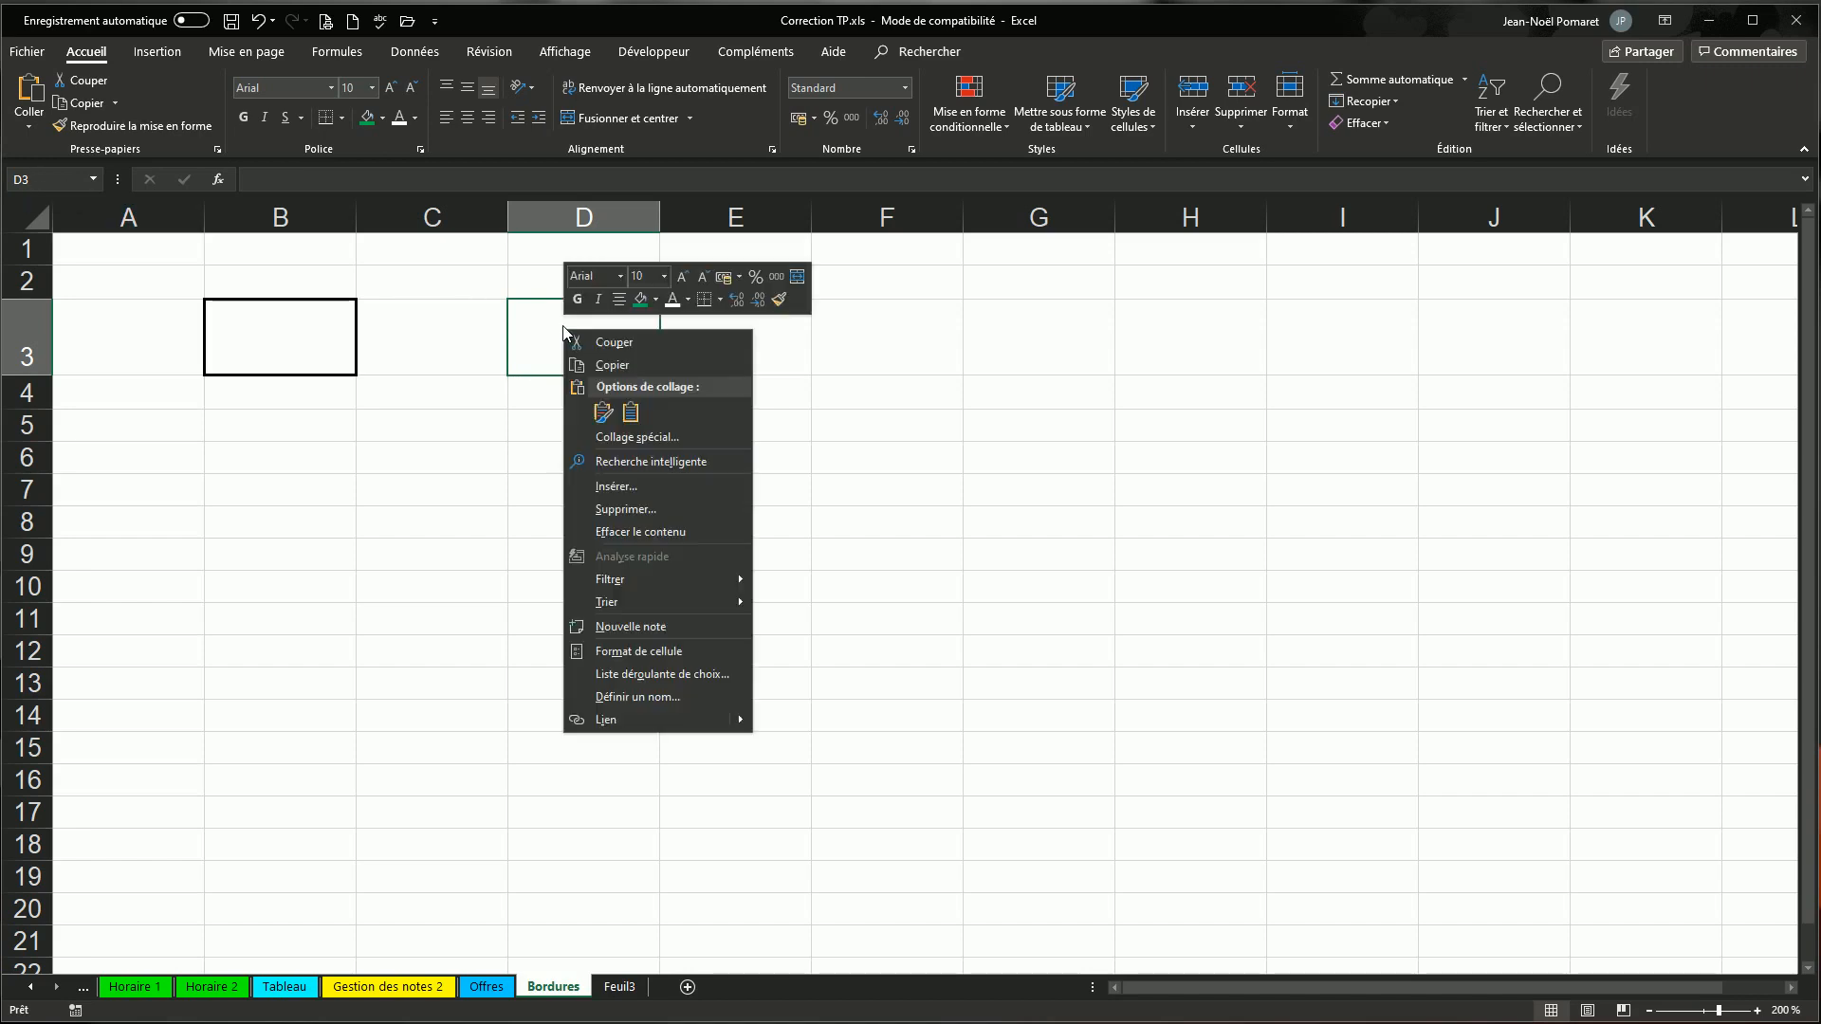
click(656, 661)
drag(722, 414, 1081, 180)
click(919, 410)
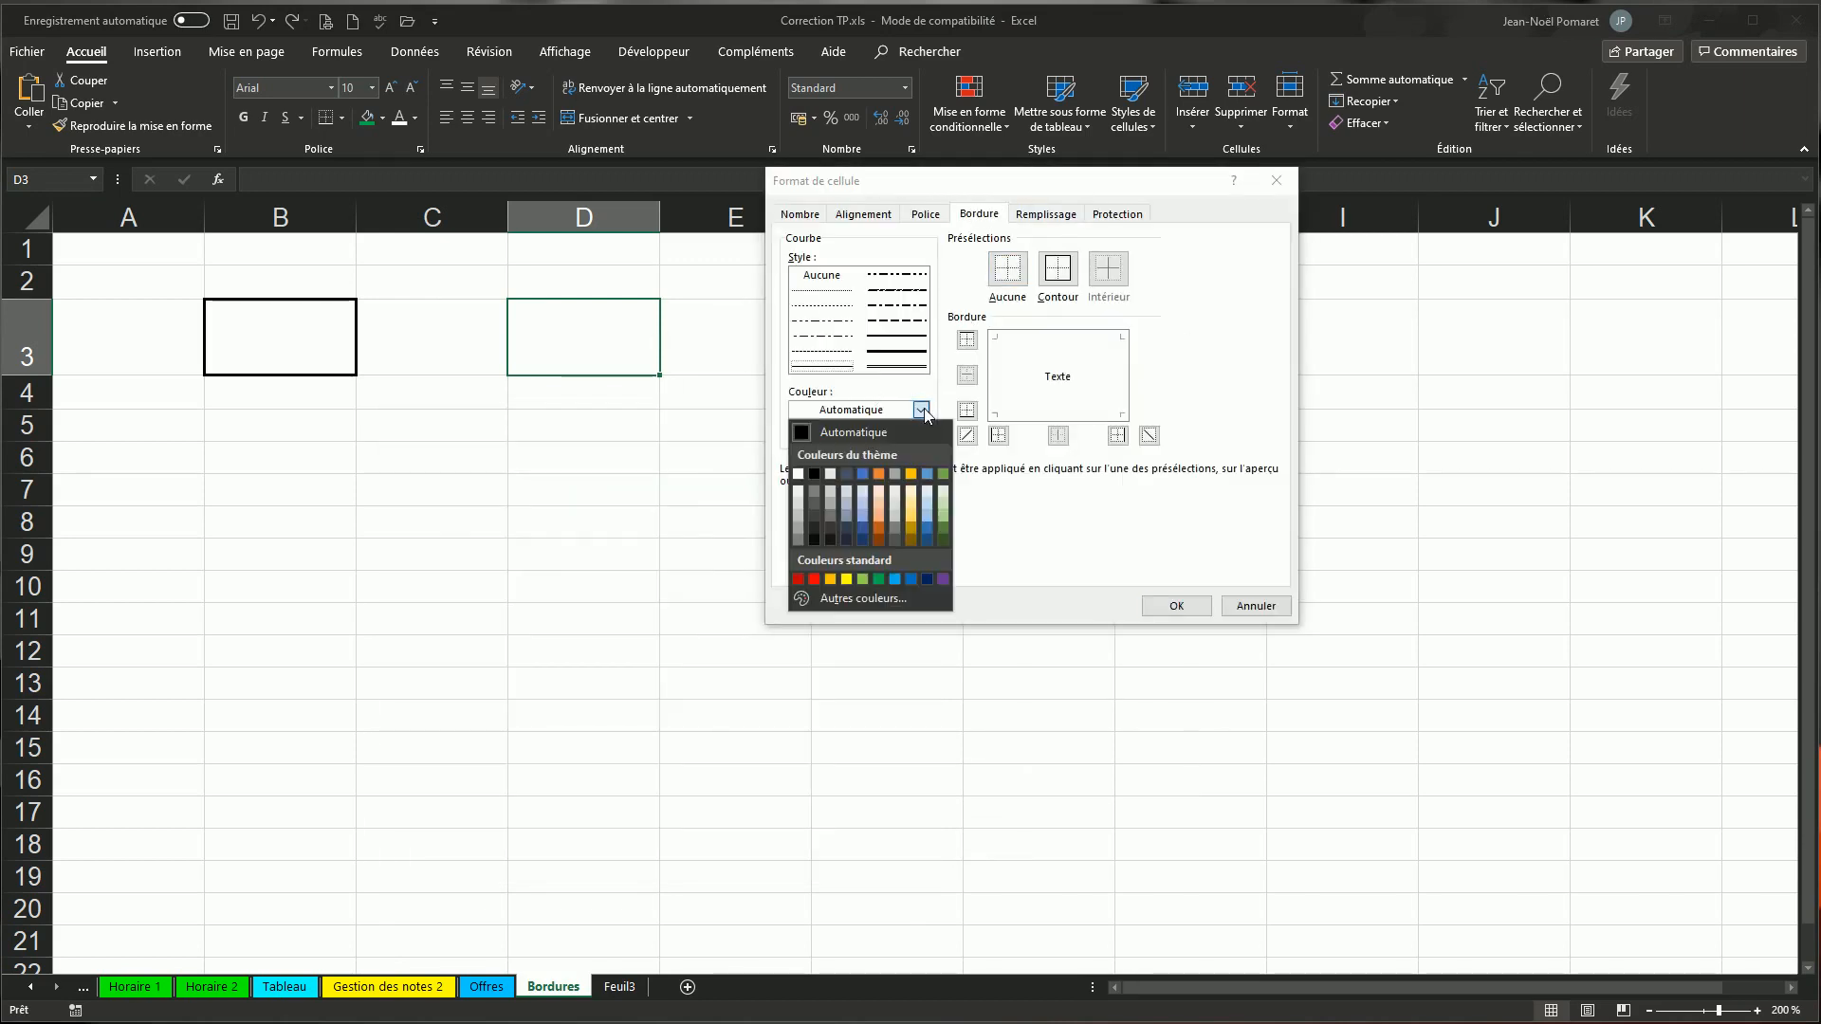
click(814, 578)
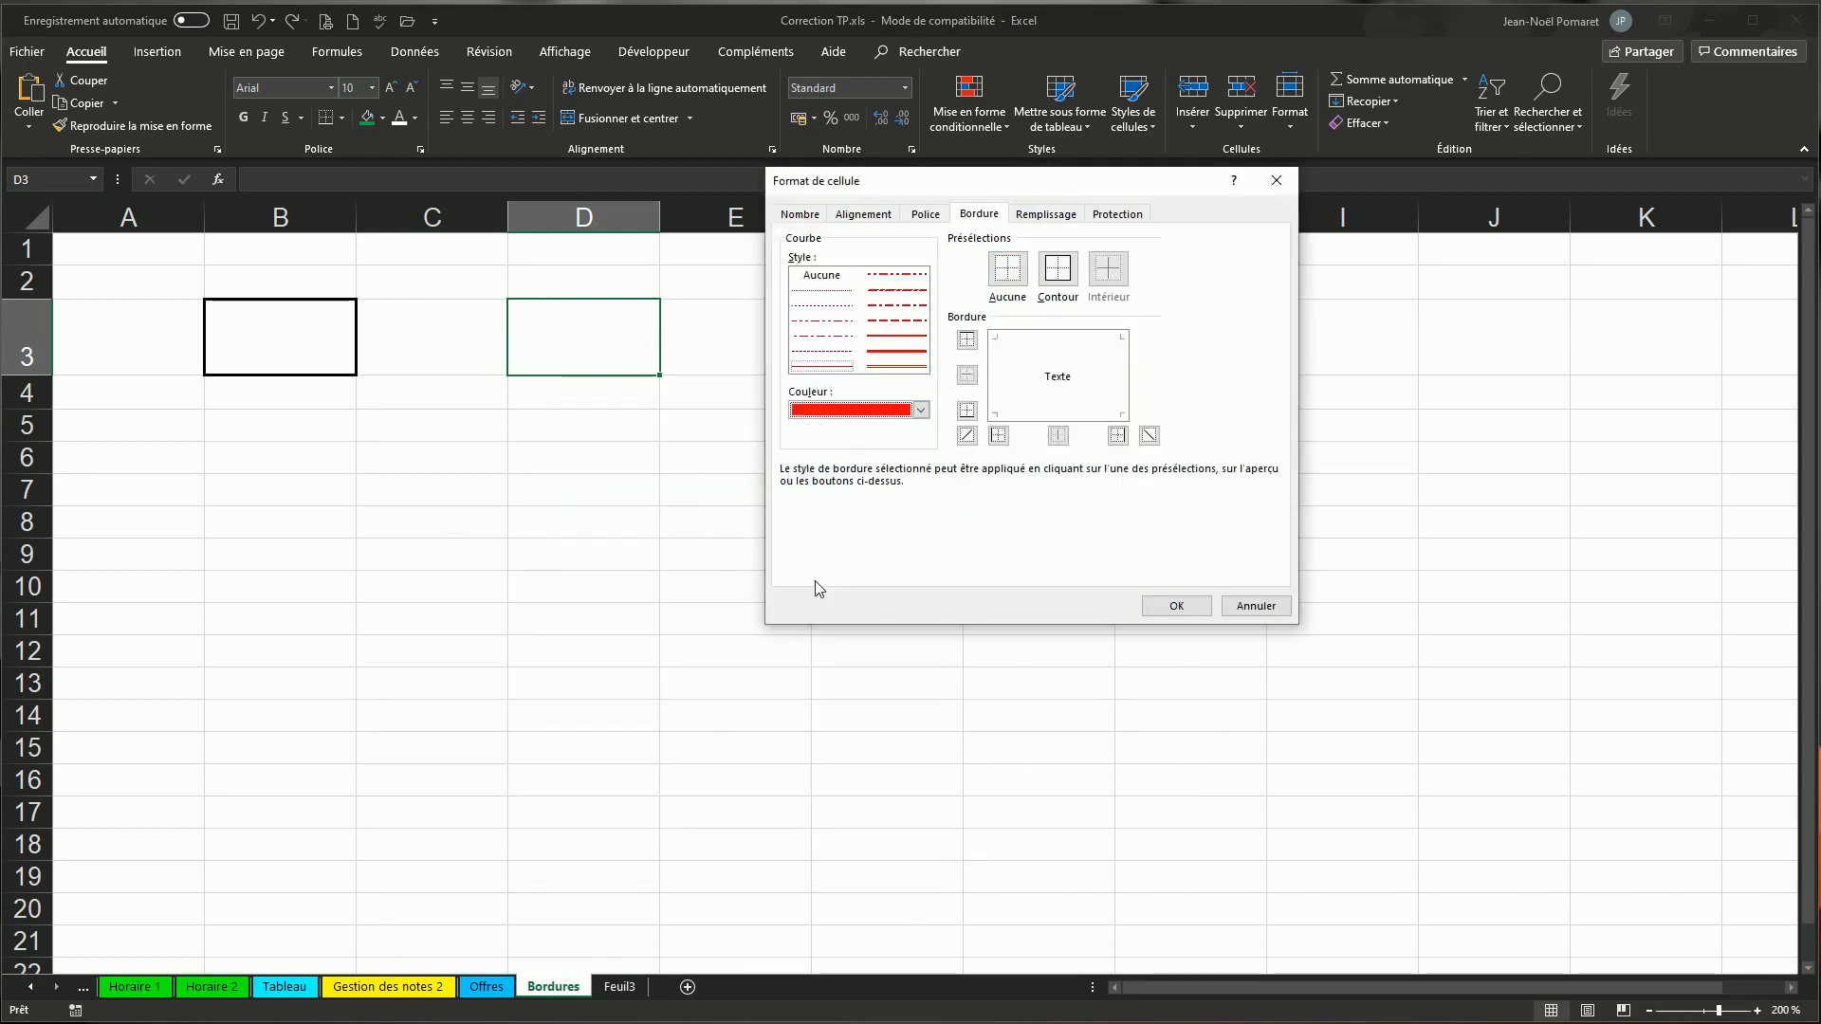
click(874, 368)
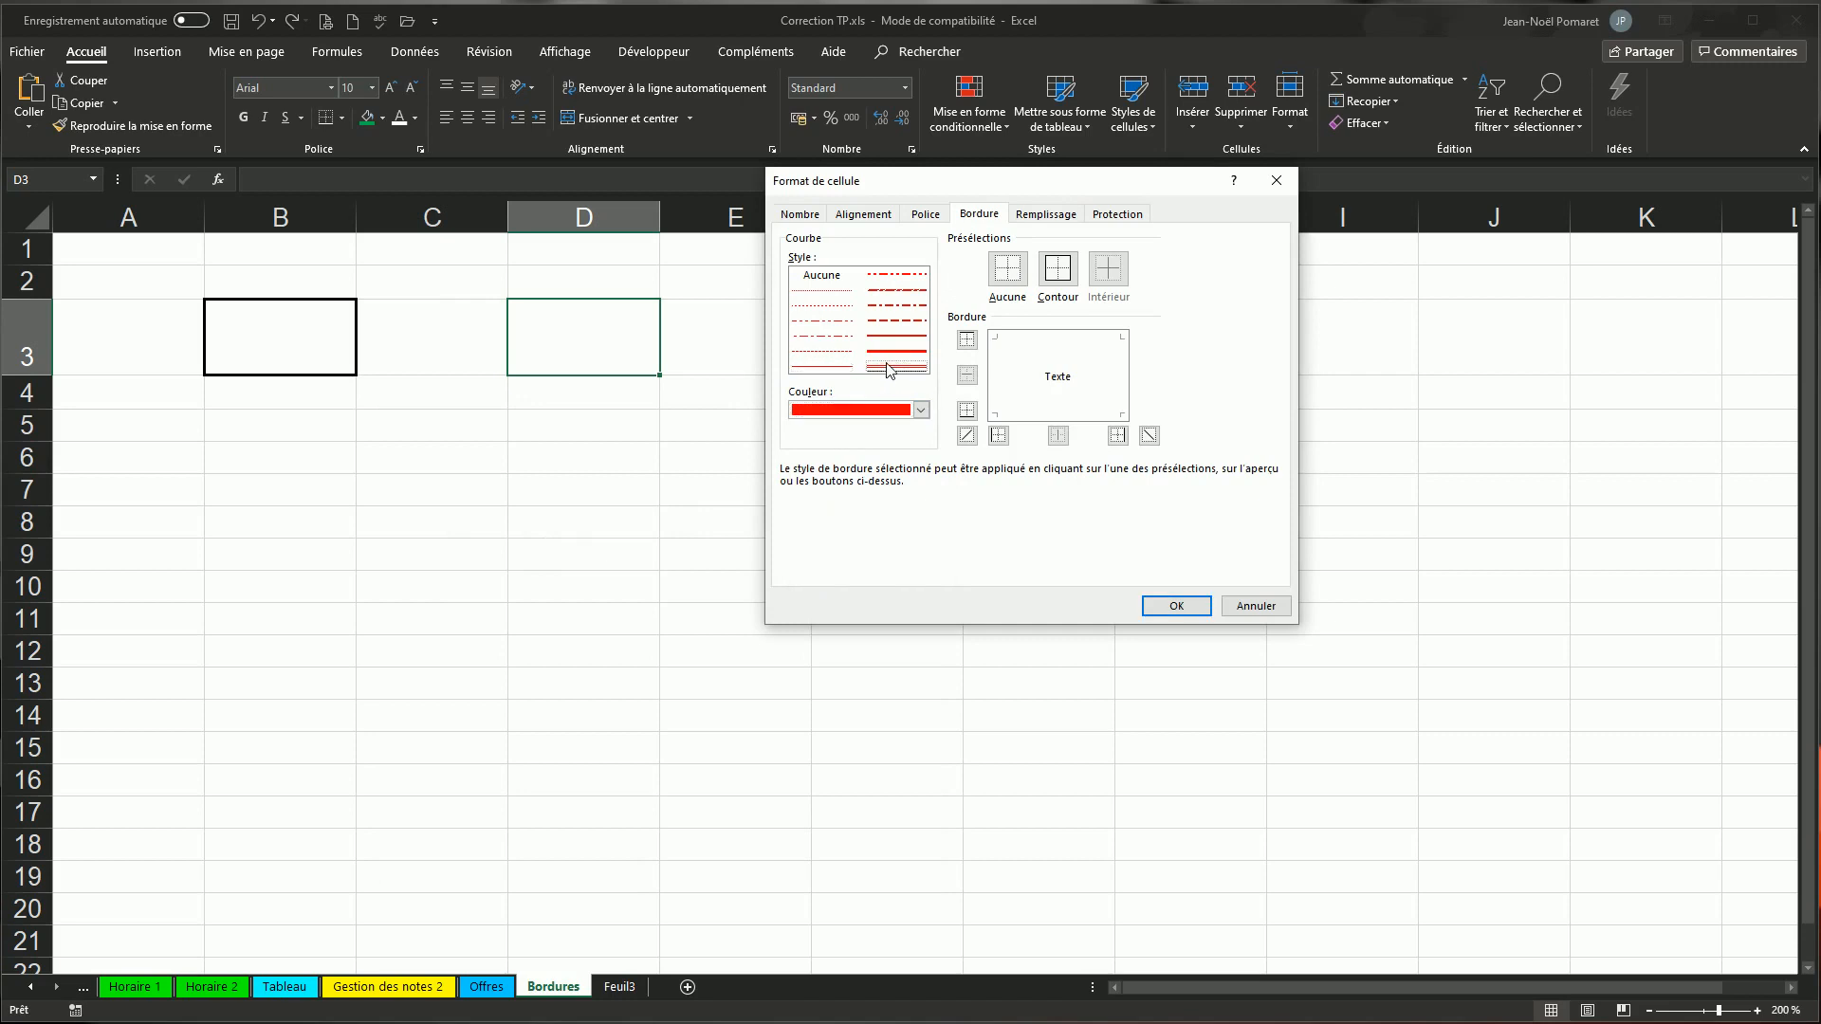
click(1056, 277)
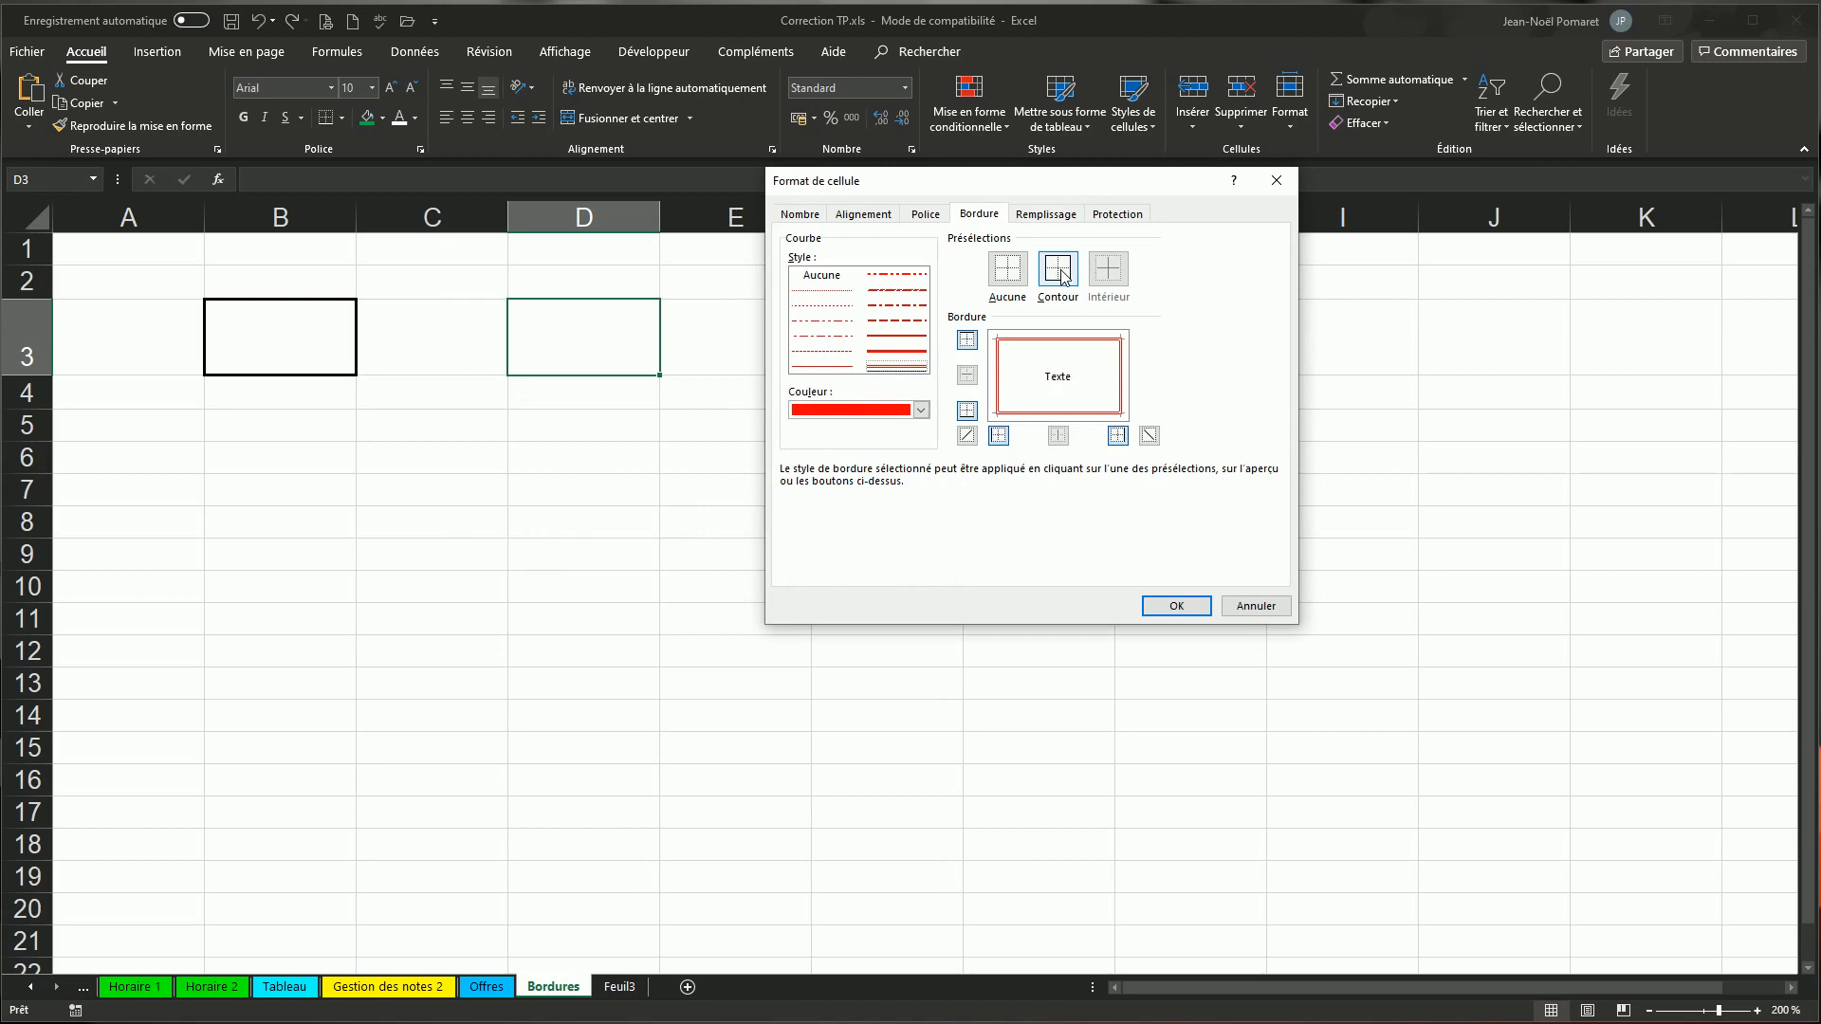
click(1008, 276)
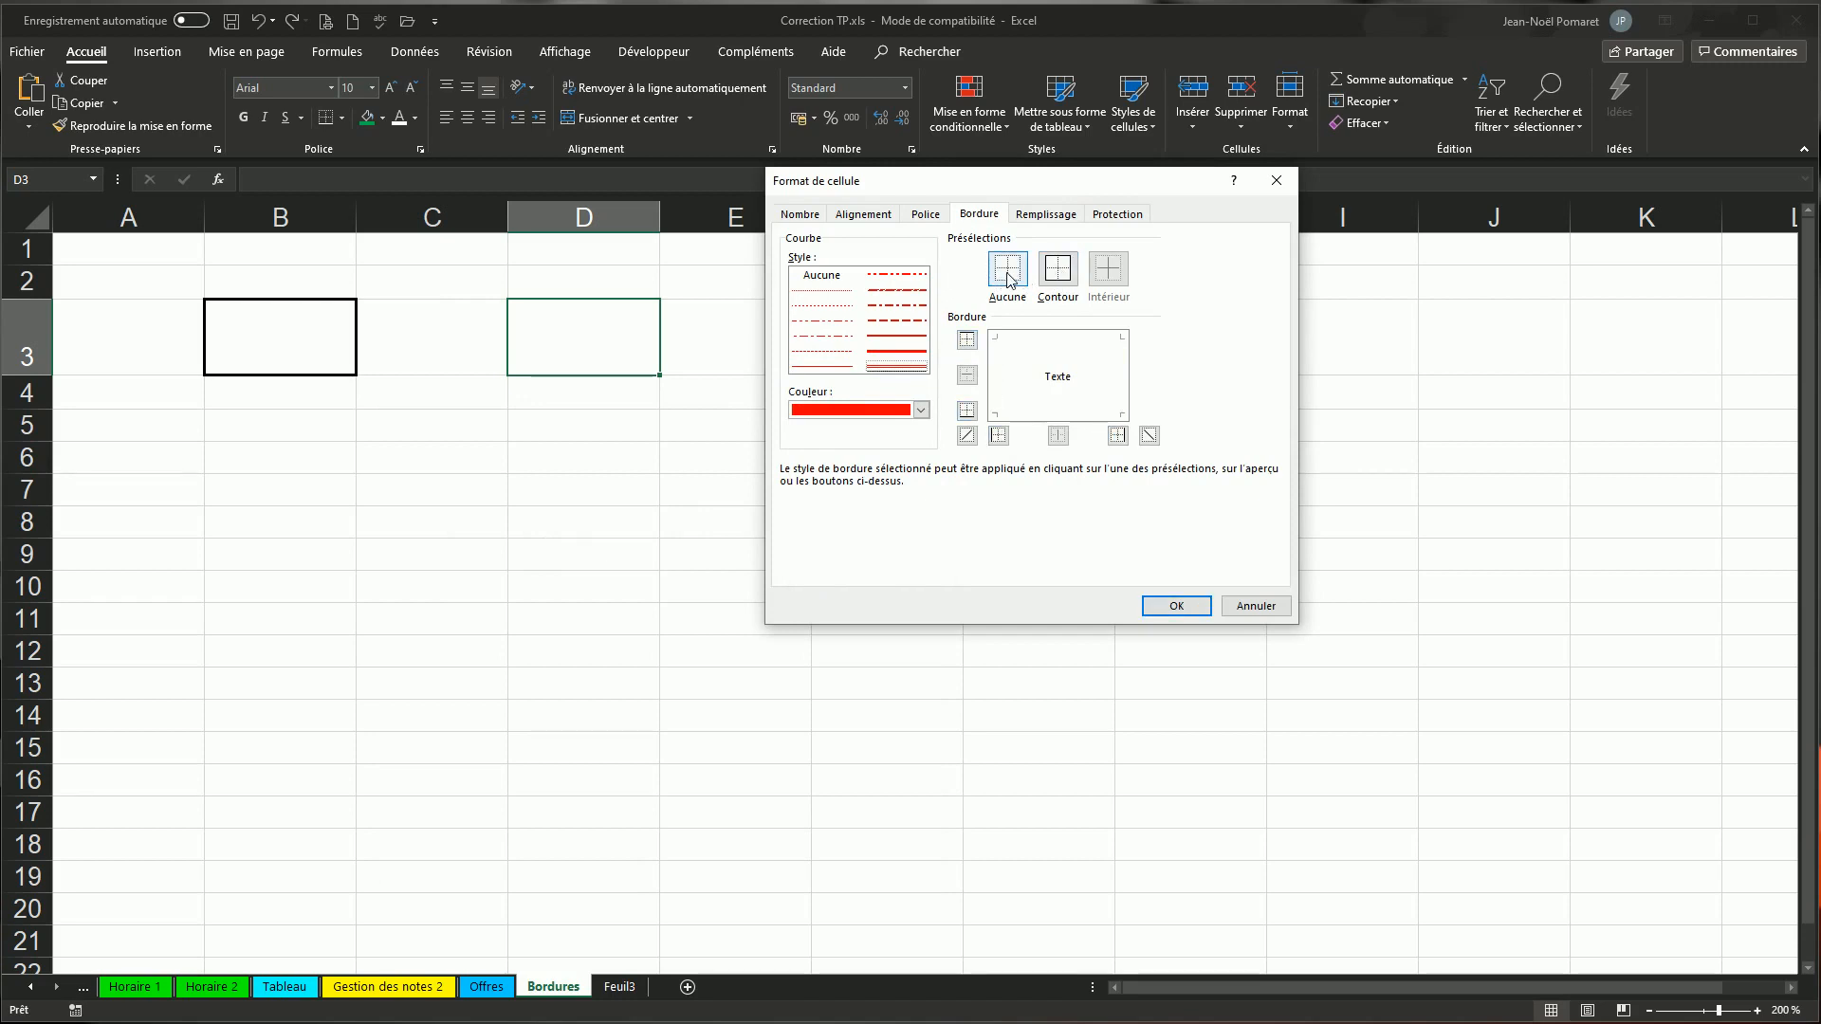
- Apply the red double line individually to the upper, lower, left and right edges of cell D3
click(965, 342)
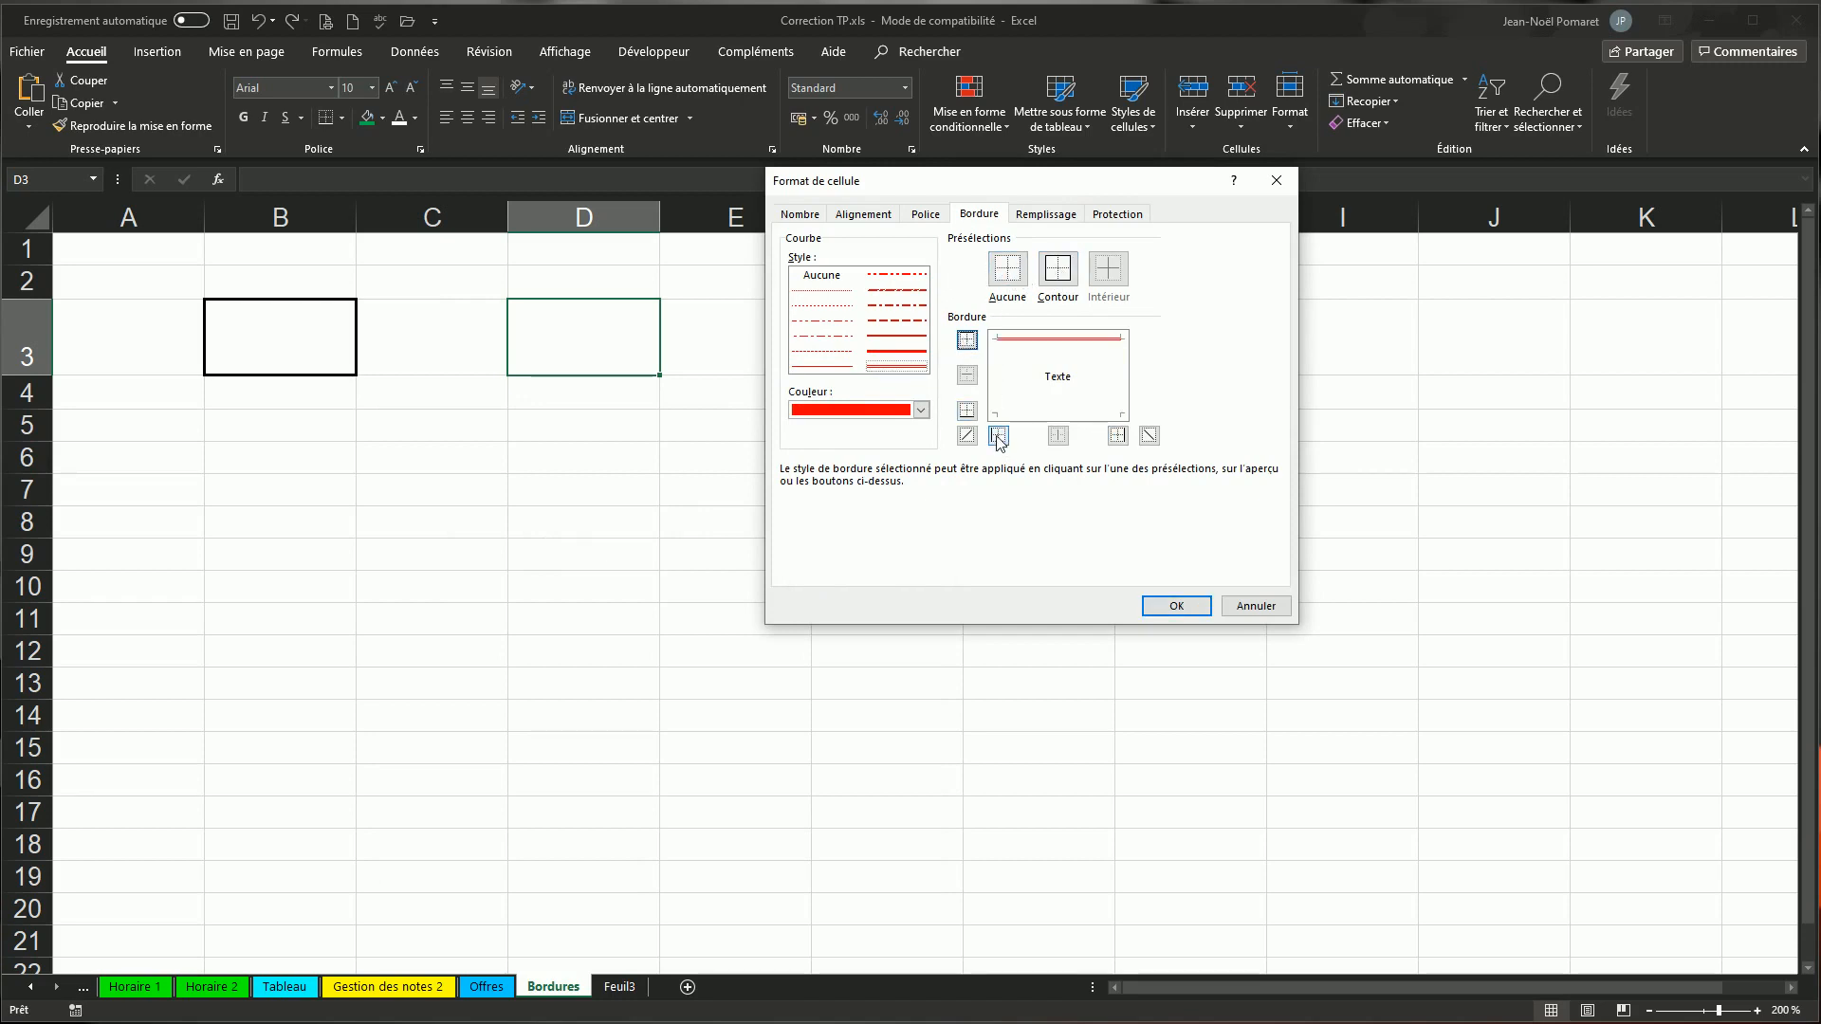
click(966, 410)
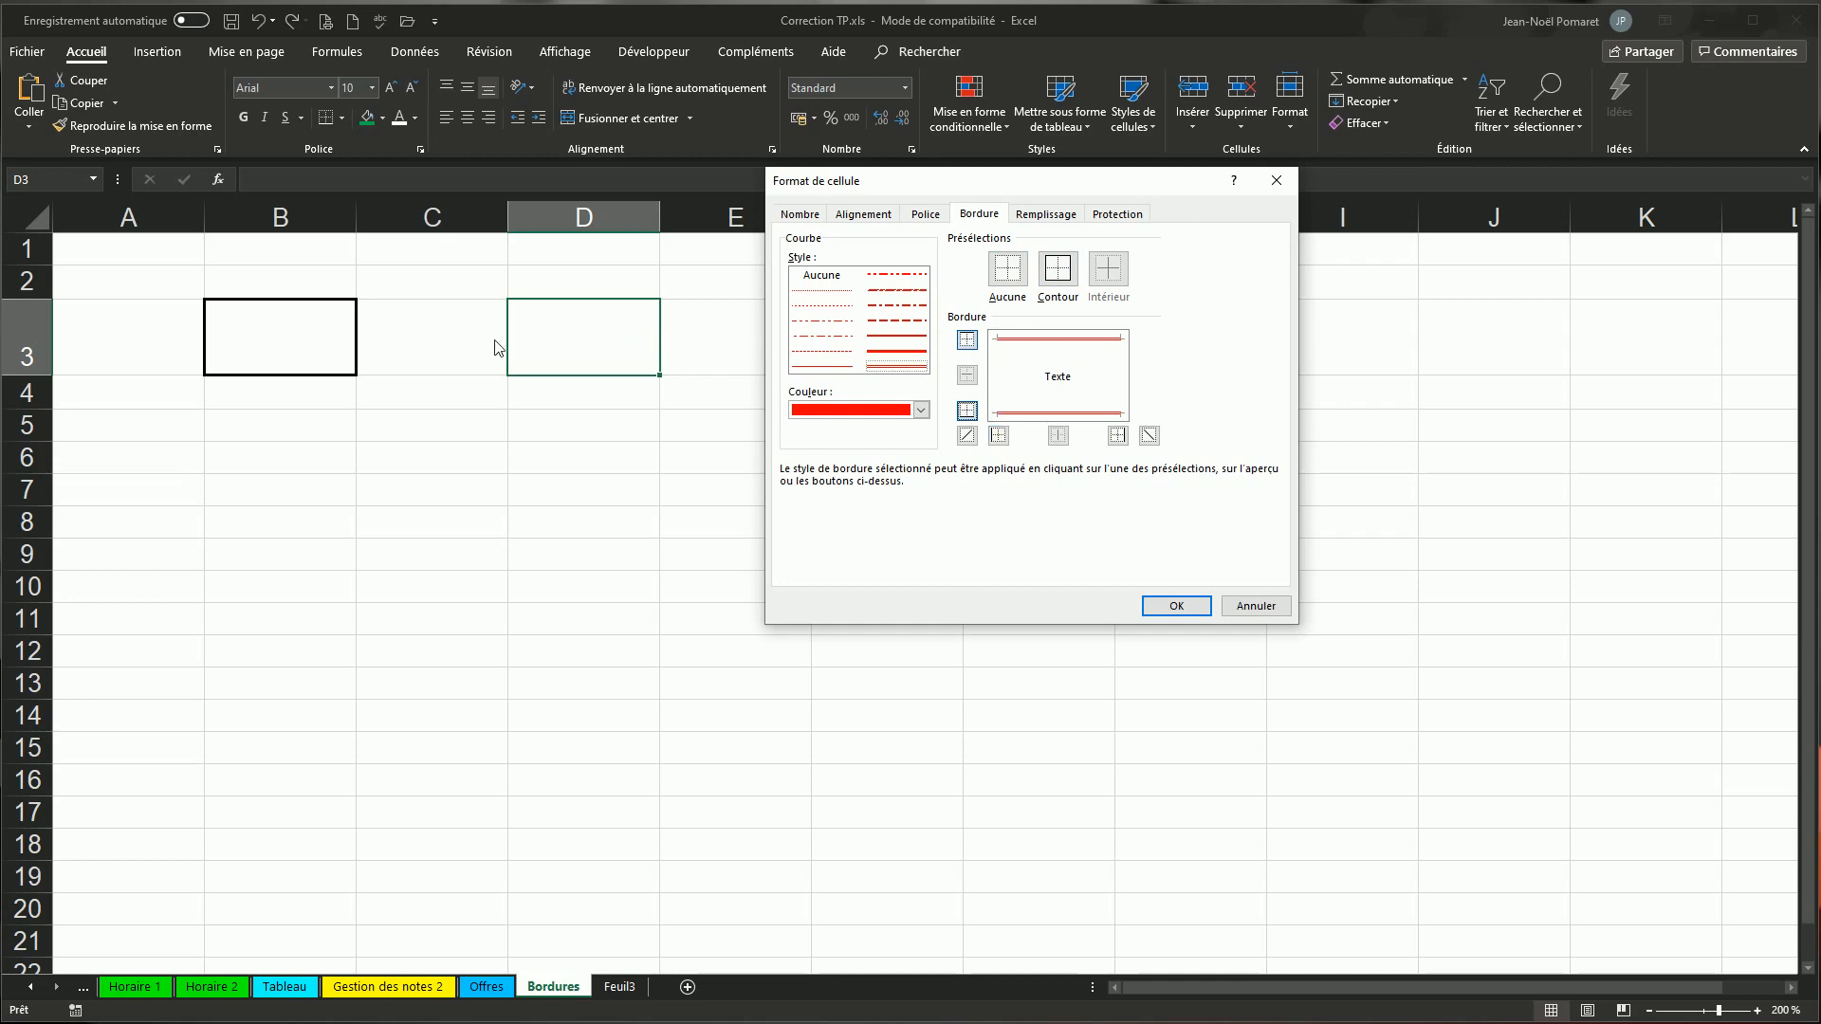
click(998, 435)
click(1117, 435)
click(1172, 606)
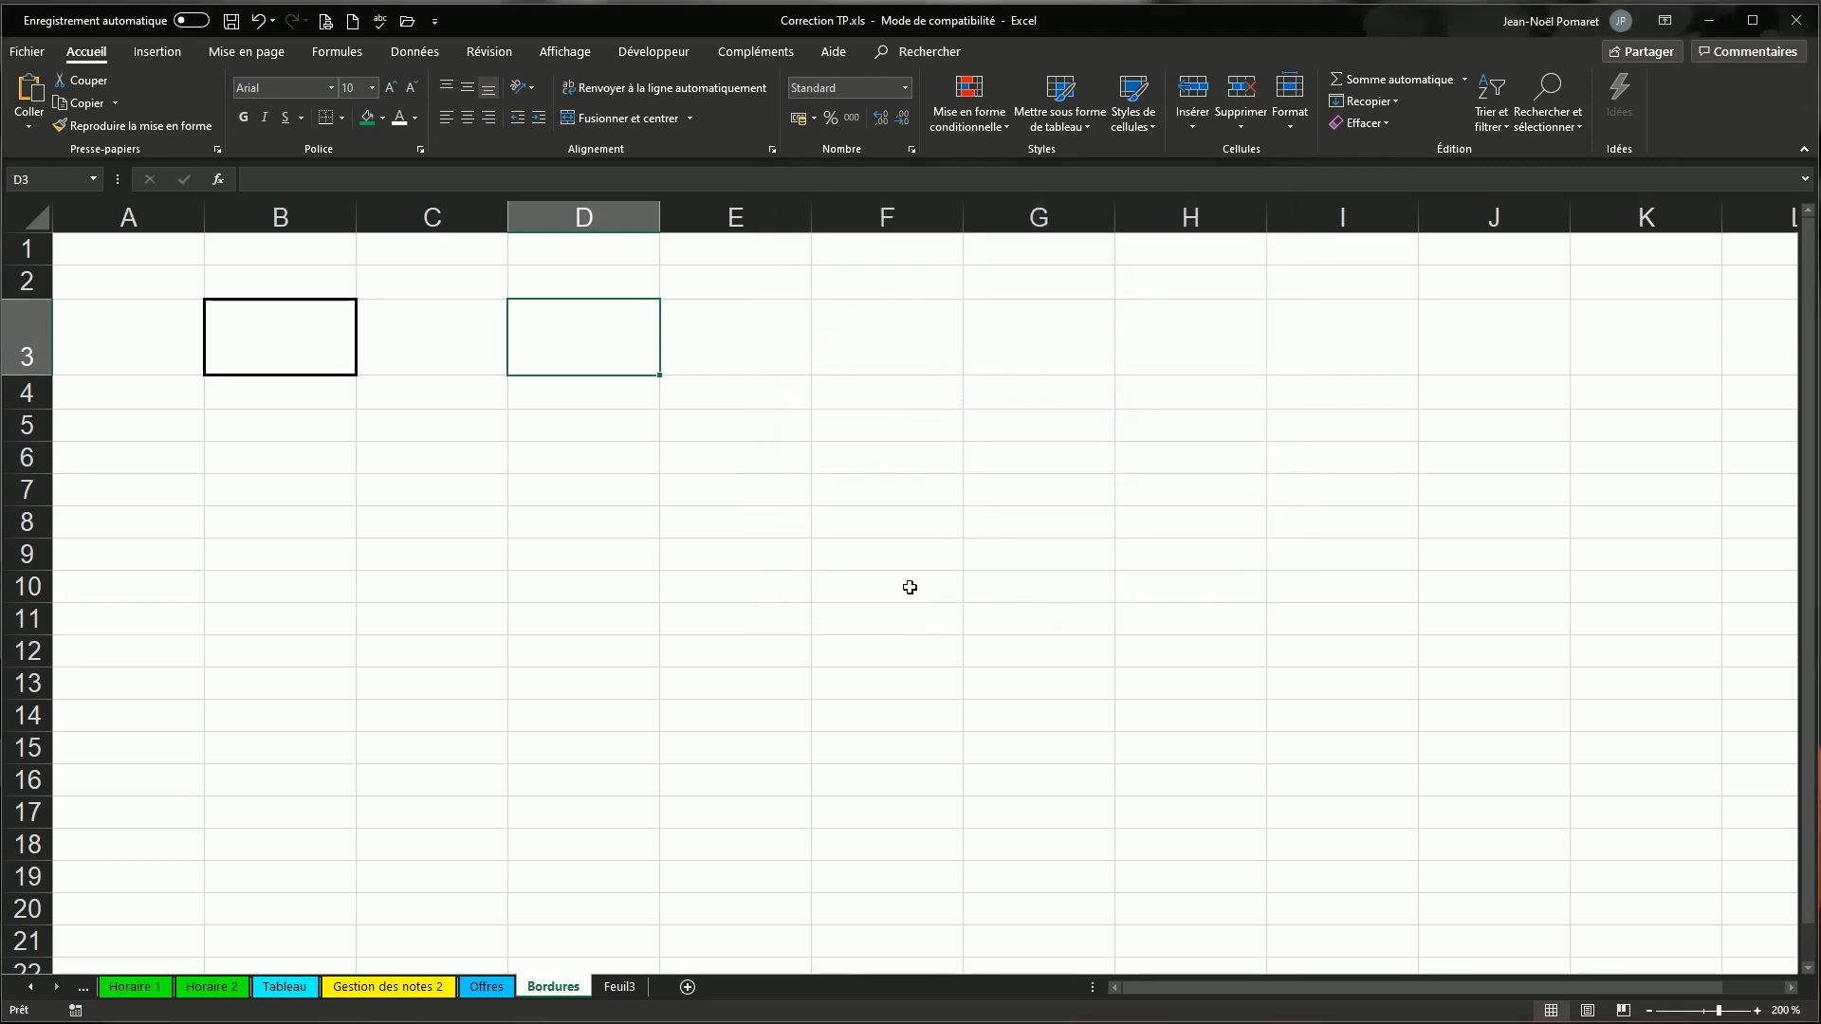
click(617, 556)
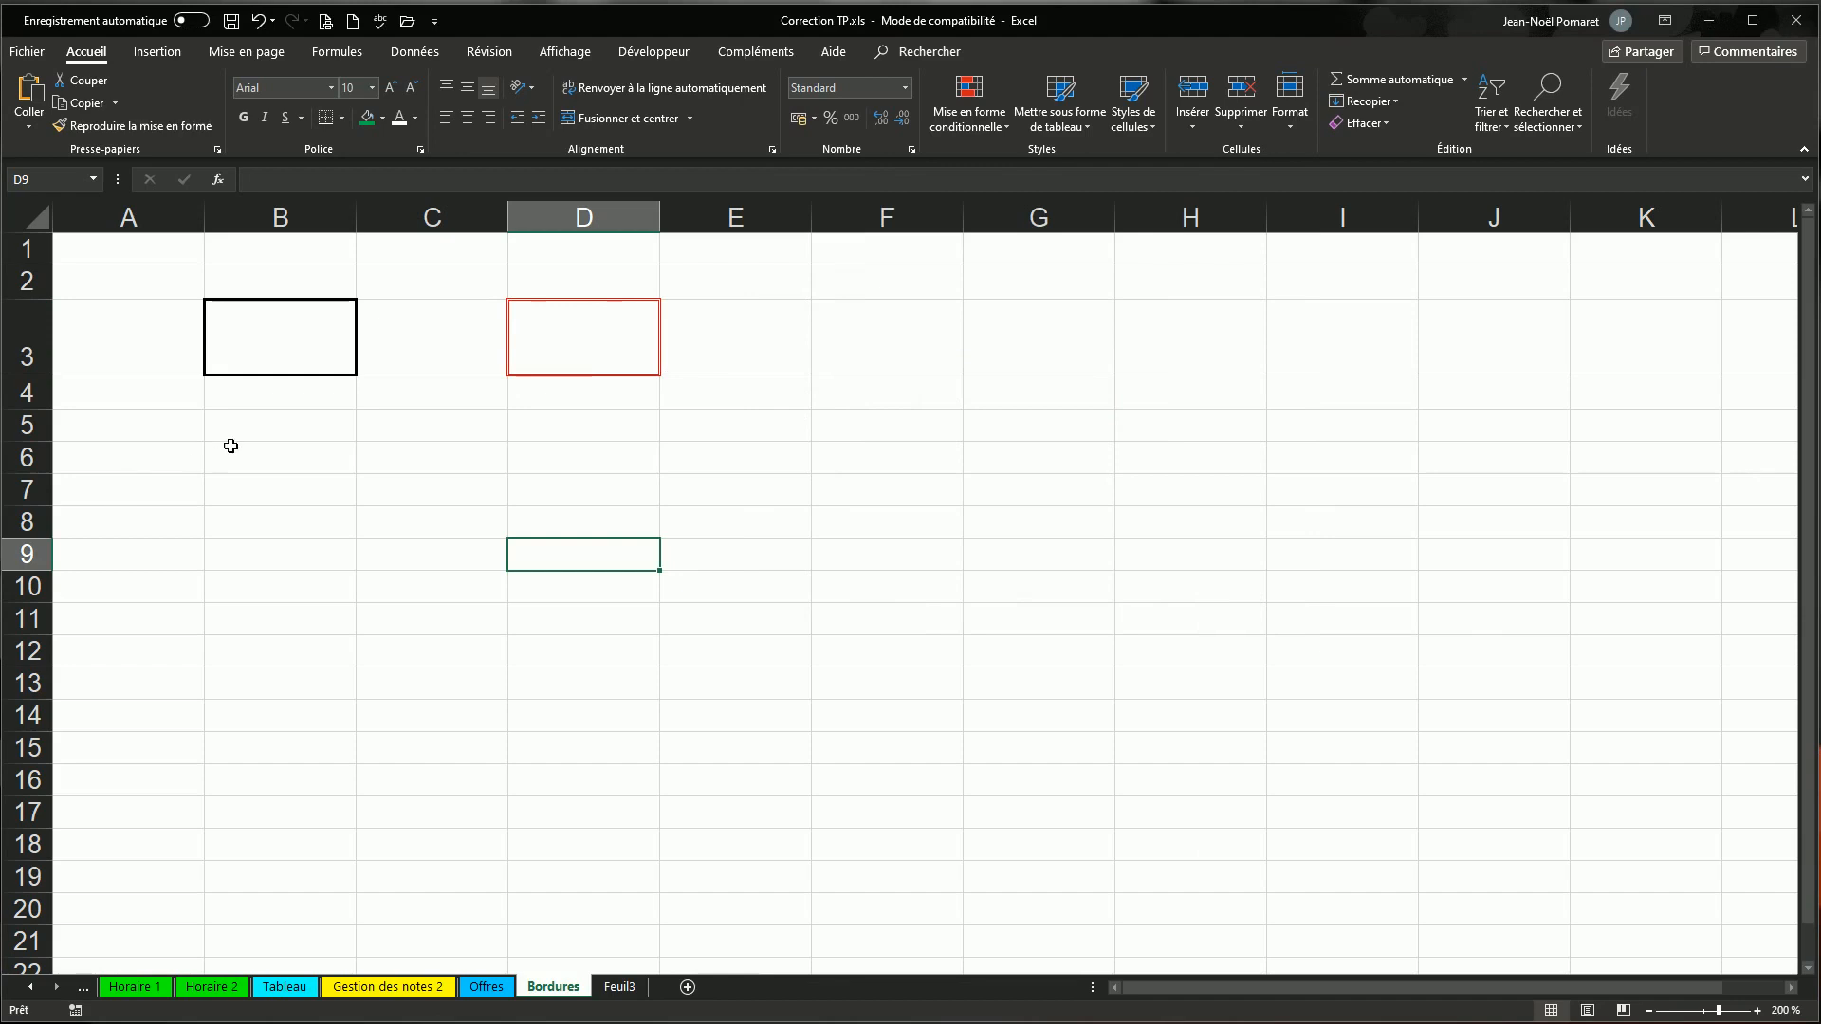
- Apply a thick outline border in the automatic color around the range B5:D8
drag(251, 424, 628, 523)
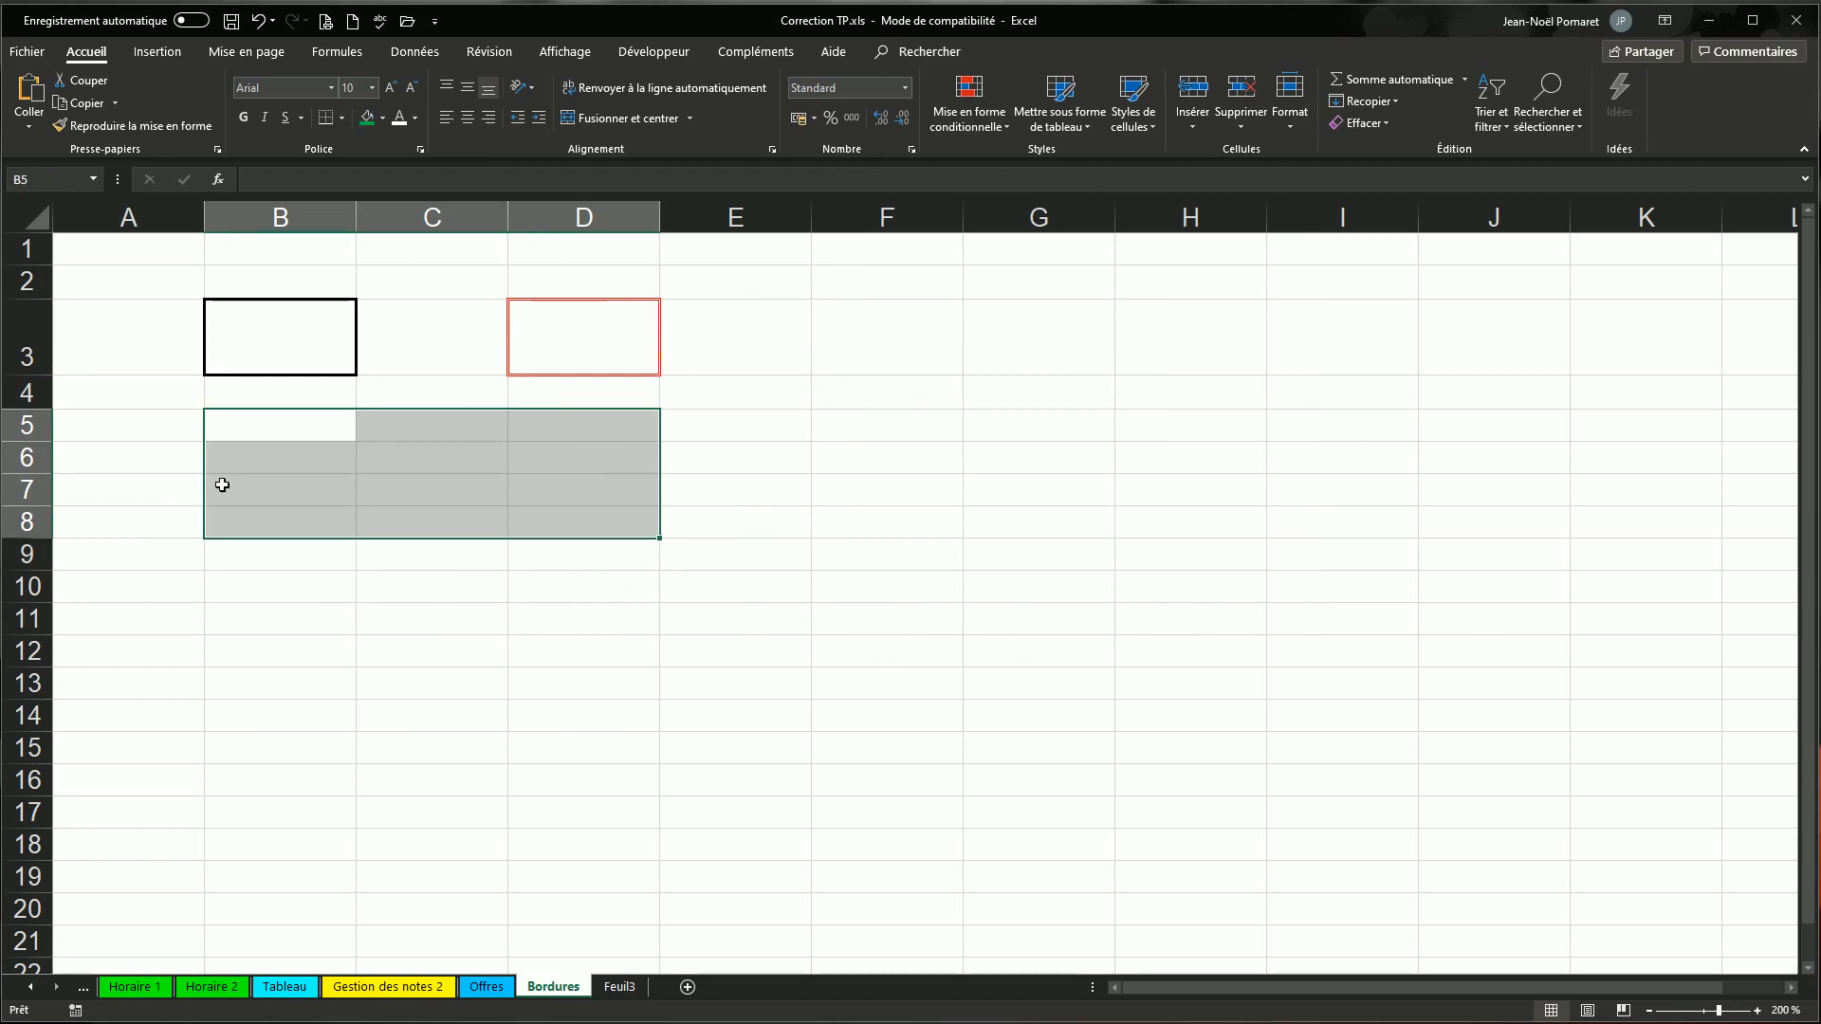
right_click(421, 461)
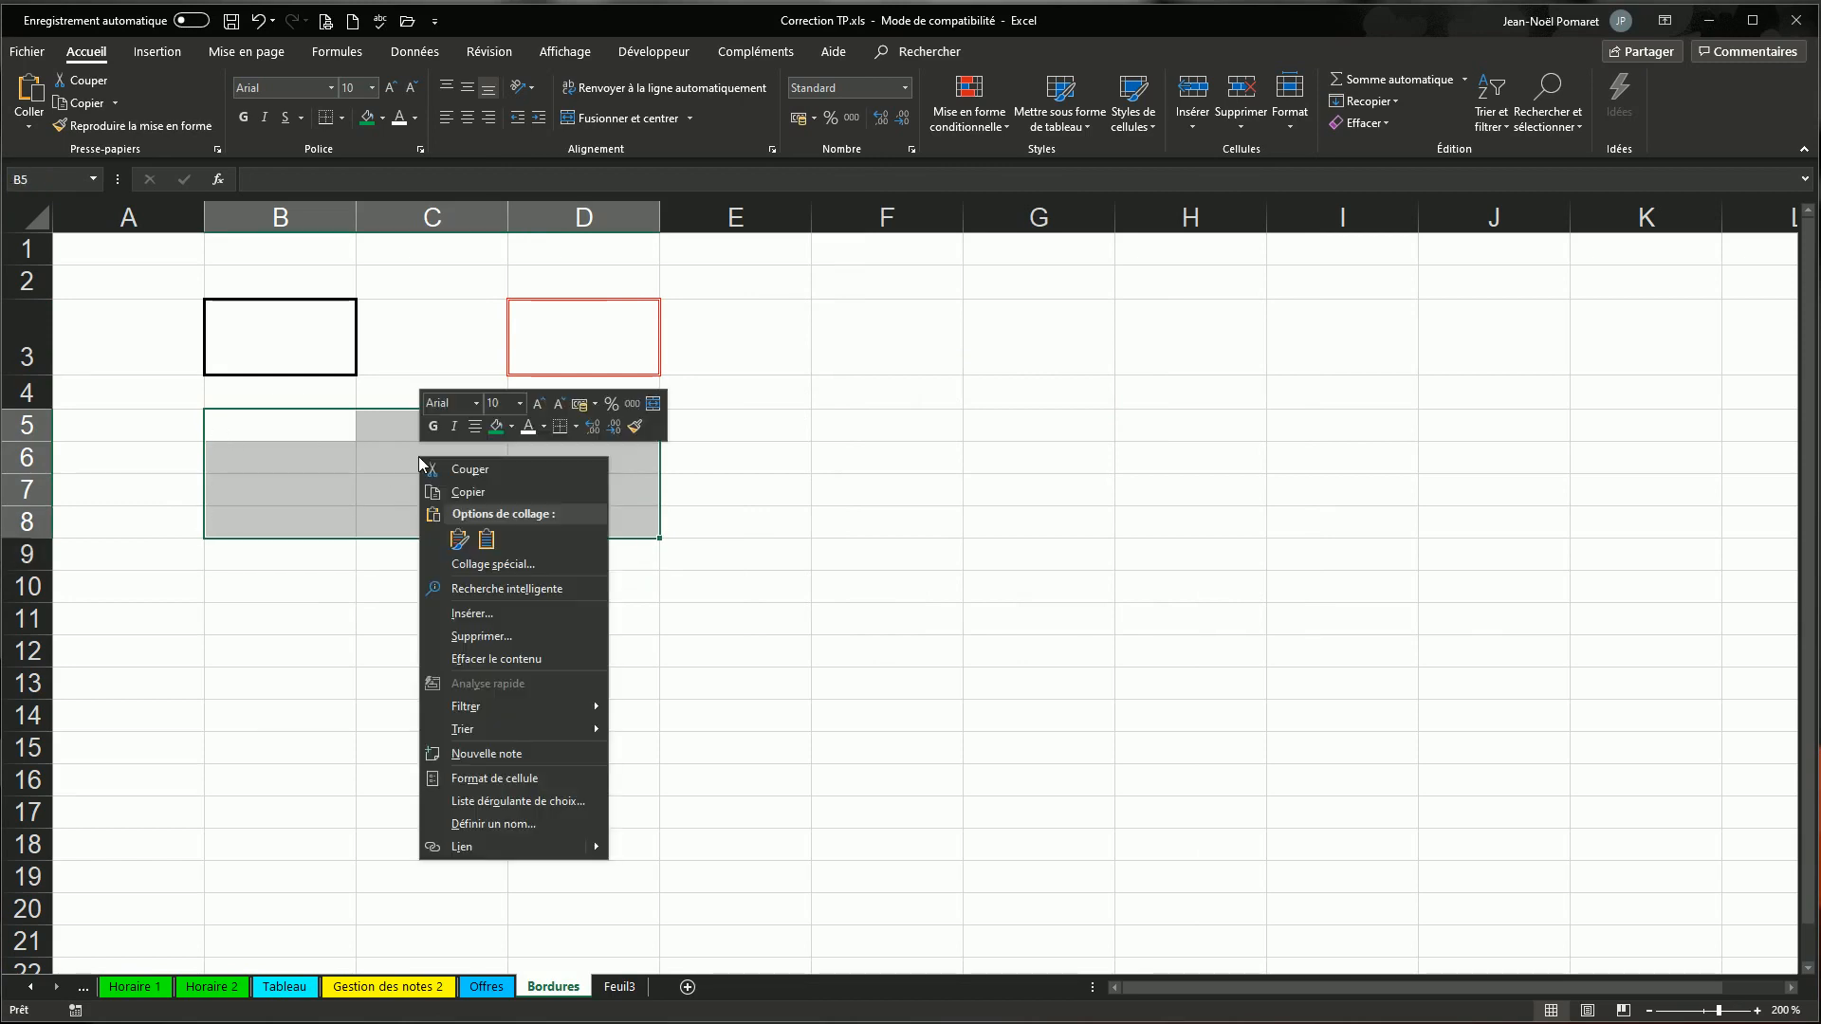
click(520, 779)
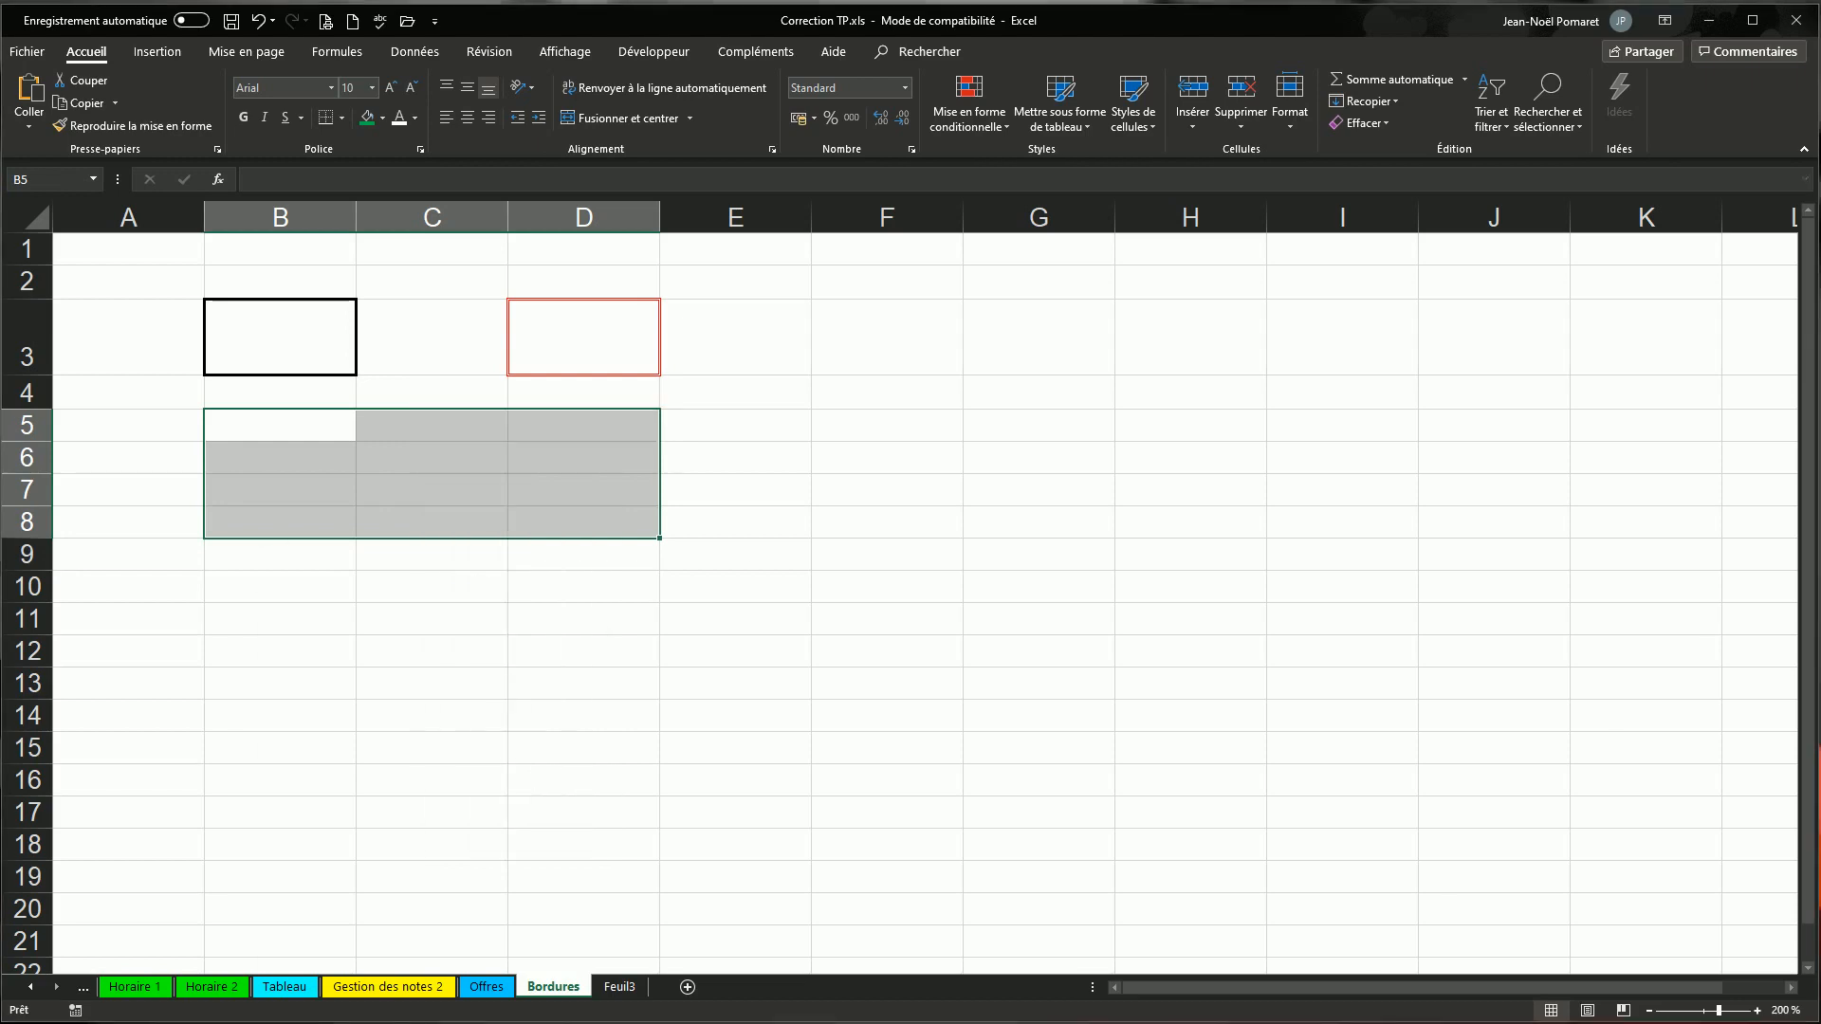
drag(664, 543, 1066, 220)
click(776, 403)
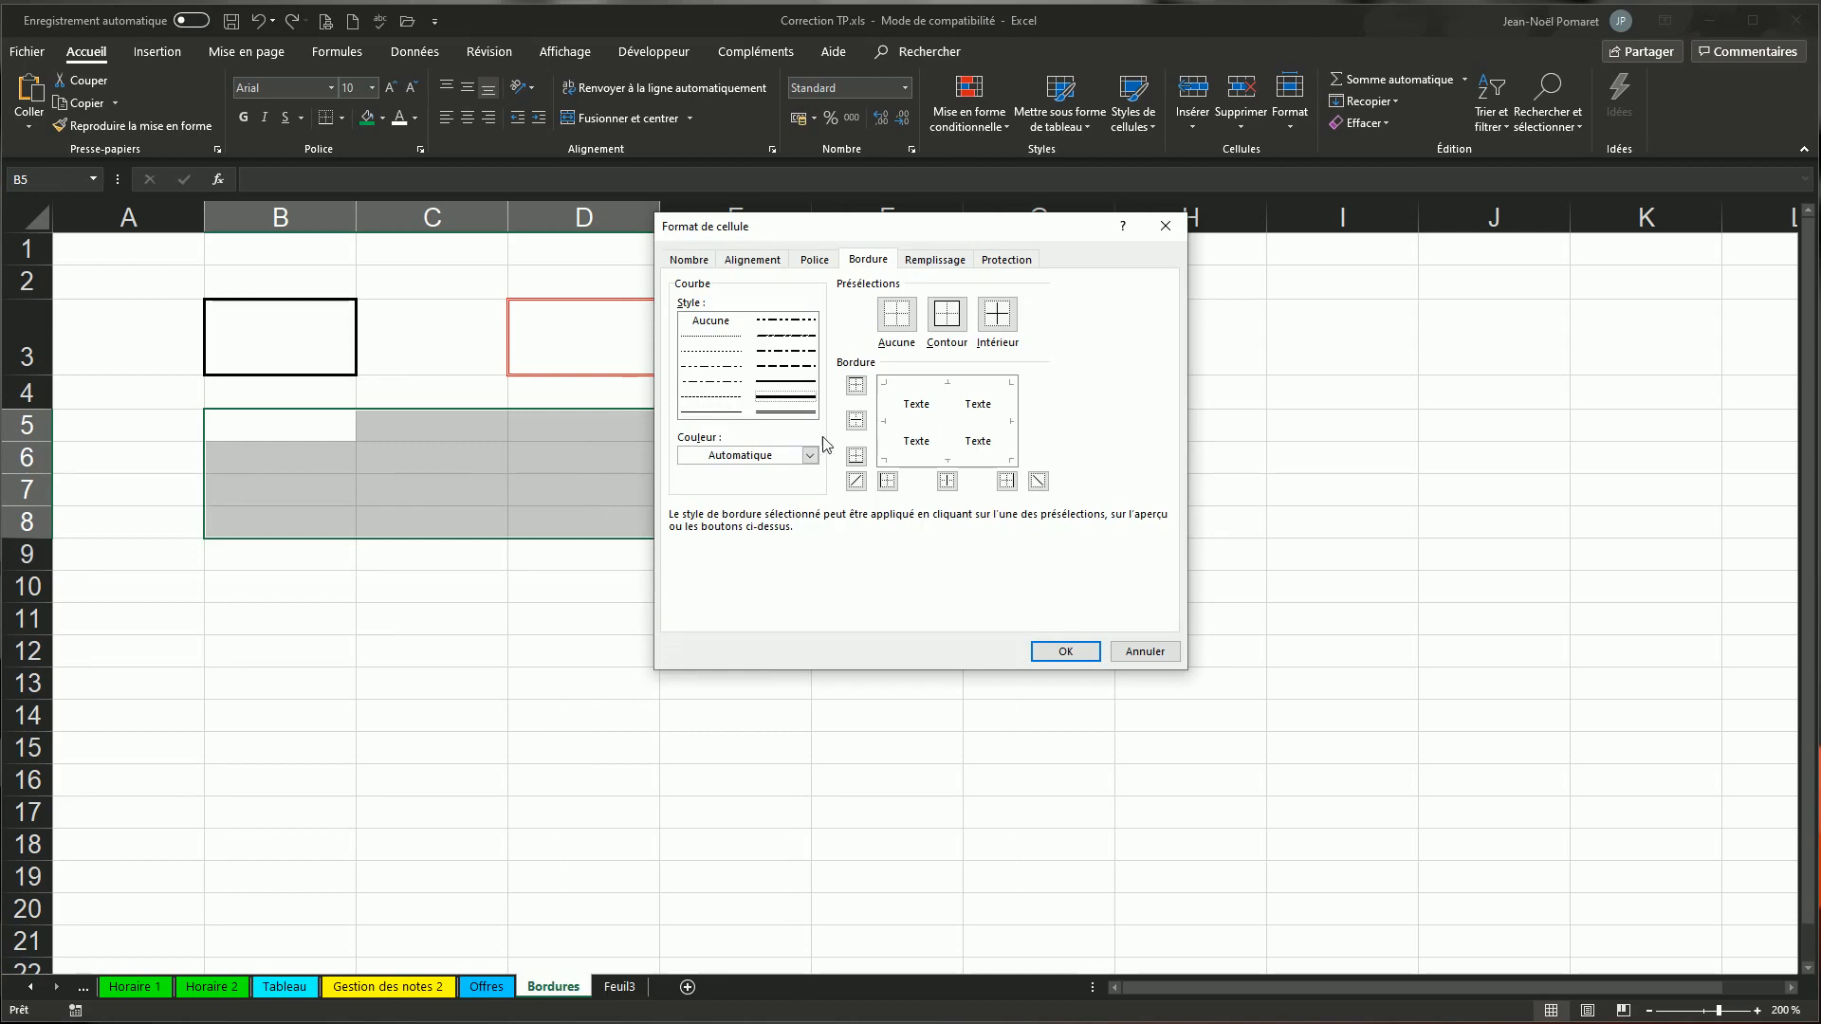
click(784, 397)
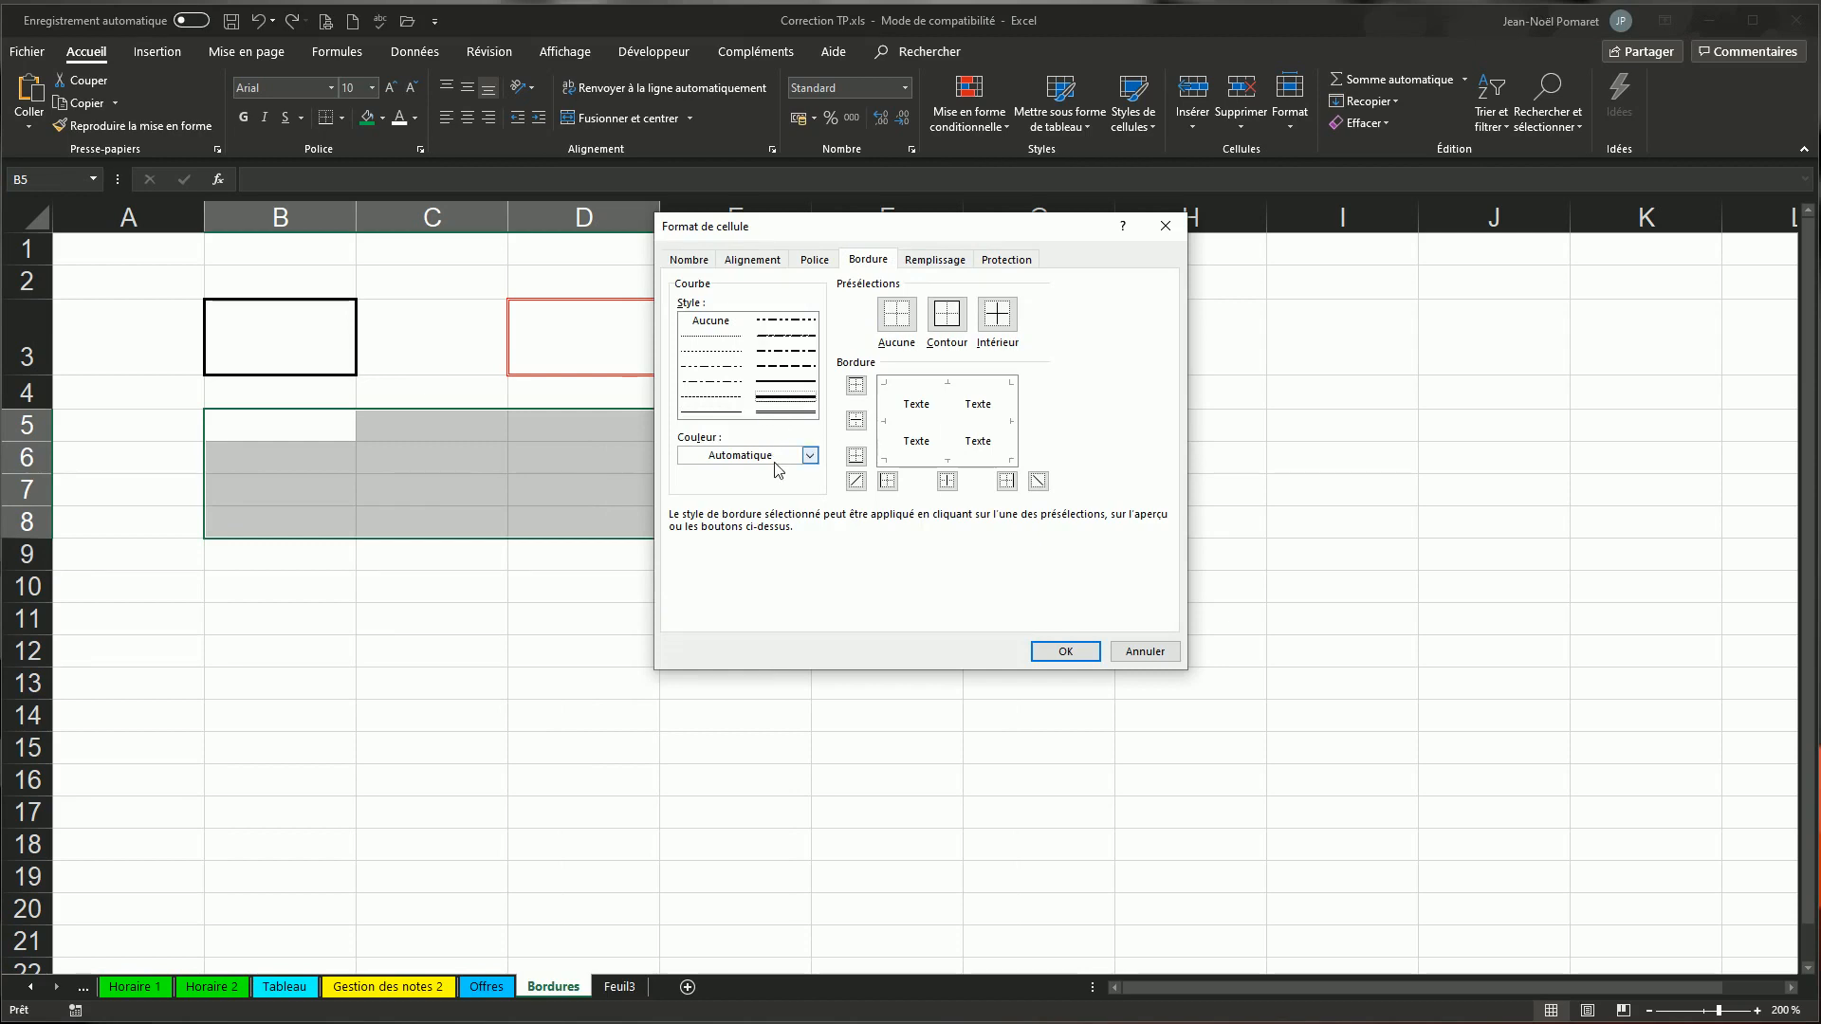
click(946, 315)
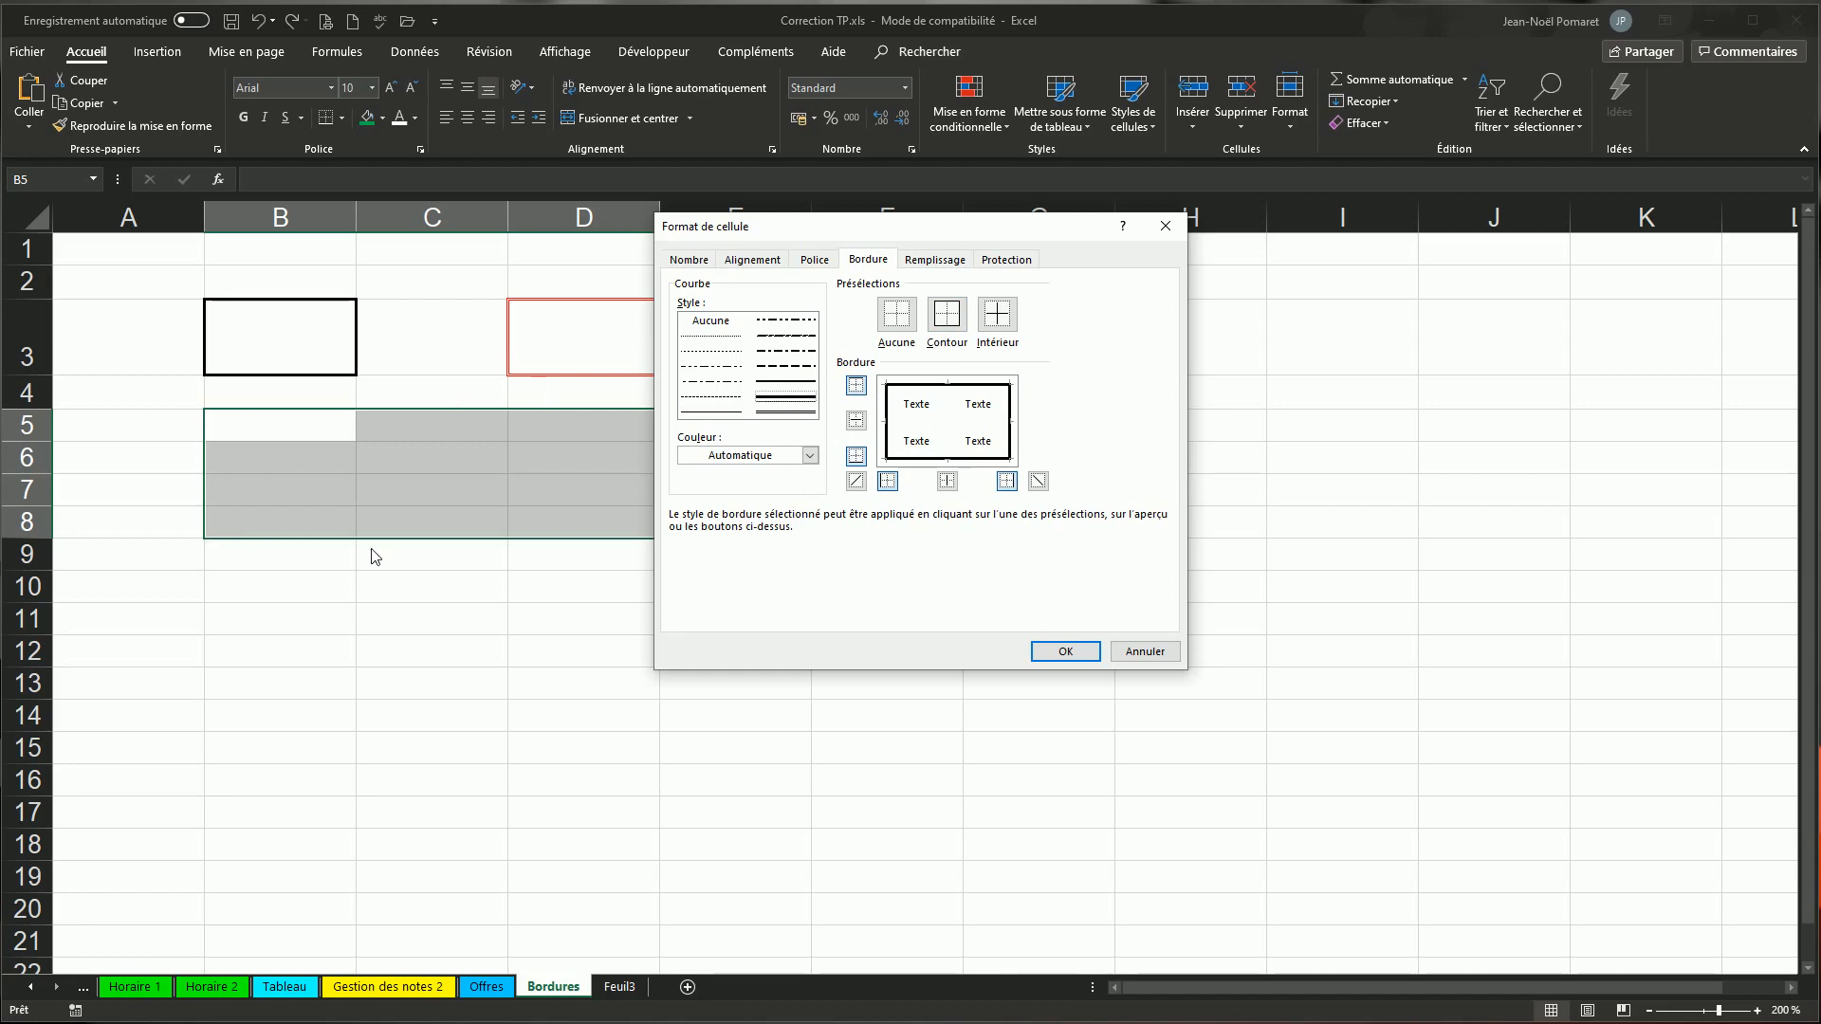
click(1043, 655)
click(451, 648)
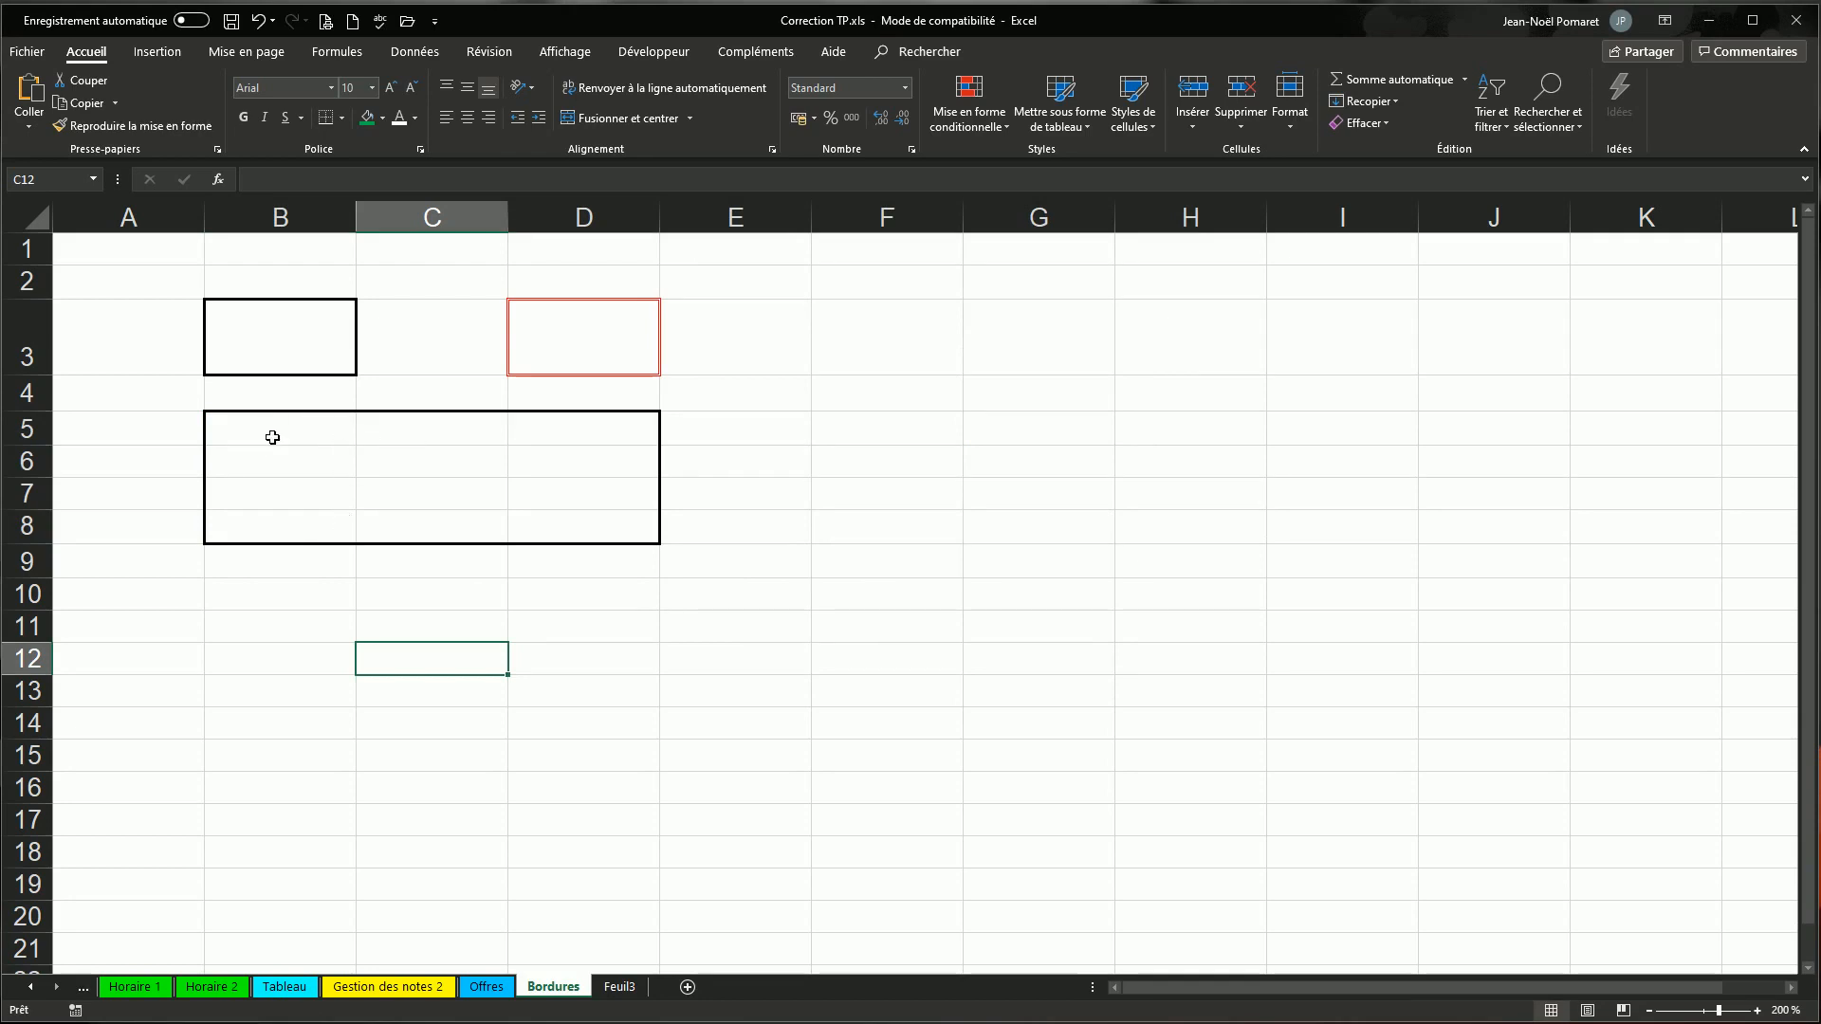
- Add thin horizontal and medium-thick vertical inner borders to the range B5:D8
drag(272, 437, 598, 540)
right_click(583, 474)
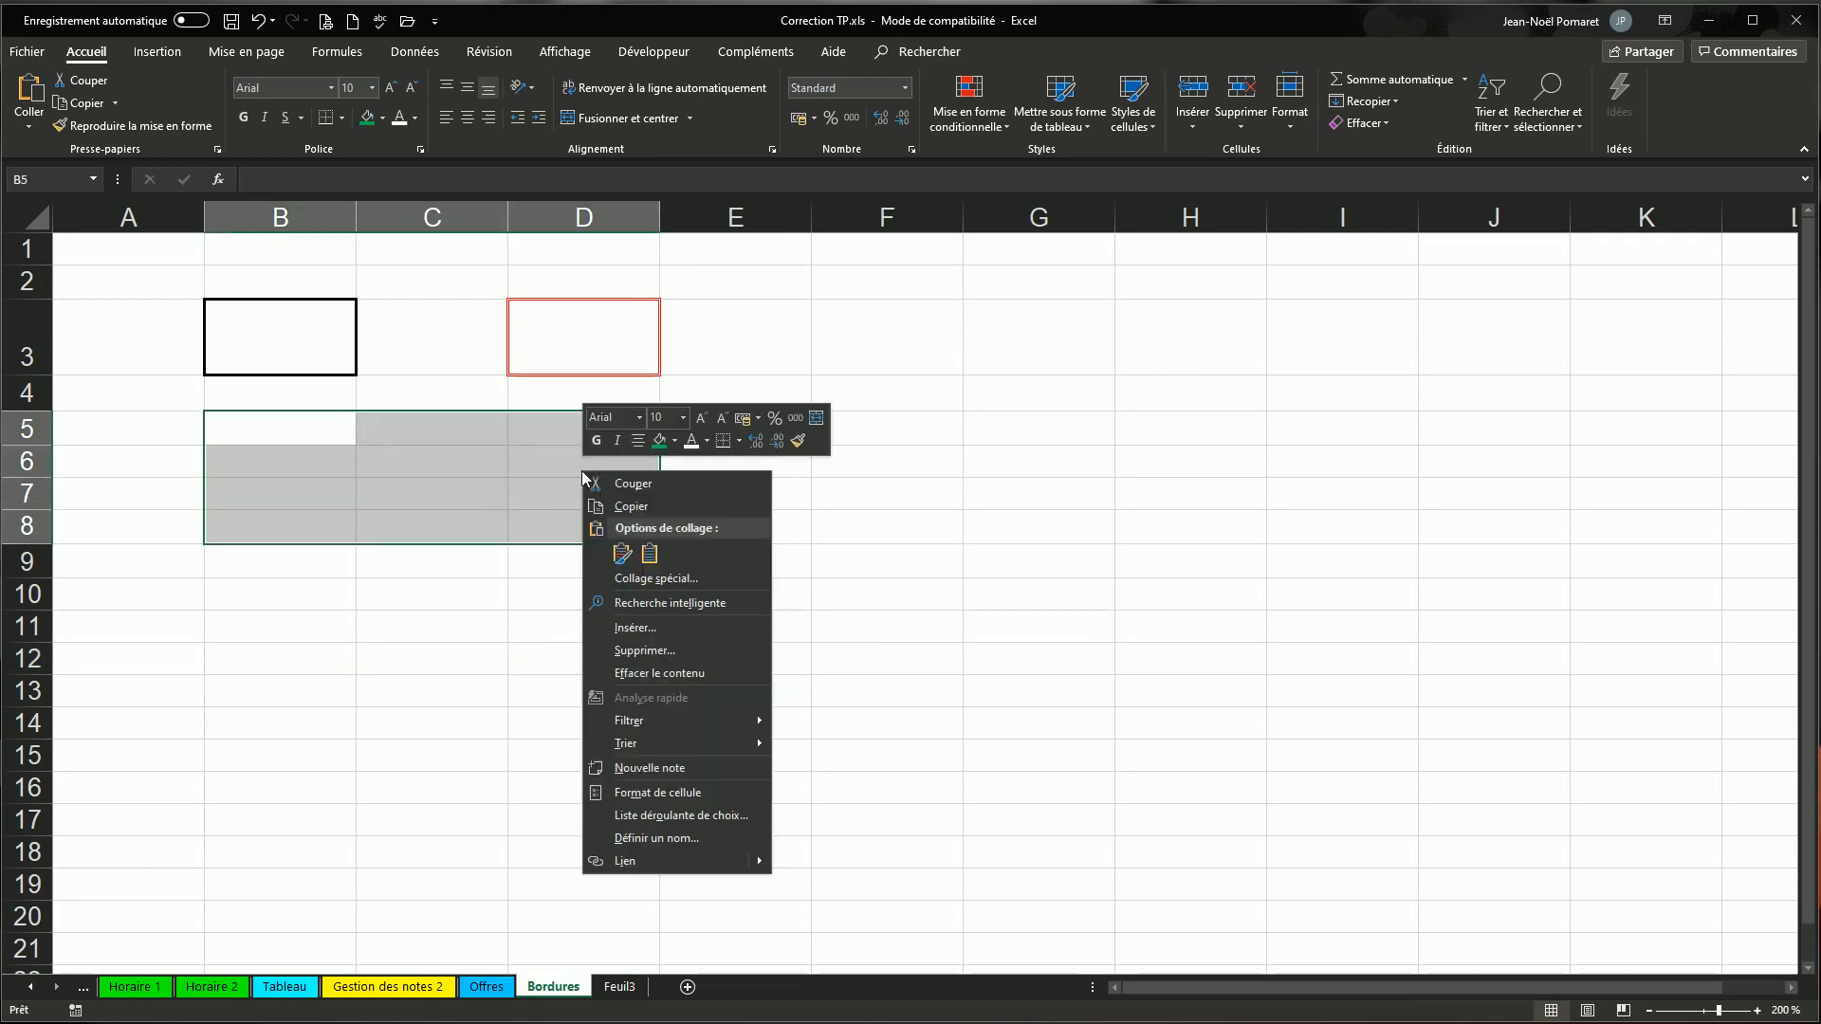
click(671, 793)
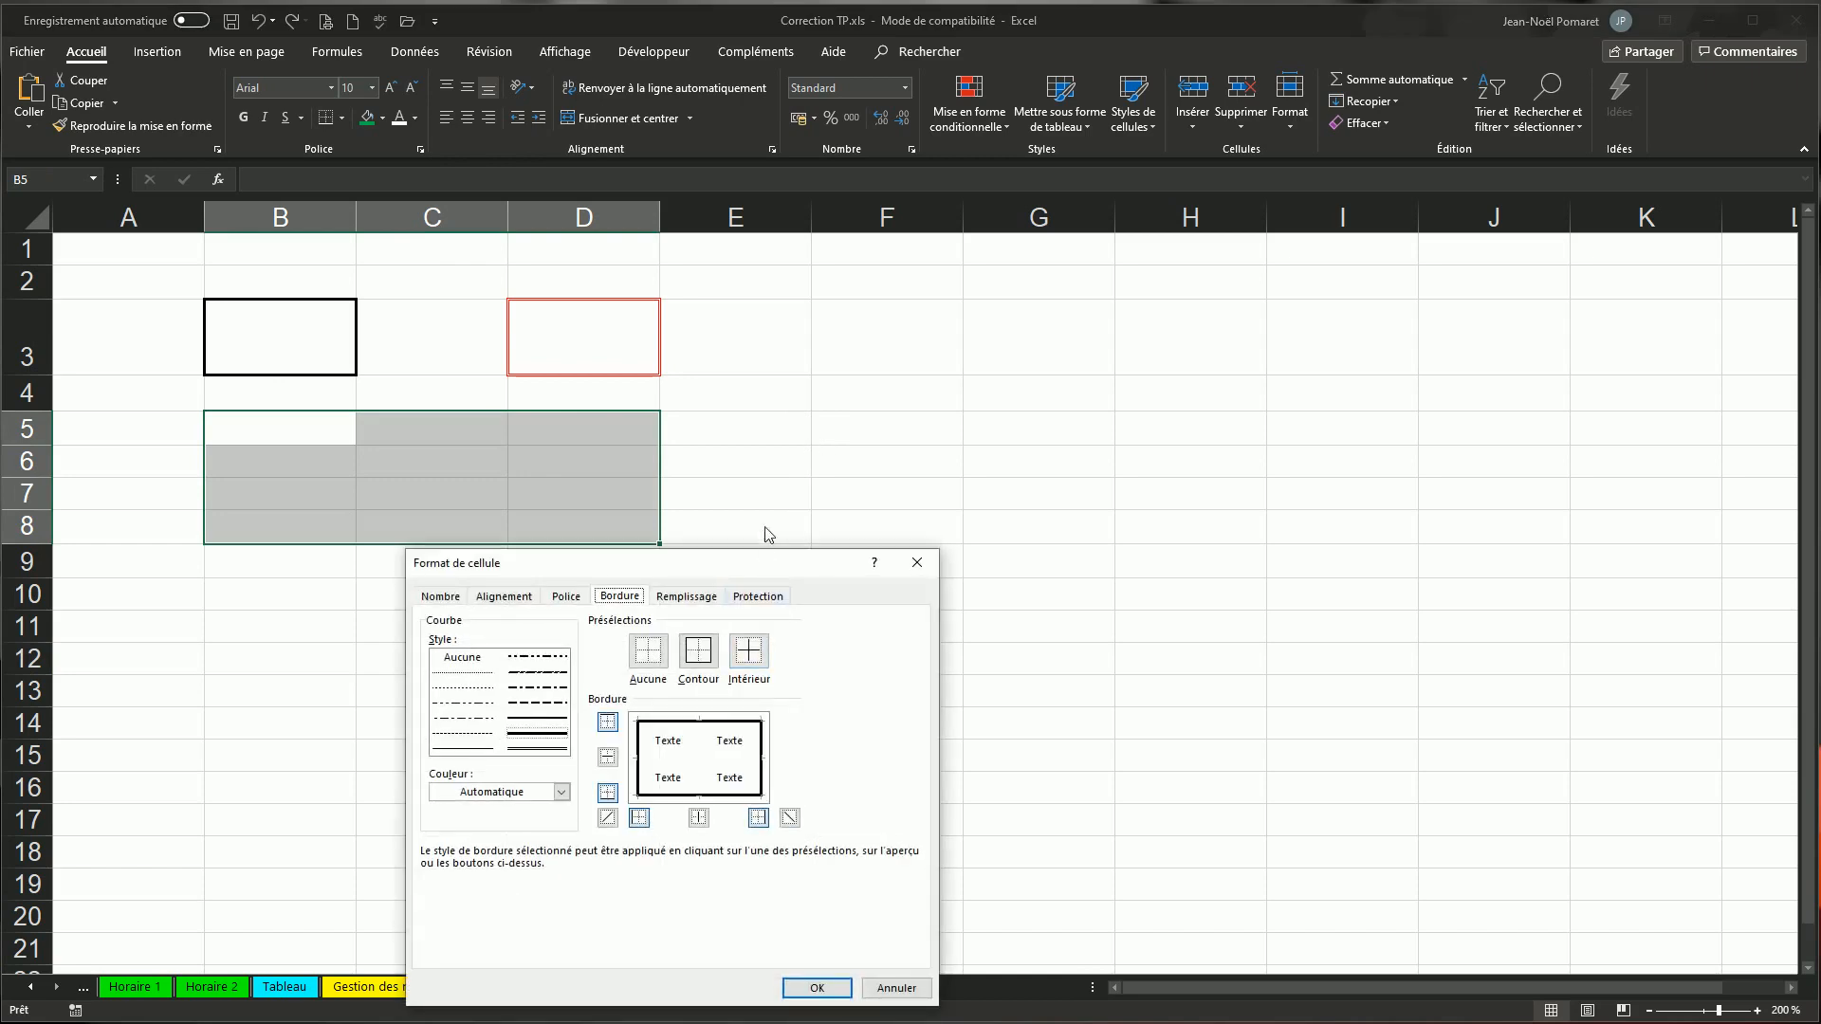
drag(758, 571, 1067, 284)
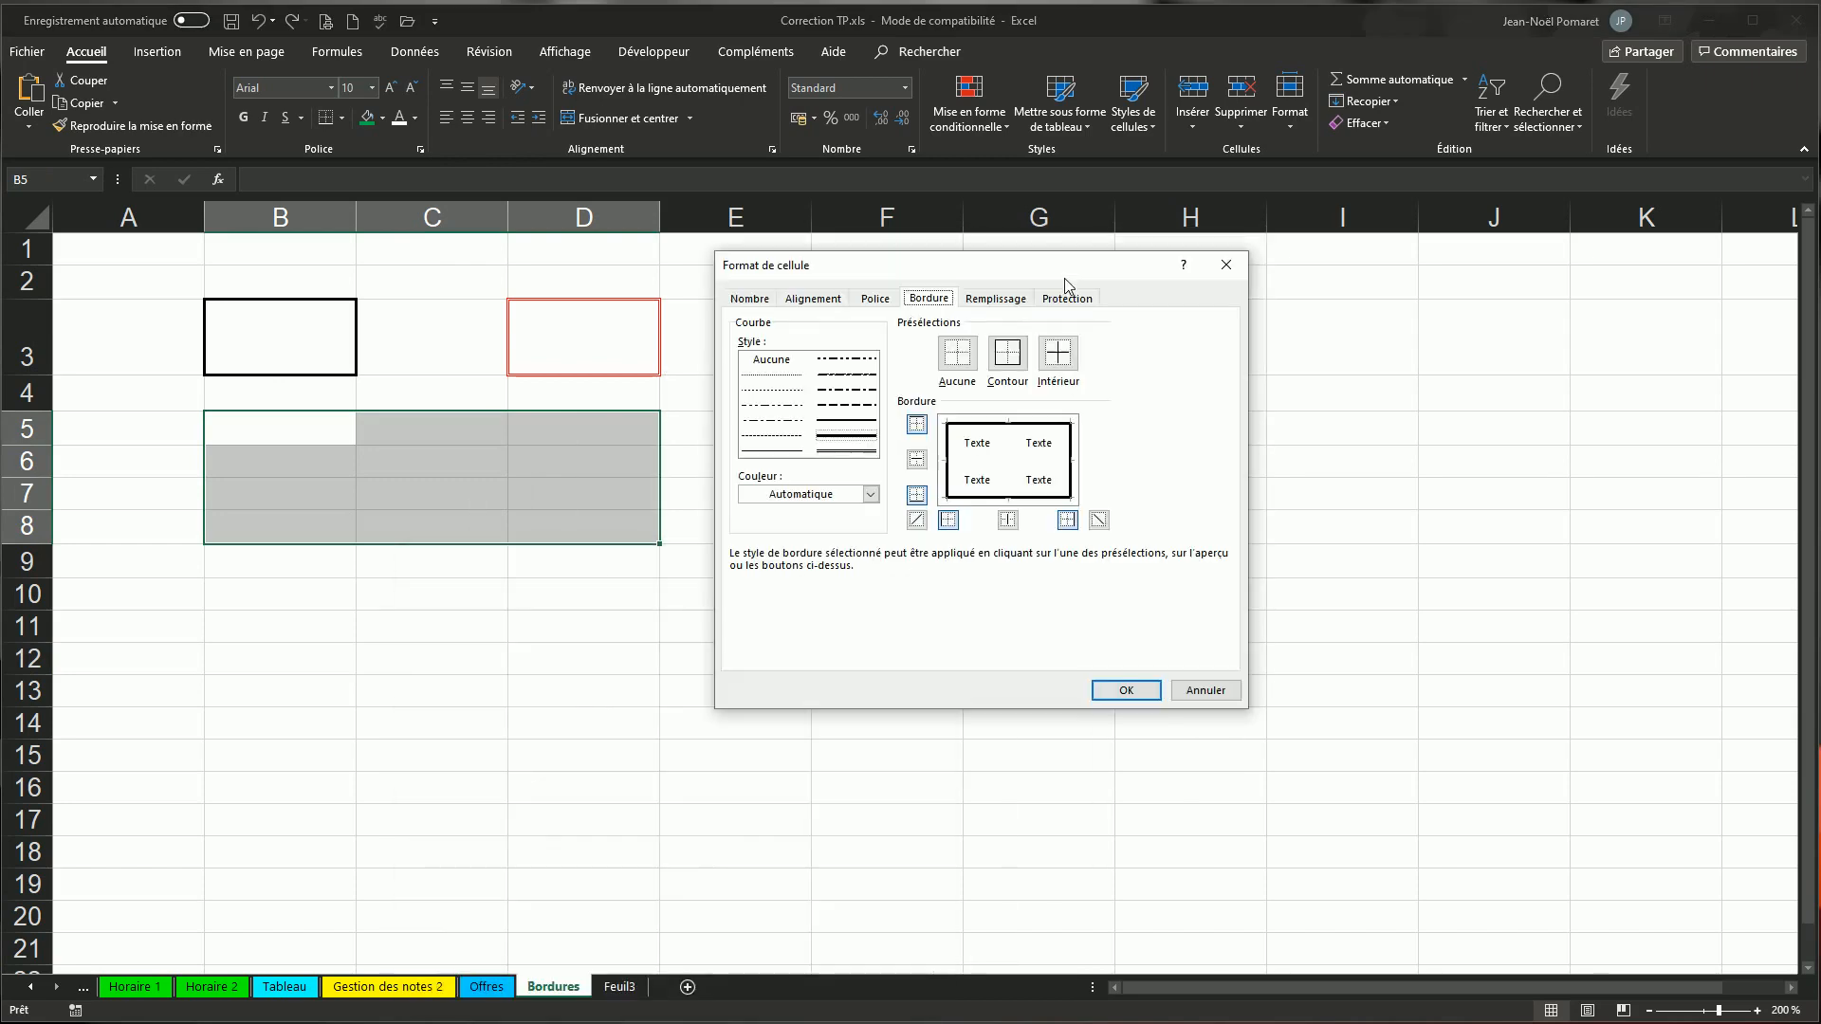
click(764, 450)
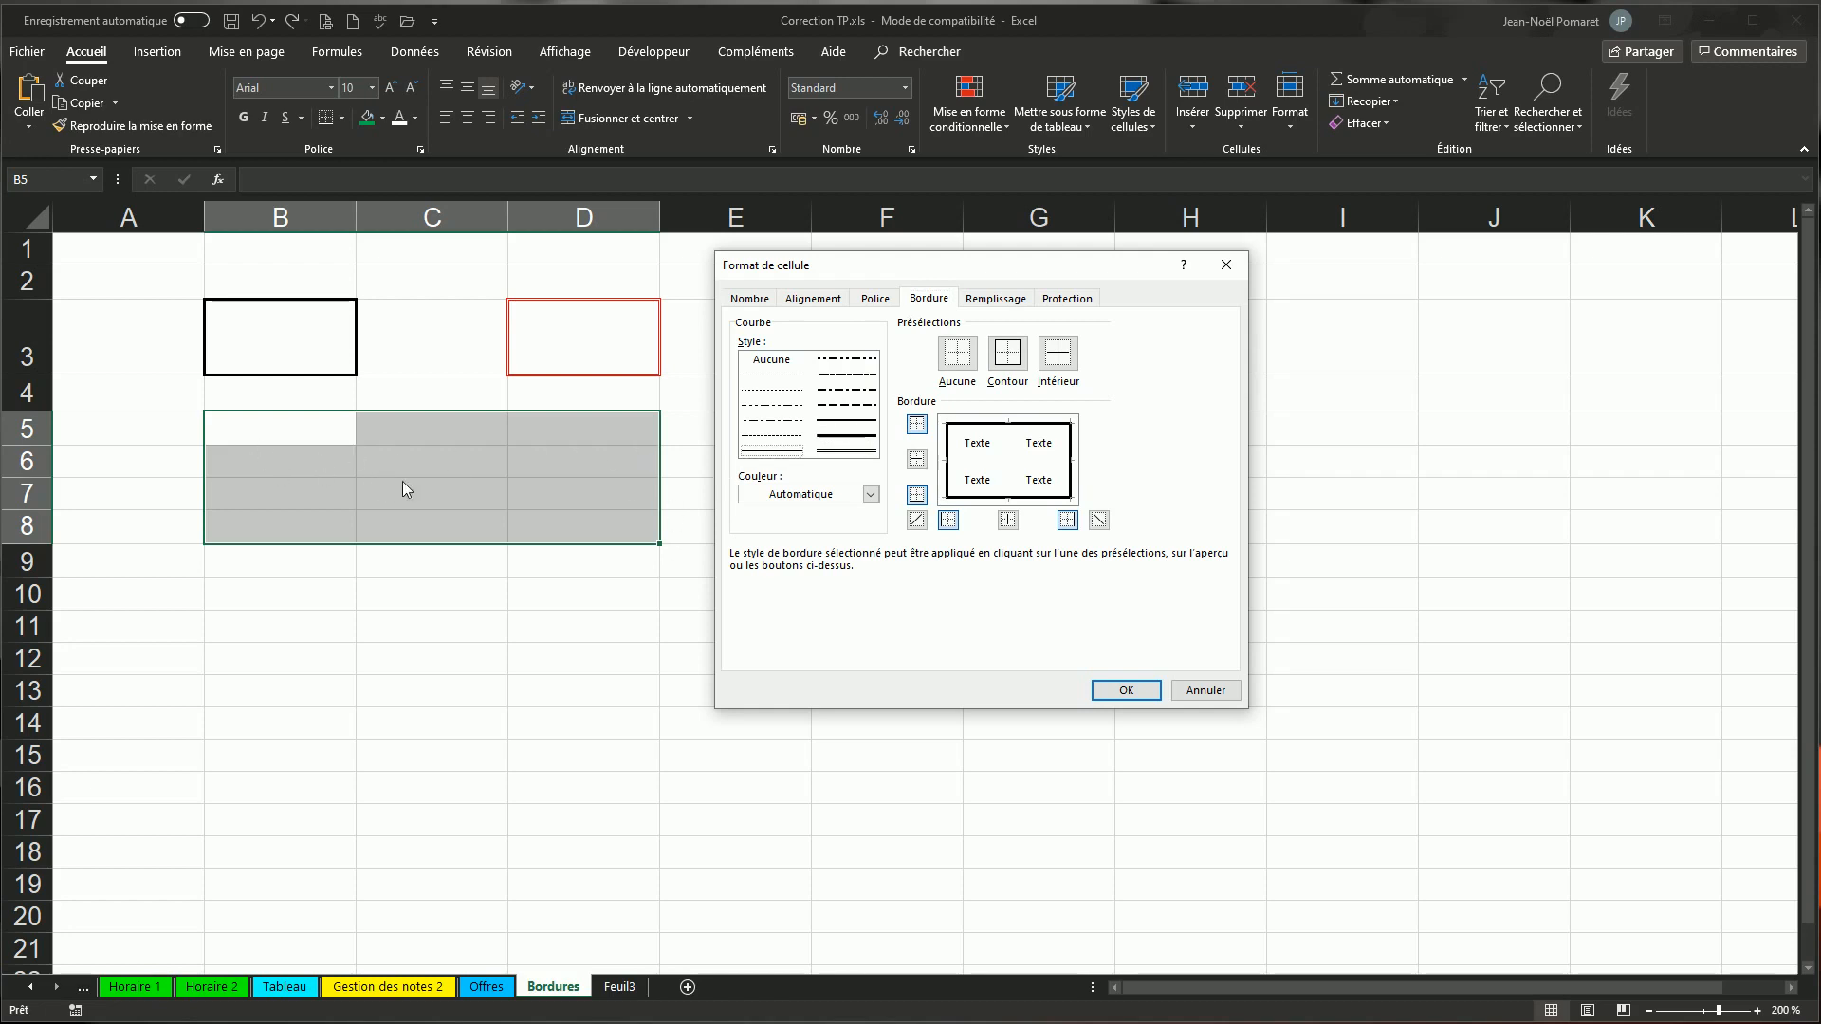
click(916, 461)
click(845, 423)
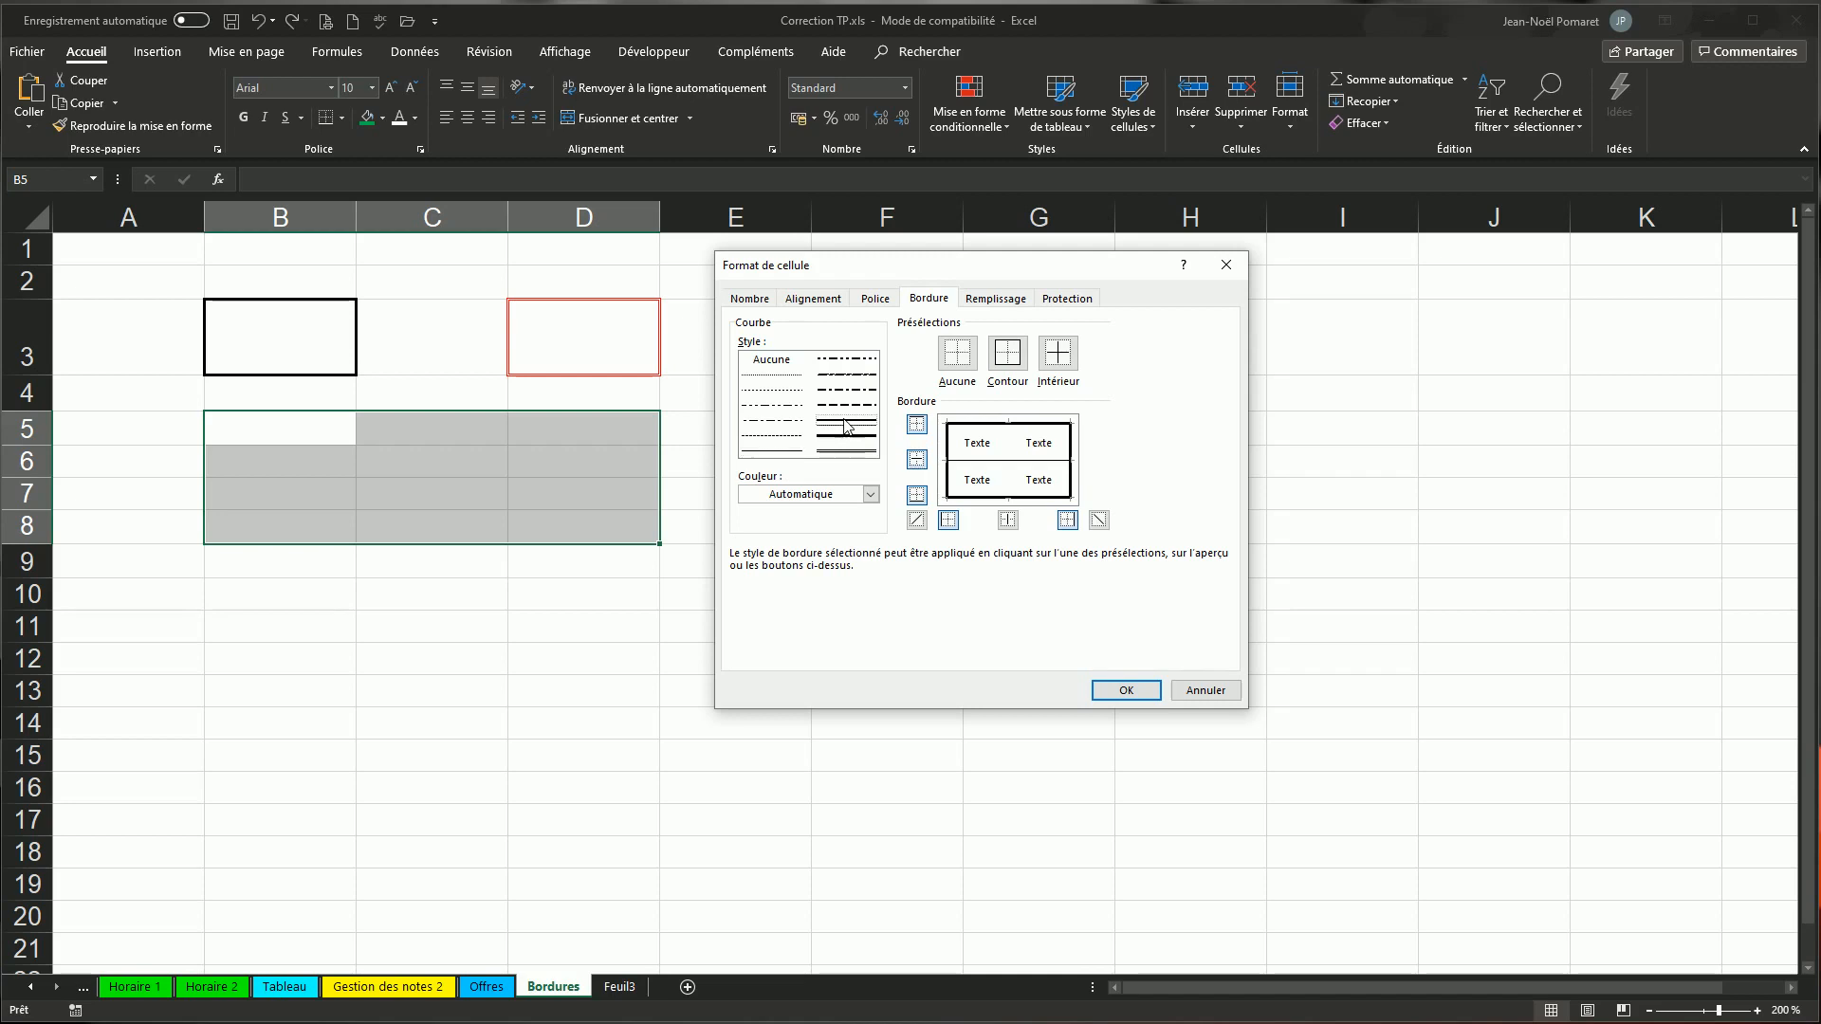
click(1007, 520)
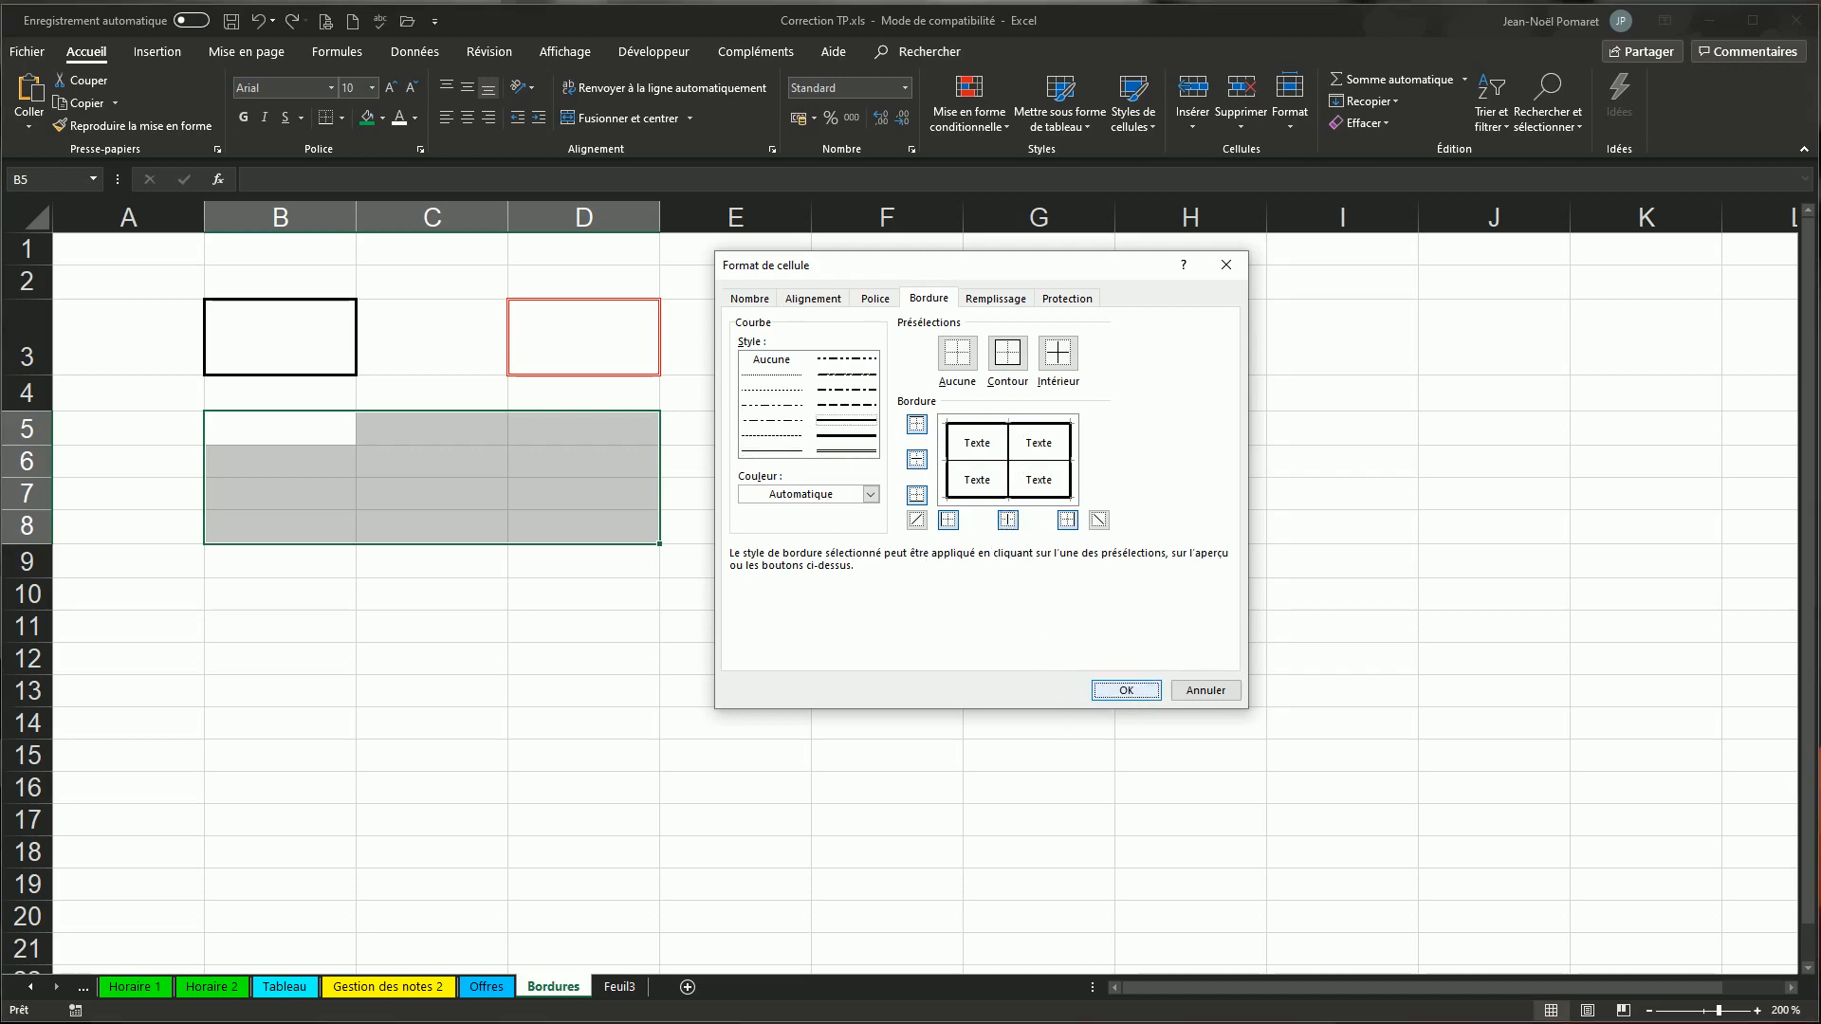
click(1126, 690)
click(602, 689)
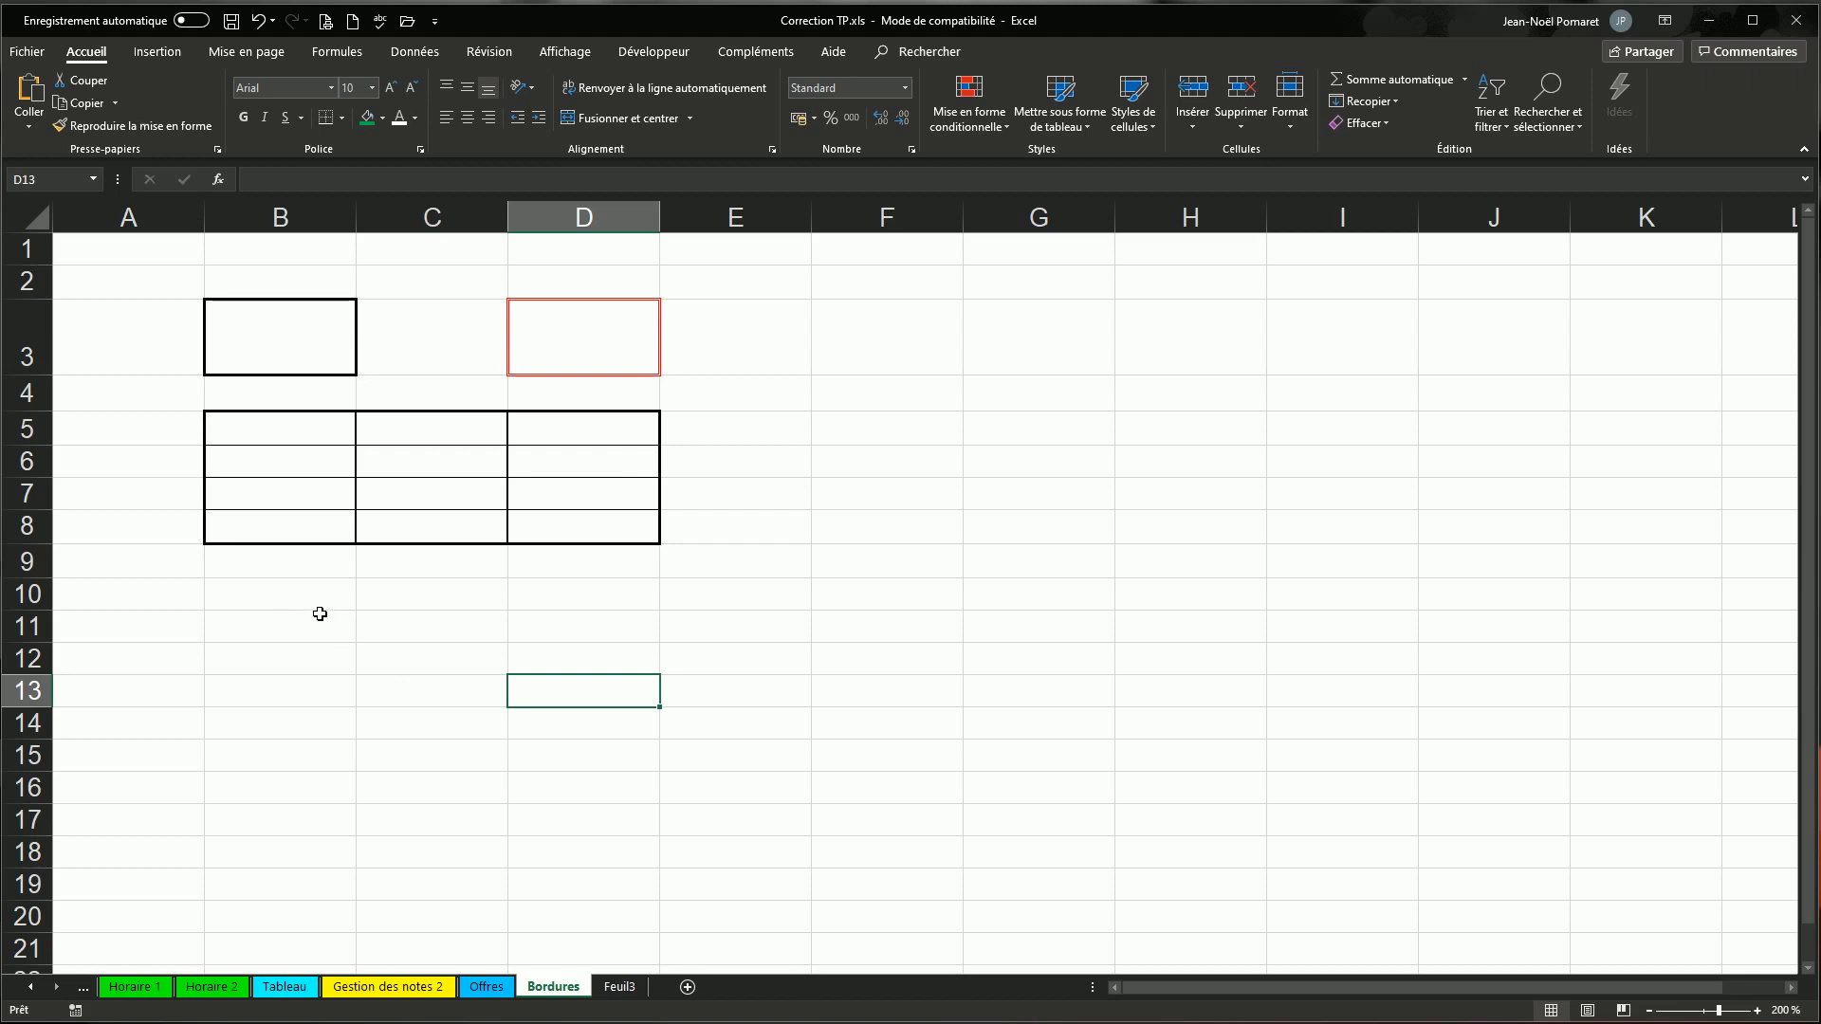
- Apply a thick outline border in the automatic color around the range B10:E10
click(248, 602)
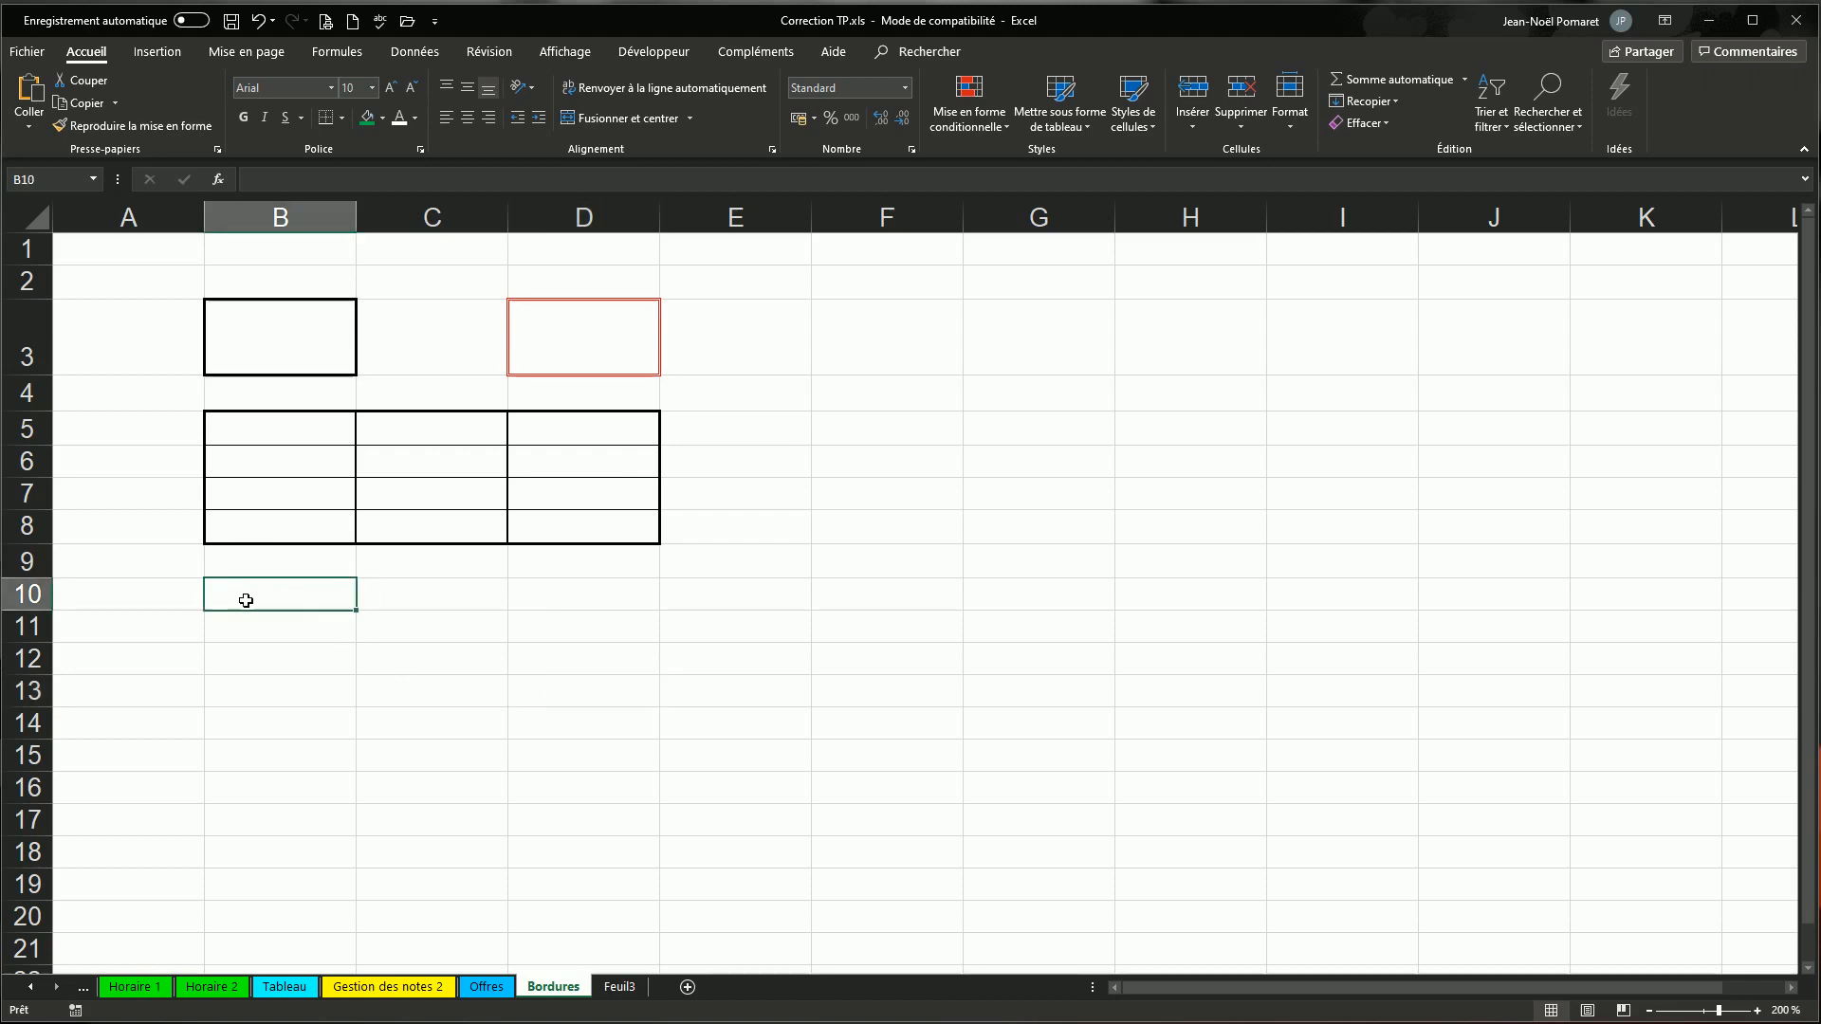
drag(246, 600, 789, 608)
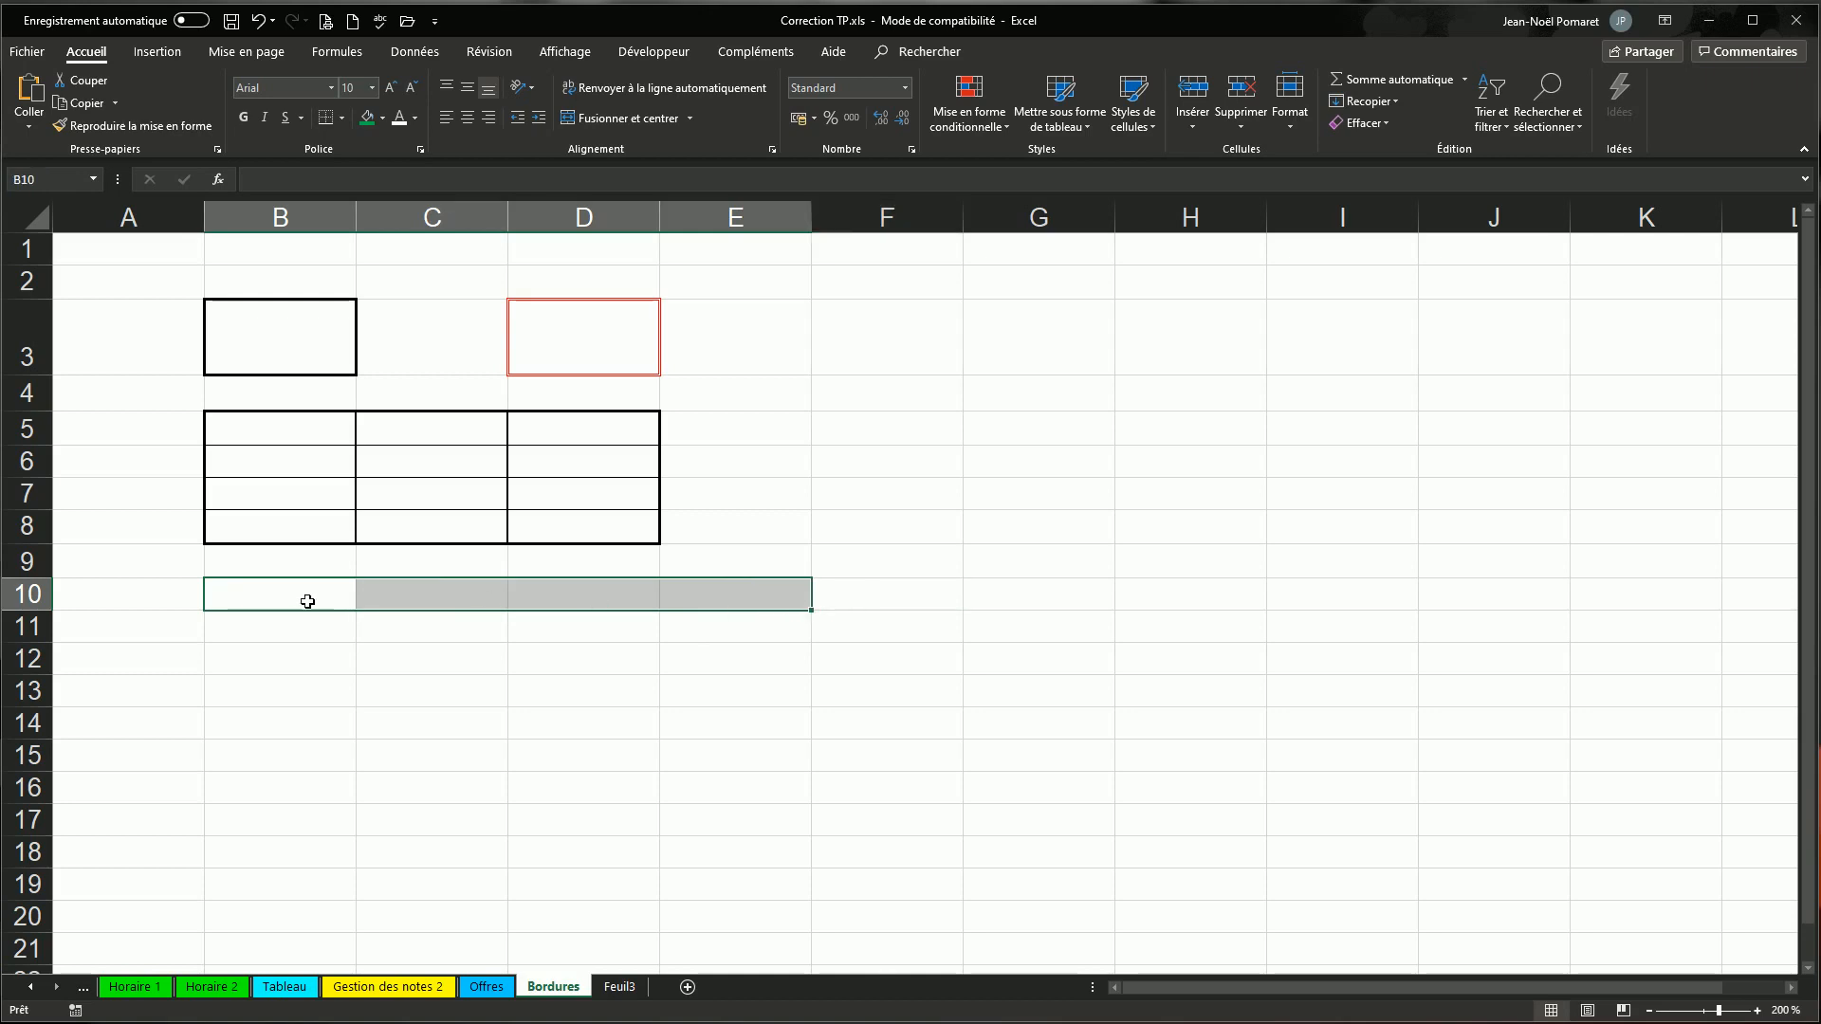
right_click(742, 604)
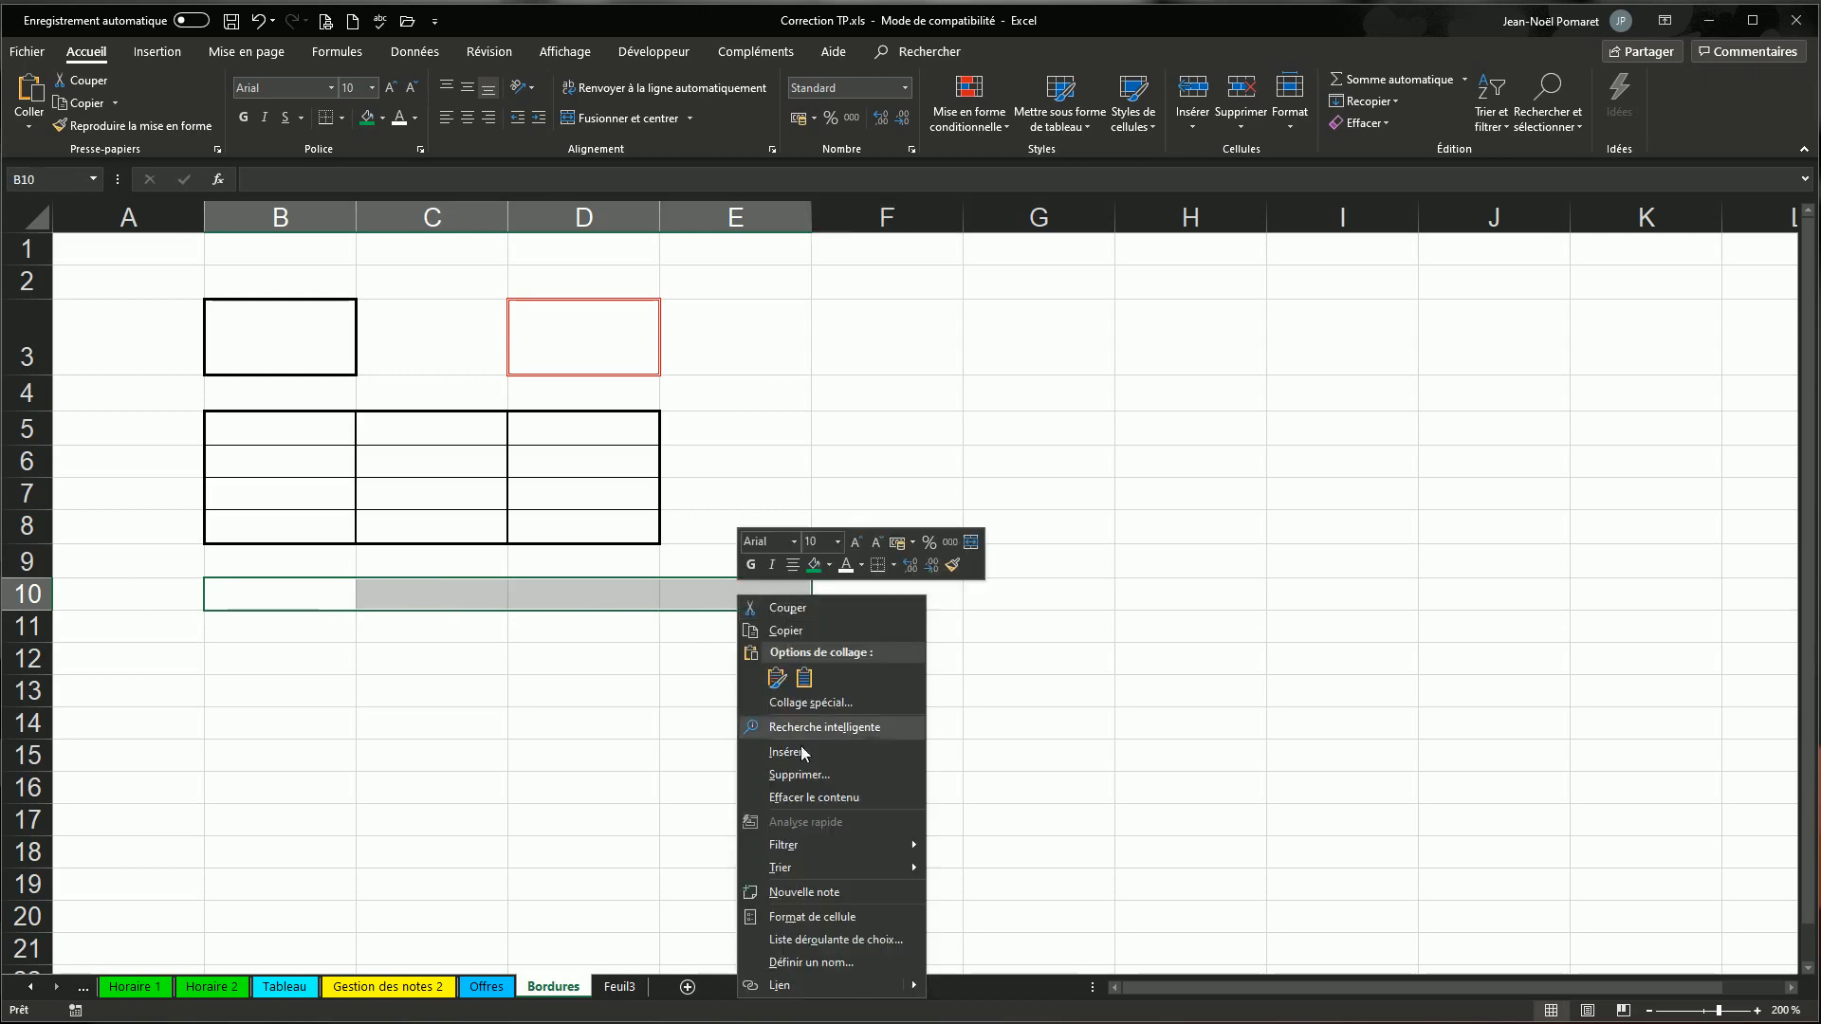
click(825, 919)
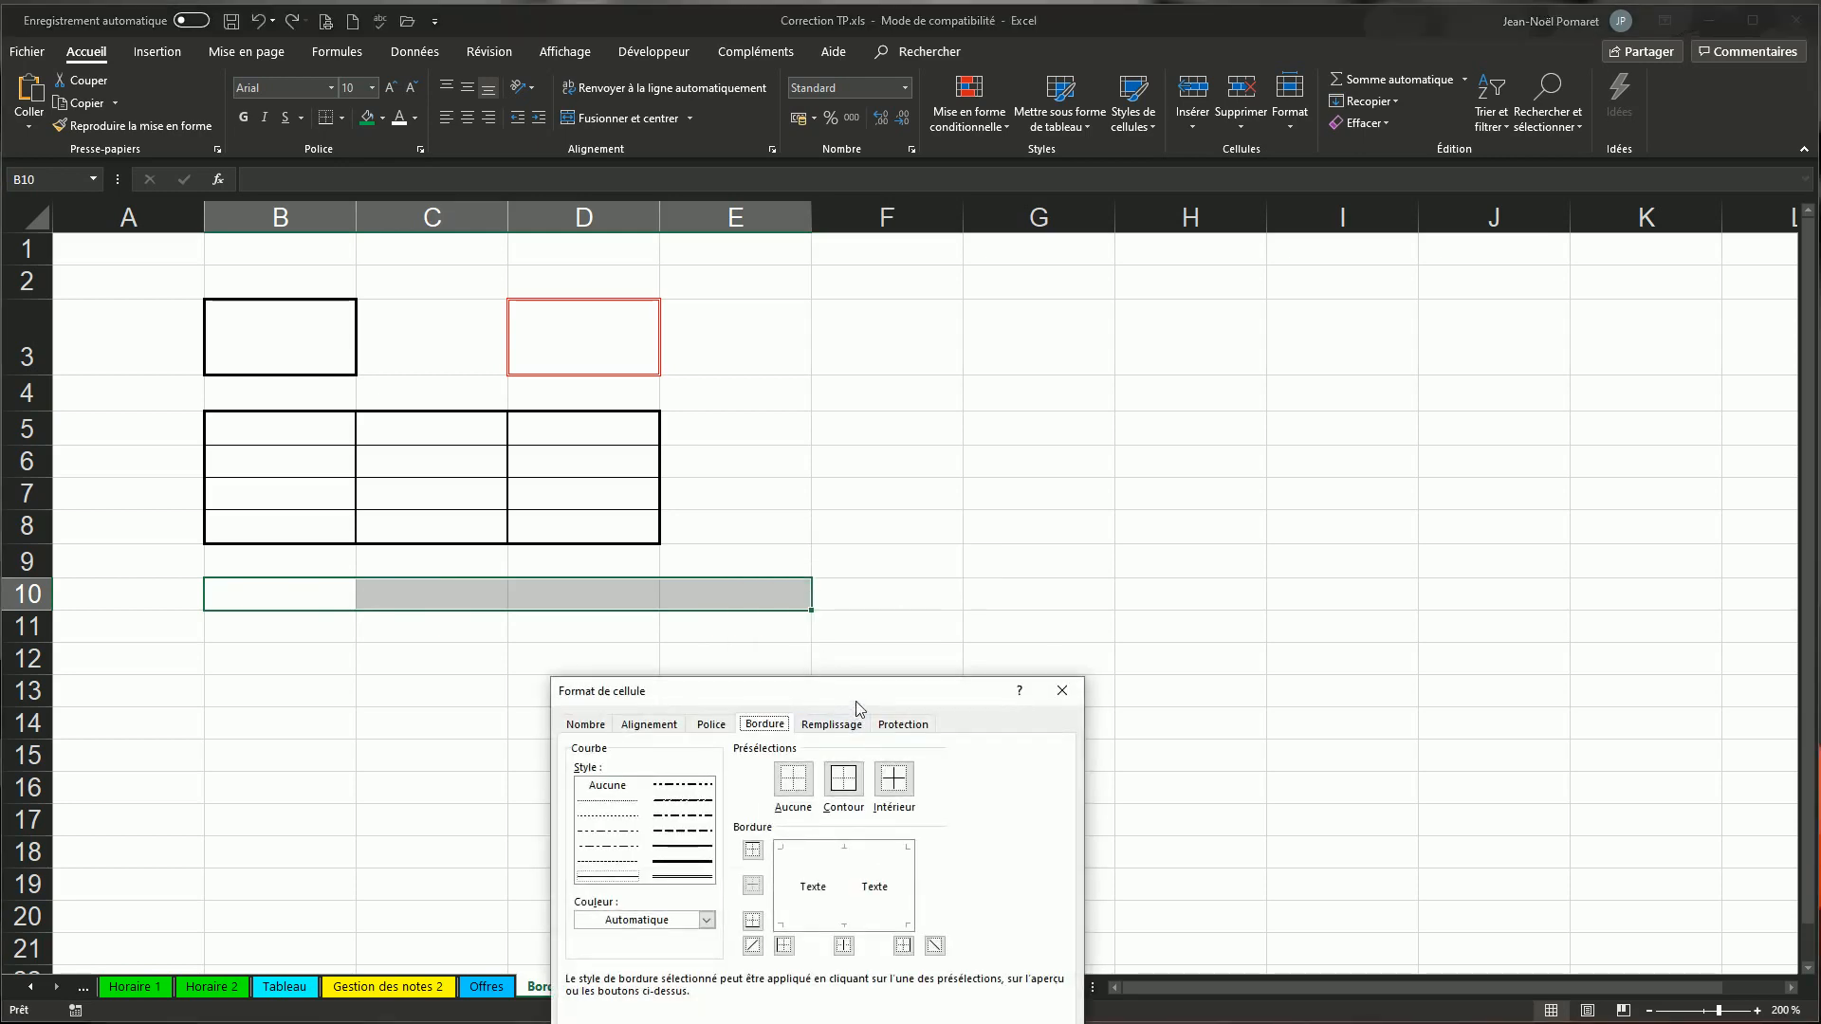
drag(857, 706, 1046, 305)
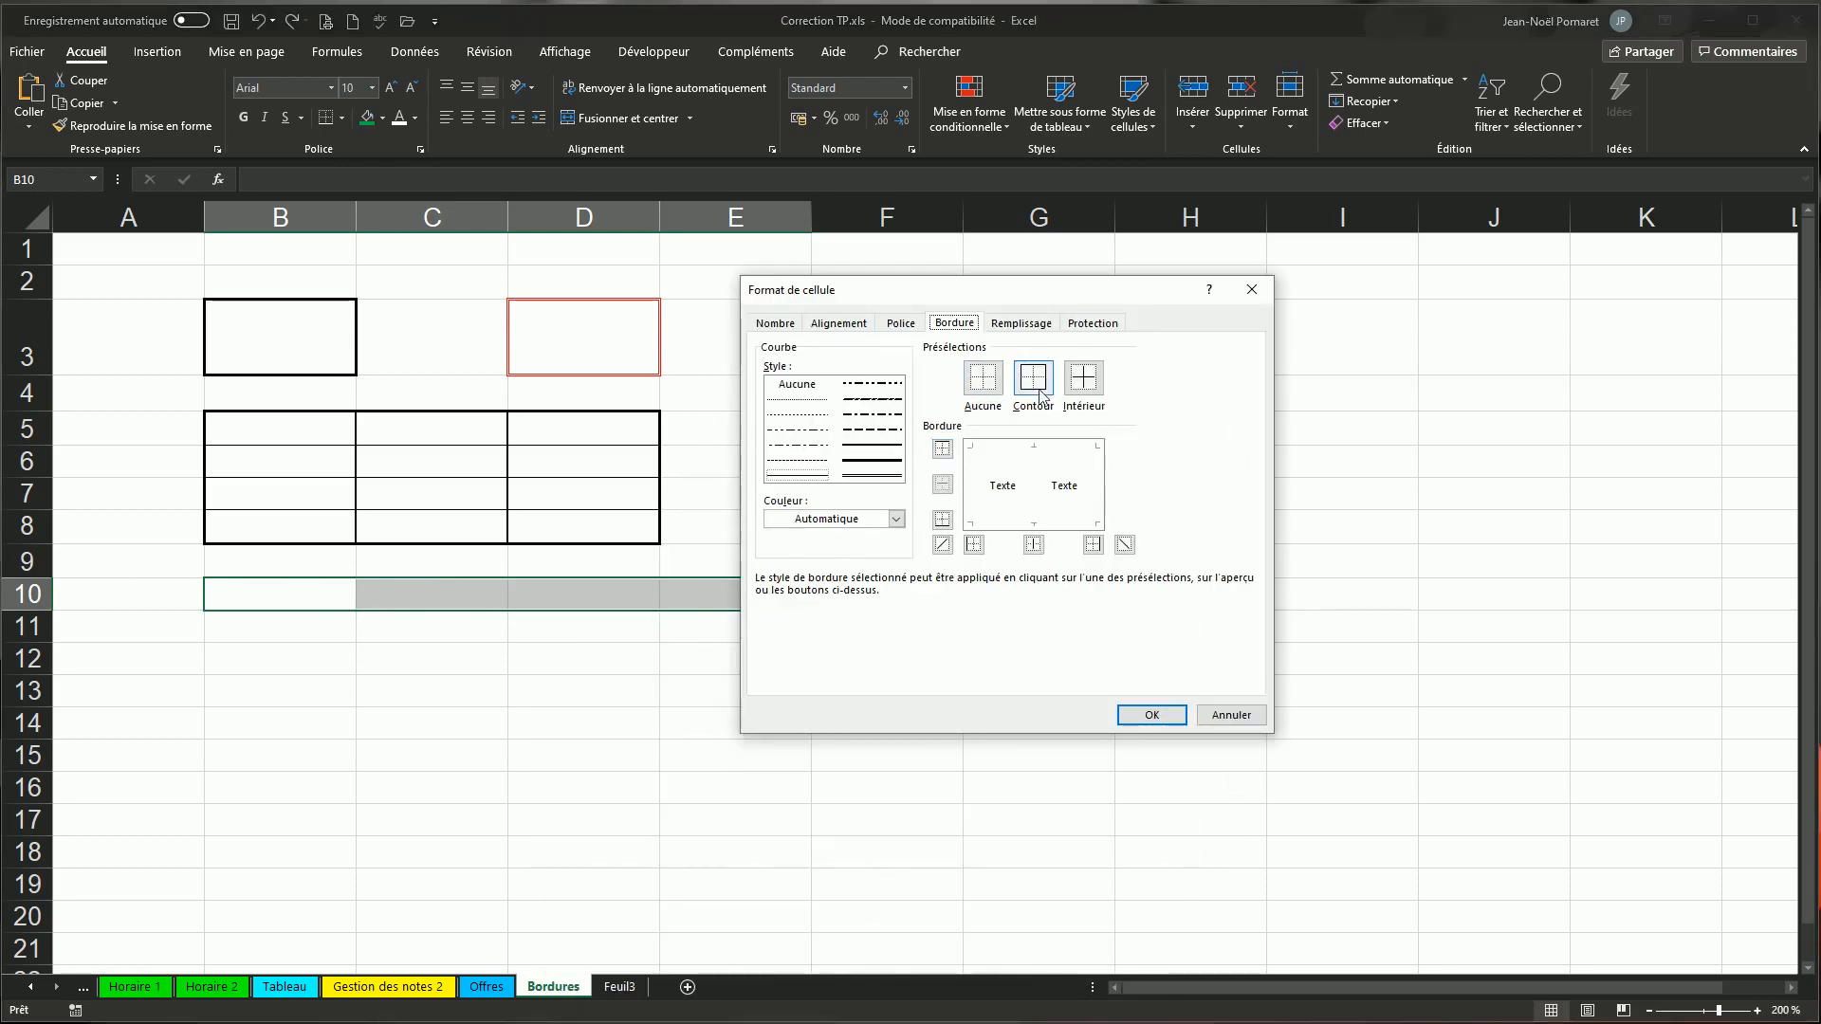
click(872, 460)
click(1031, 384)
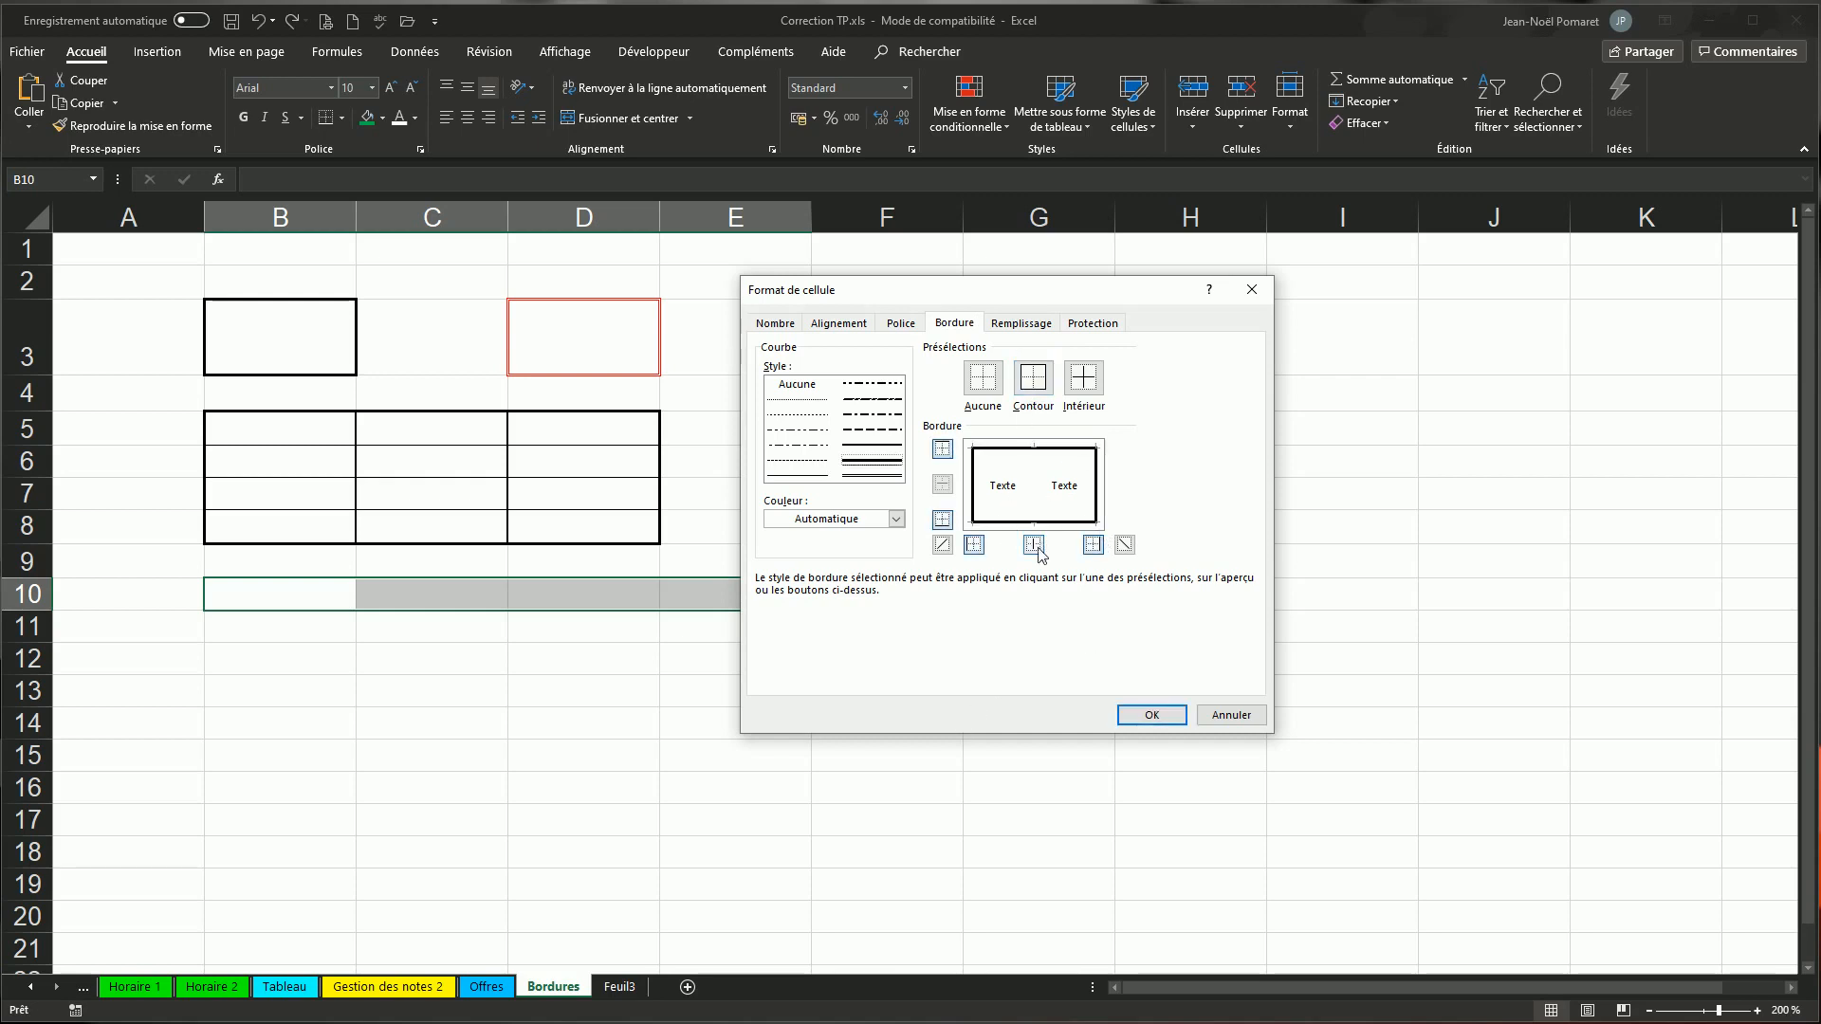
click(1130, 723)
click(597, 731)
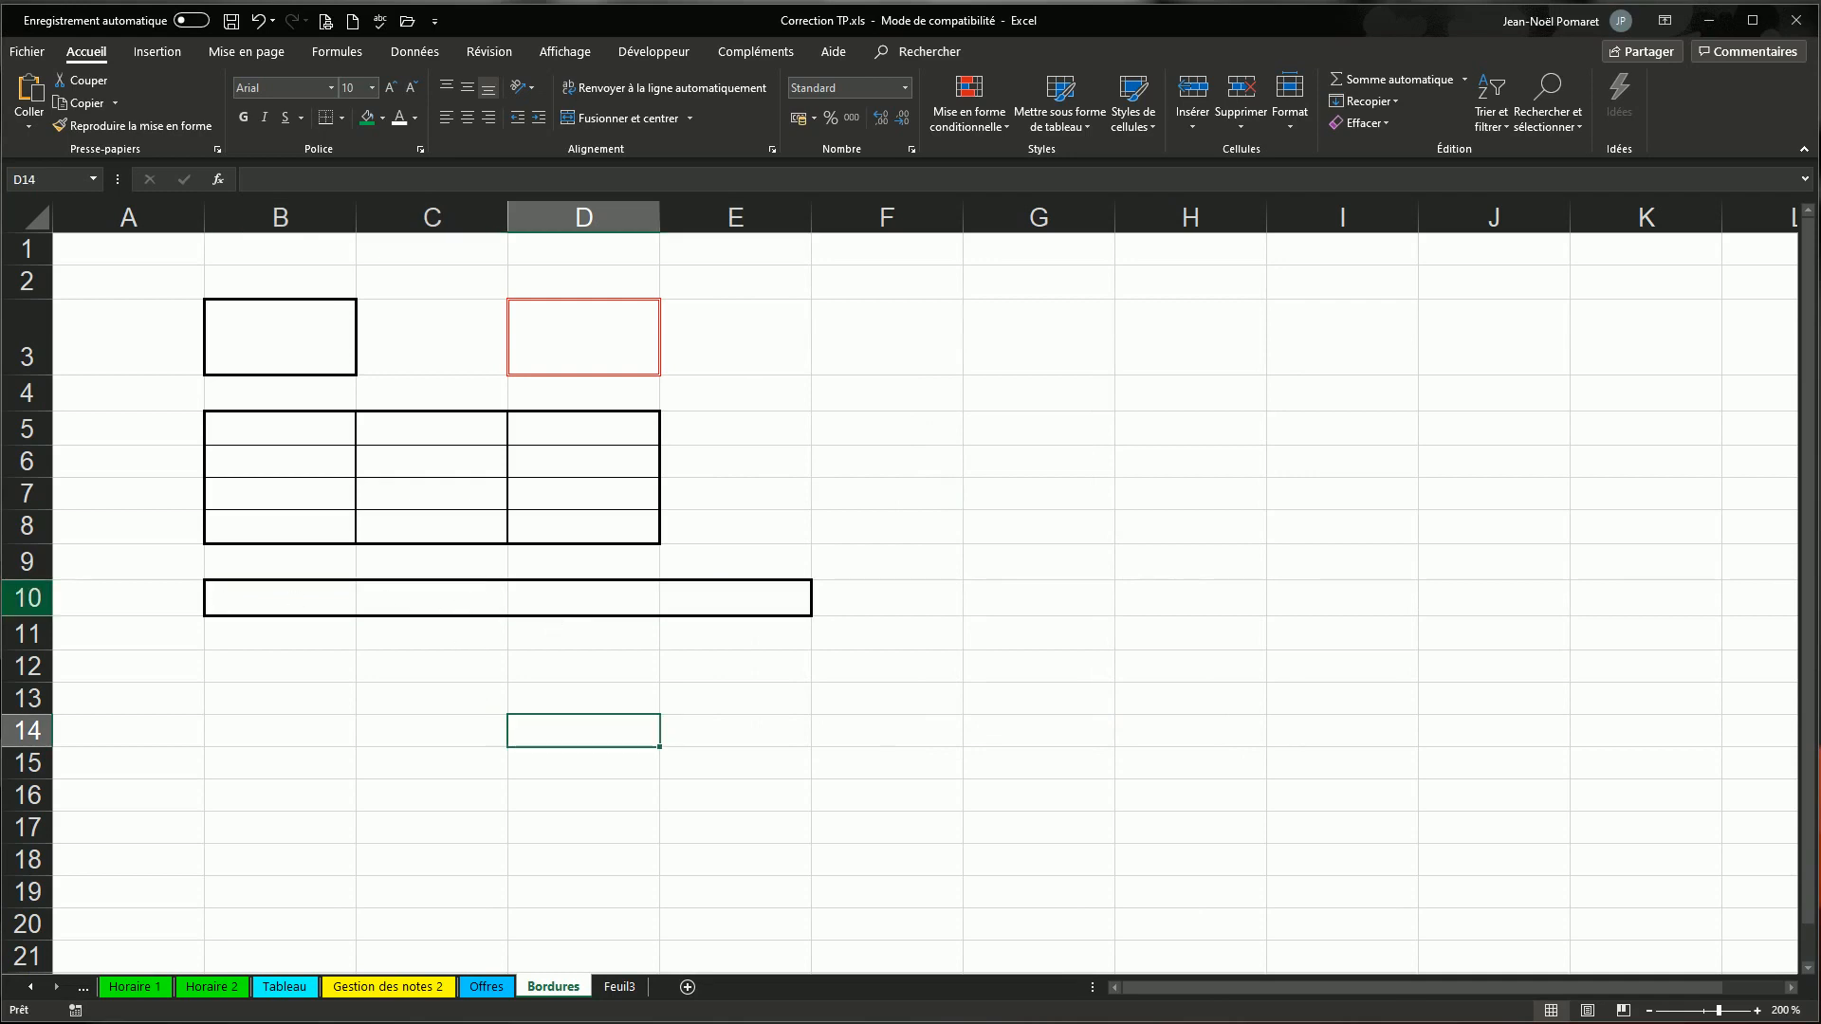
- Set the height of row 10 to 50
click(38, 598)
right_click(42, 598)
click(114, 821)
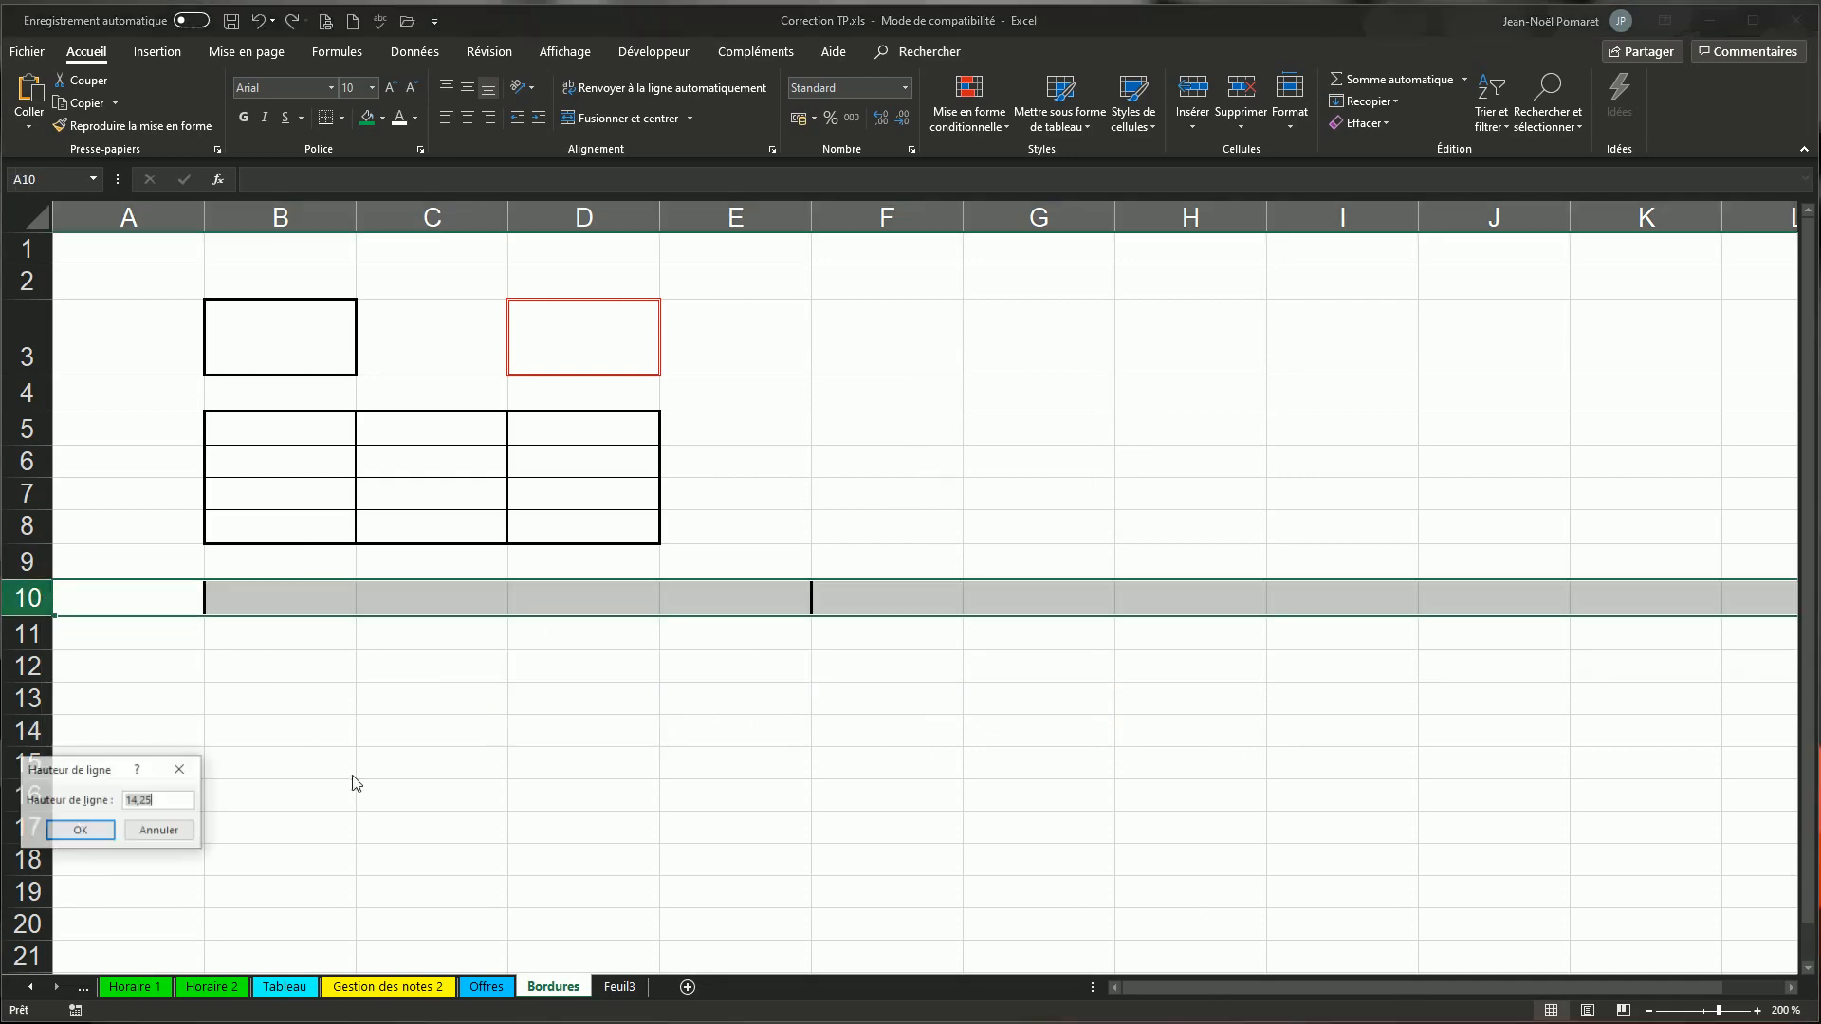
text(56)
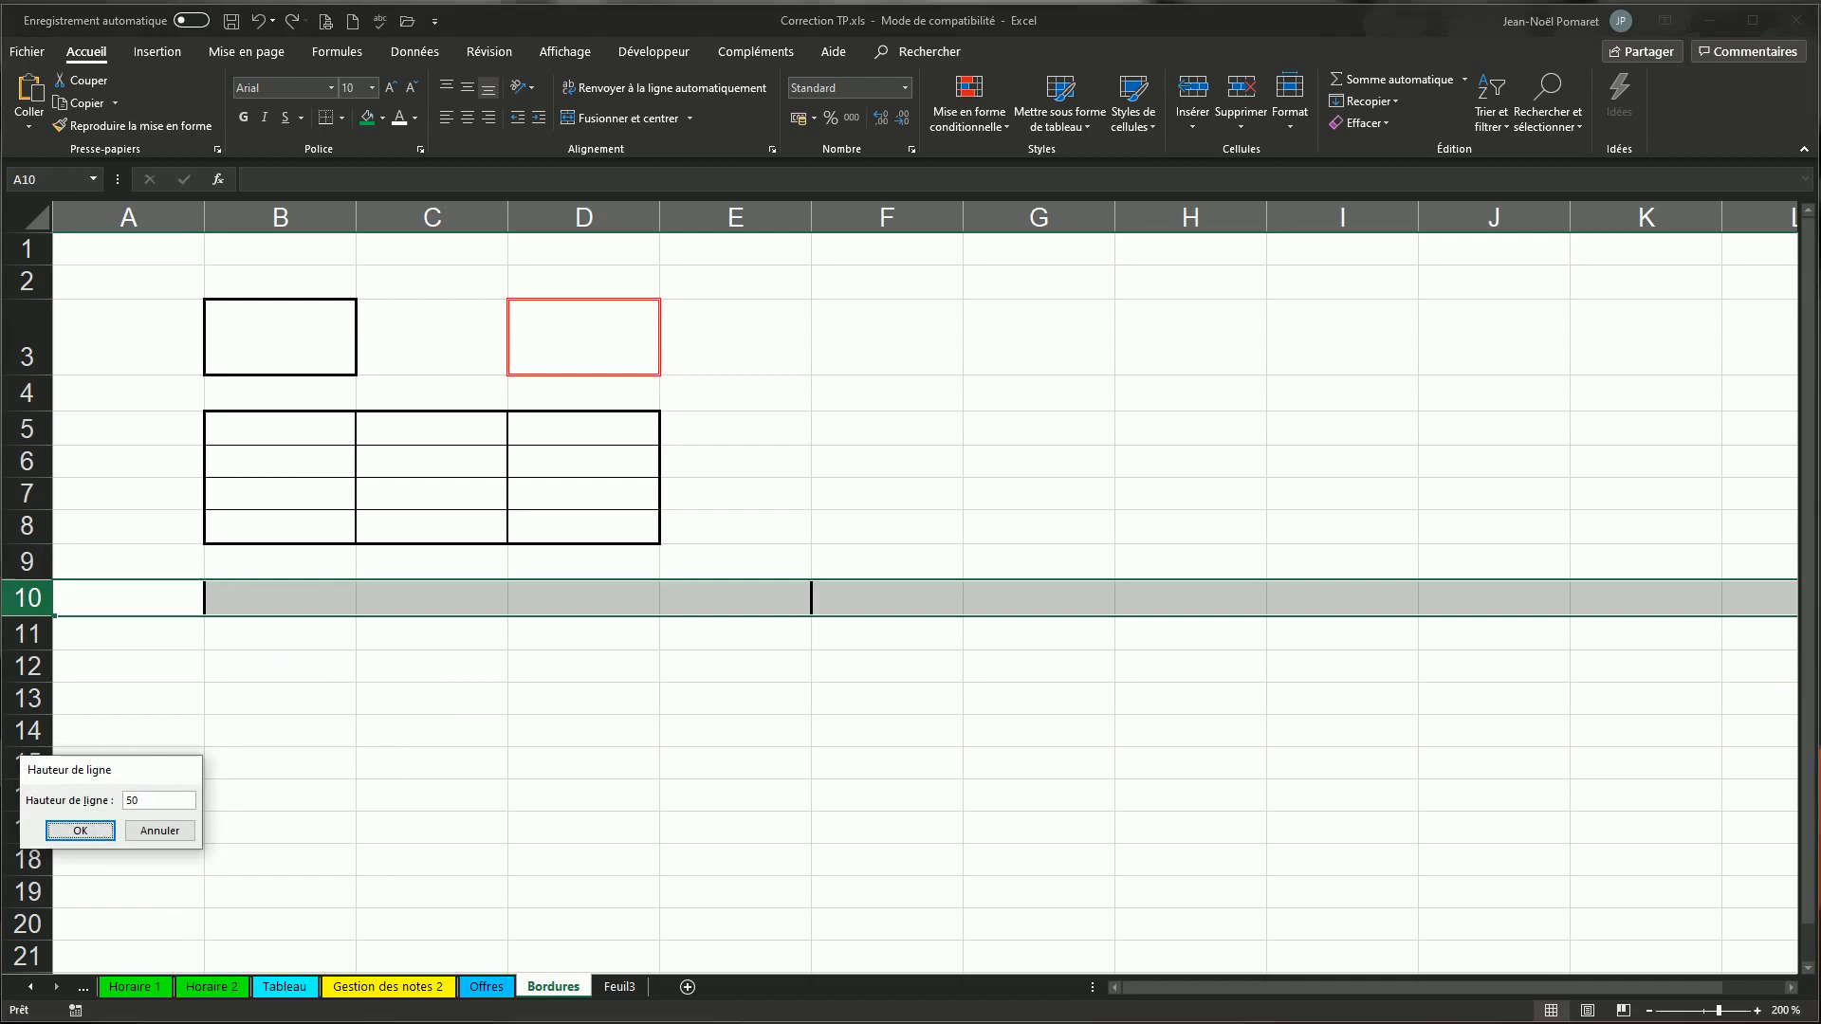
key(Return)
- Enter the text "titre" in cell B10
click(264, 638)
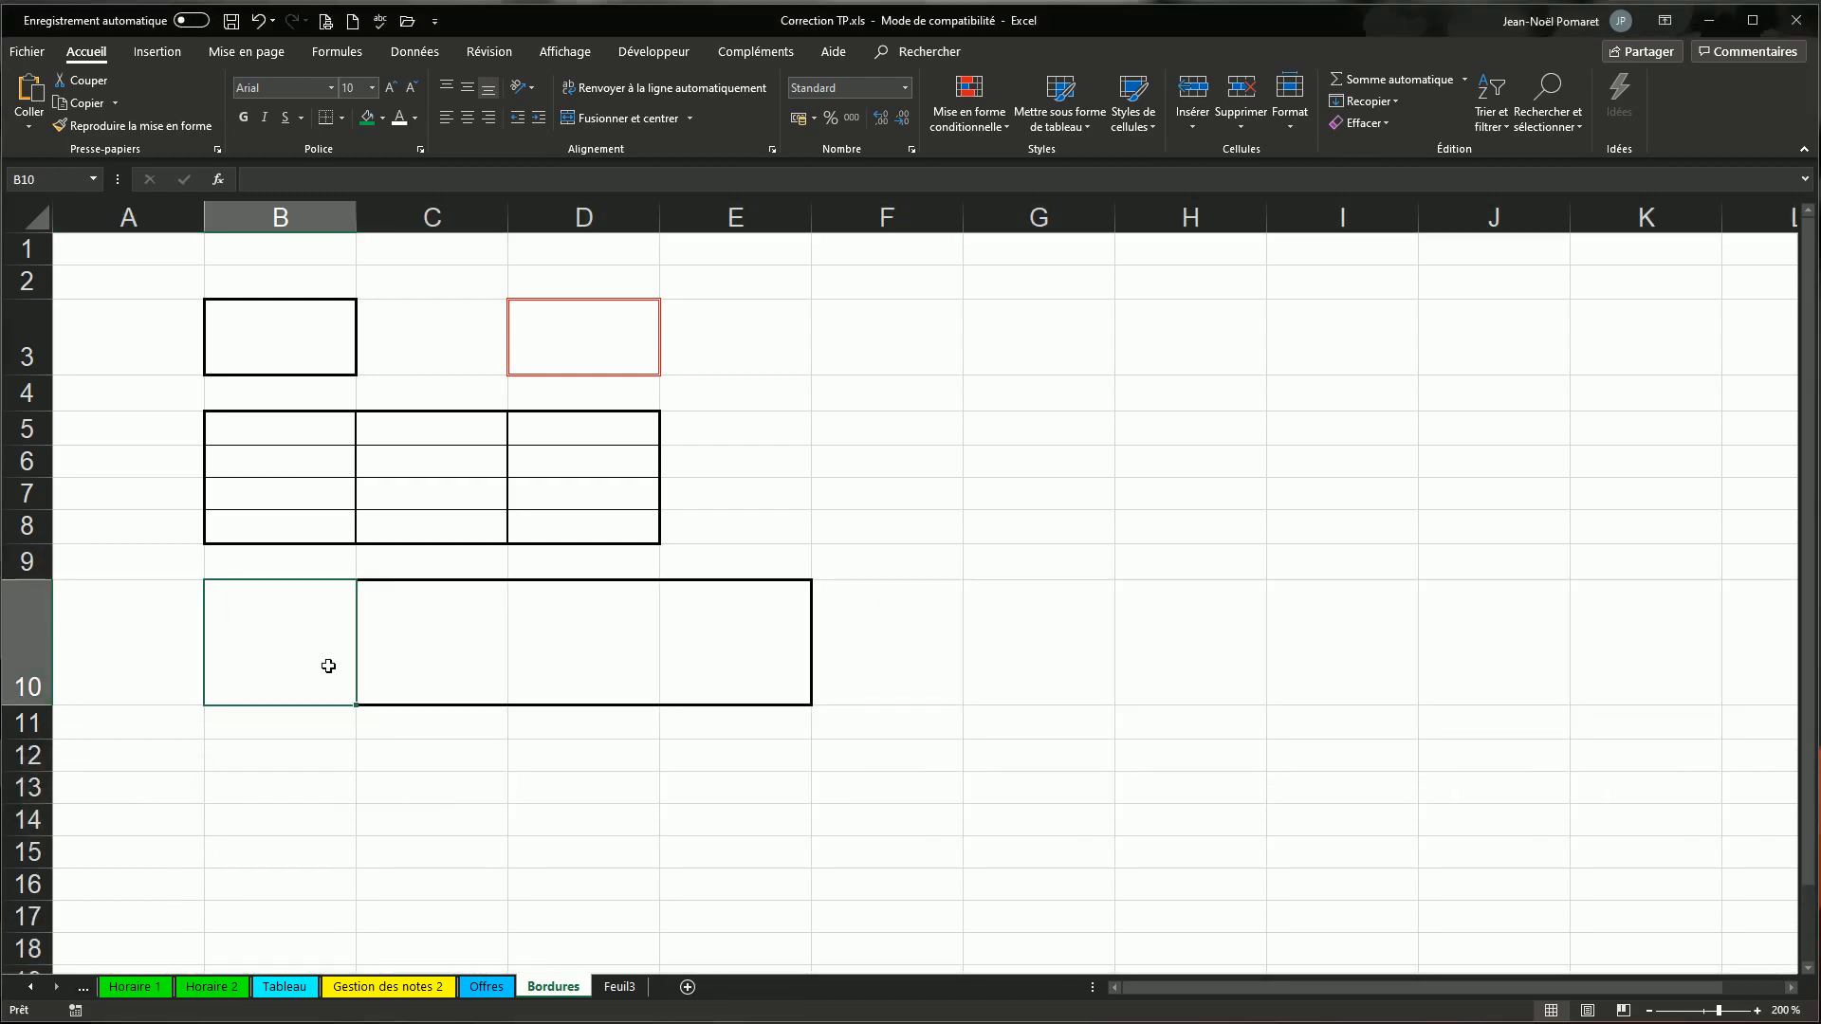
text(texte)
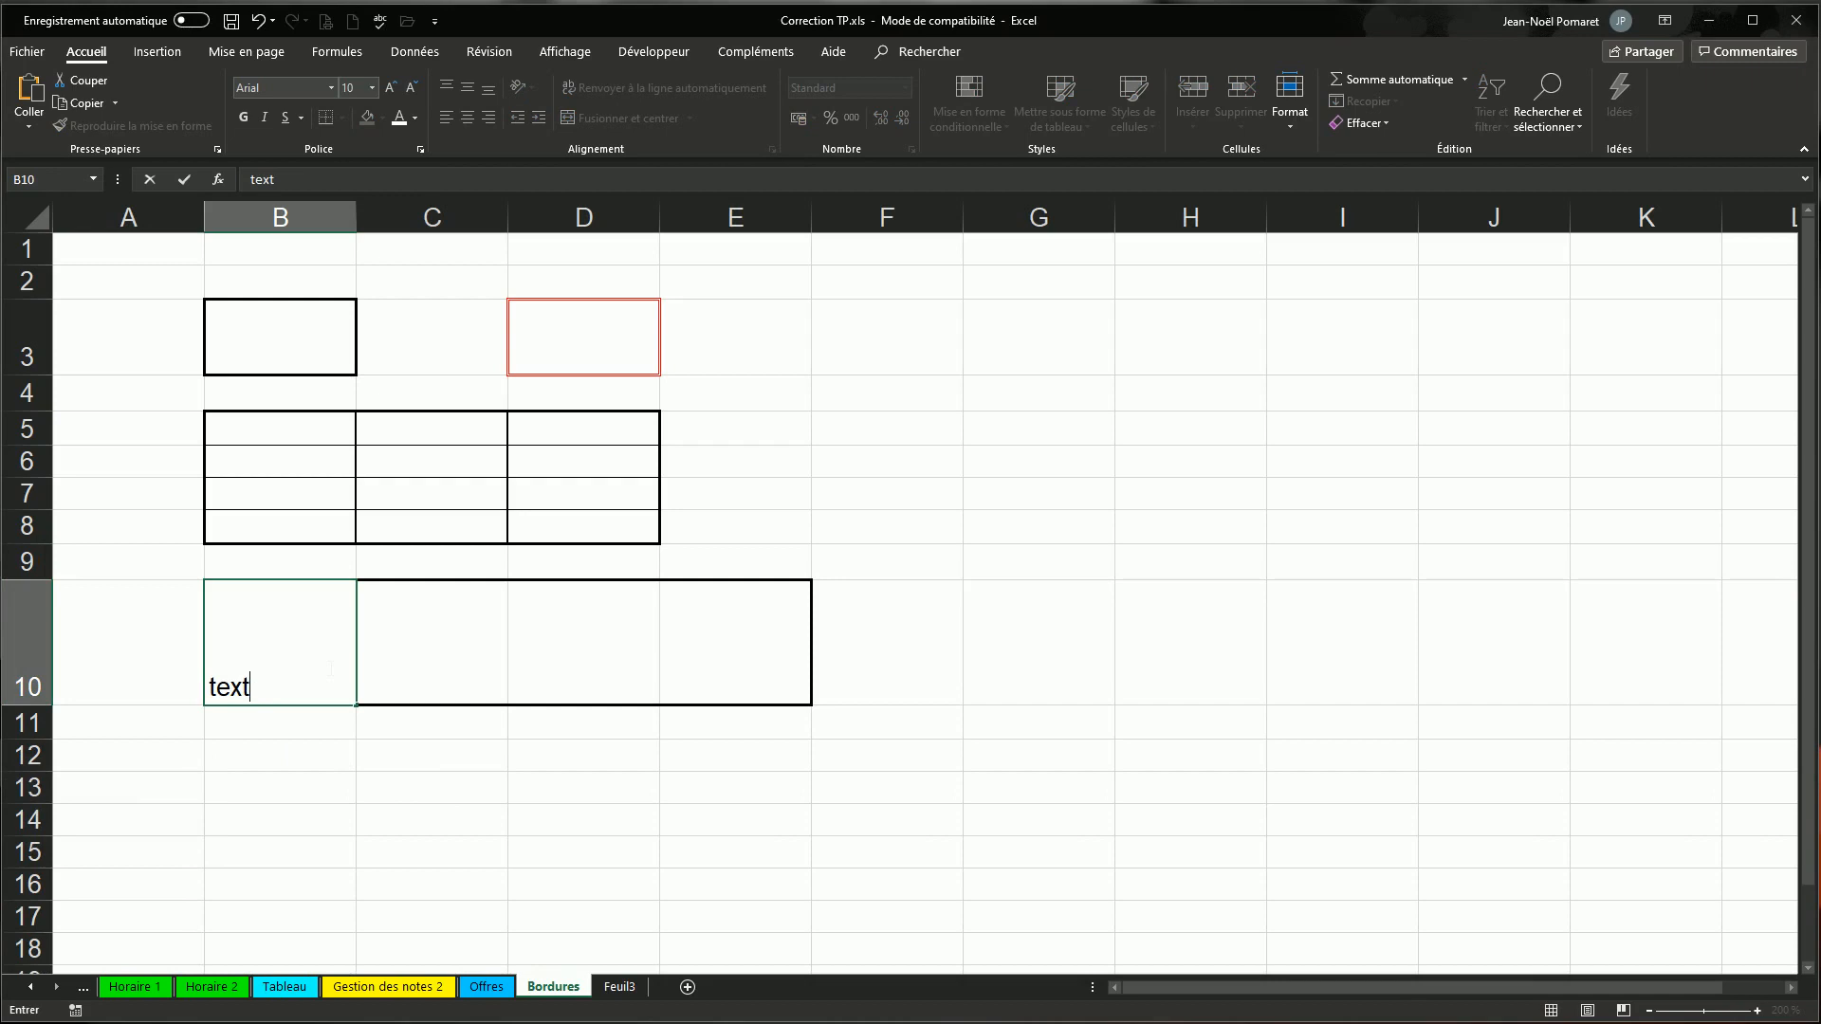
key(BackSpace)
key(BackSpace)
key(BackSpace)
text(itre)
key(Left)
key(Right)
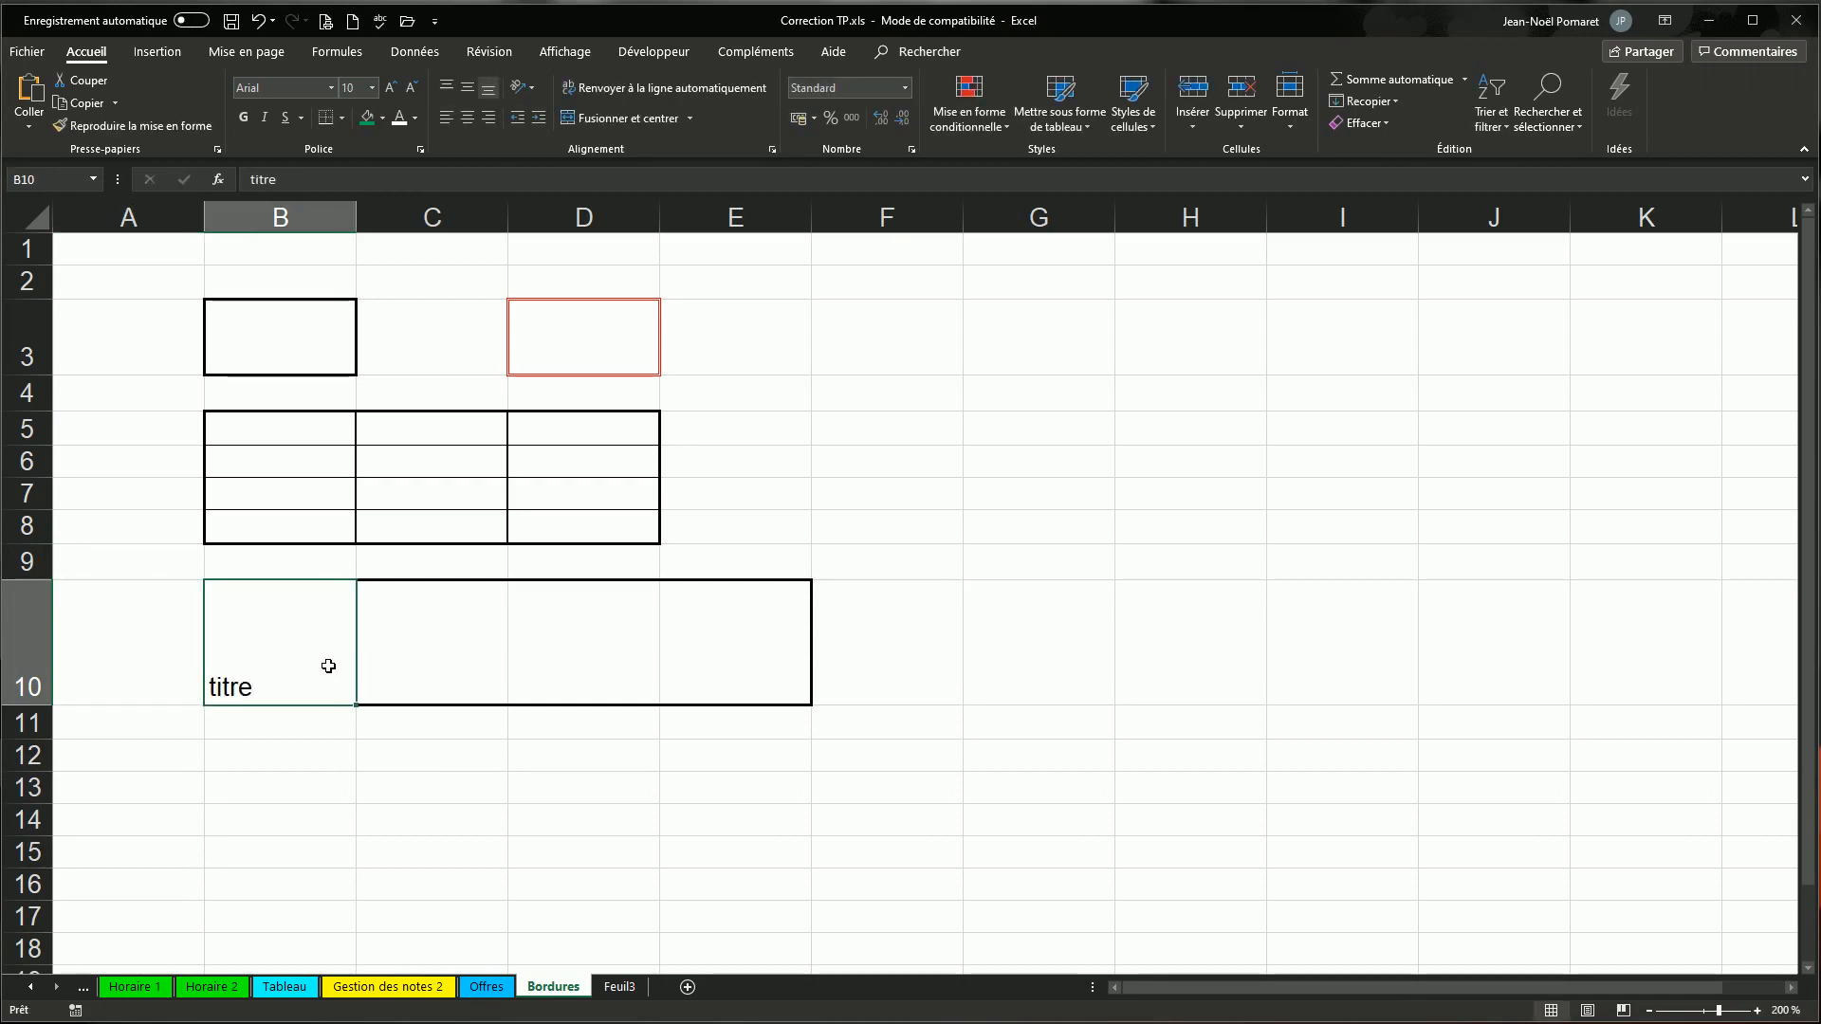
- Edit the text in cell B10 to start with a capital letter, as "Titre"
double_click(256, 686)
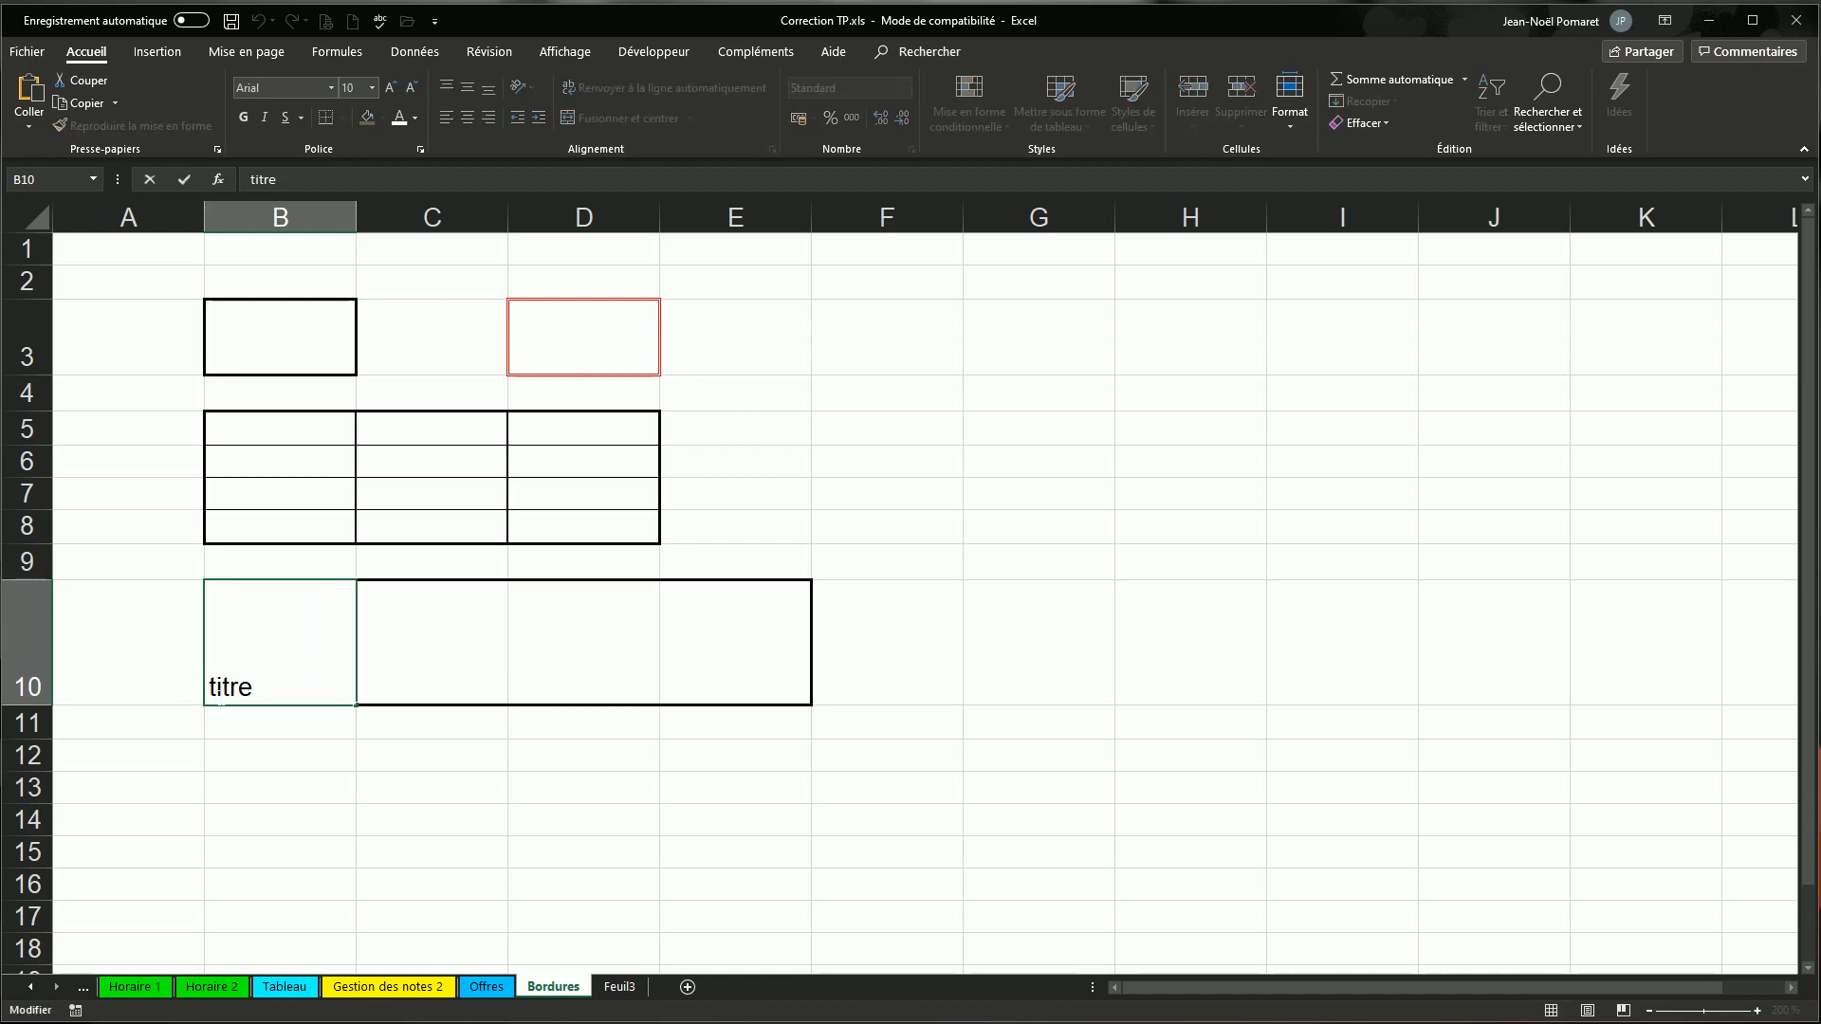
key(Home)
key(Delete)
text(T)
key(Return)
click(347, 683)
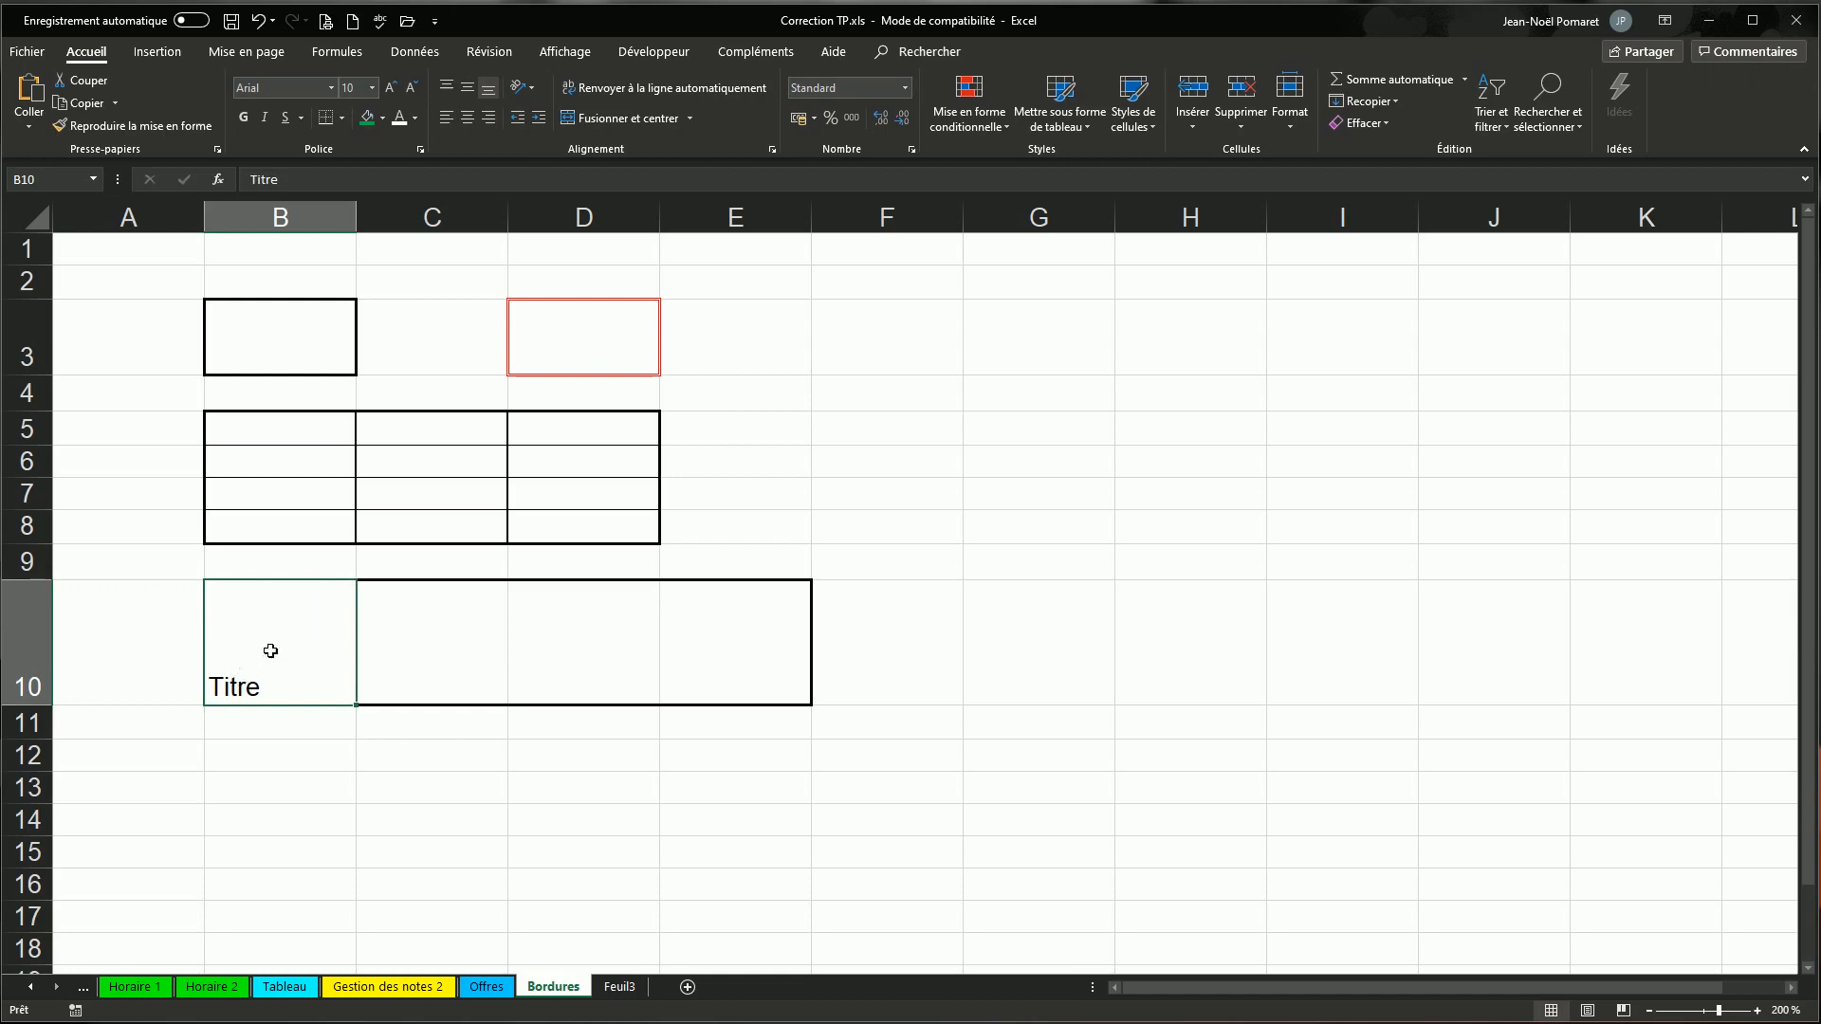
- Format the title in cell B10 as bold at size 26, centered vertically and horizontally
click(377, 90)
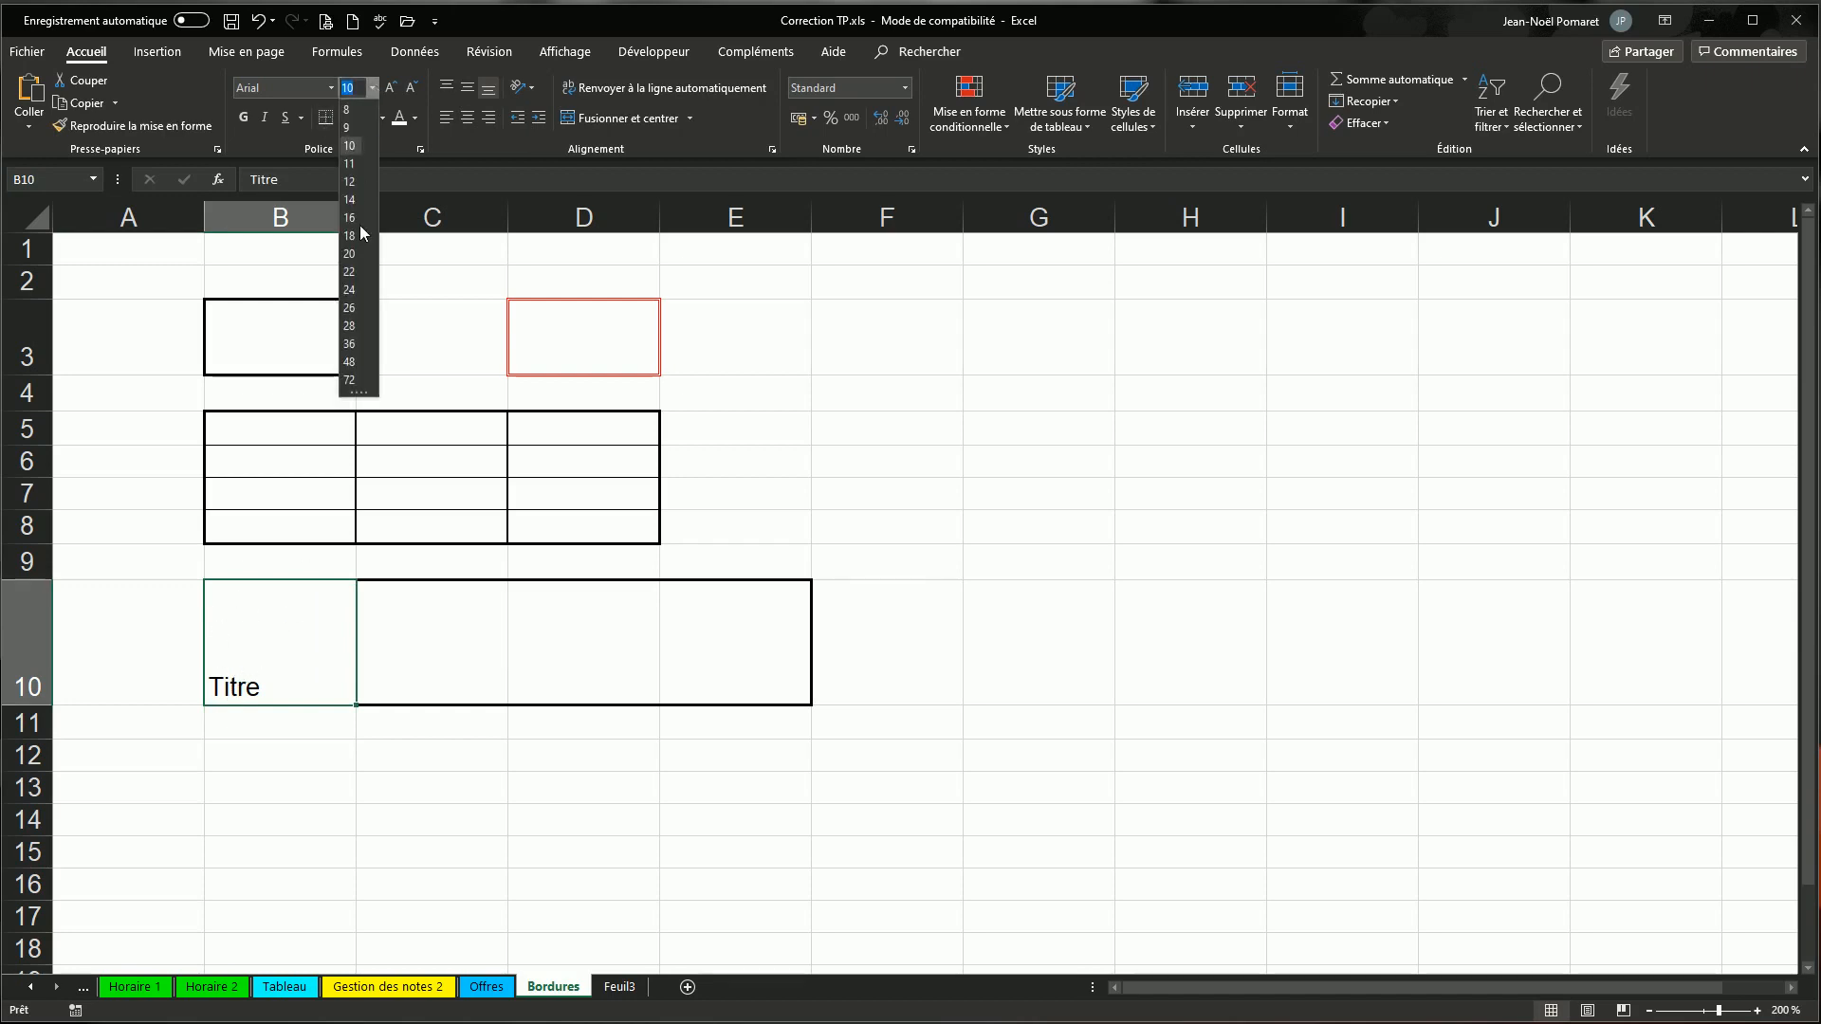
click(353, 320)
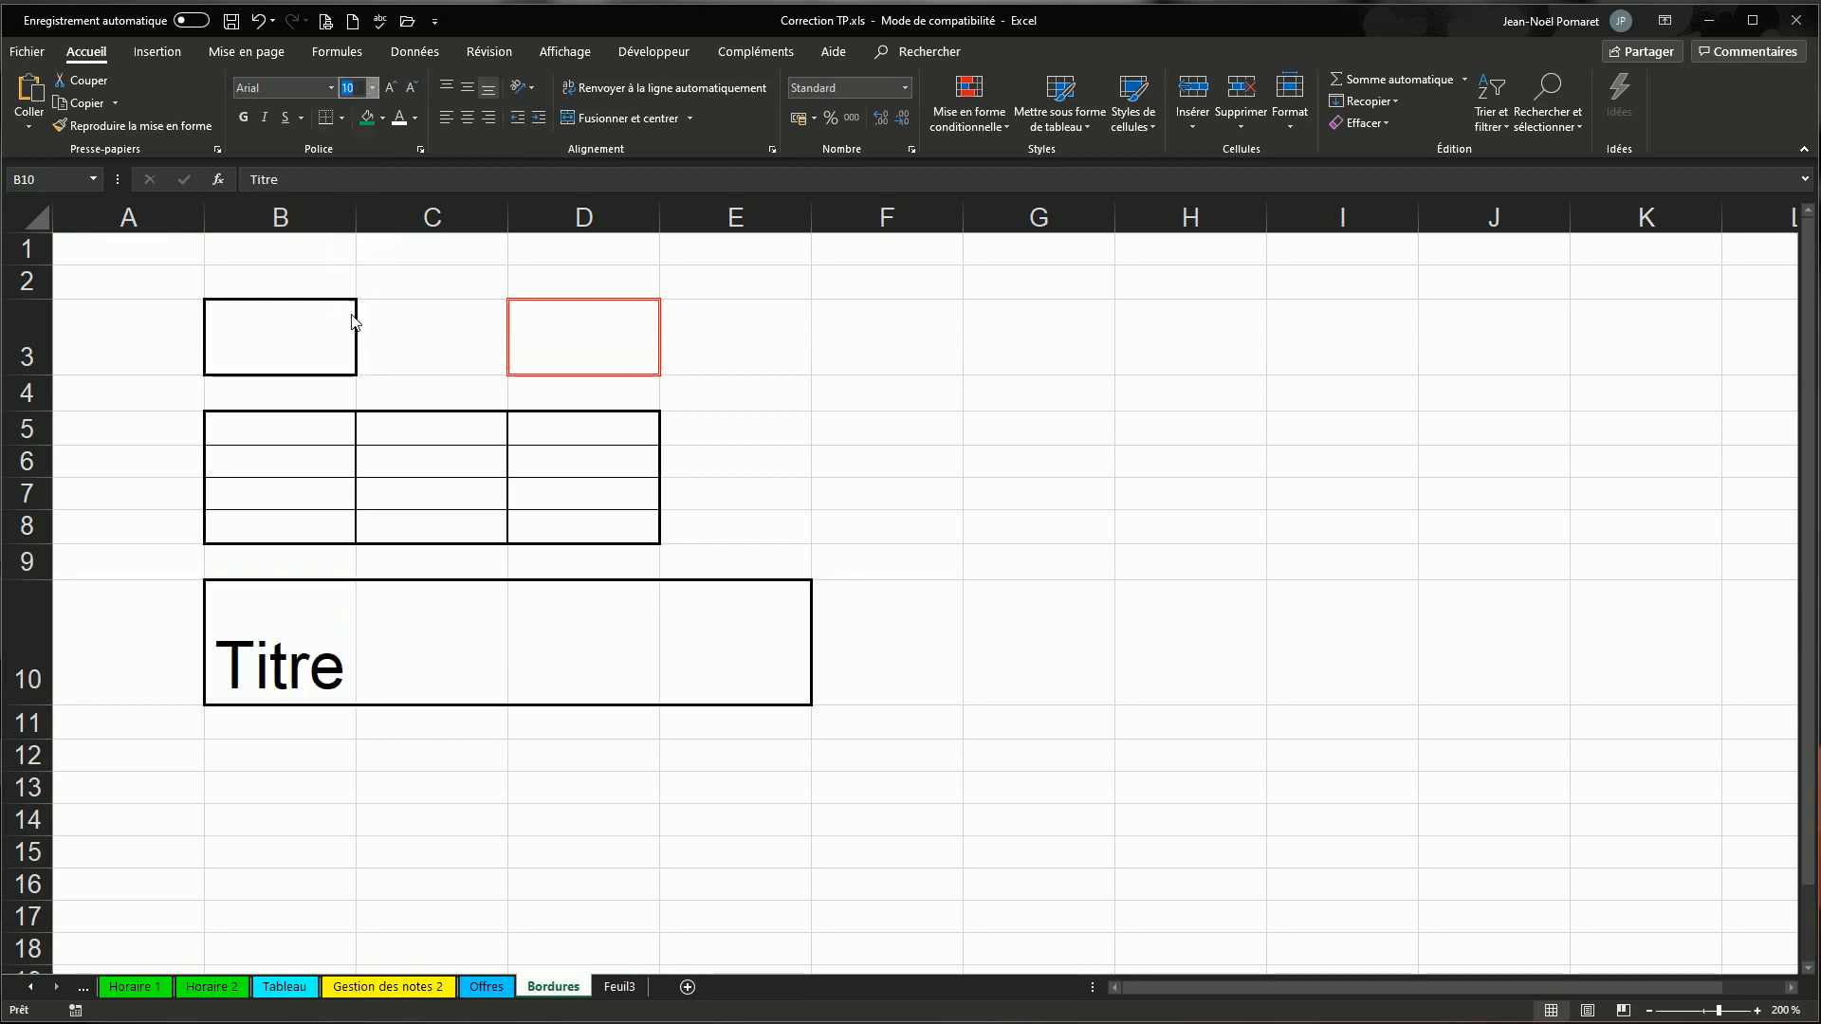
click(244, 117)
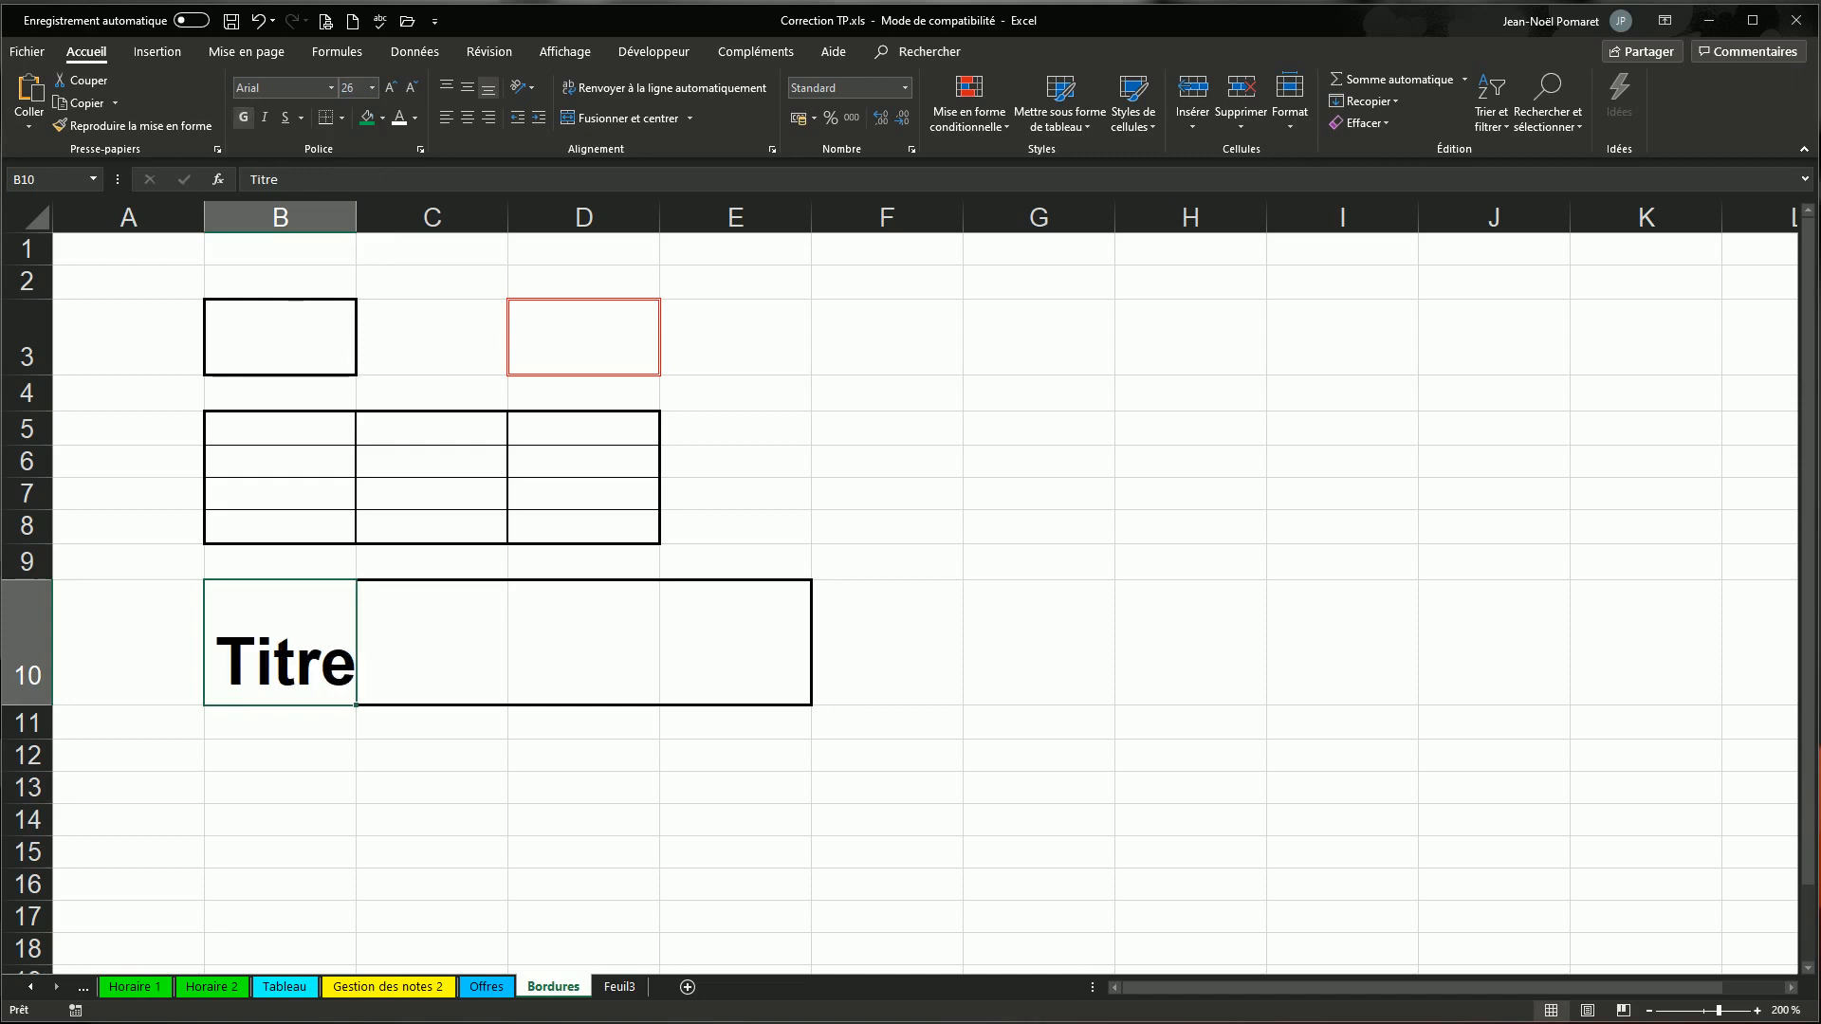
click(468, 88)
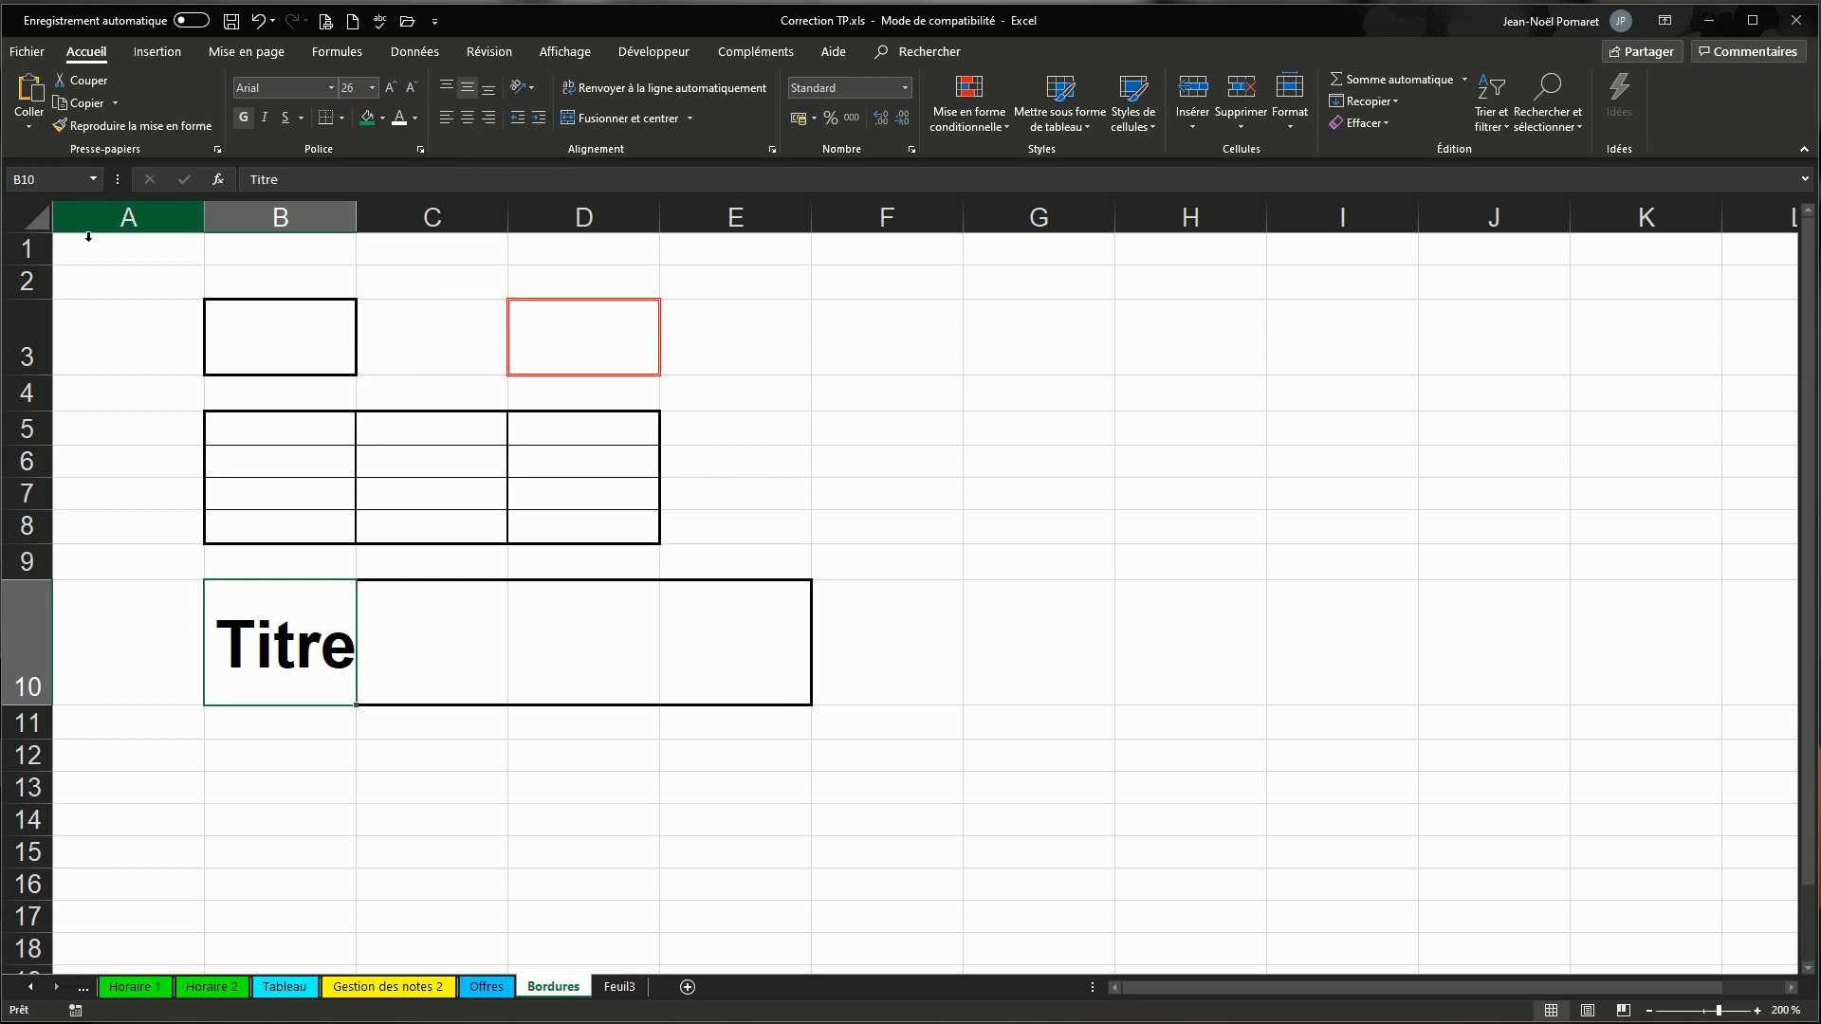
click(469, 124)
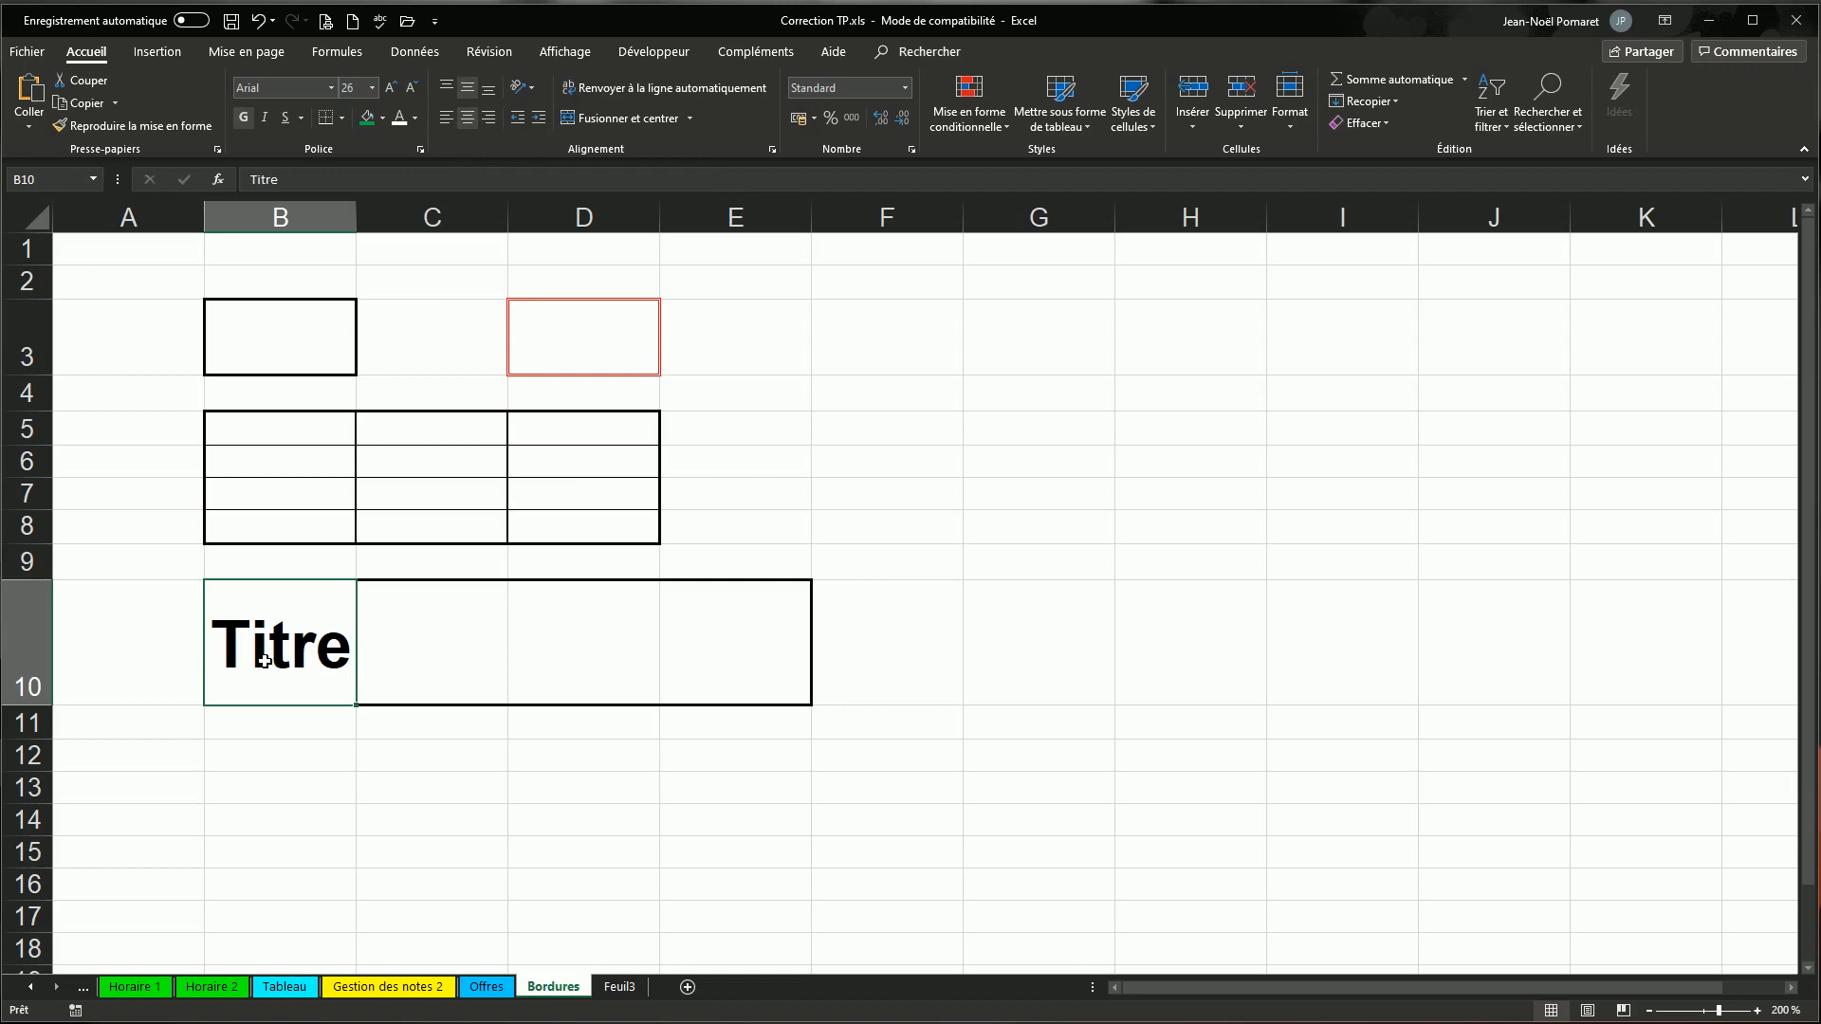
drag(389, 659, 759, 657)
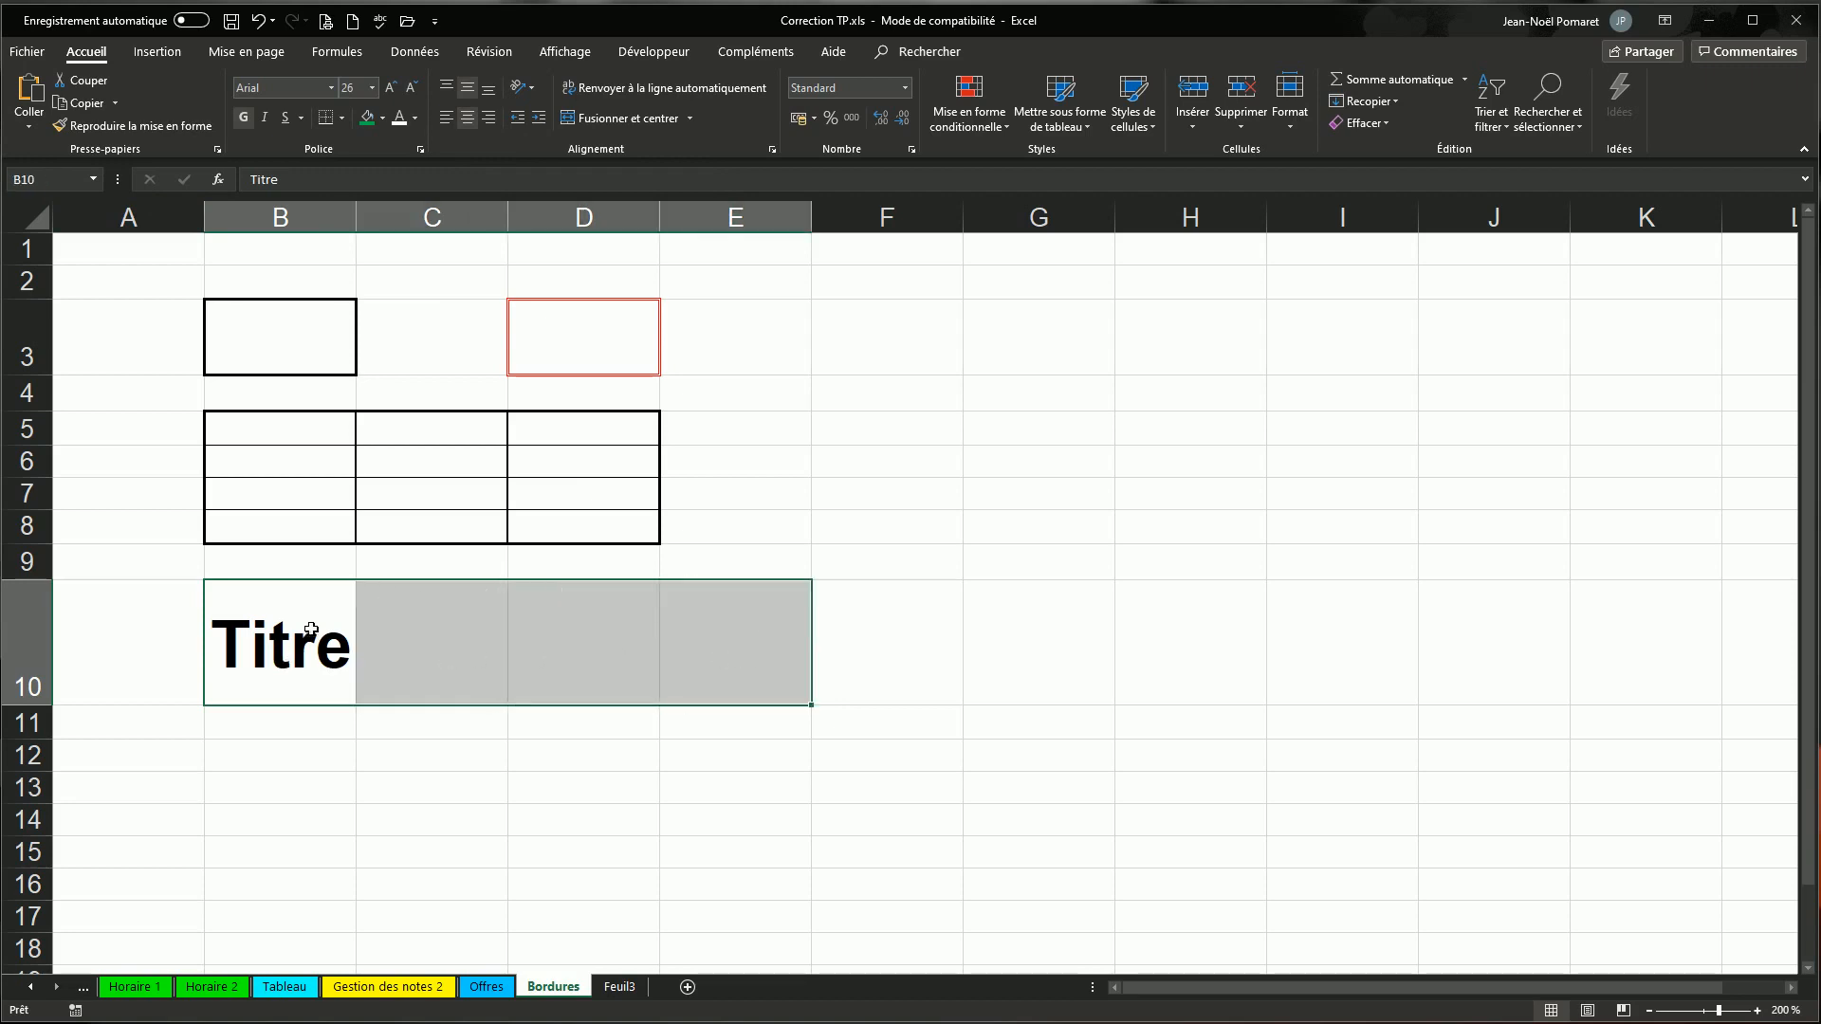
click(276, 634)
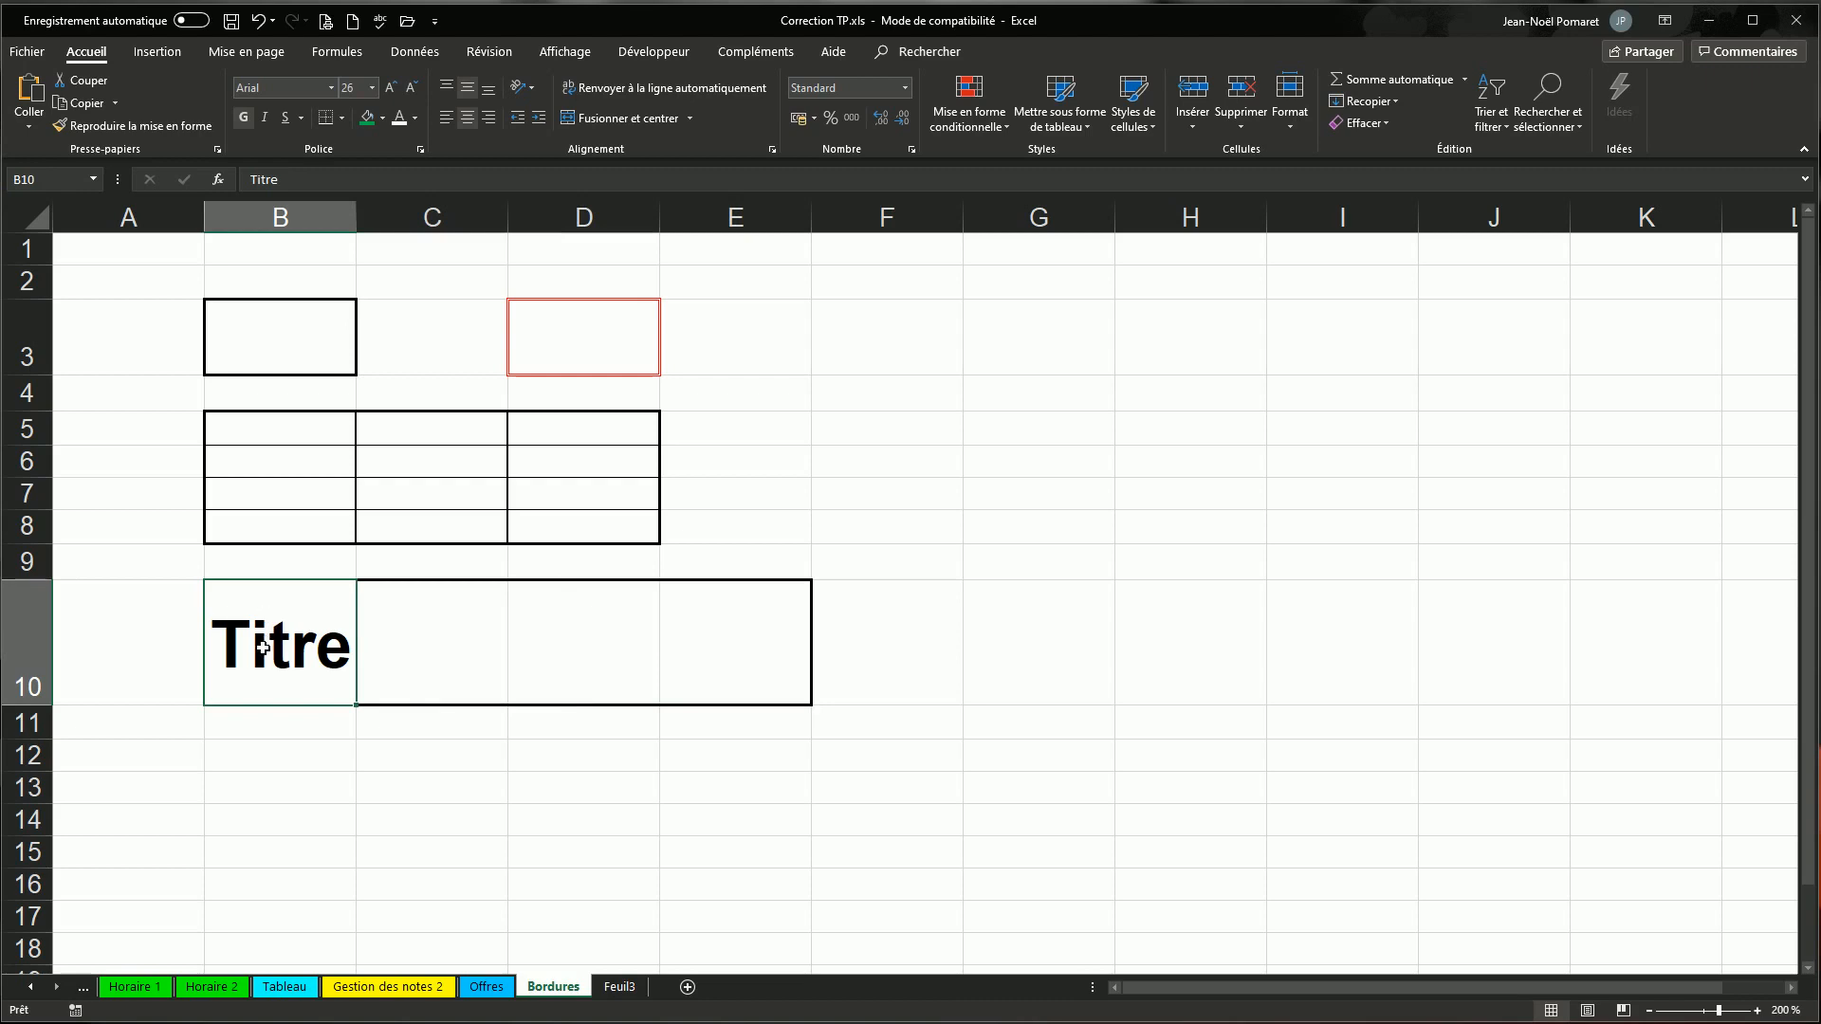
- Center the title across cells B10:E10 by setting their horizontal alignment to "Centré sur plusieurs colonnes", without merging the cells
drag(263, 647, 792, 651)
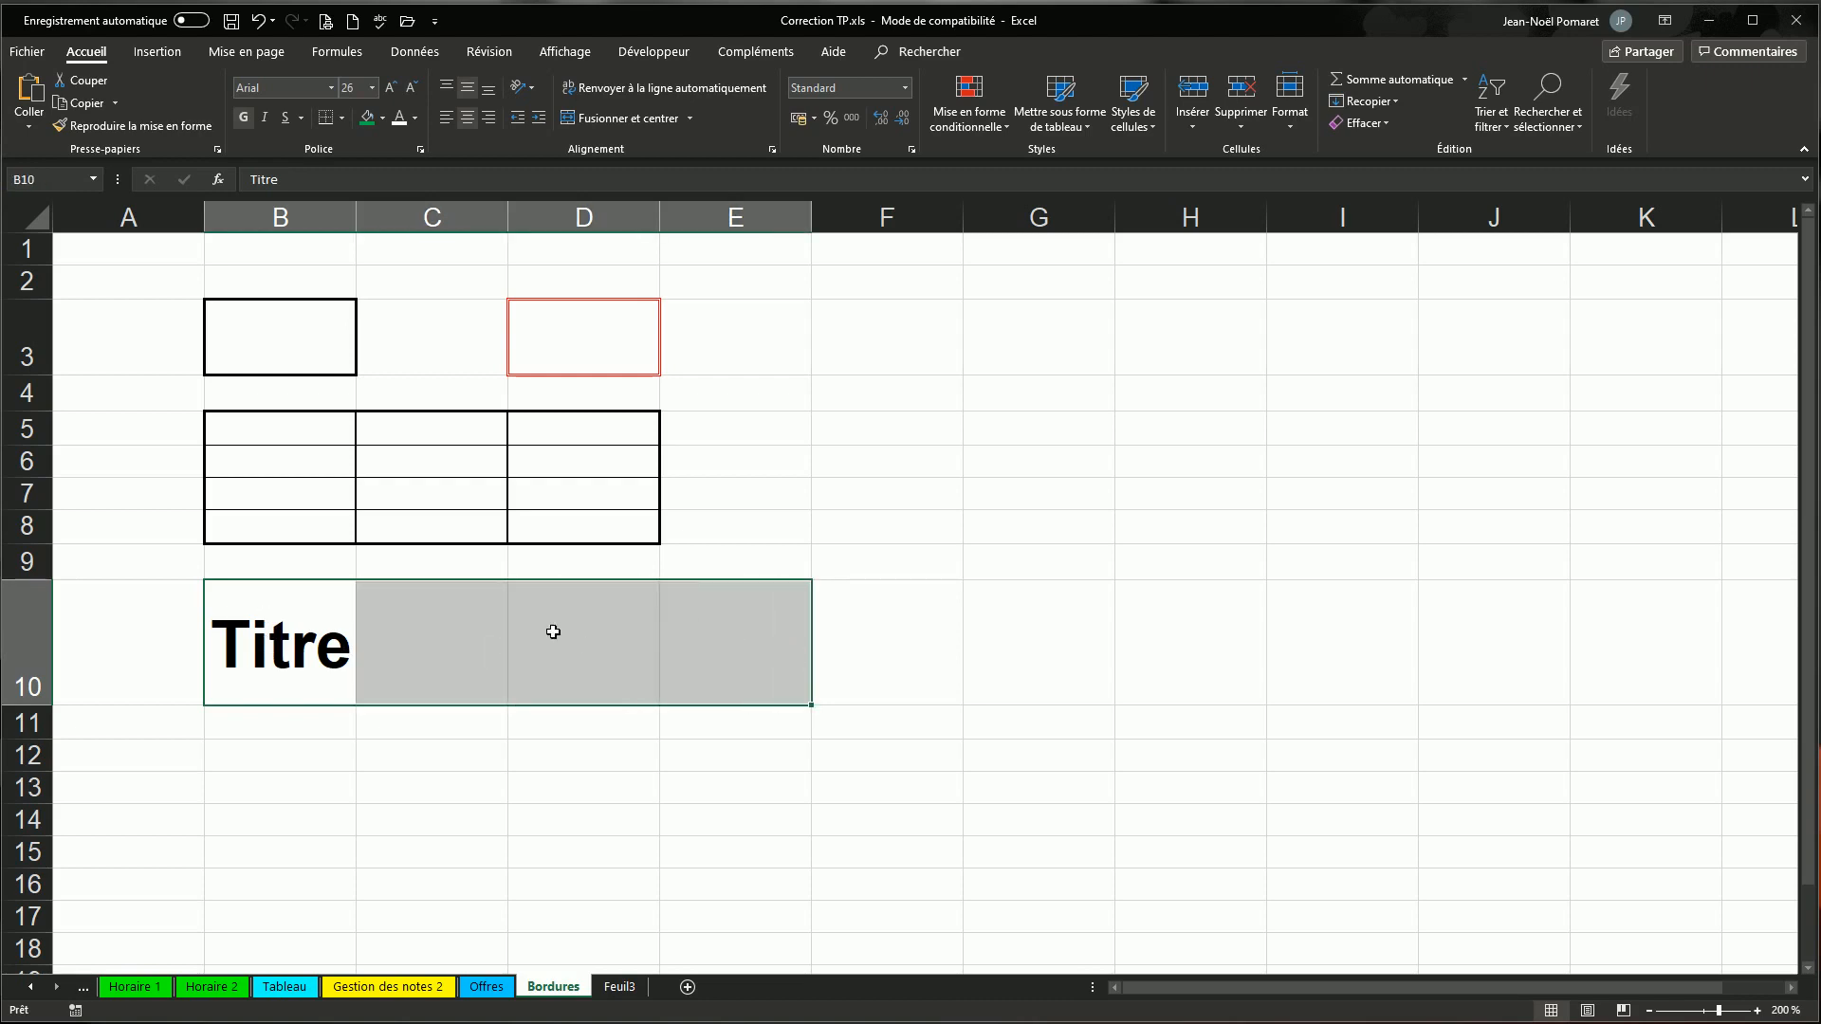
right_click(723, 642)
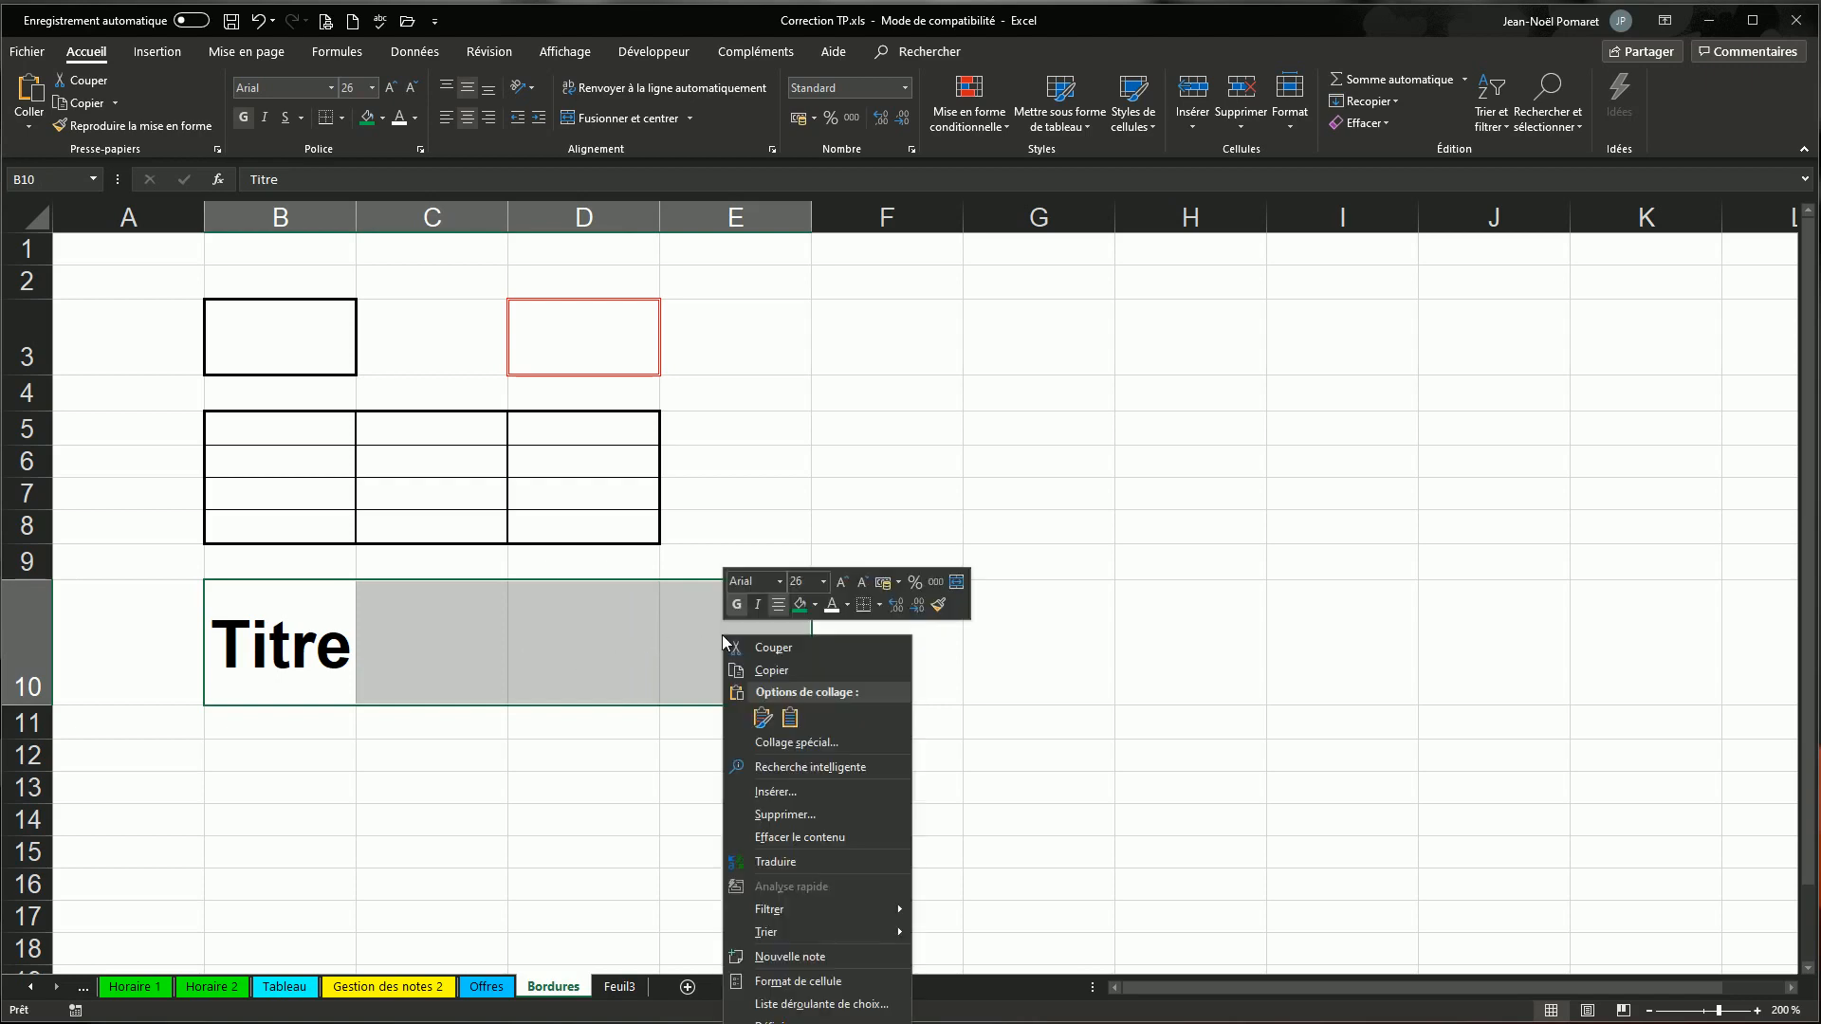
click(795, 980)
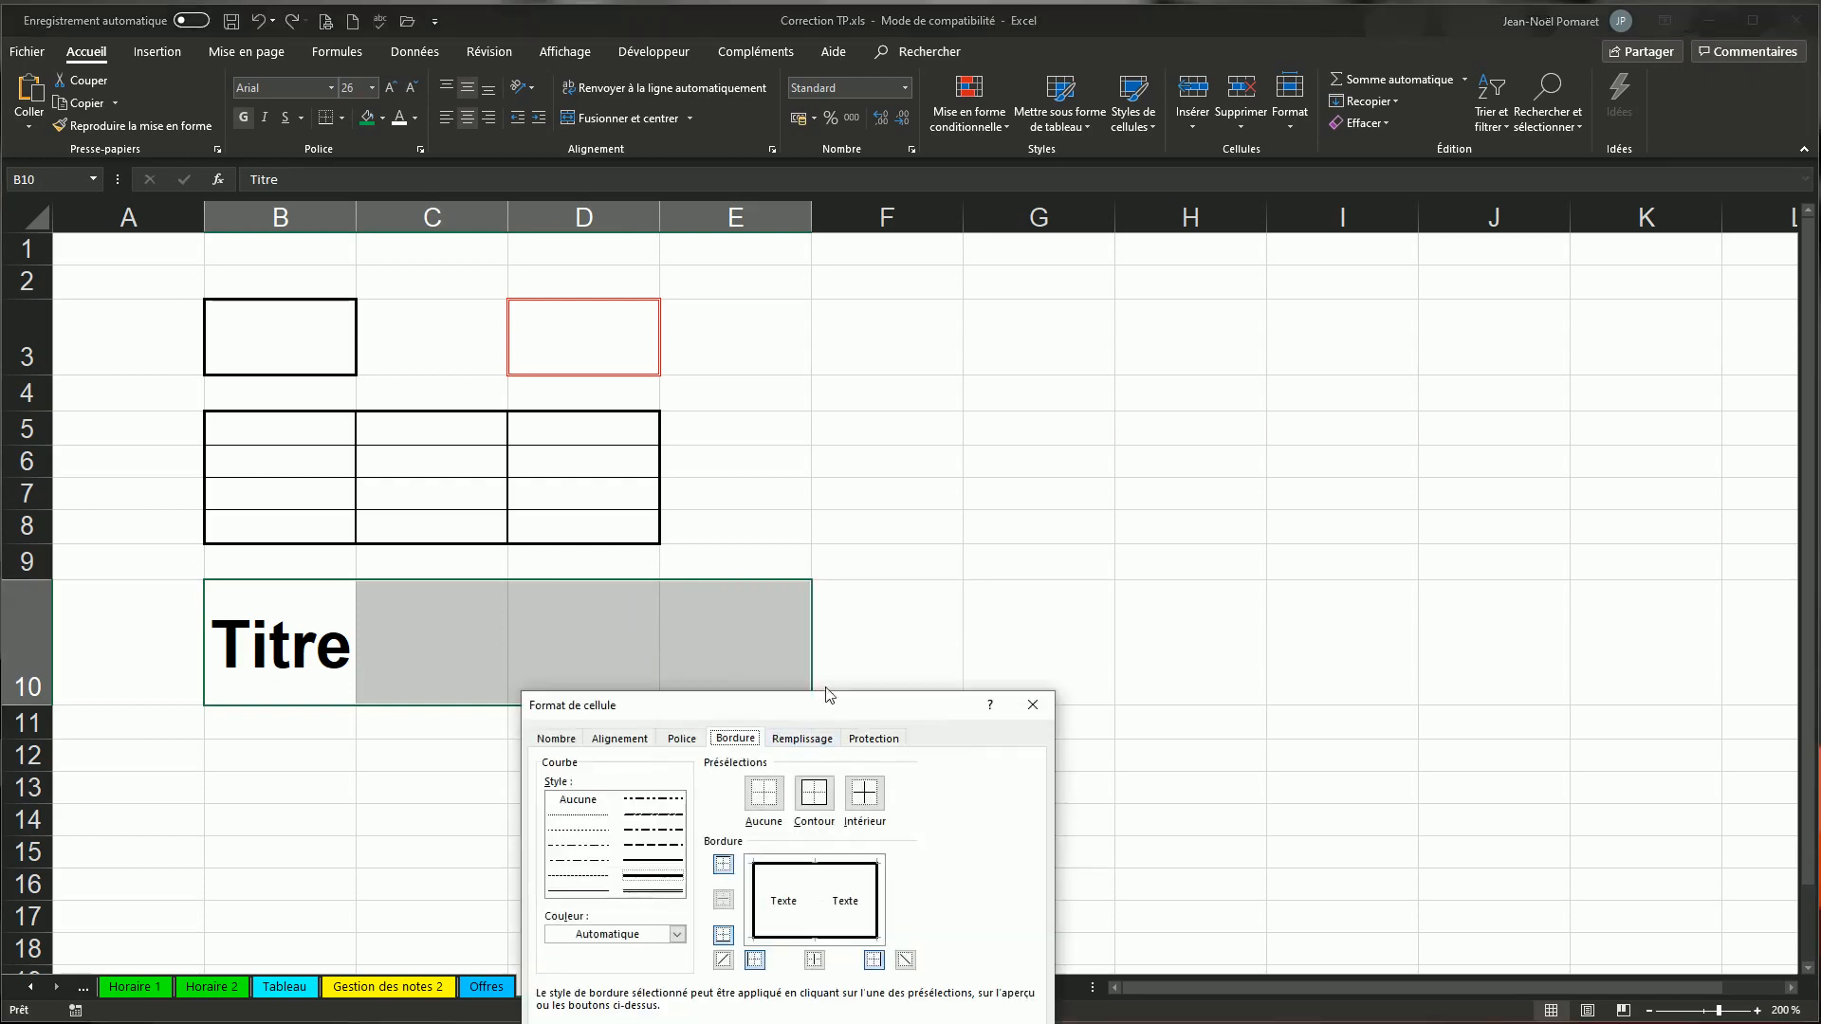
drag(830, 717, 992, 301)
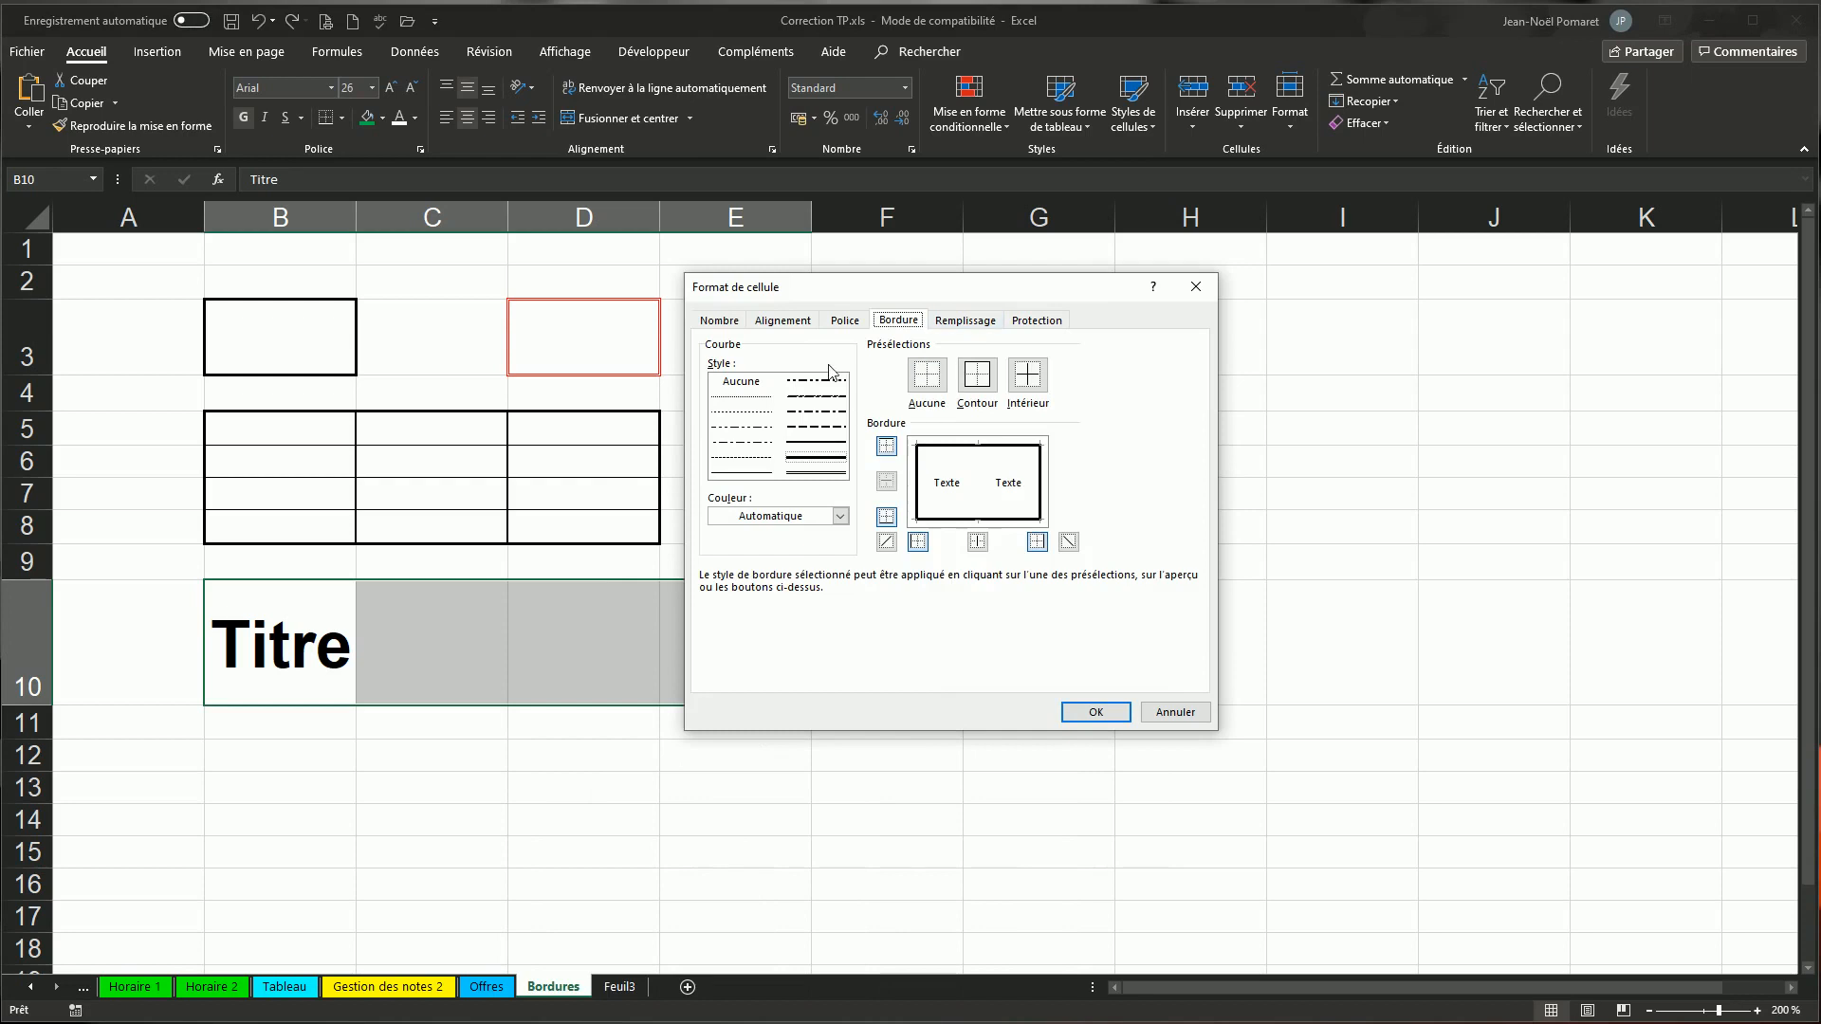
click(774, 320)
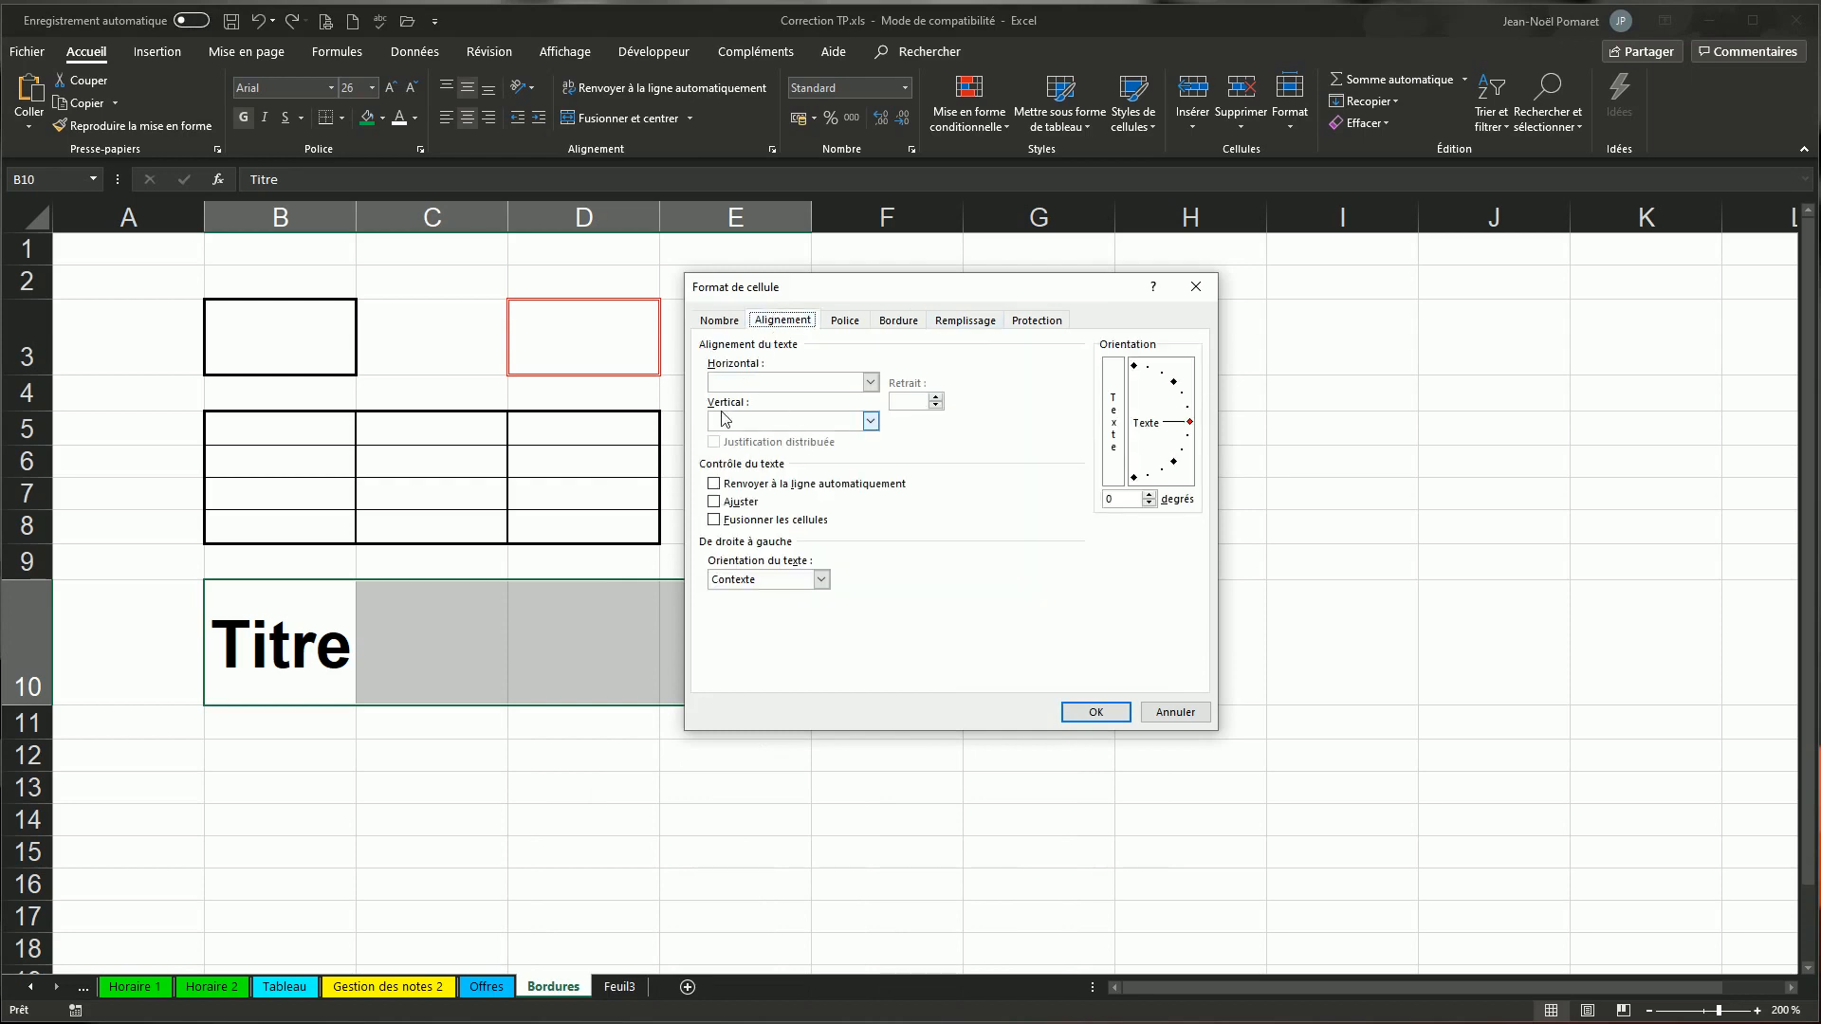
click(750, 384)
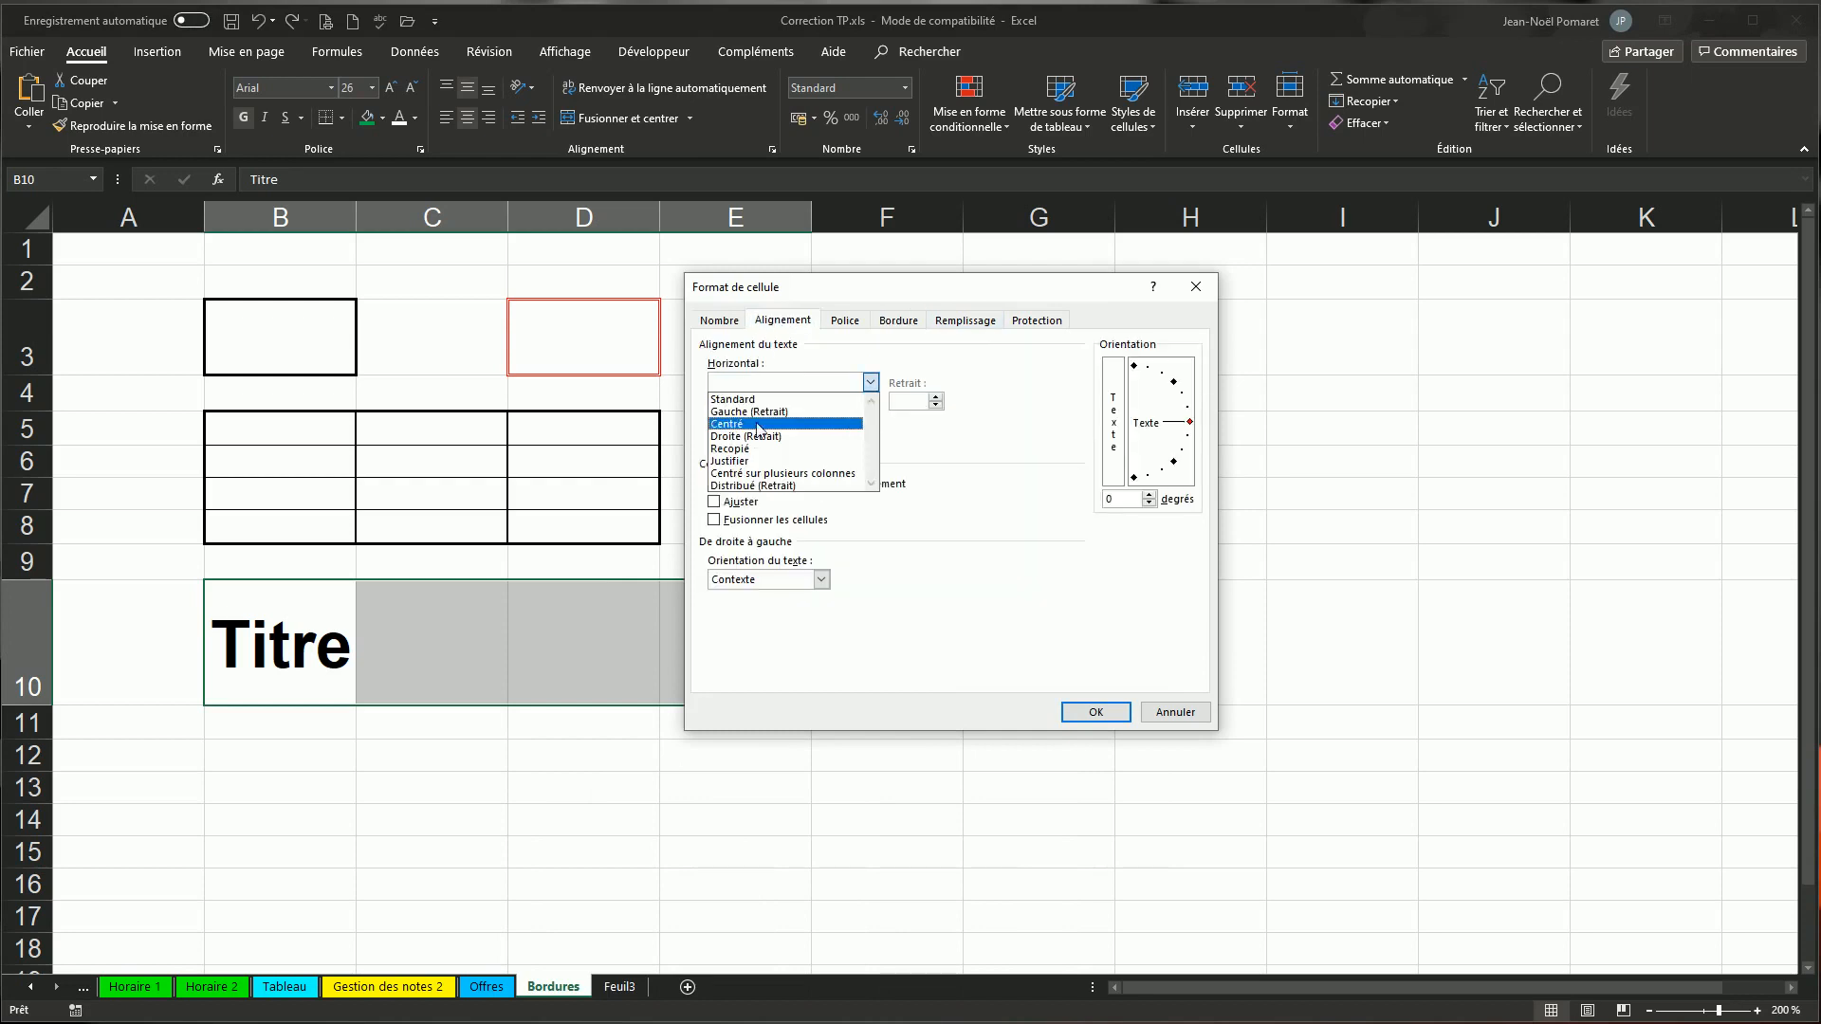
click(795, 474)
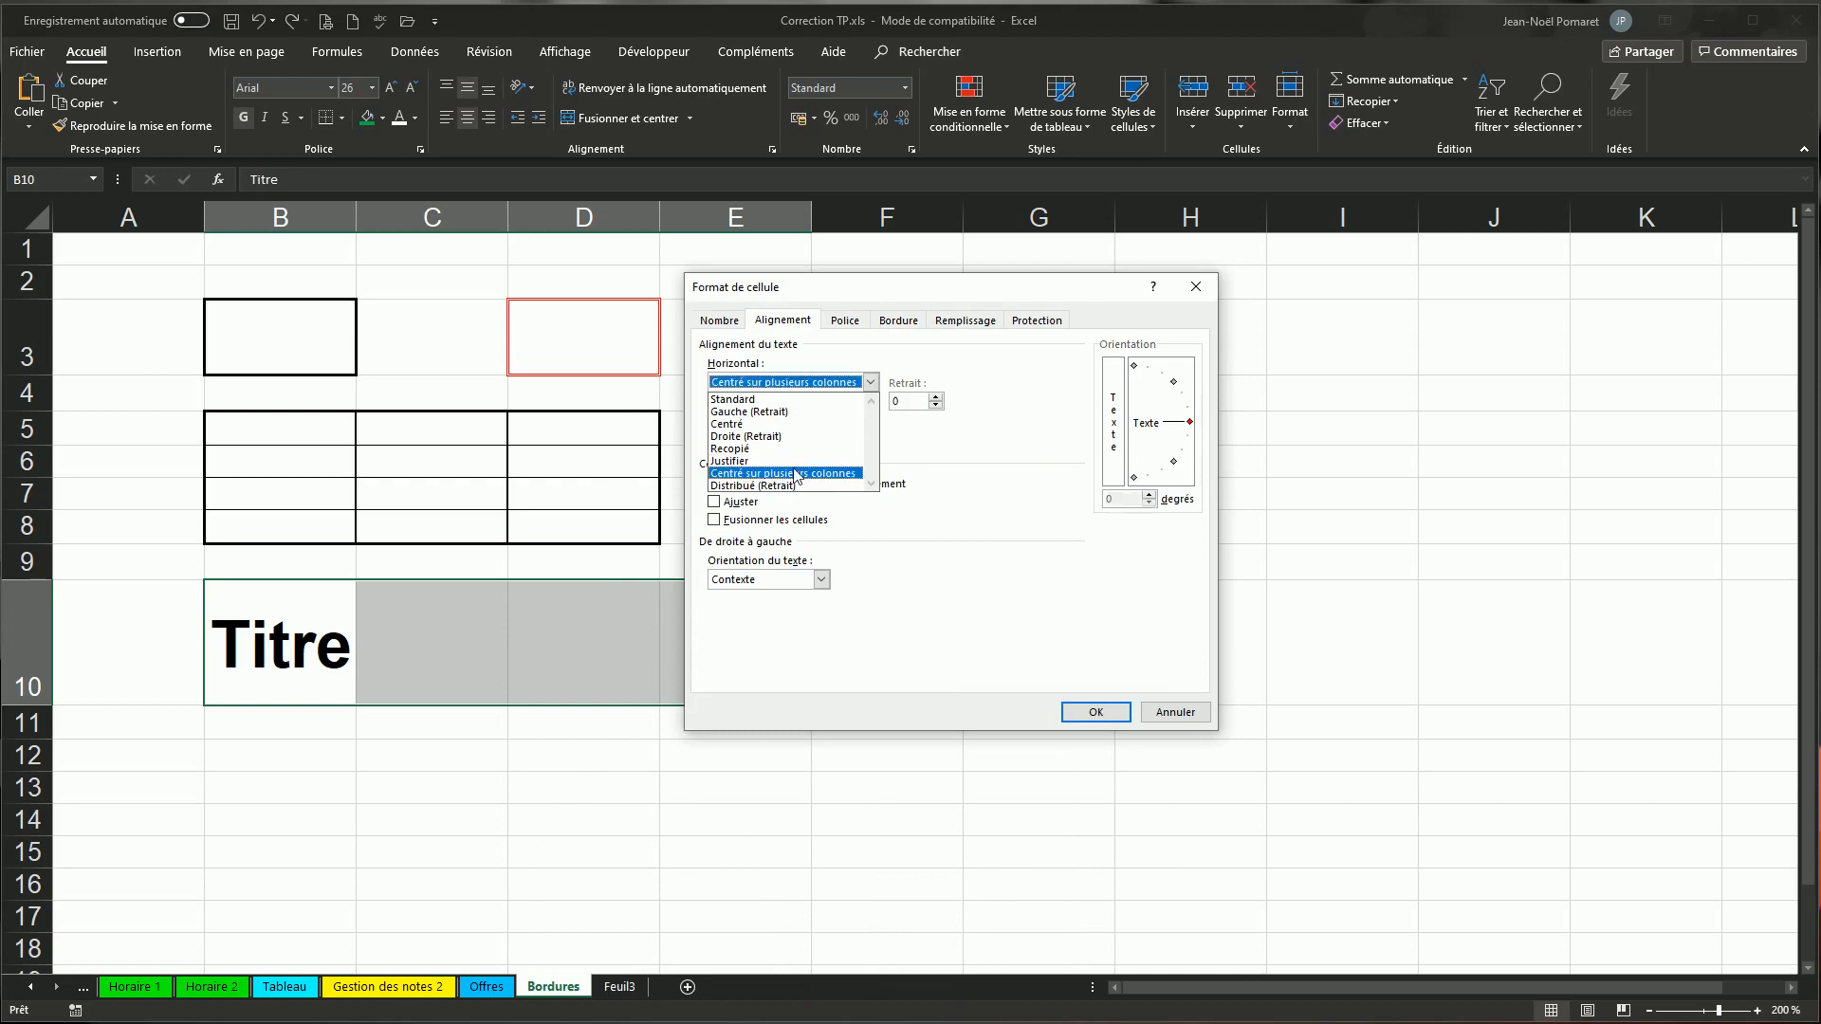
click(1093, 713)
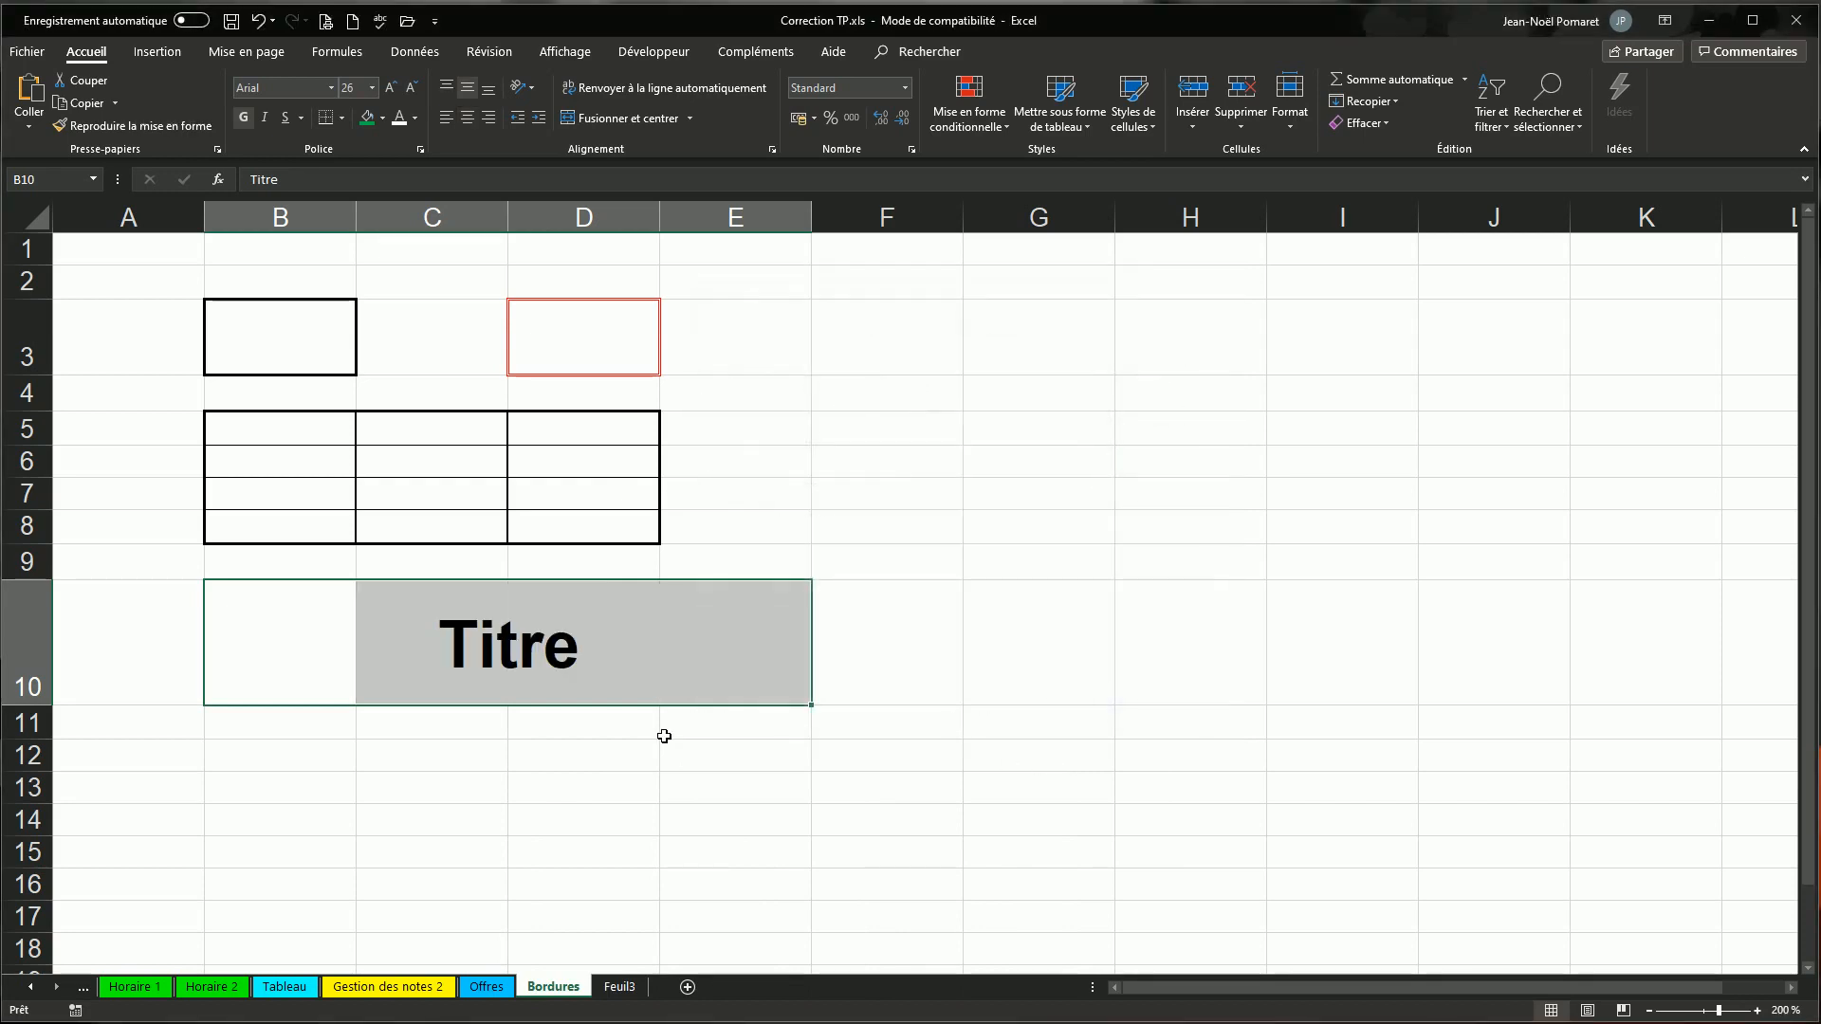
click(549, 789)
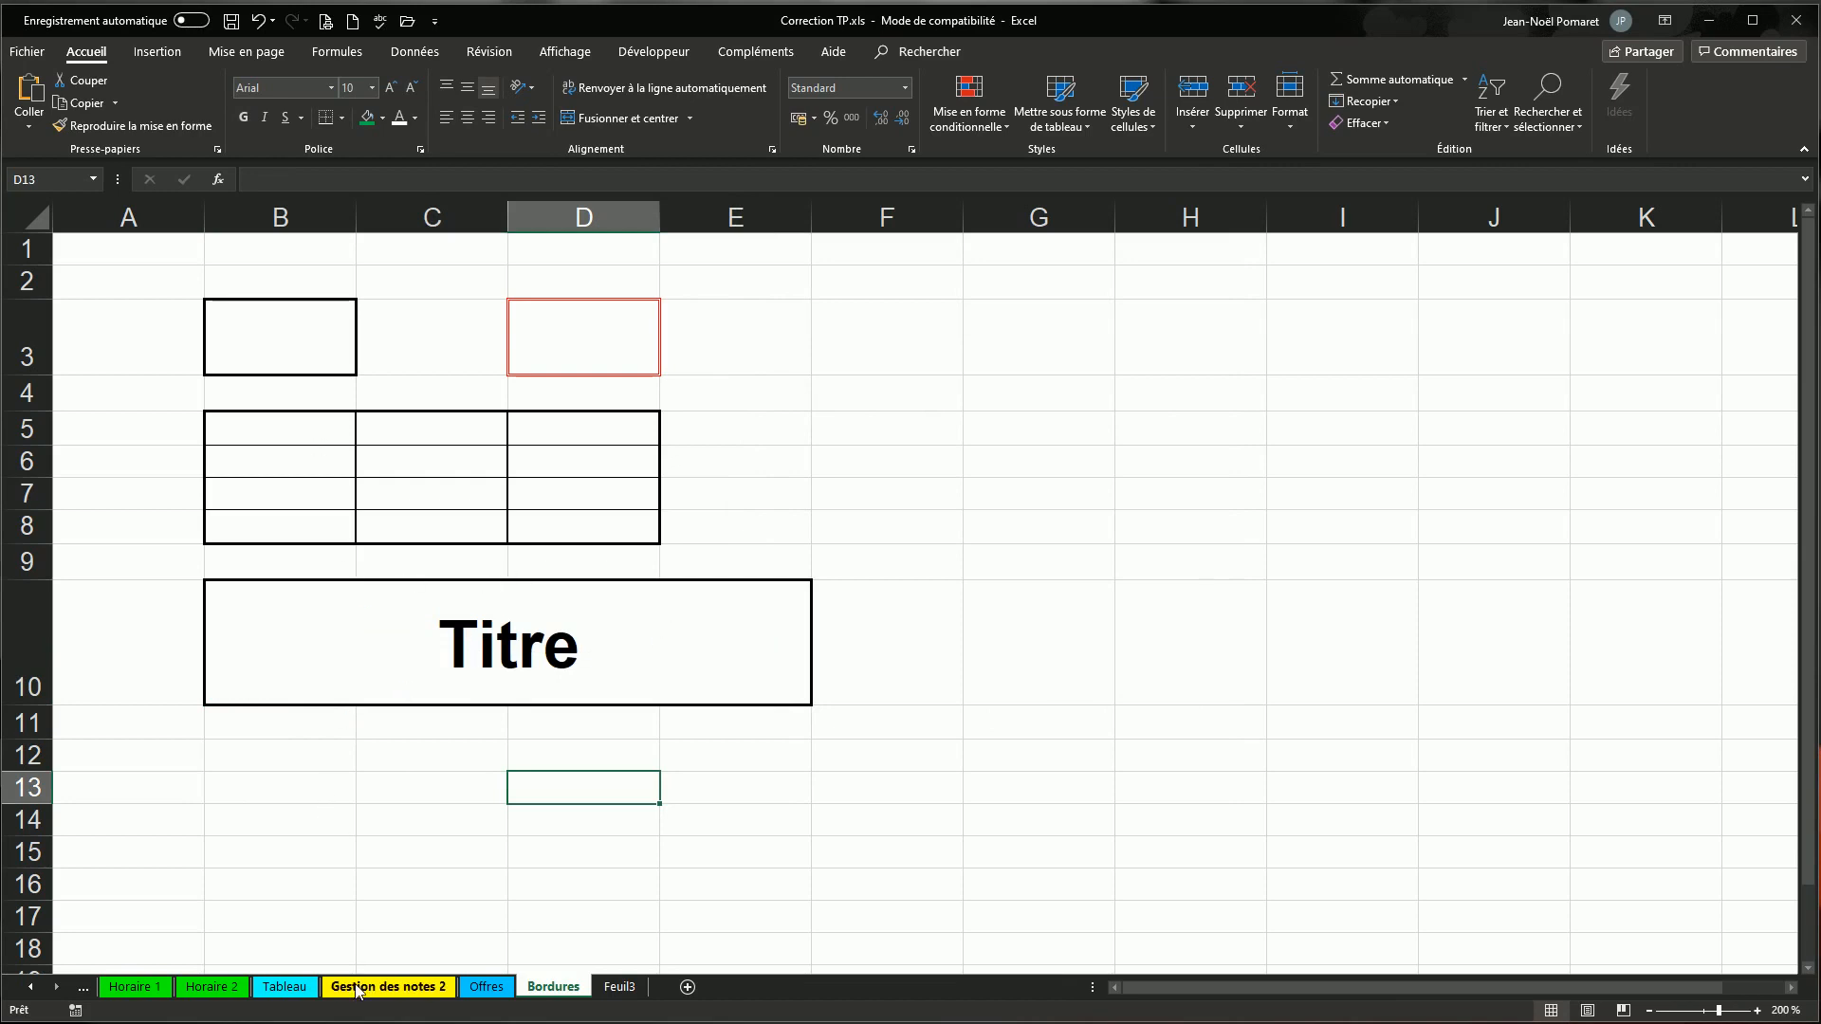
- Go to the "Gestion des notes 2" worksheet and select an empty cell below the table
click(300, 989)
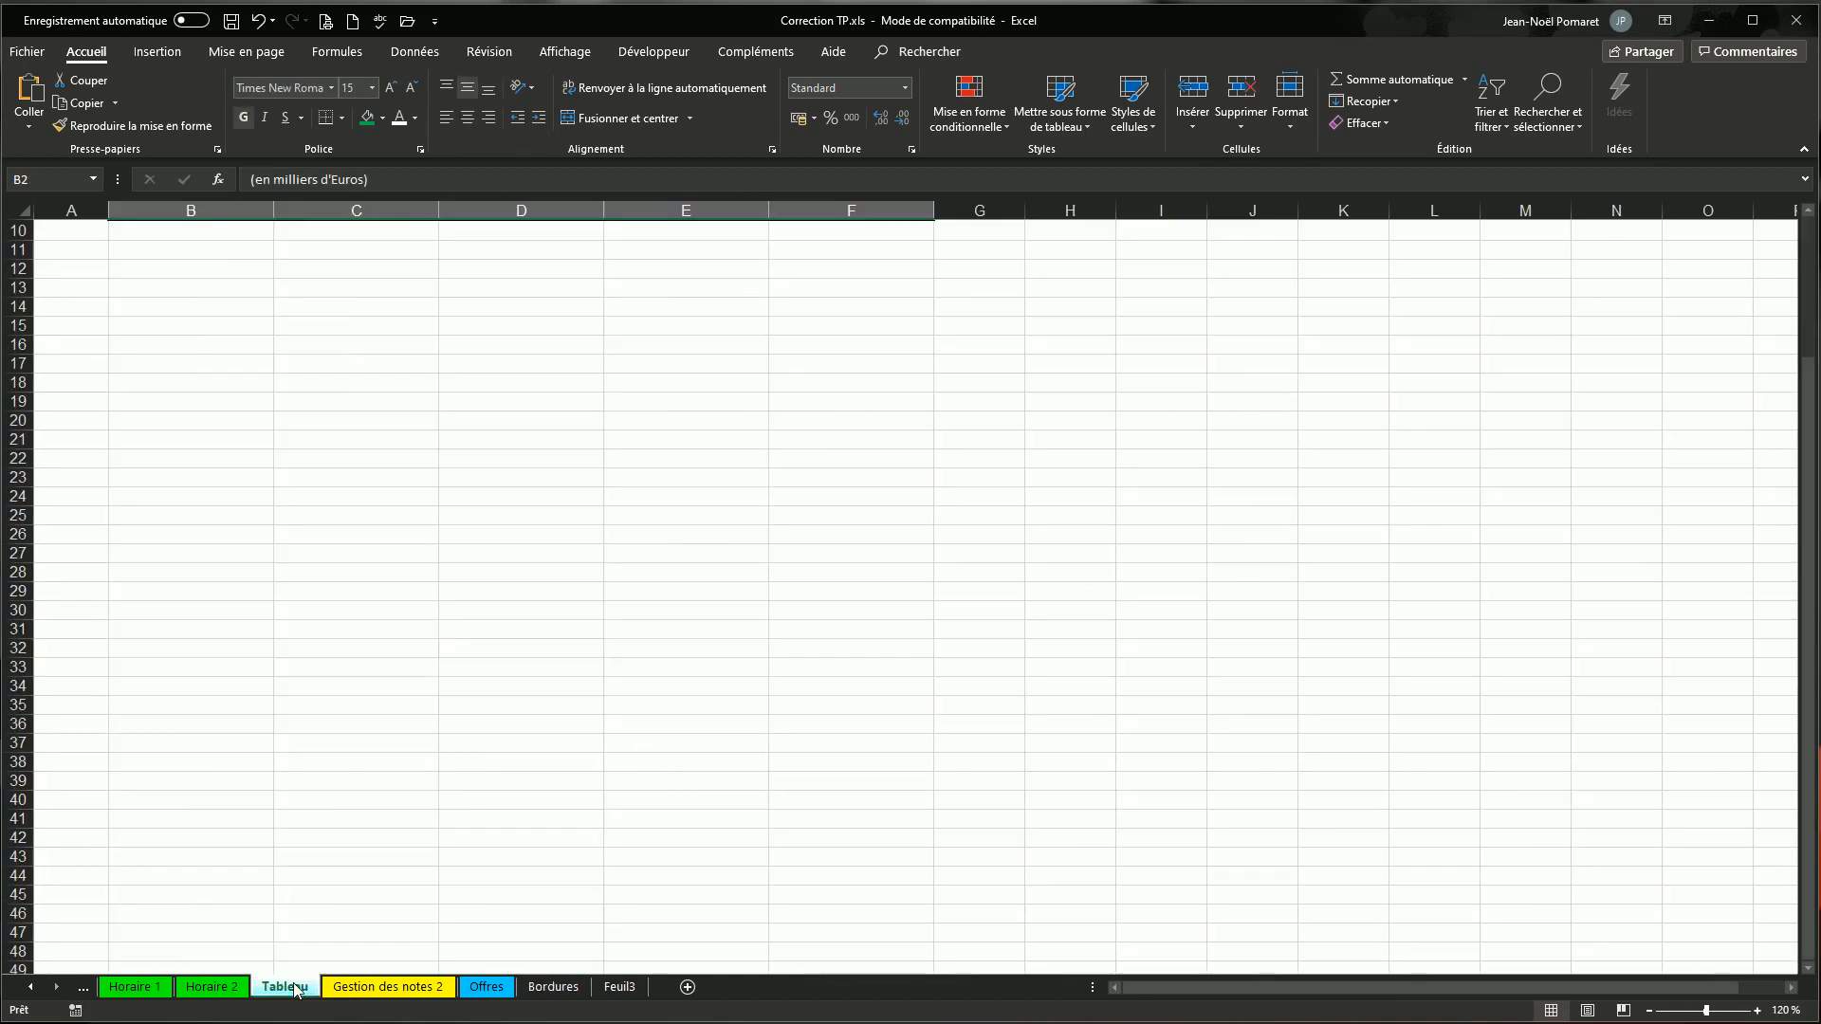
click(370, 990)
click(500, 864)
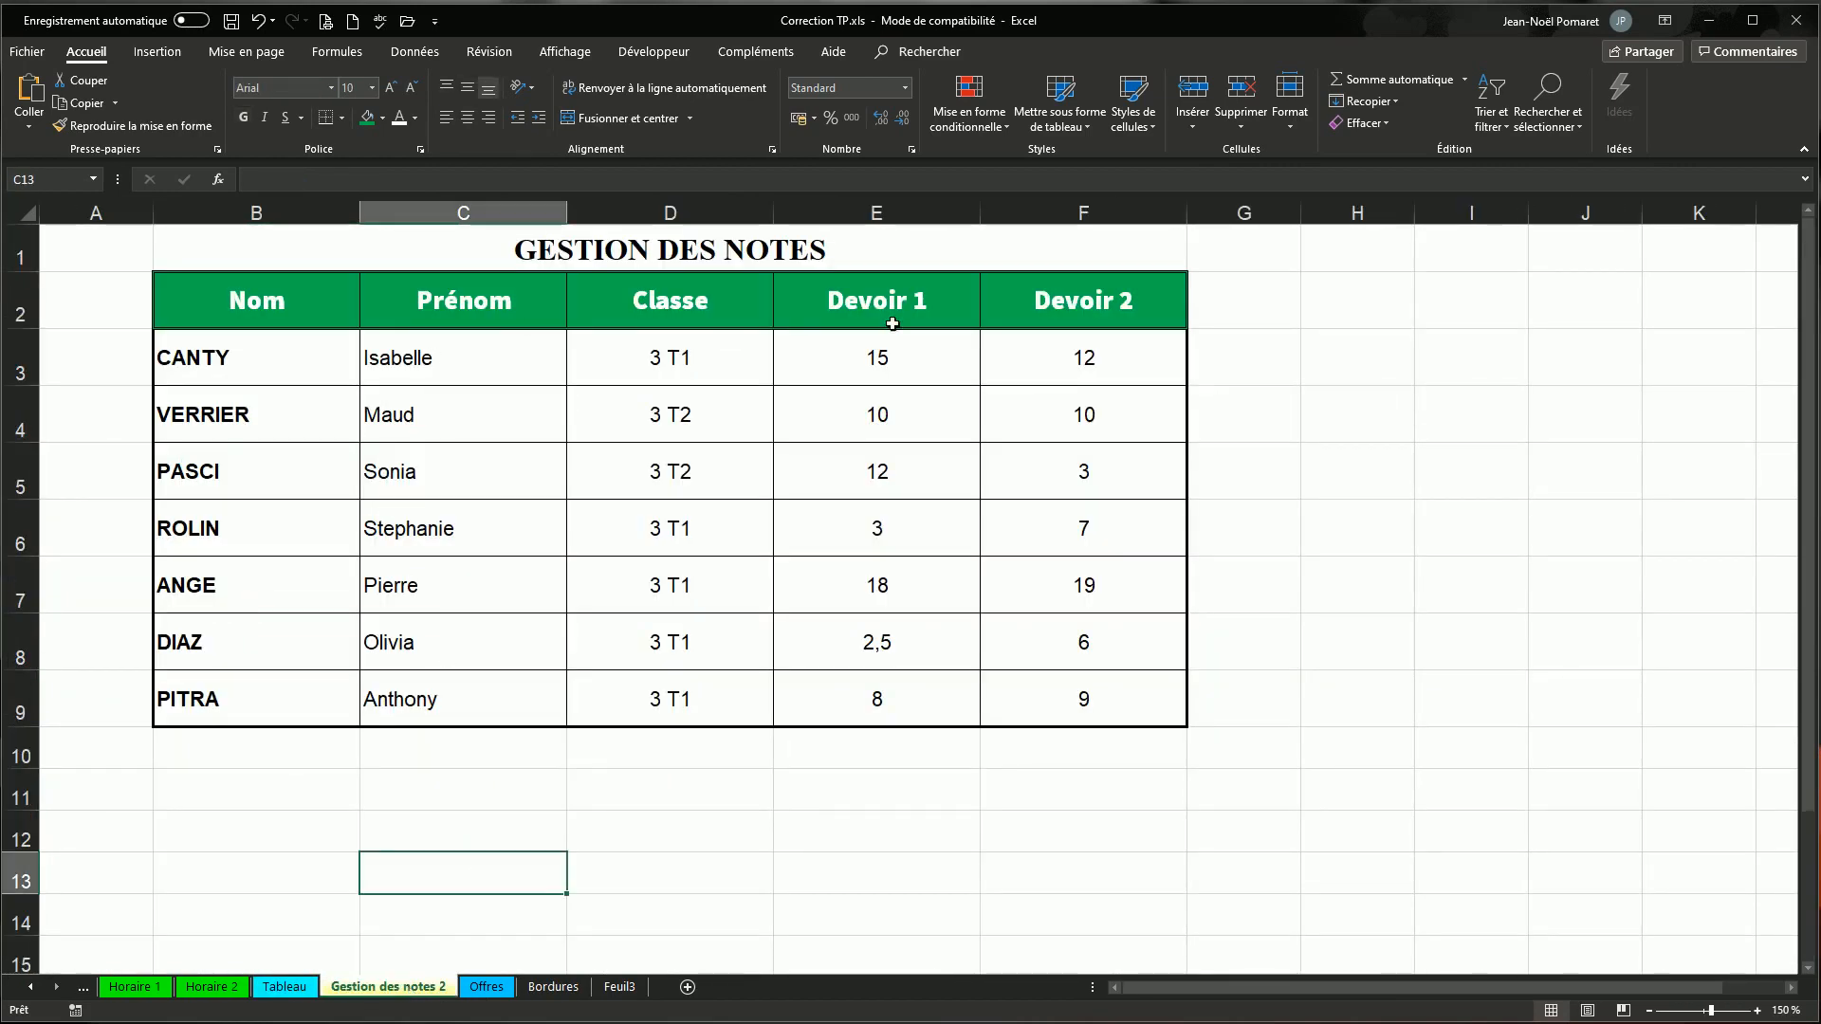
- Change the last column's header in cell F2 to "Devoir 3"
double_click(1145, 304)
key(BackSpace)
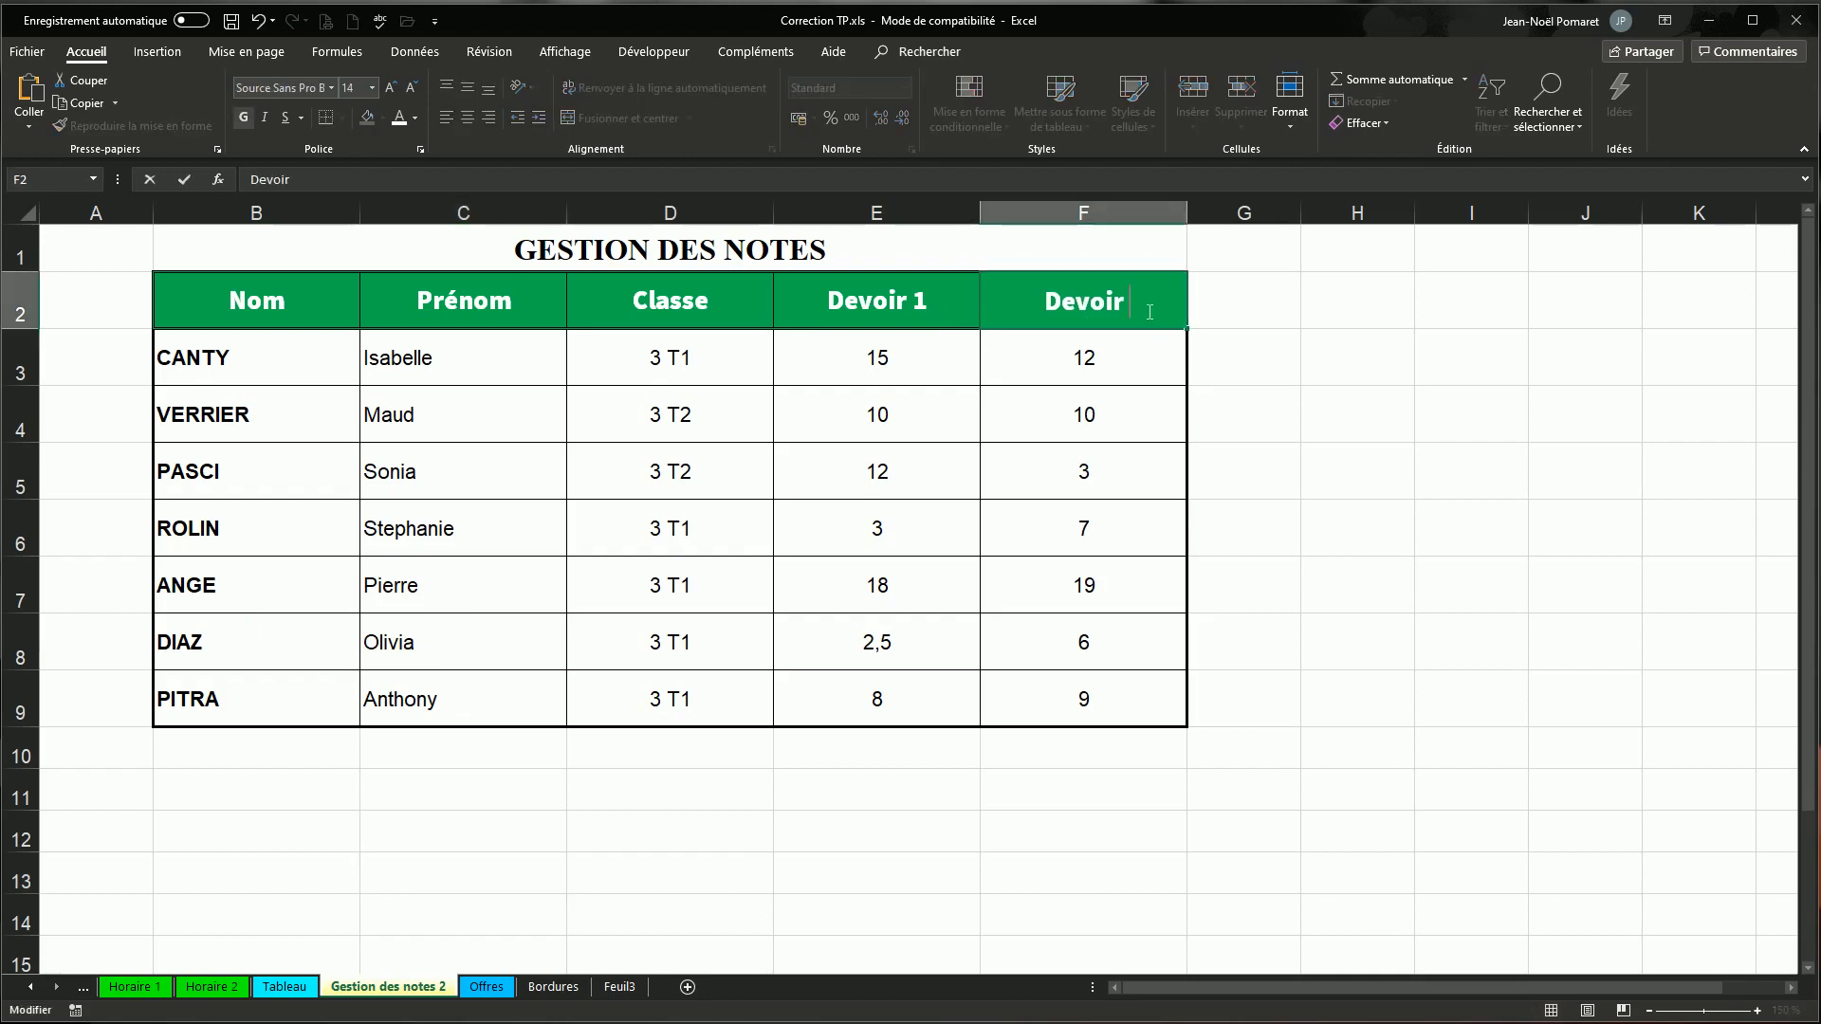
text(3)
key(Return)
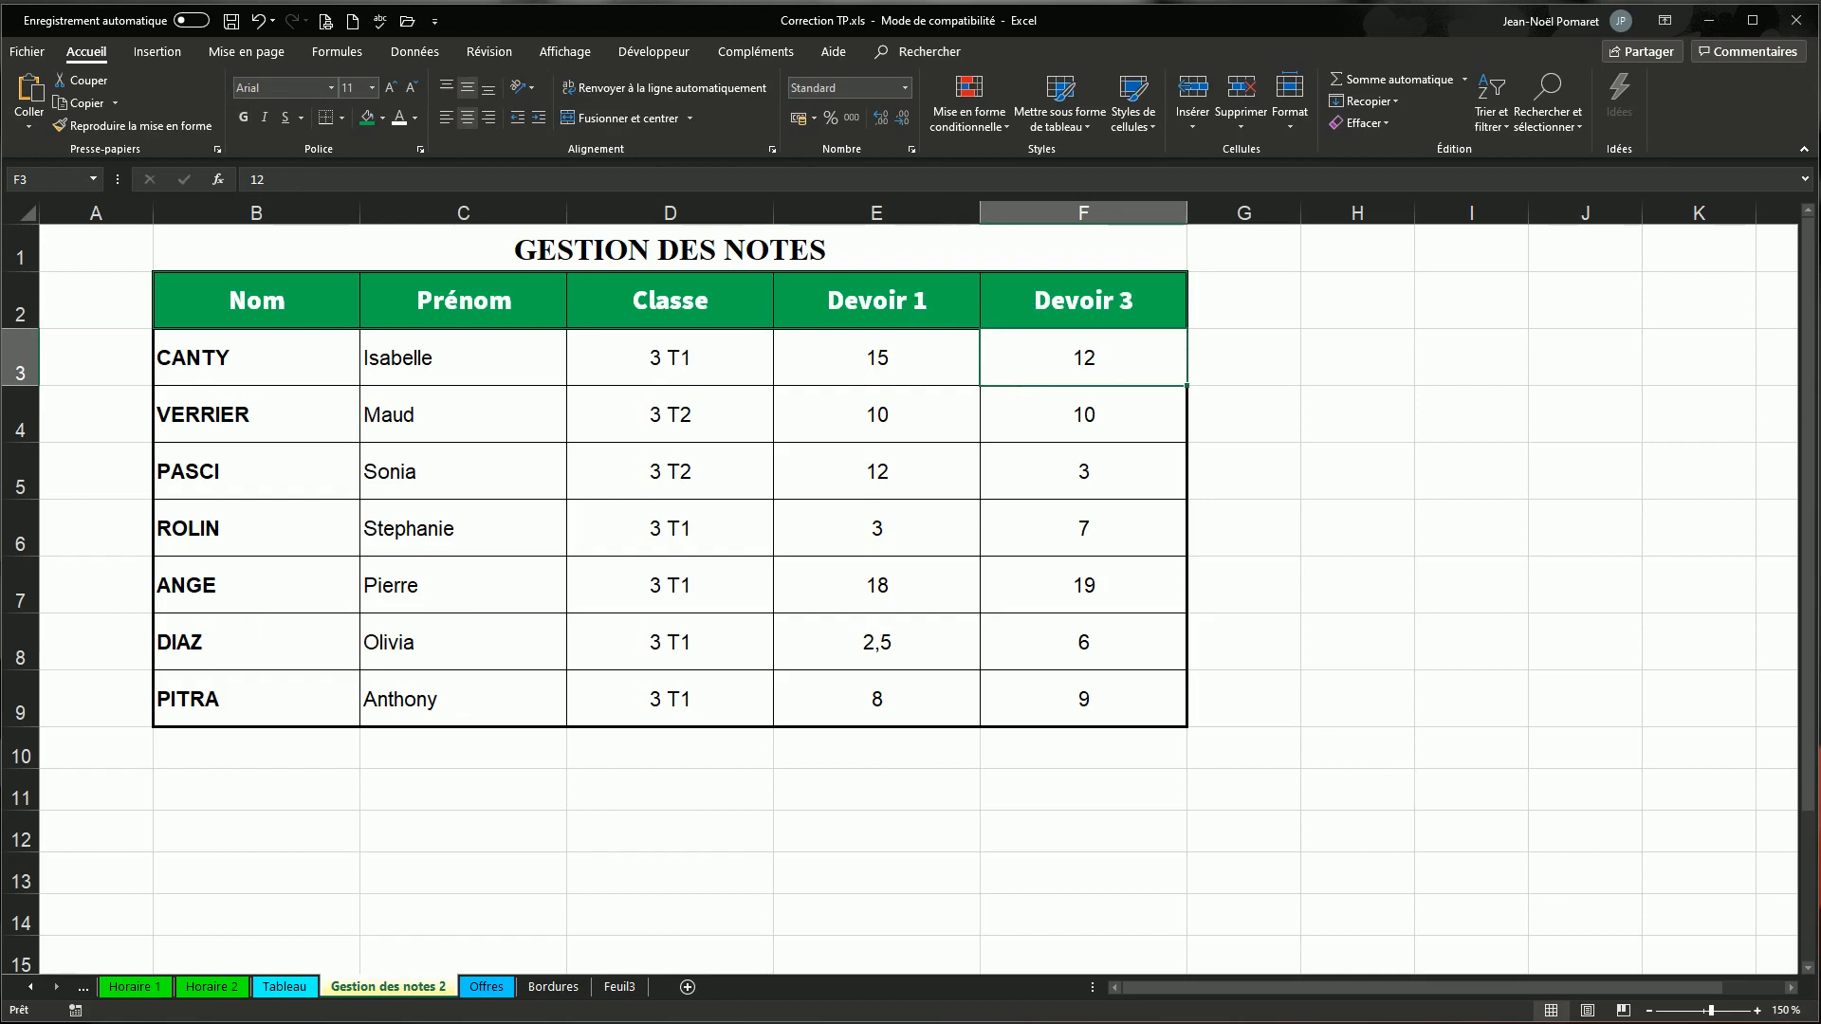
- Insert a new column before the "Devoir 1" column of the grades table
click(948, 216)
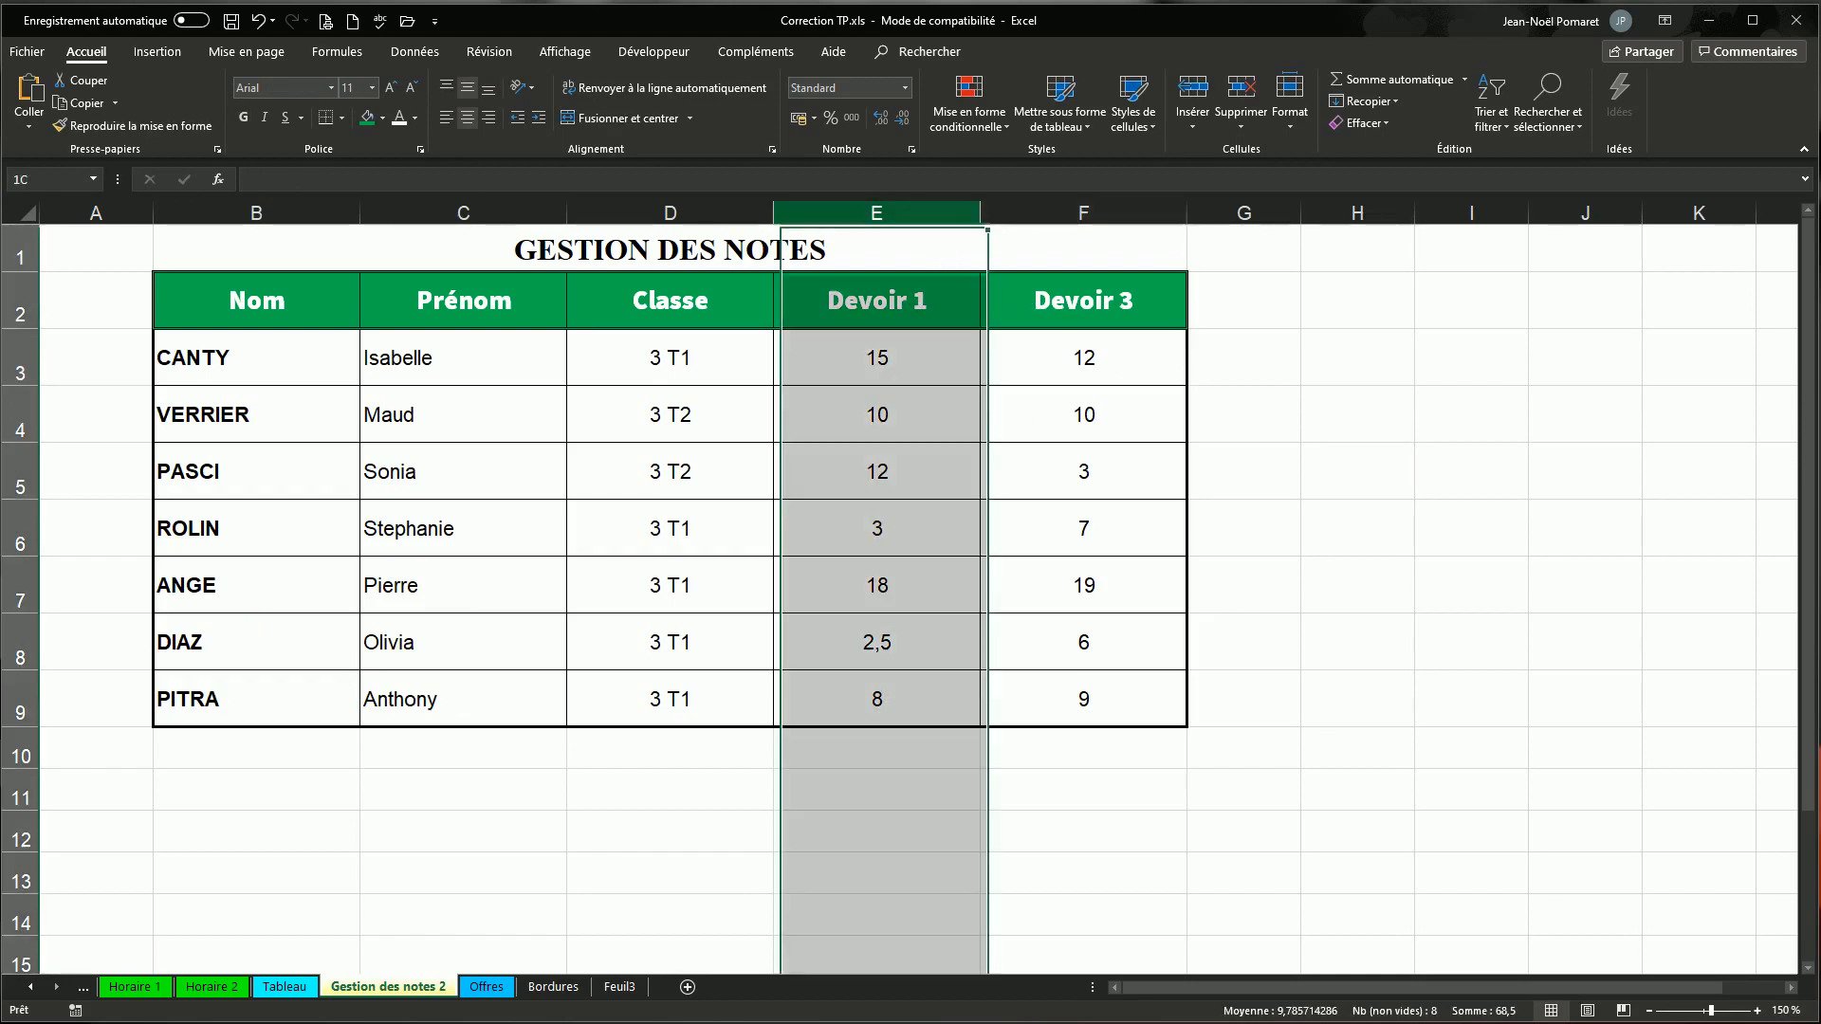
right_click(950, 222)
click(993, 347)
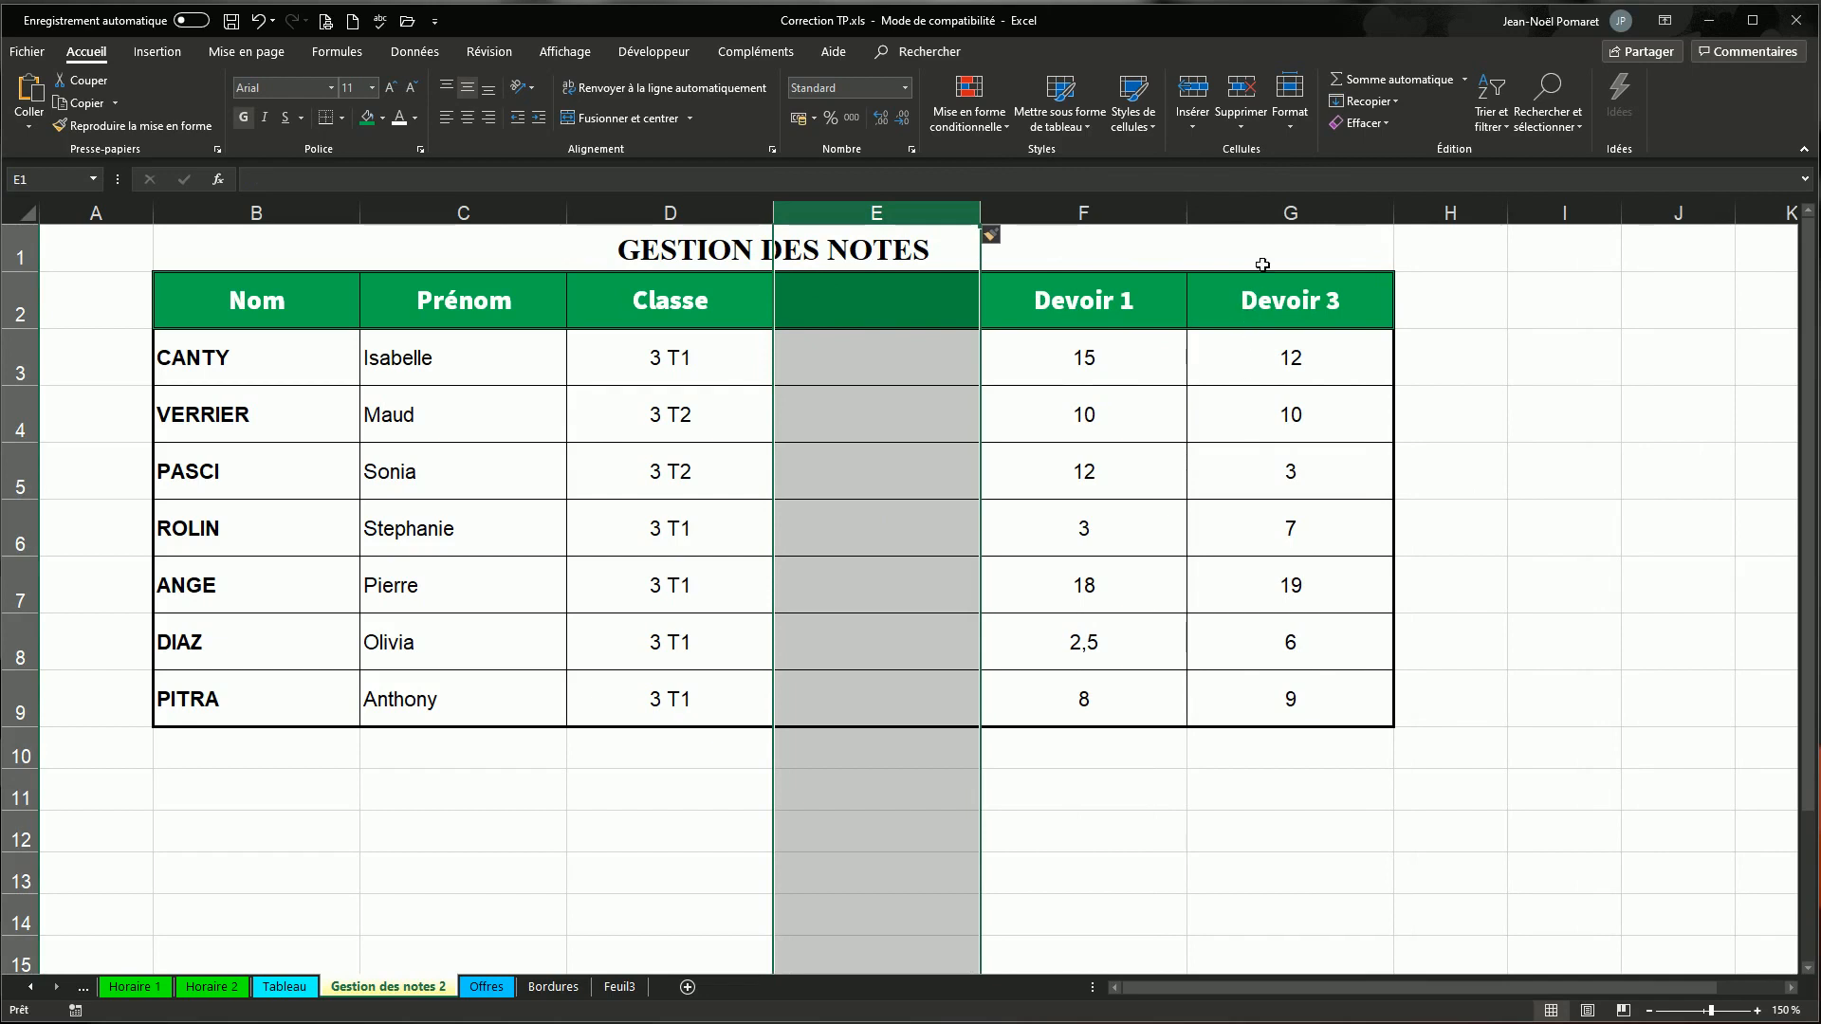
click(1074, 785)
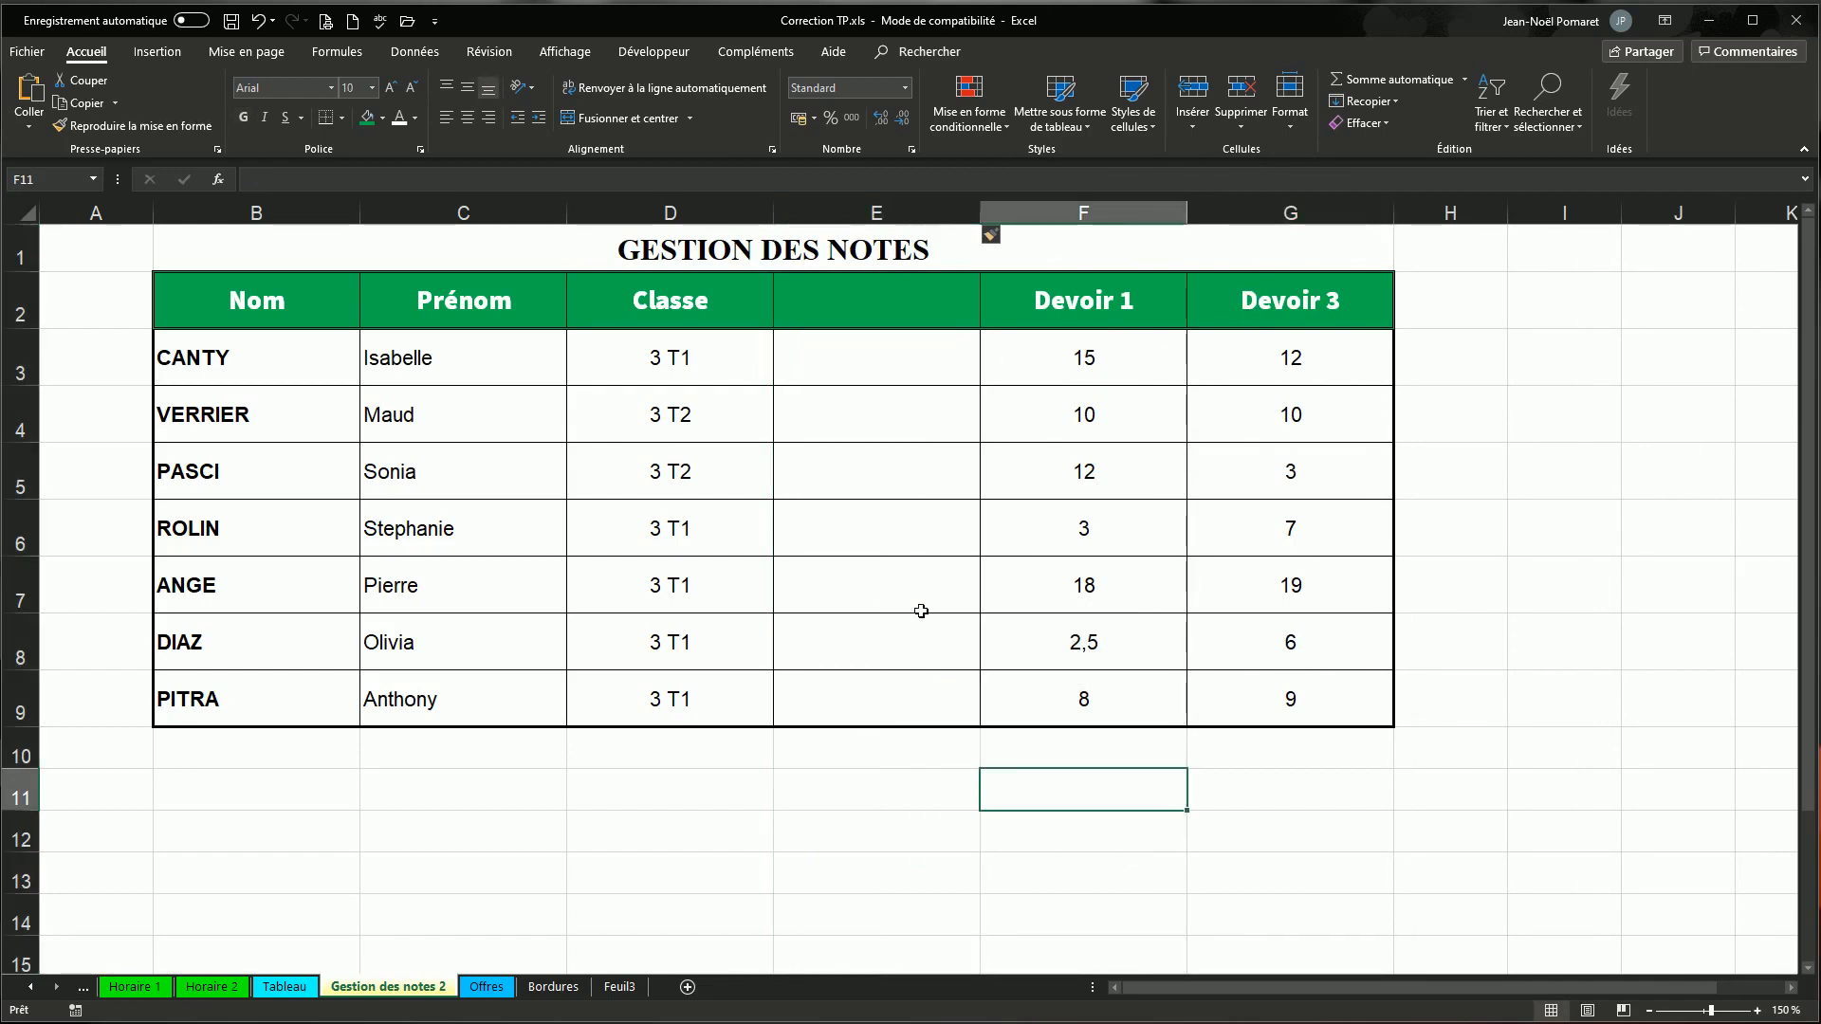
- Delete the empty column E between "Classe" and "Devoir 1"
click(905, 216)
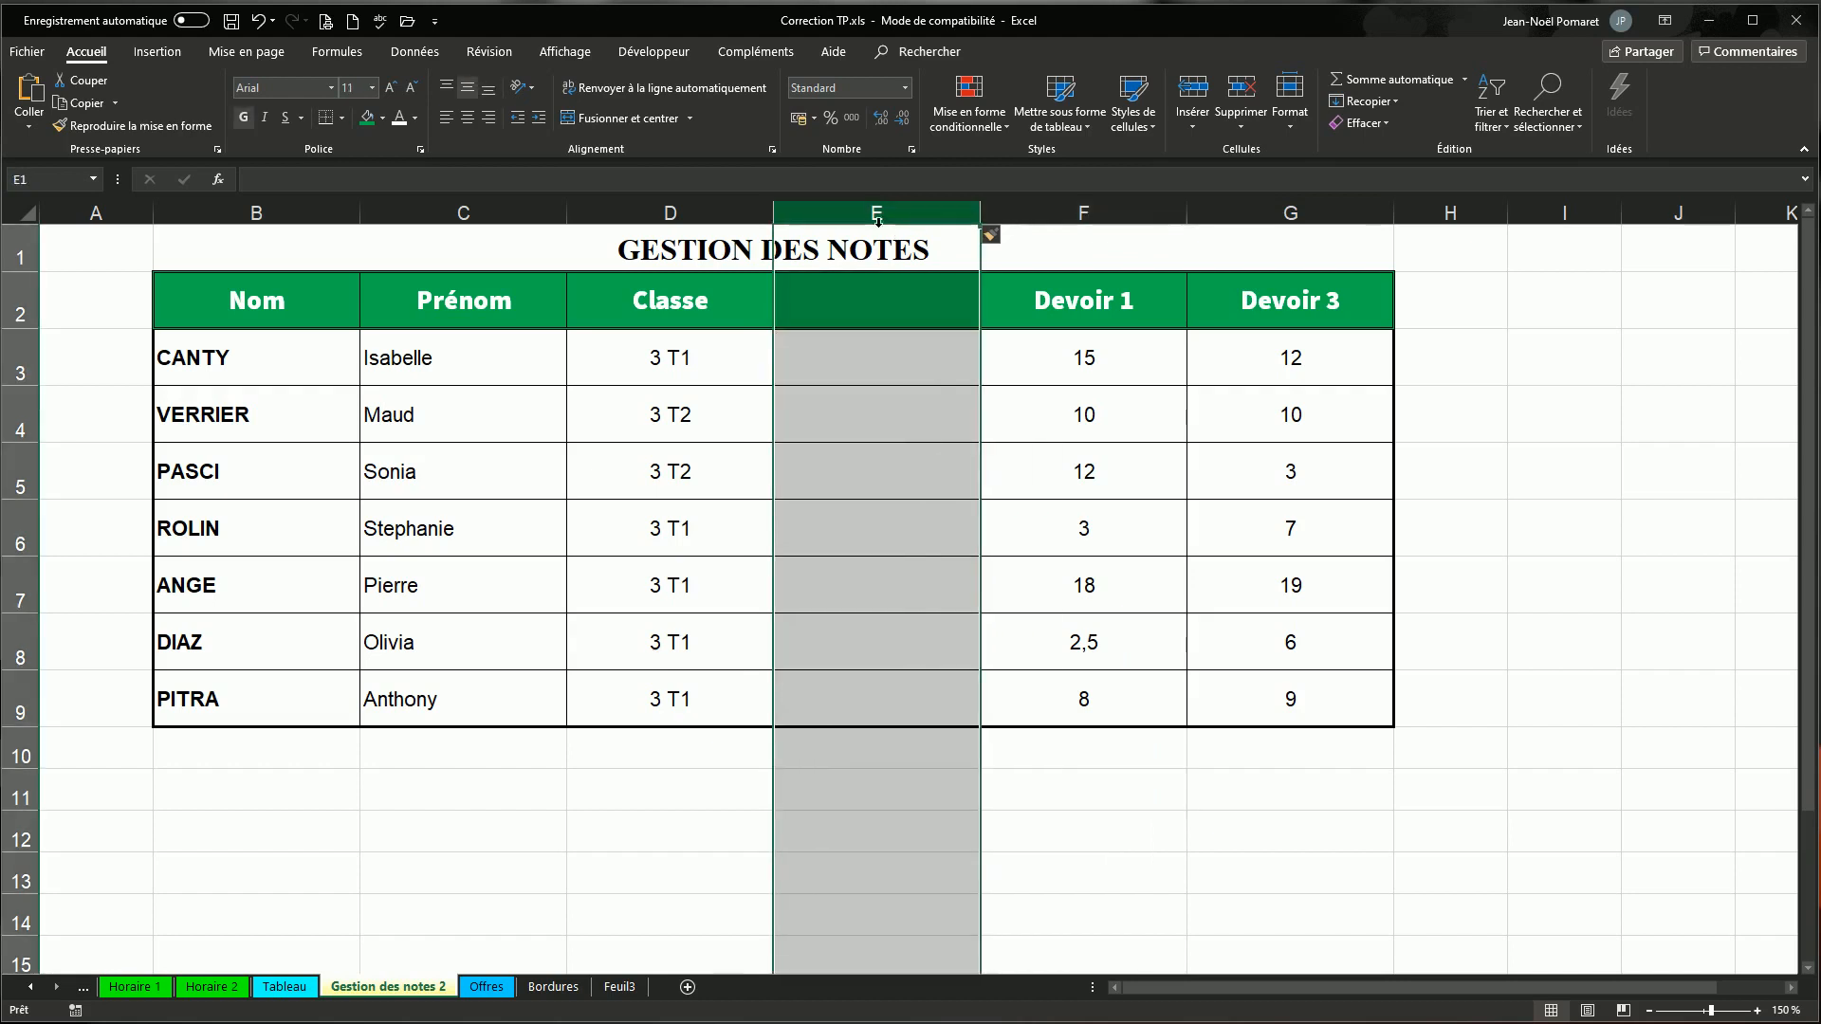
right_click(876, 341)
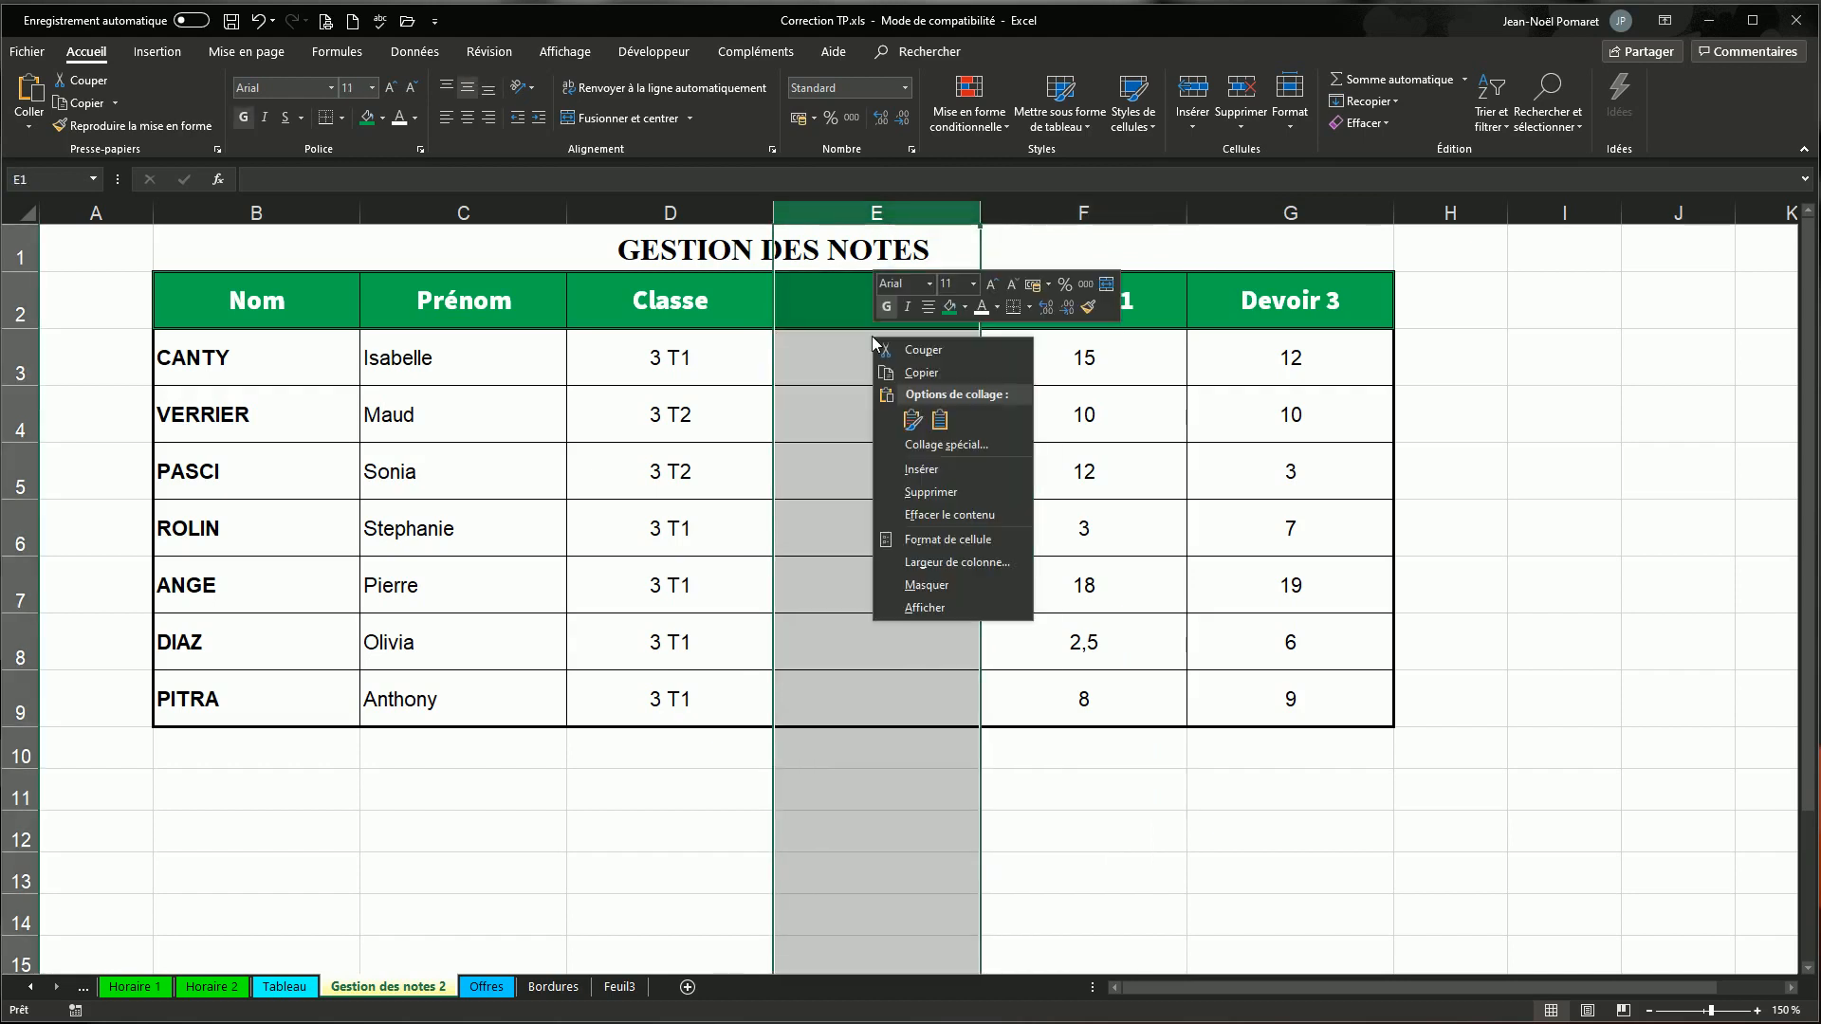
click(939, 492)
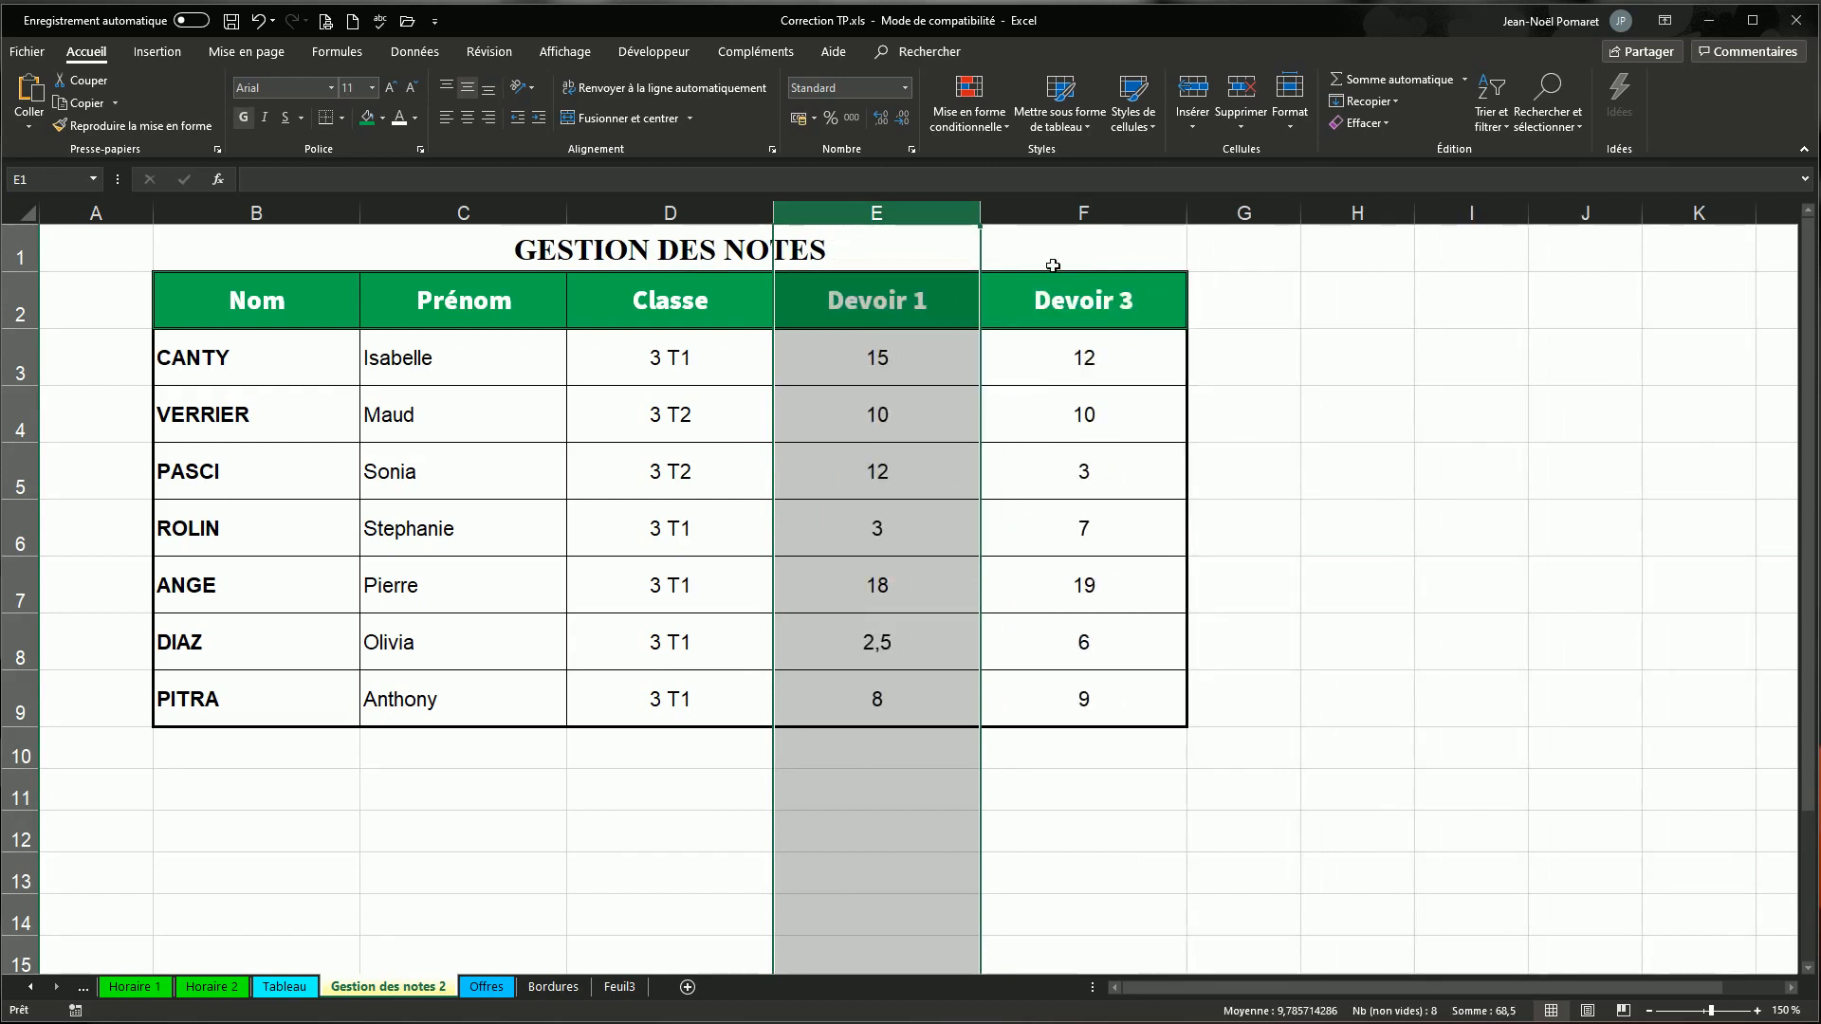
- Insert a column between "Devoir 1" and "Devoir 3" and enter "Devoir 2" as its header in cell F2
click(1082, 214)
right_click(1080, 214)
click(1125, 344)
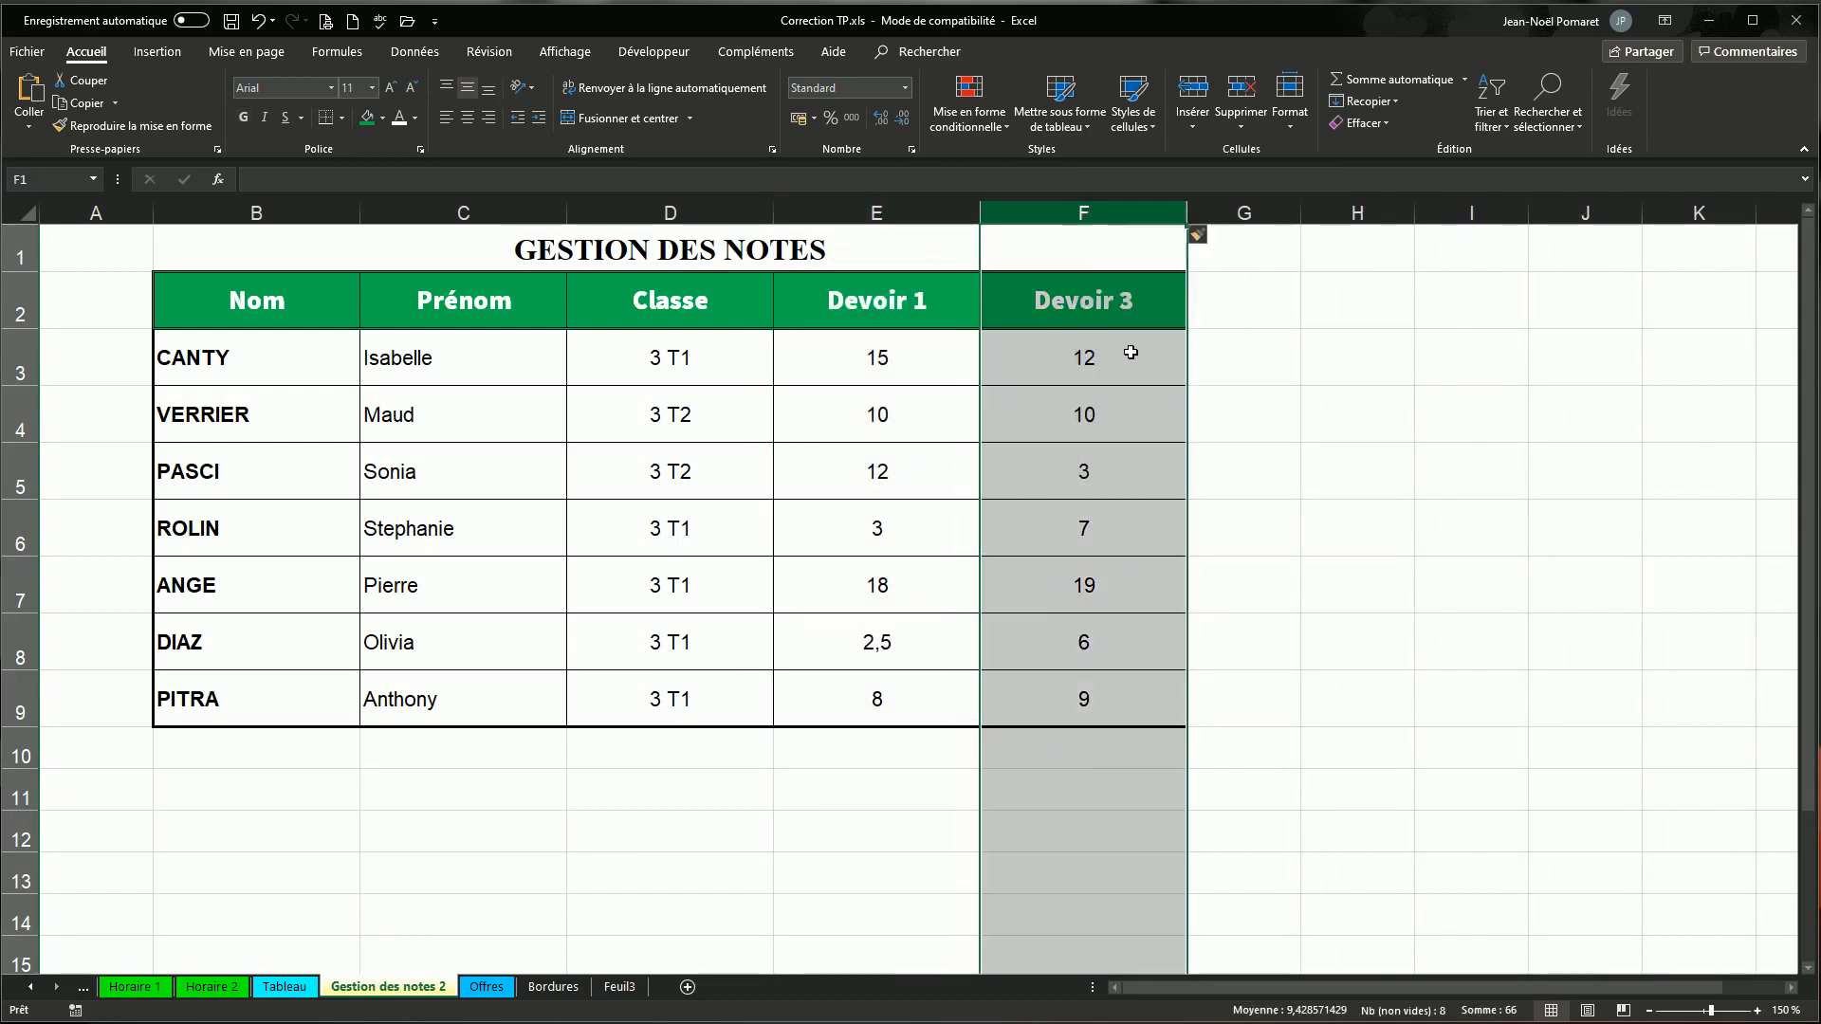
click(1075, 315)
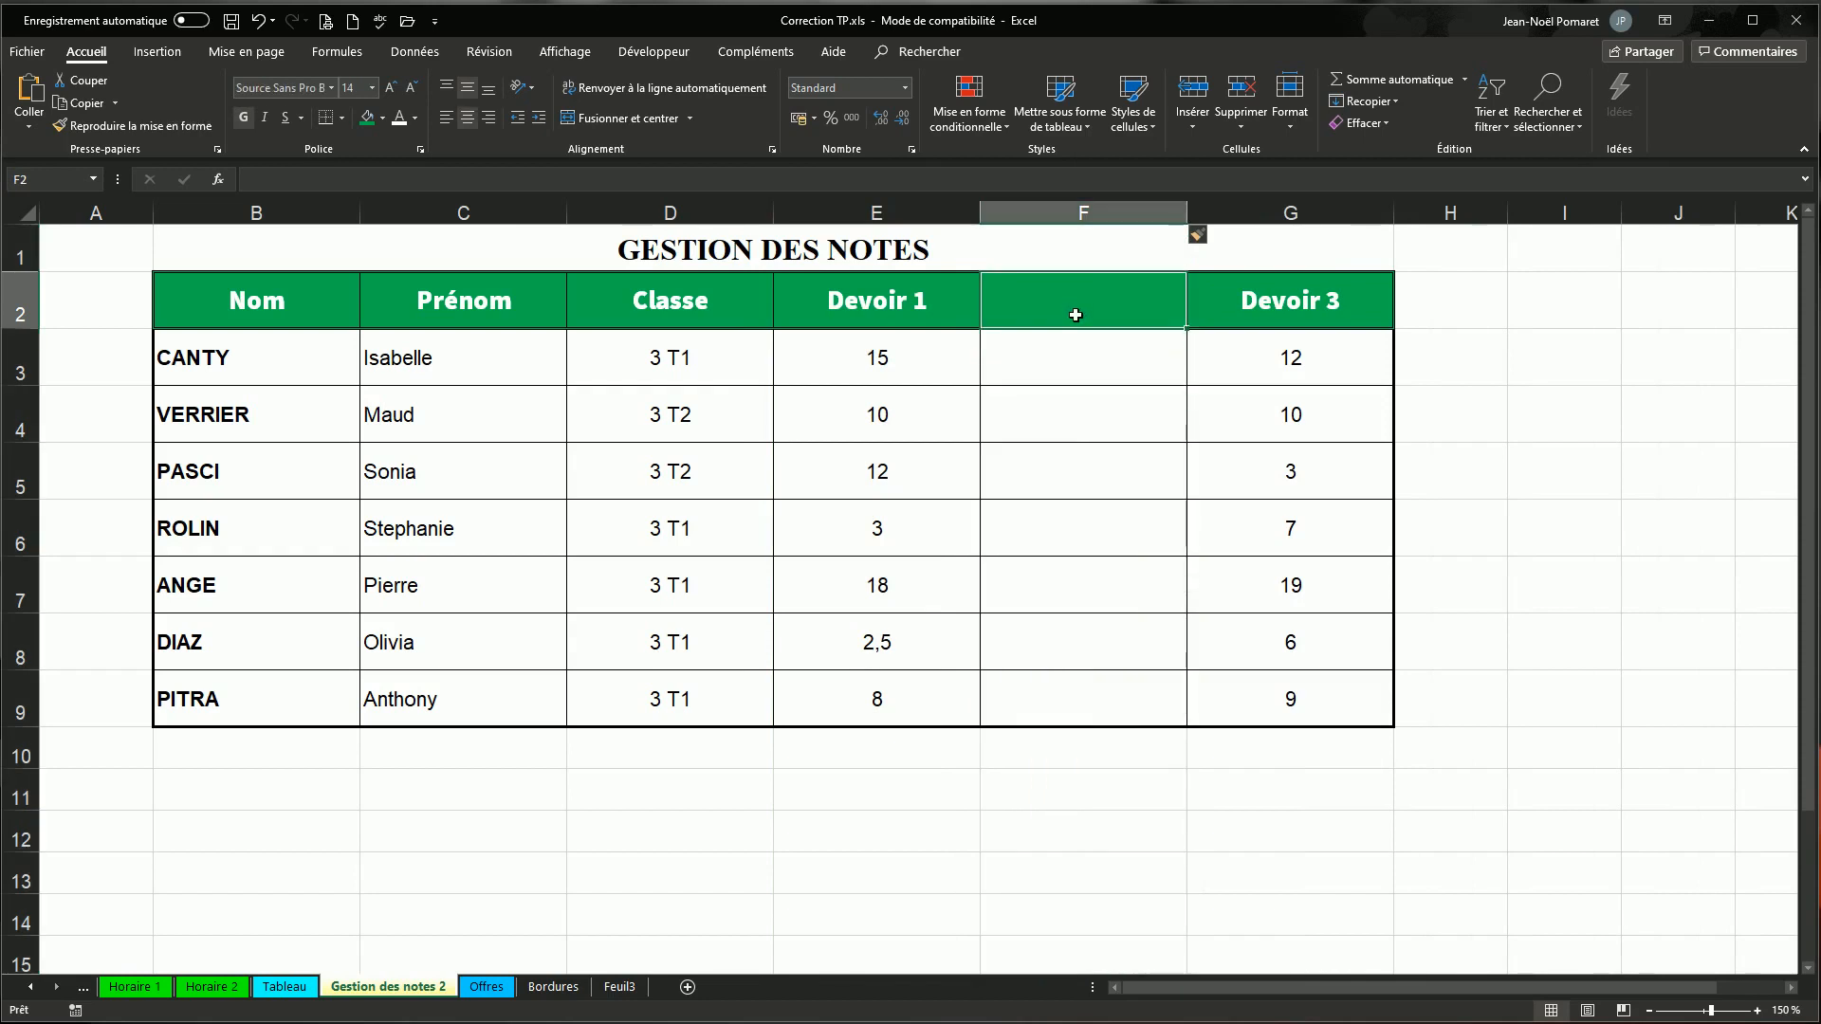
text(Devoi)
text(r )
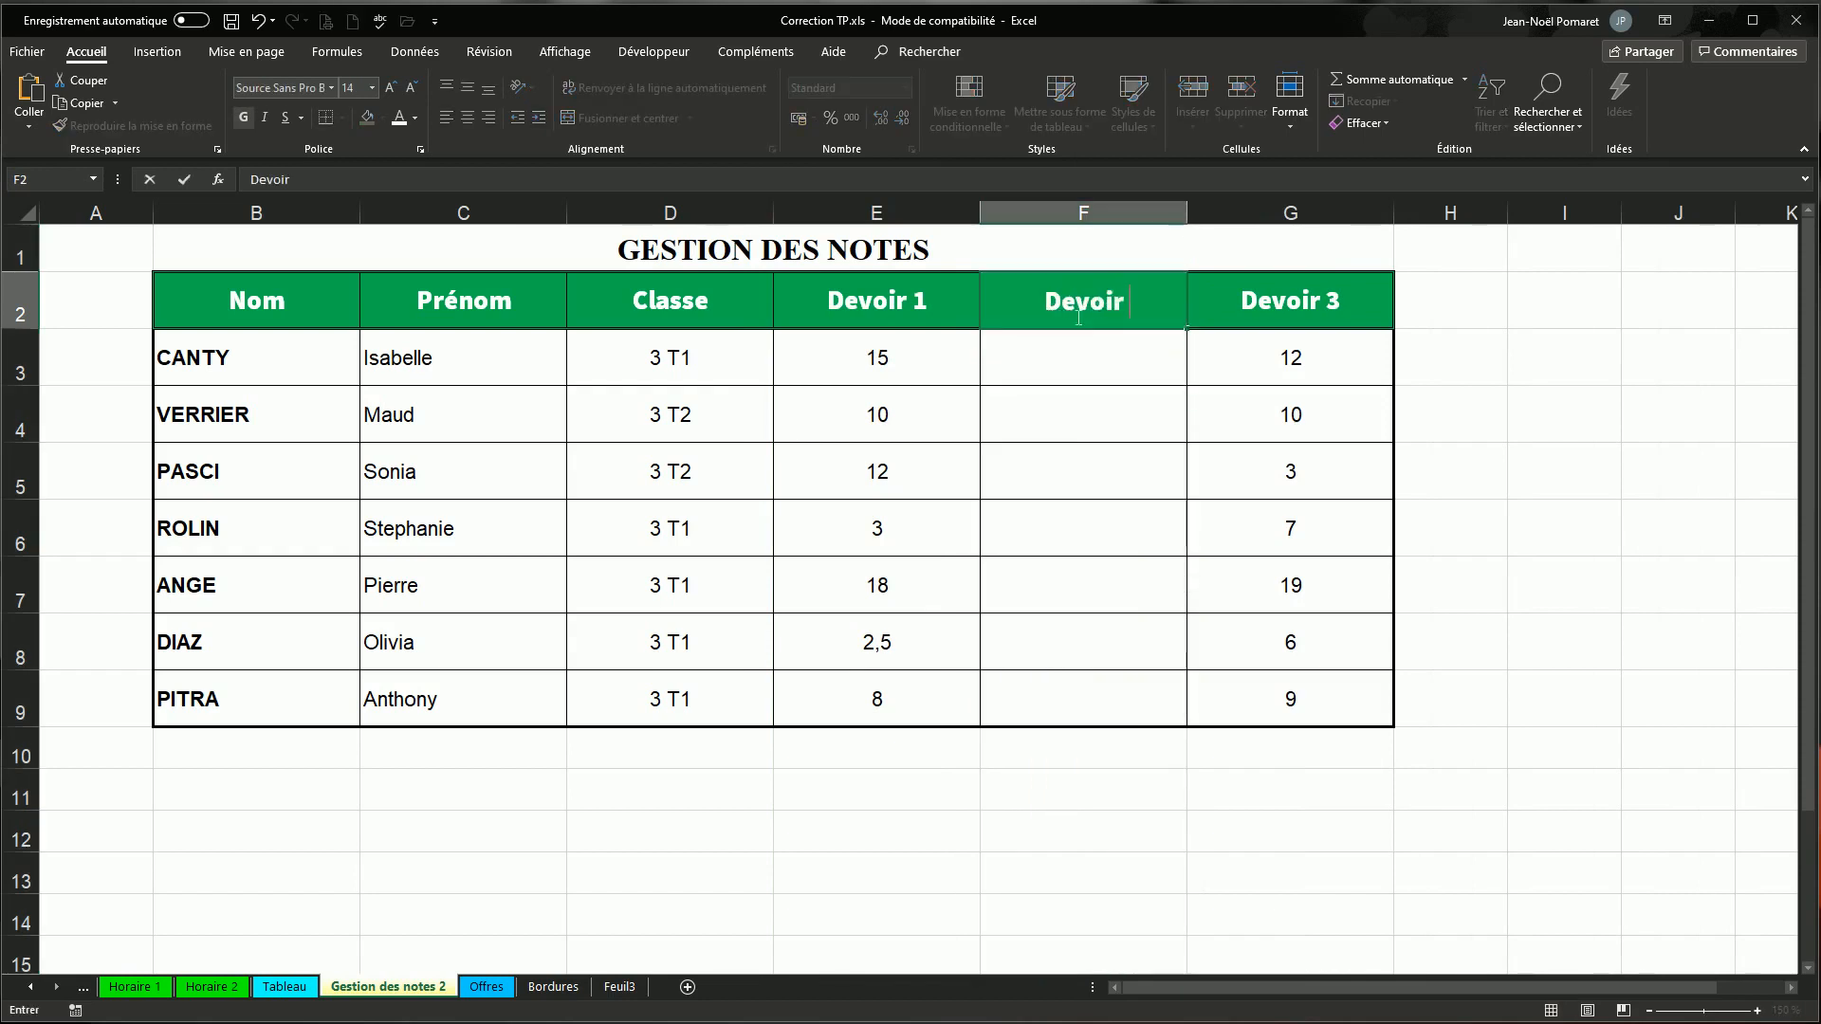
text(2)
key(Return)
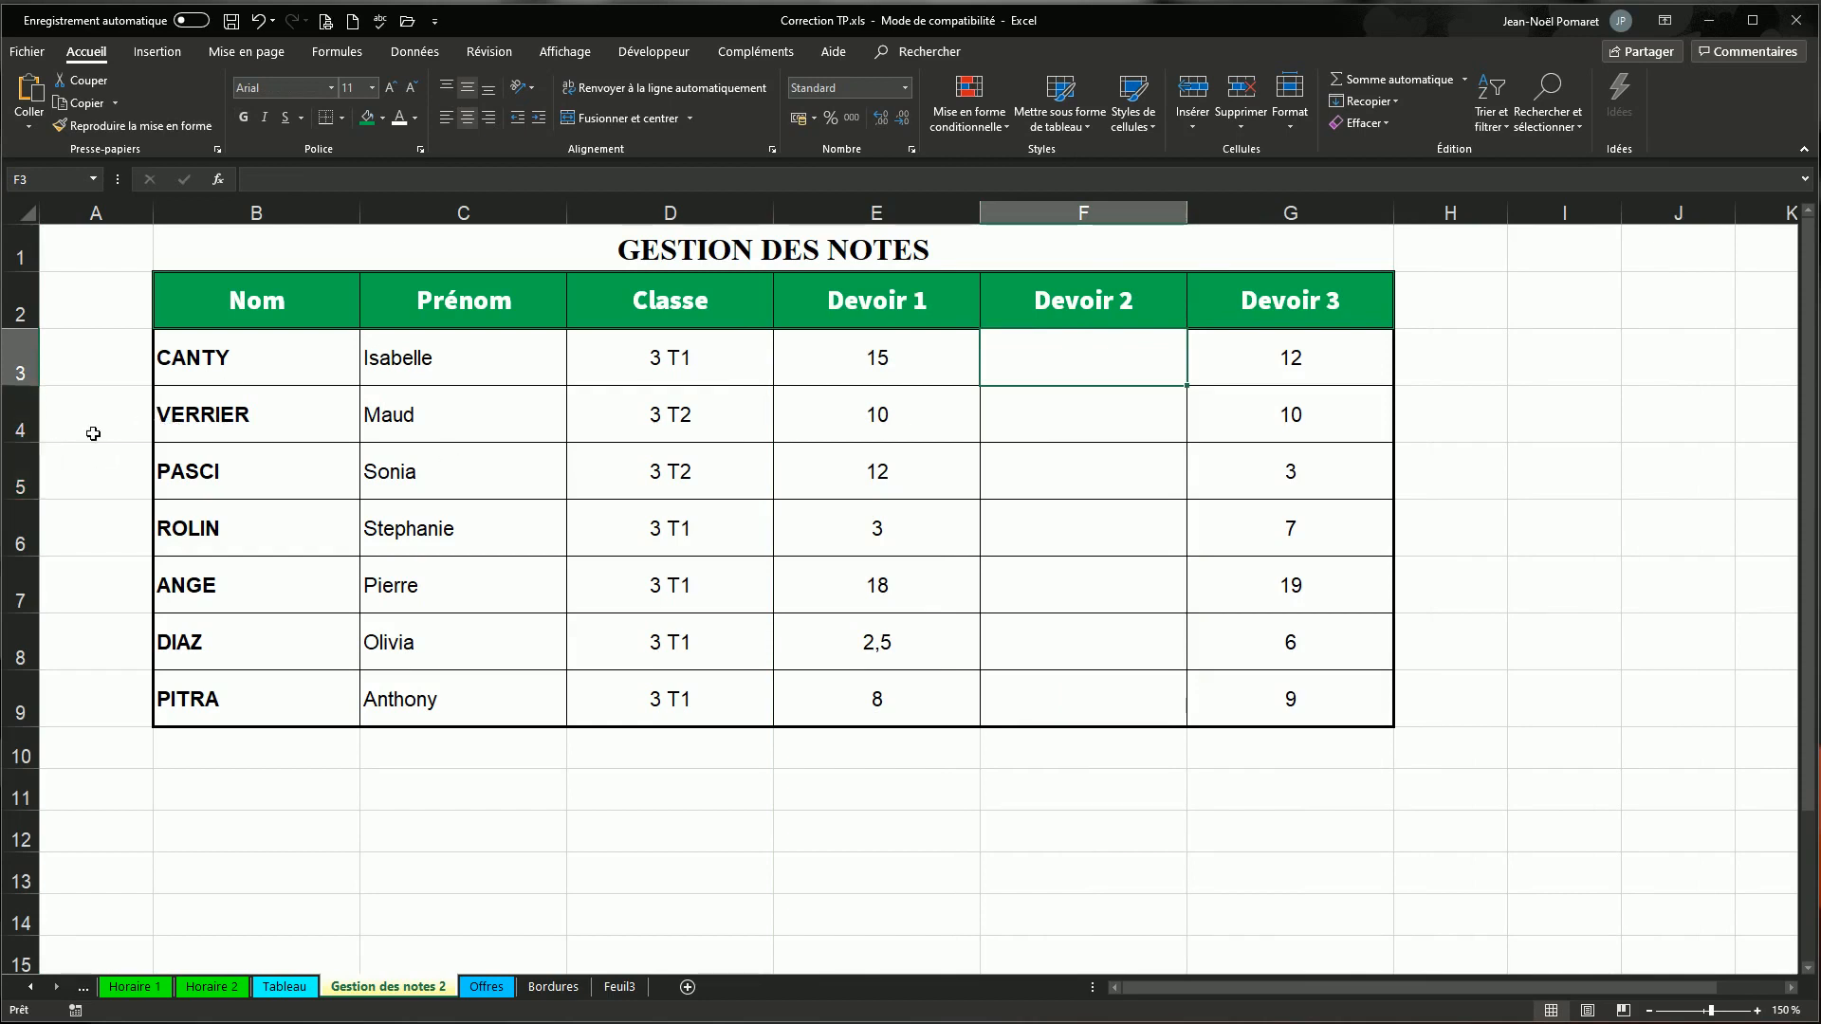
- Insert a blank row above row 4, between the first two students of the table
click(42, 432)
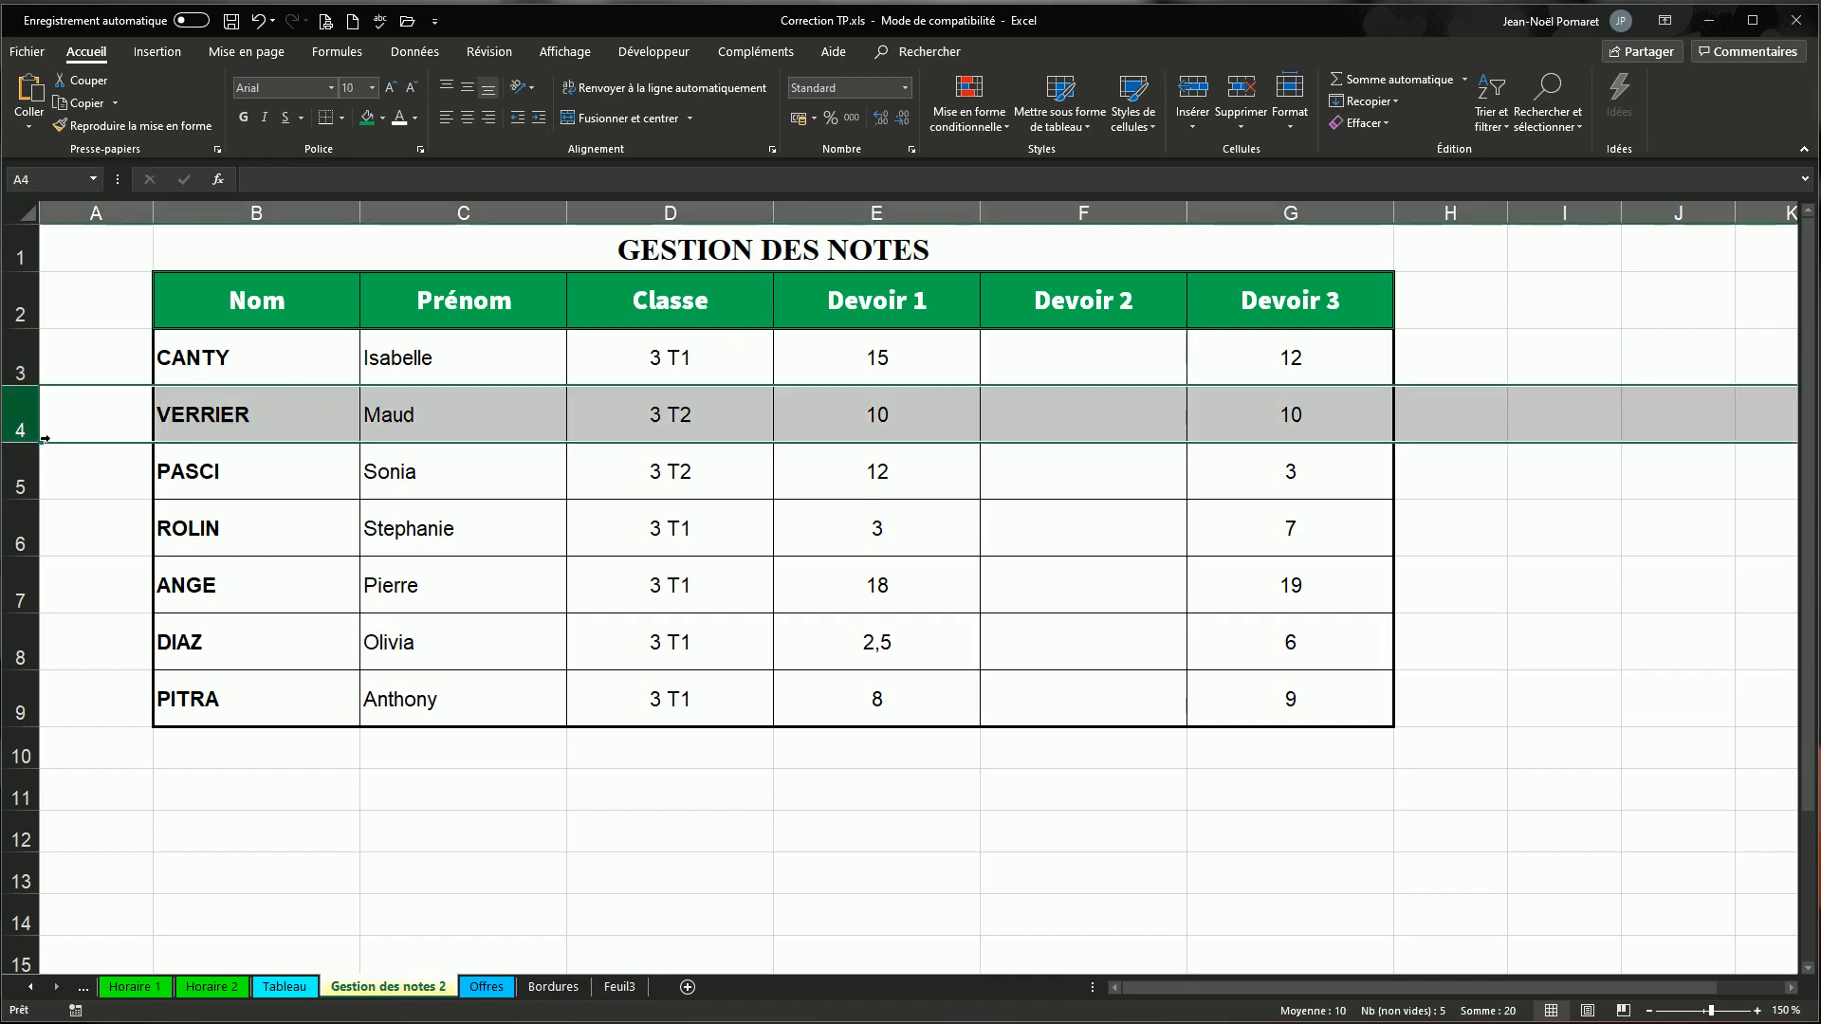
right_click(44, 438)
click(91, 556)
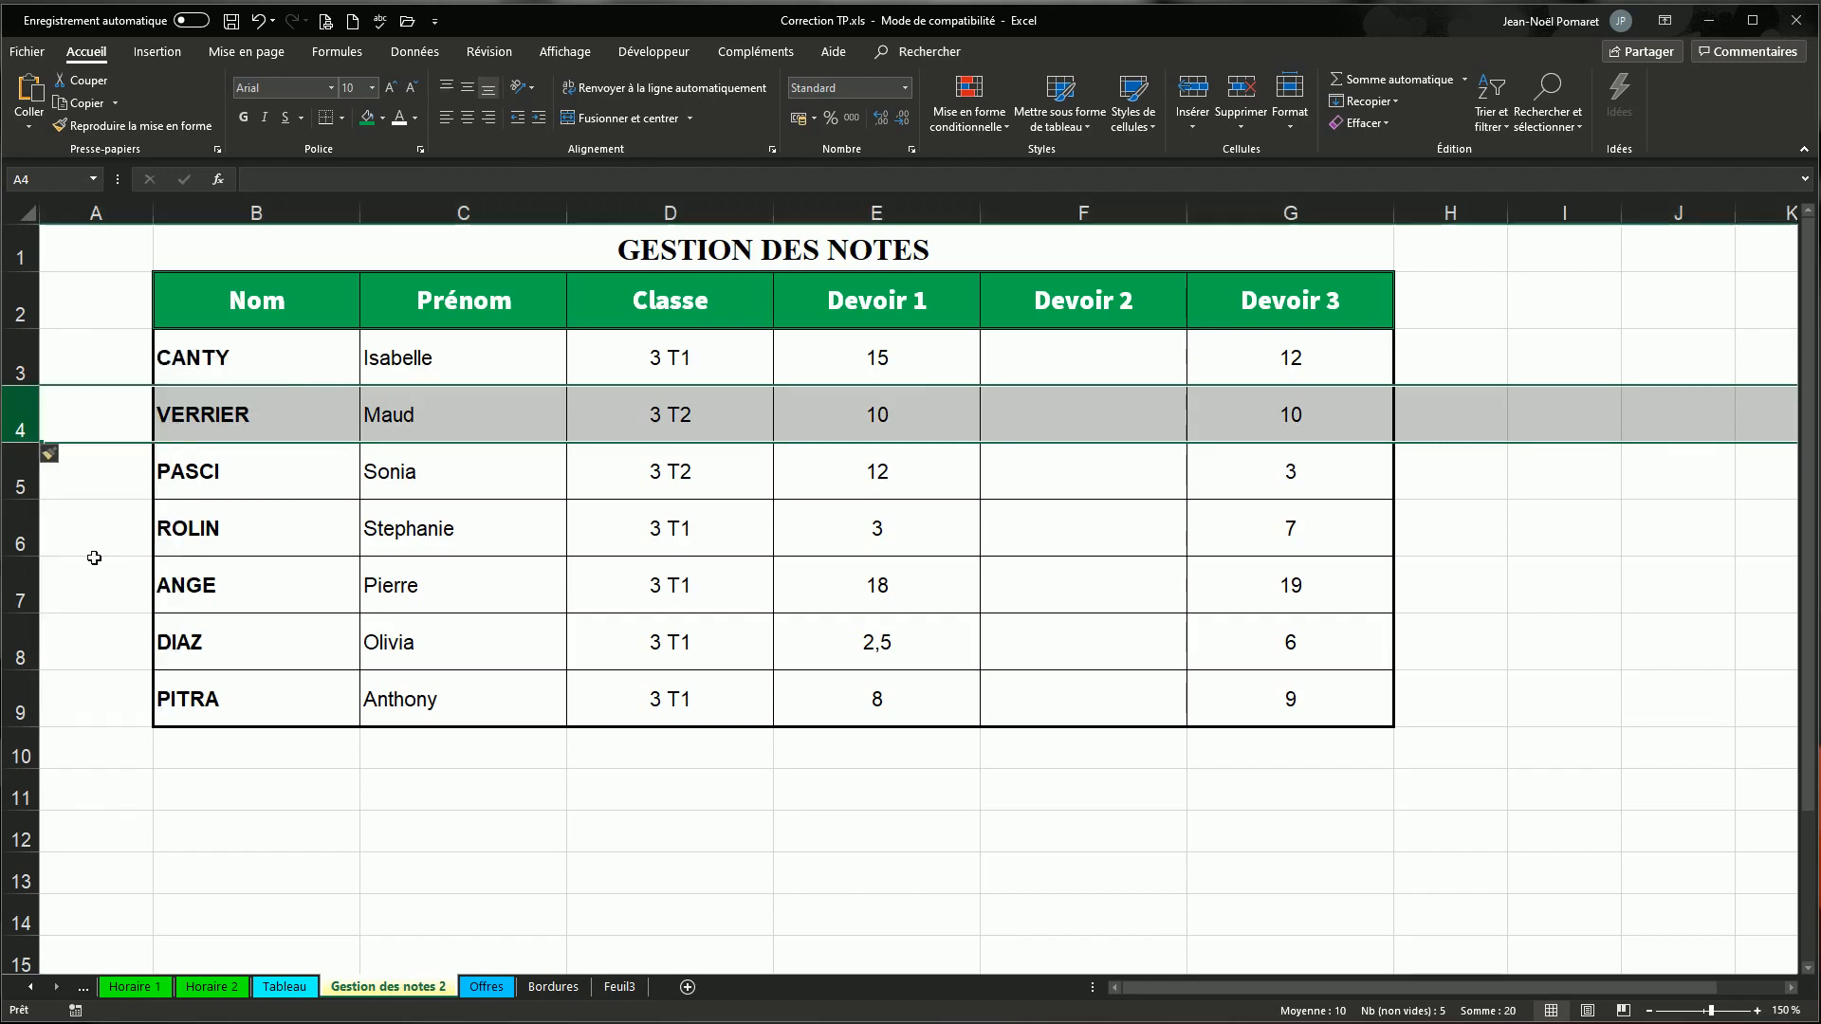
click(522, 467)
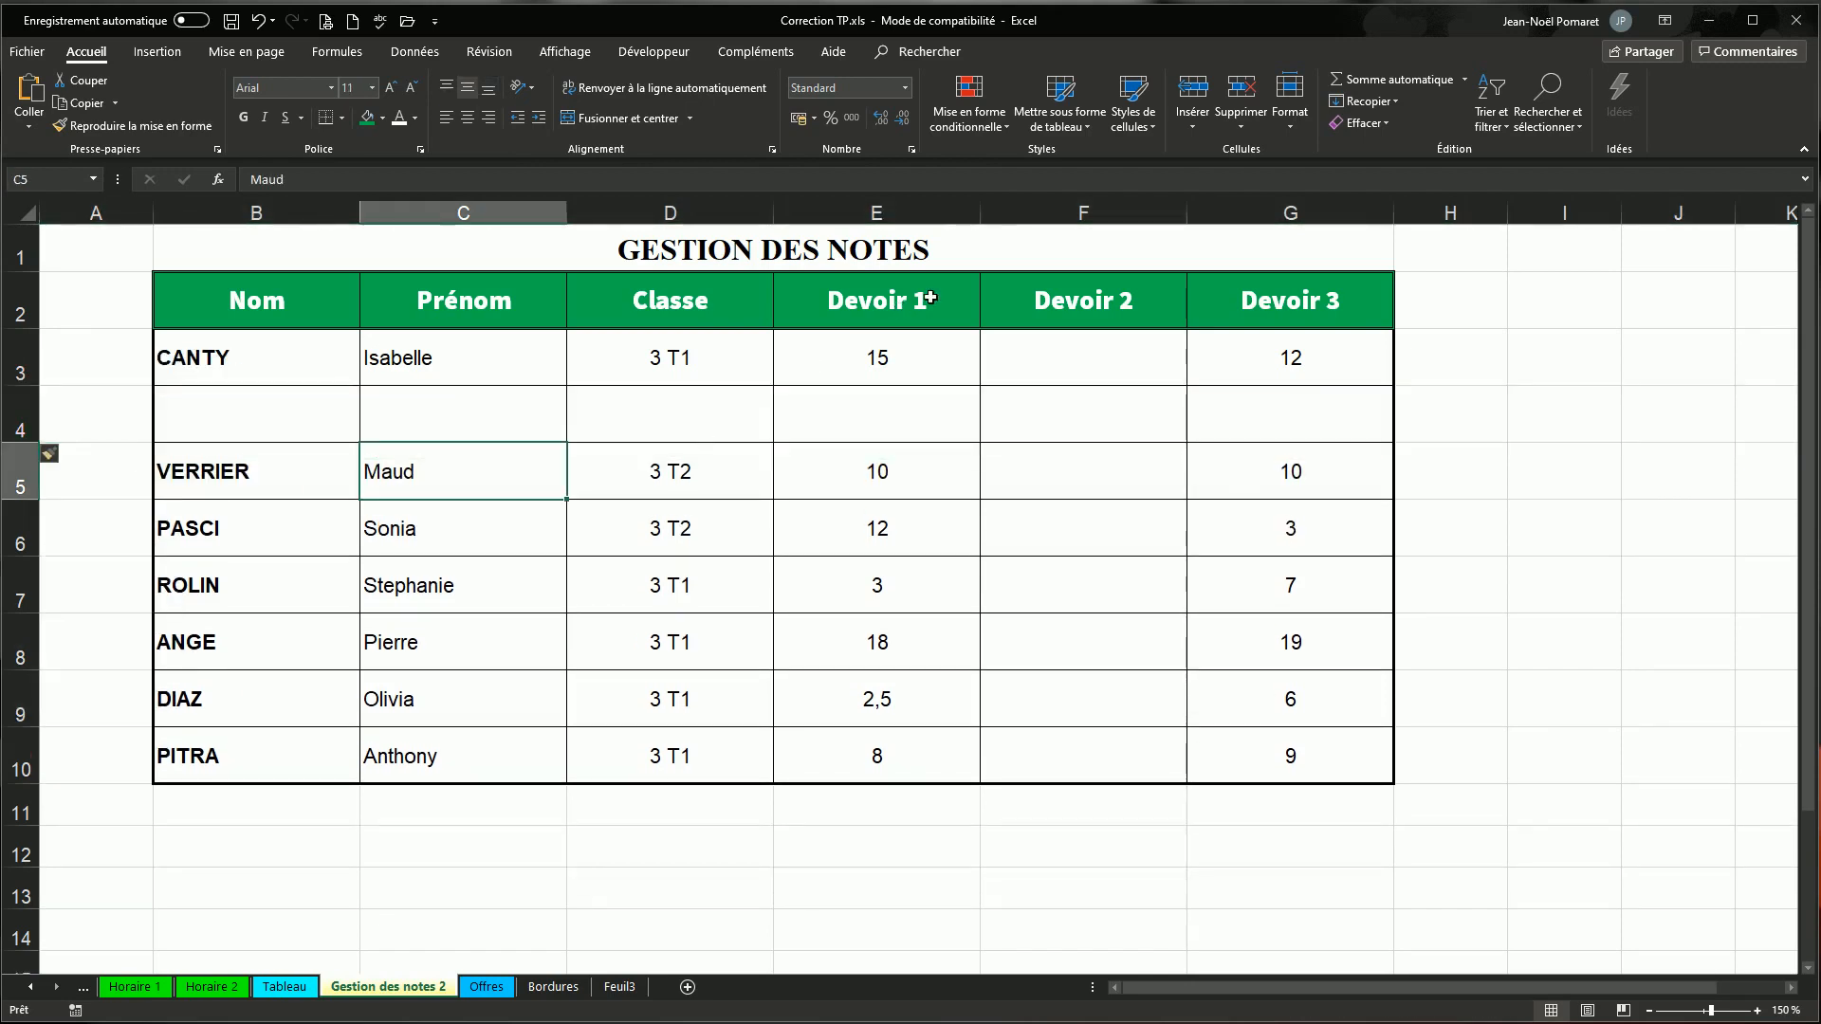
- Delete the inserted "Devoir 2" column F and the blank row 4 from the grades table
click(1104, 229)
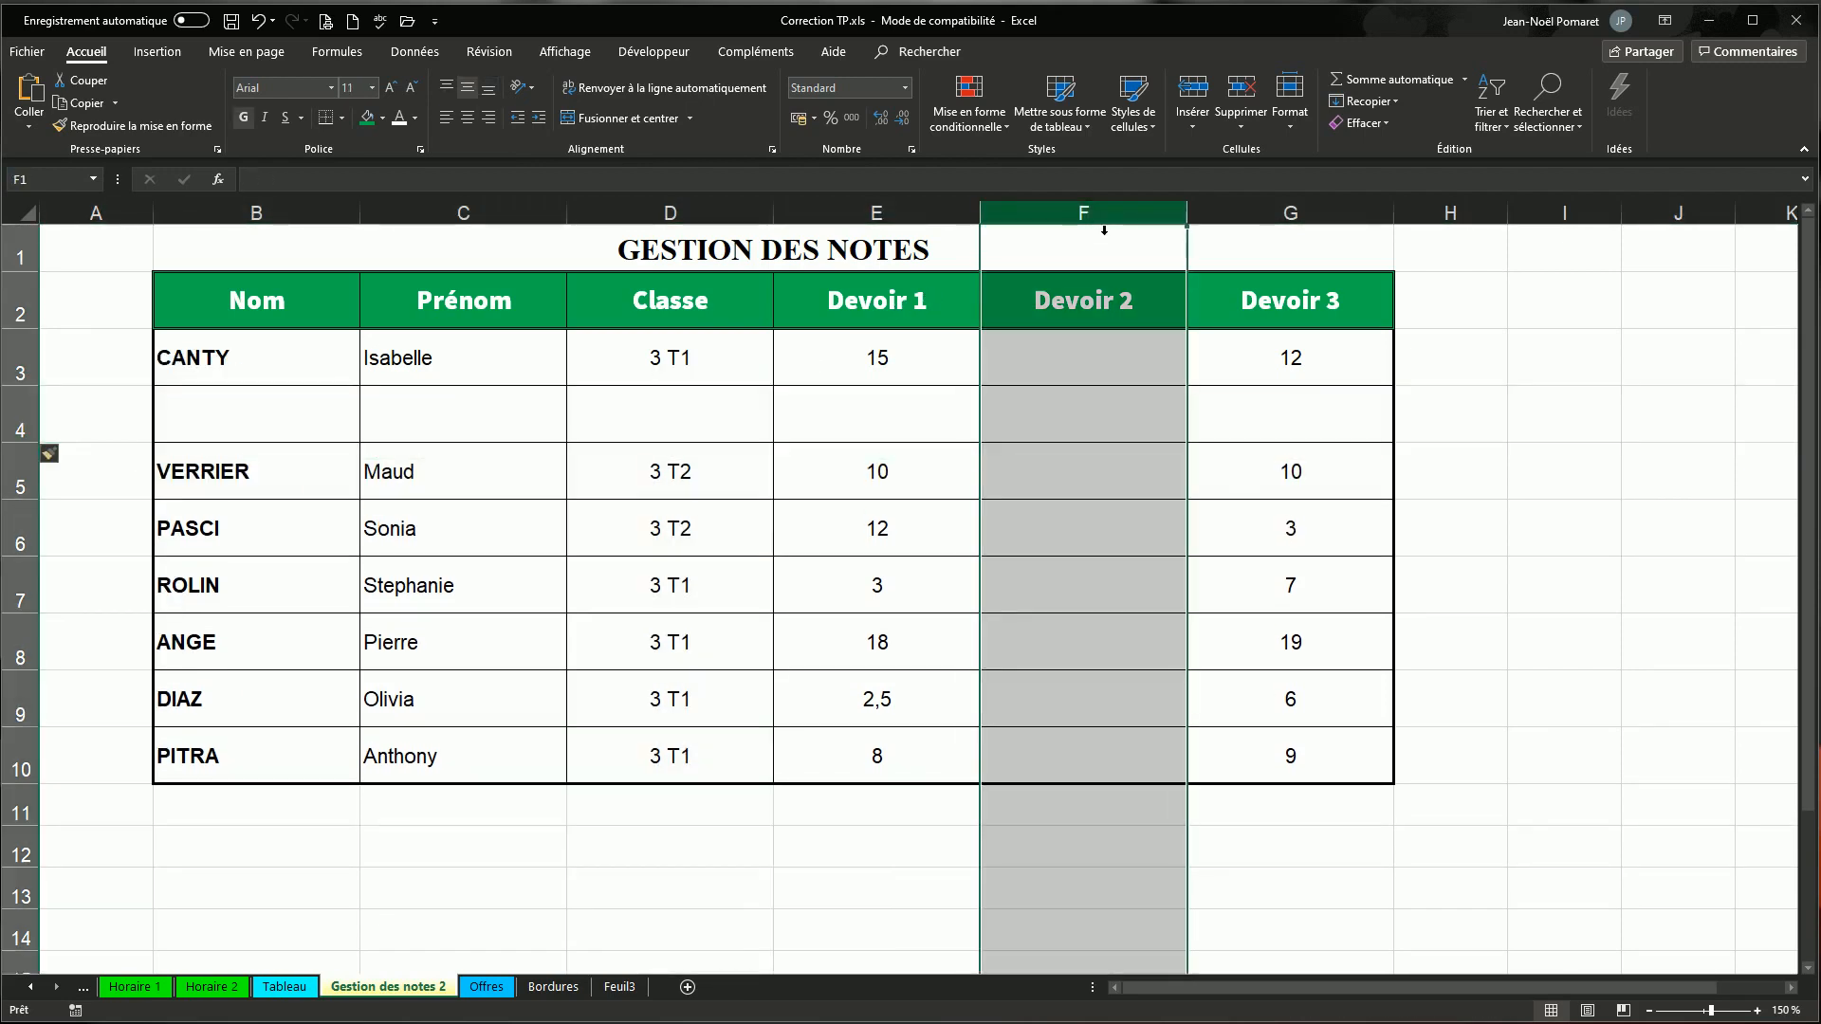
right_click(1097, 232)
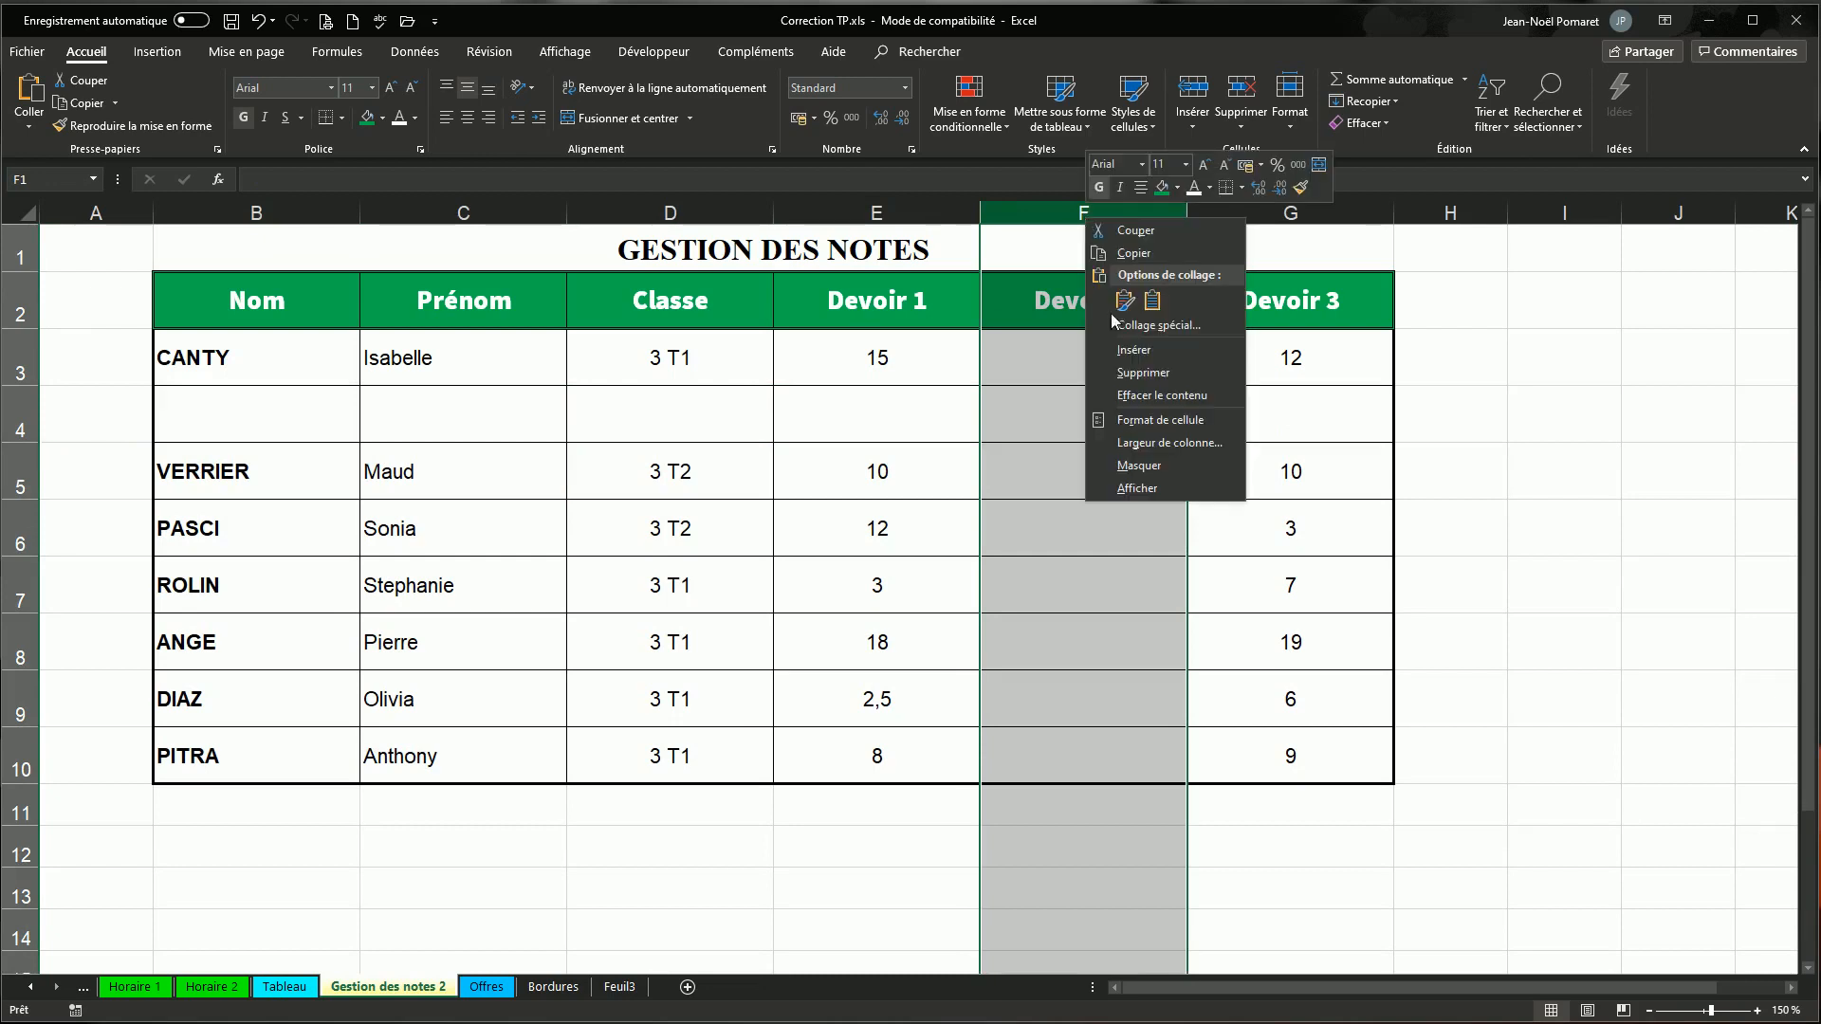
click(1143, 382)
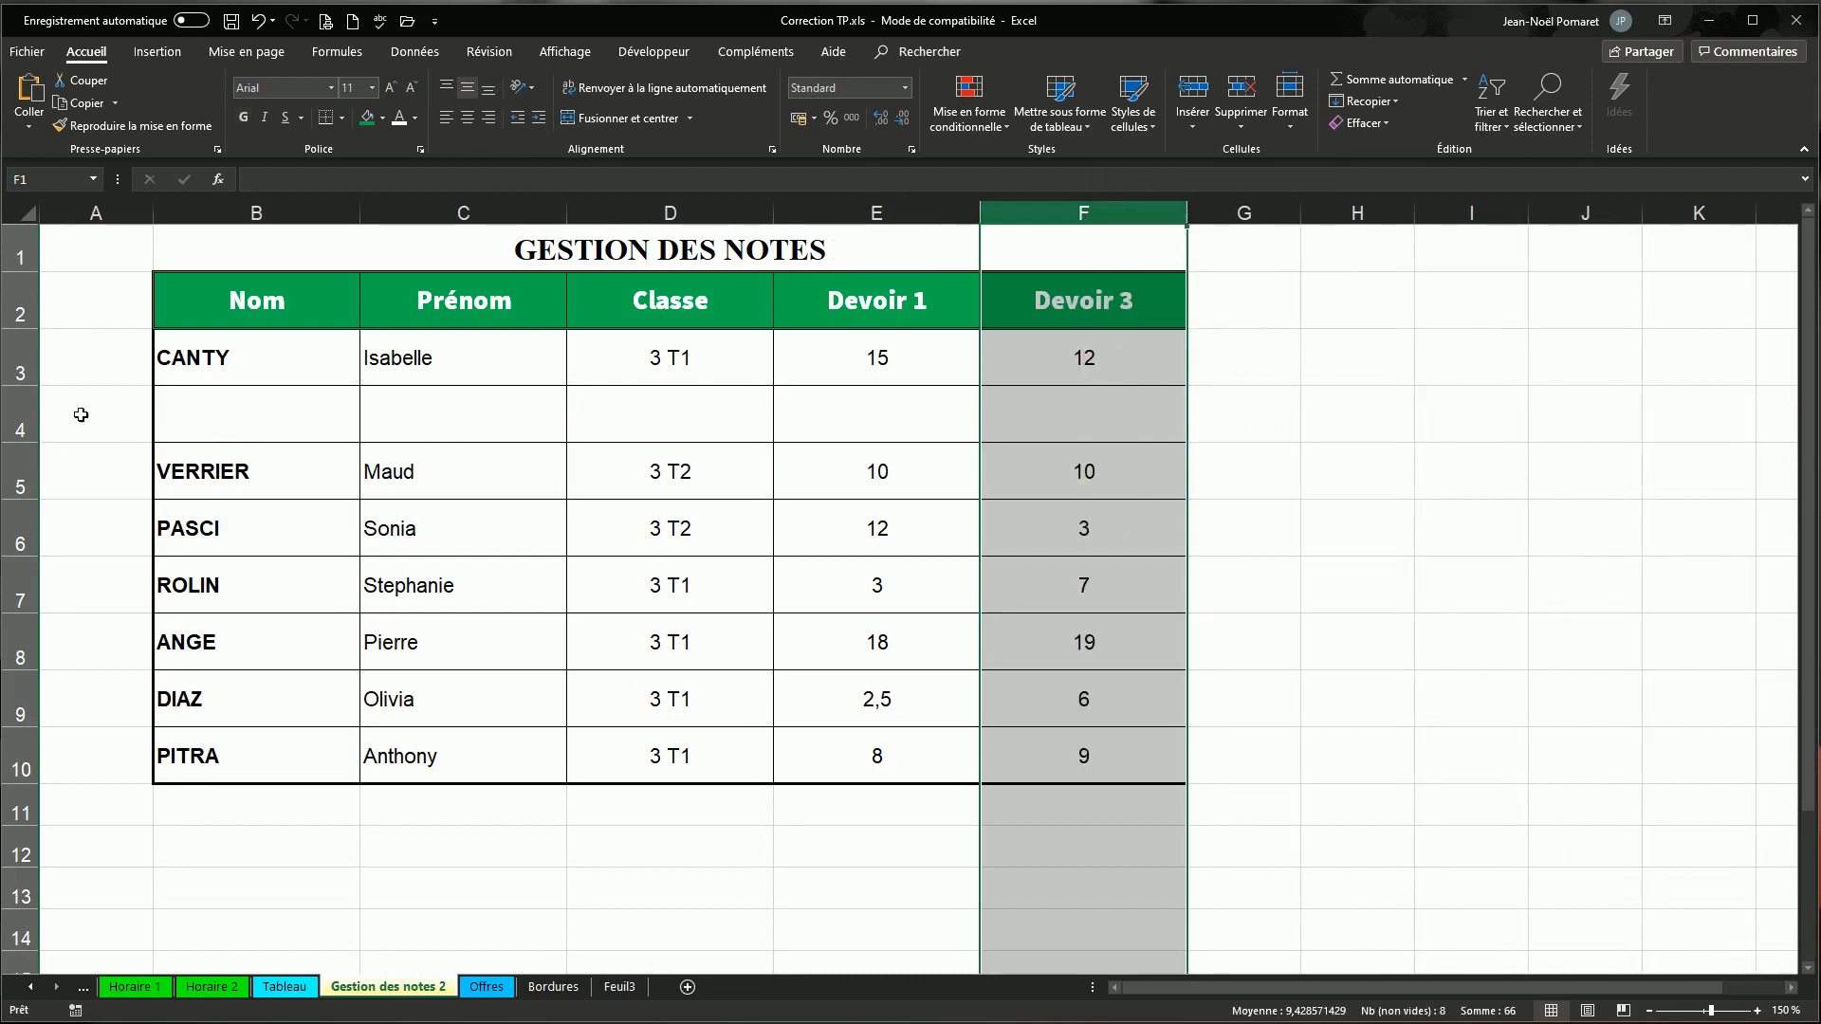
right_click(34, 416)
click(92, 567)
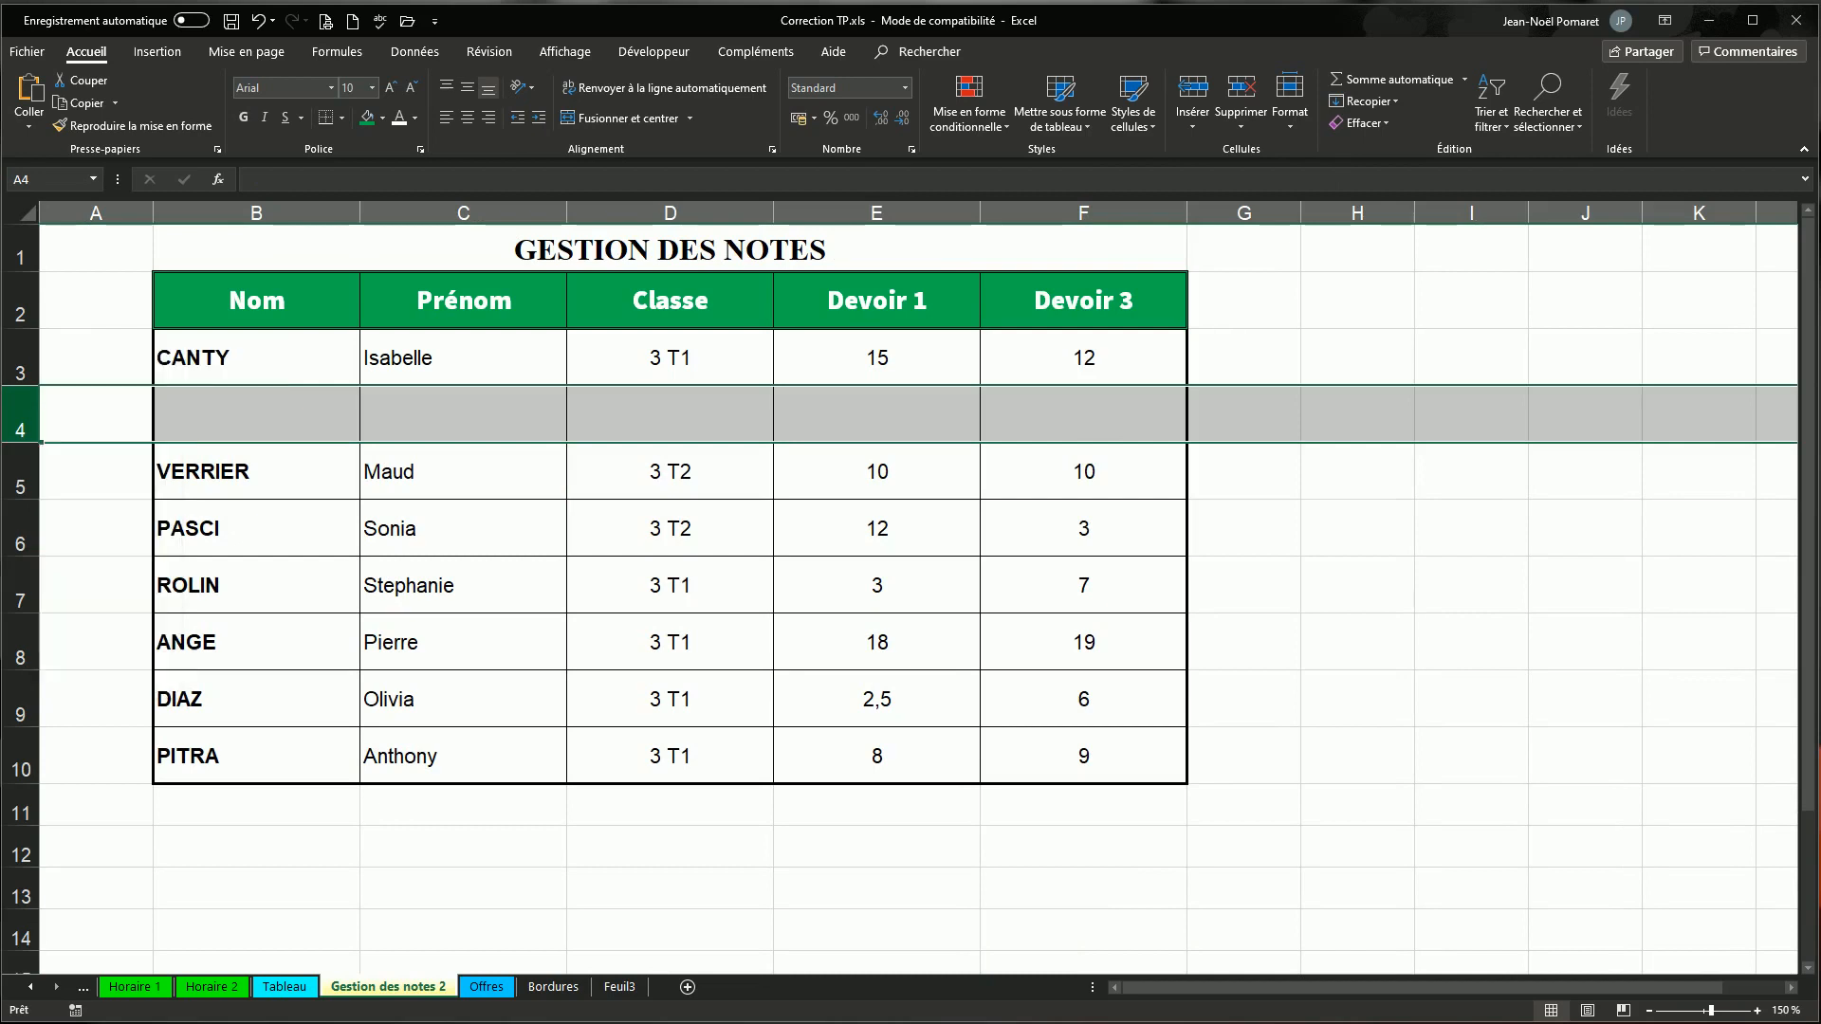
- Change the last column's header in cell F2 to "Devoir 2"
double_click(1127, 303)
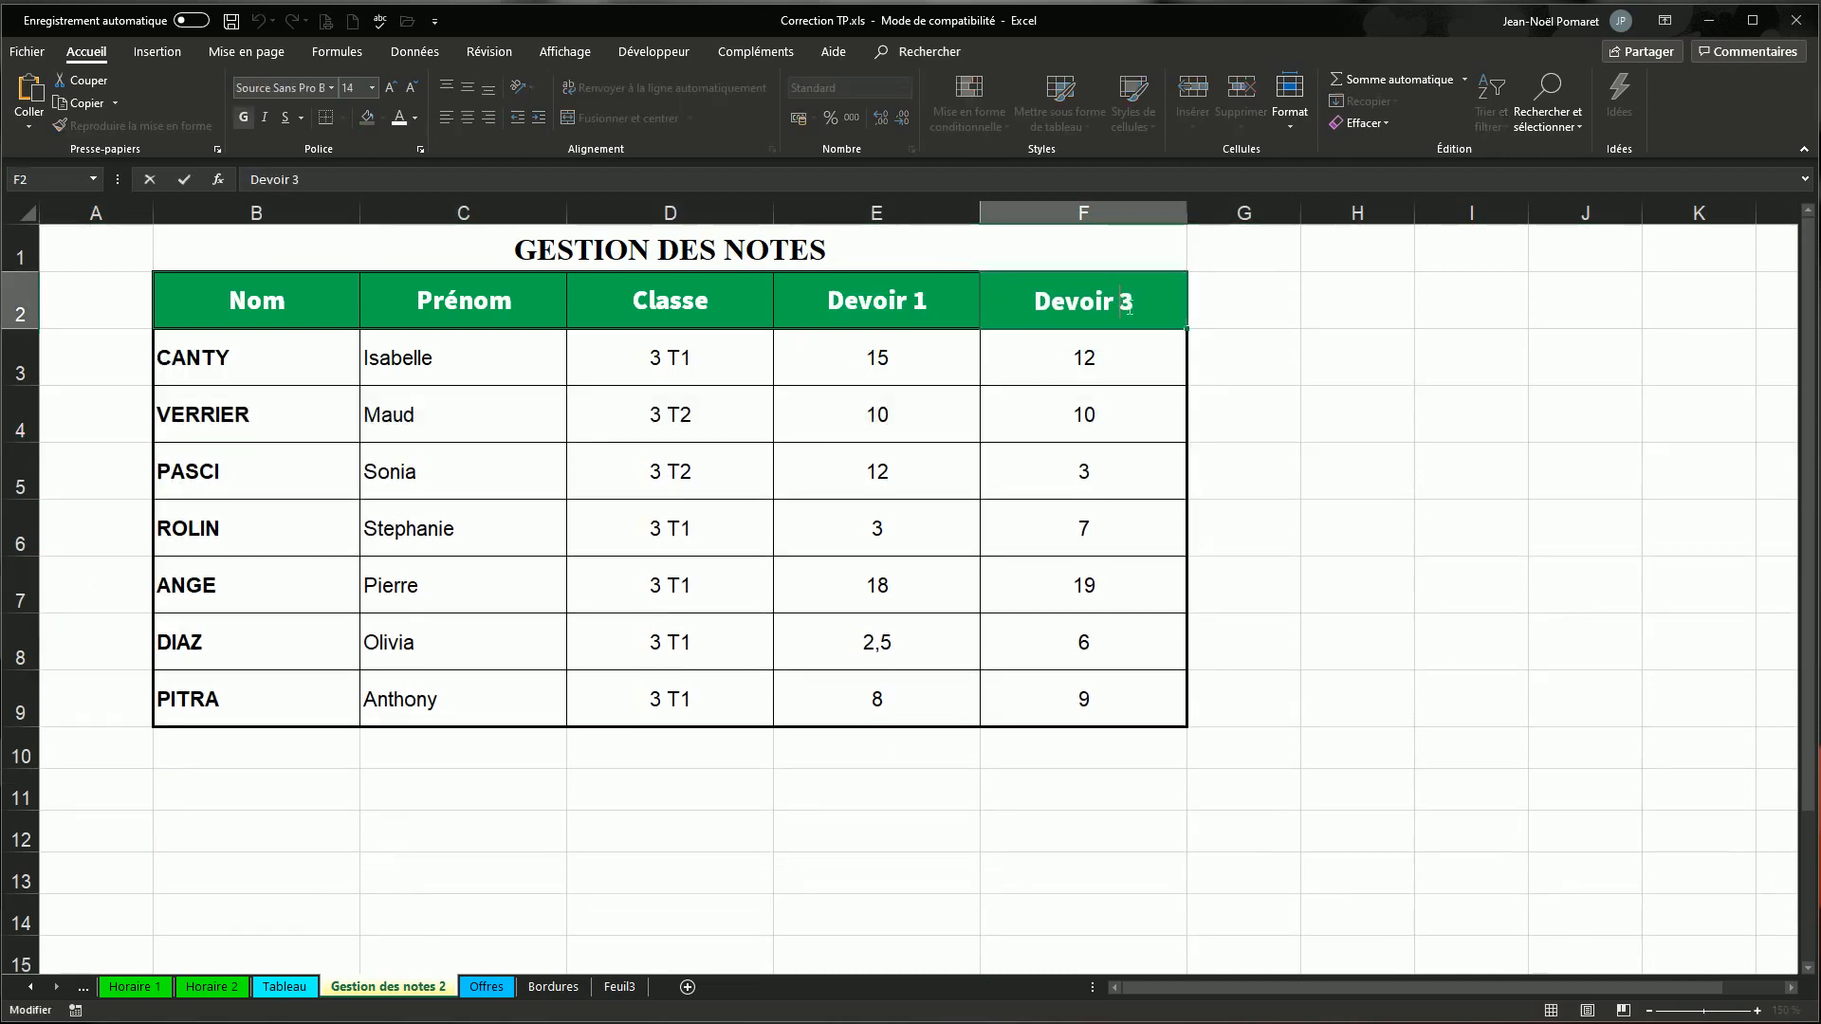
key(Delete)
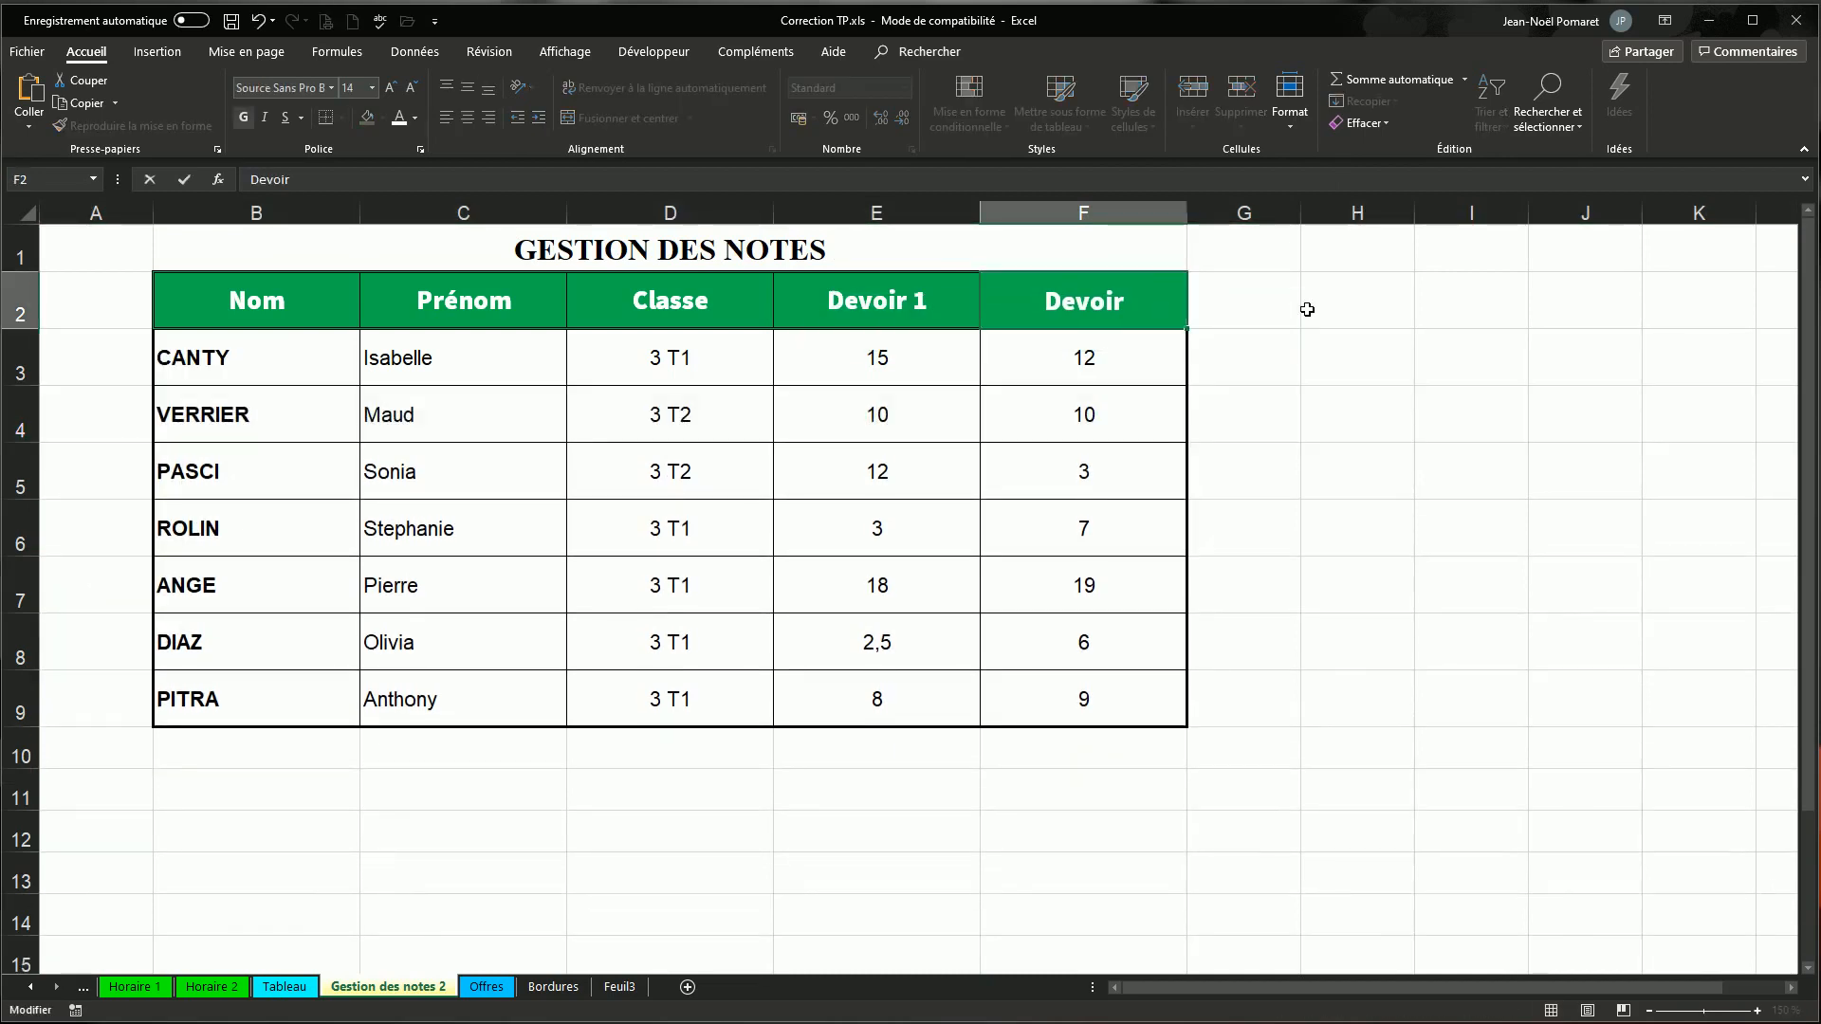
text(2)
key(Return)
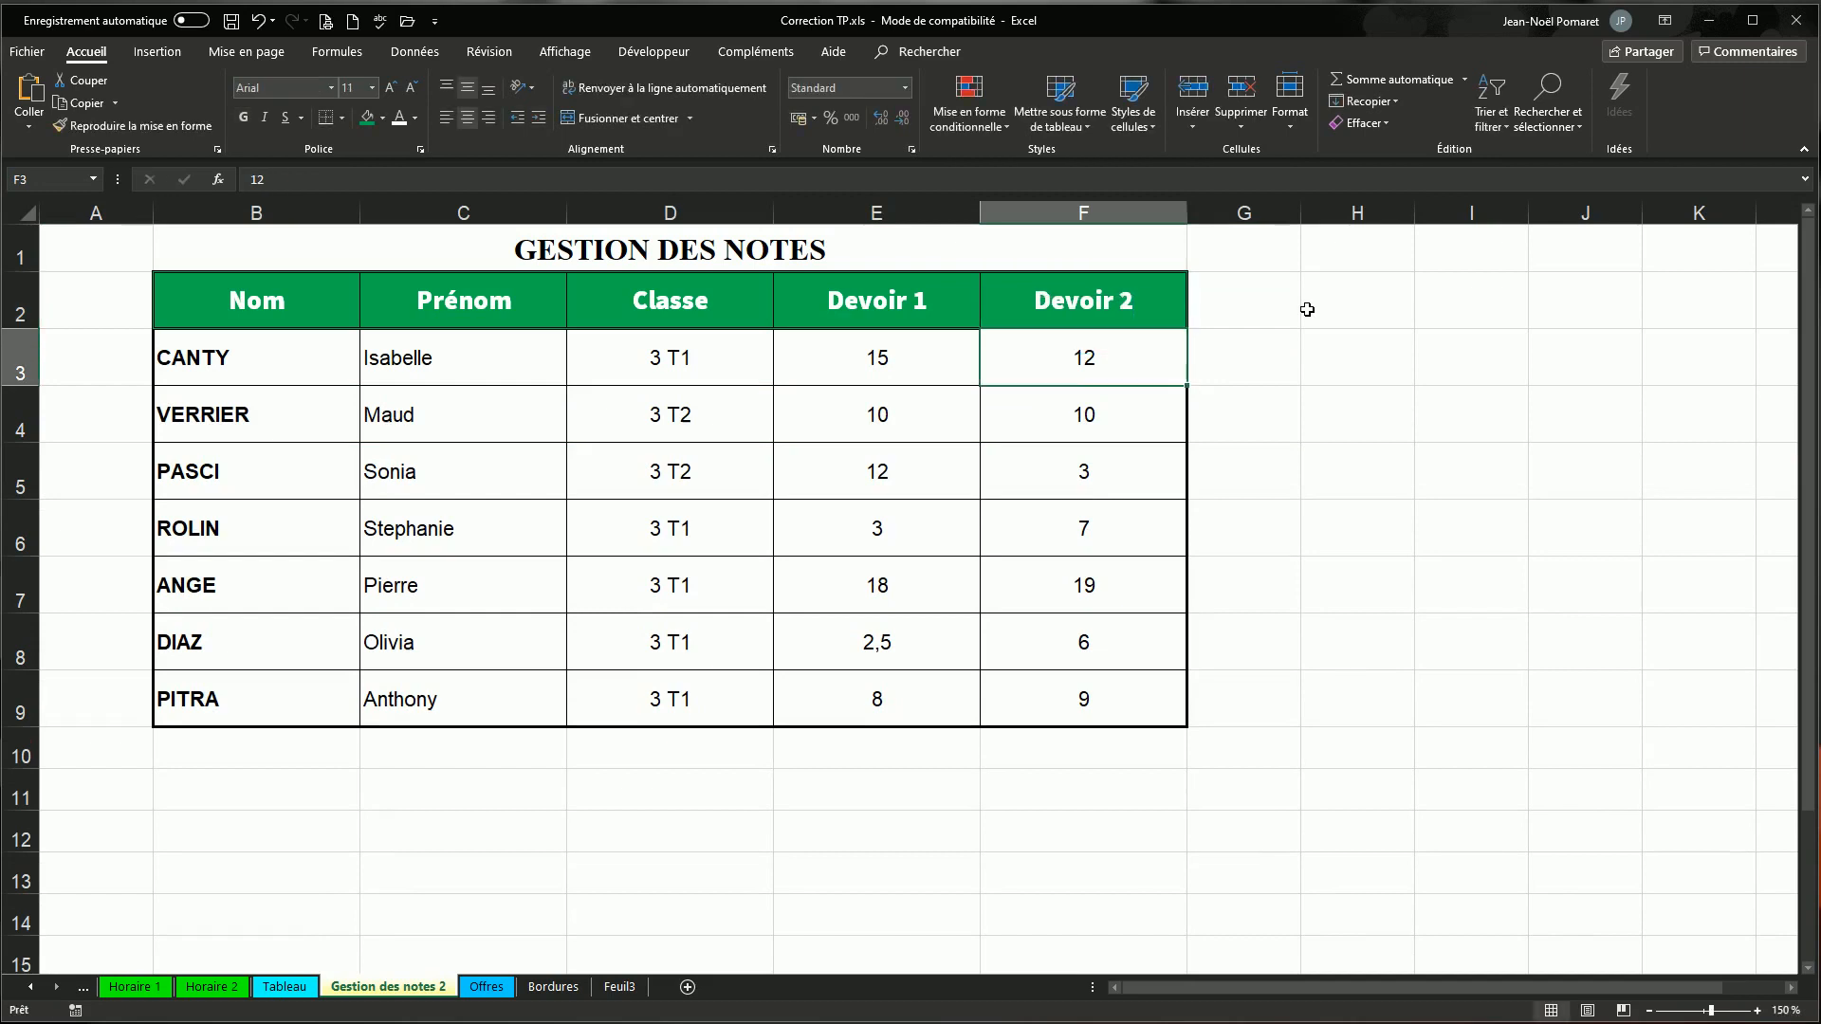
click(437, 539)
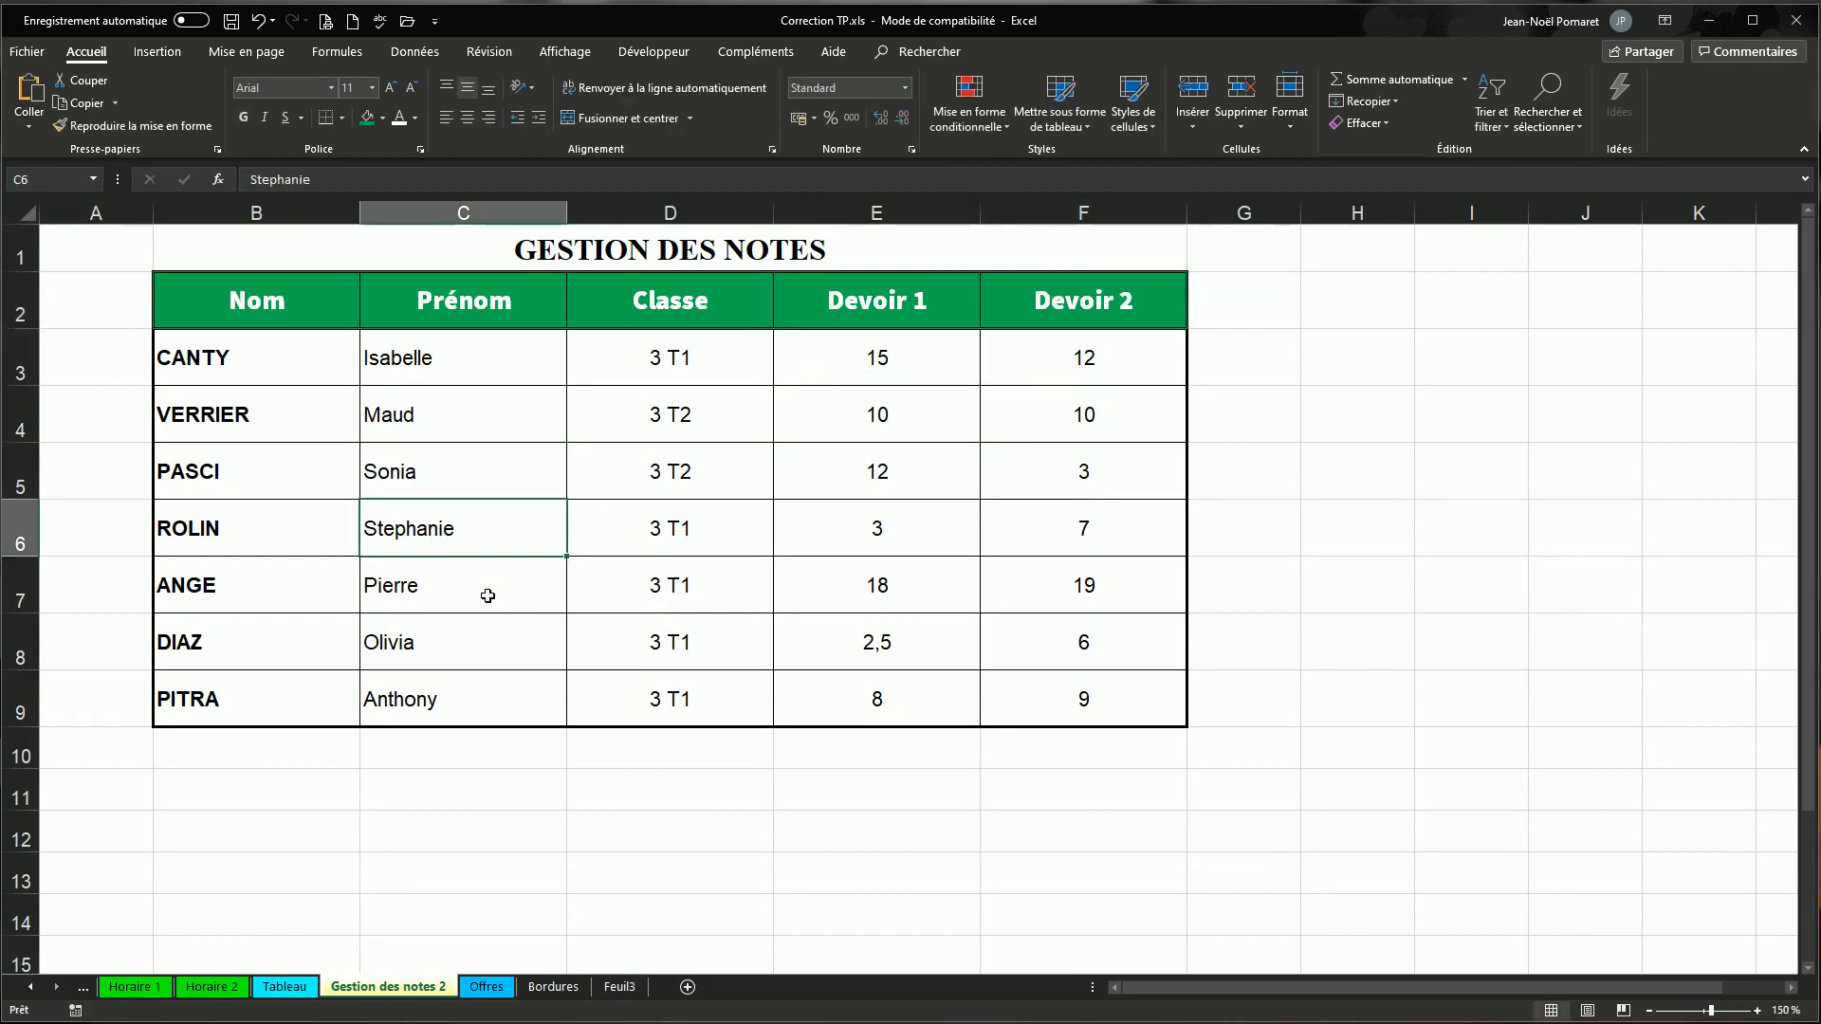
click(280, 380)
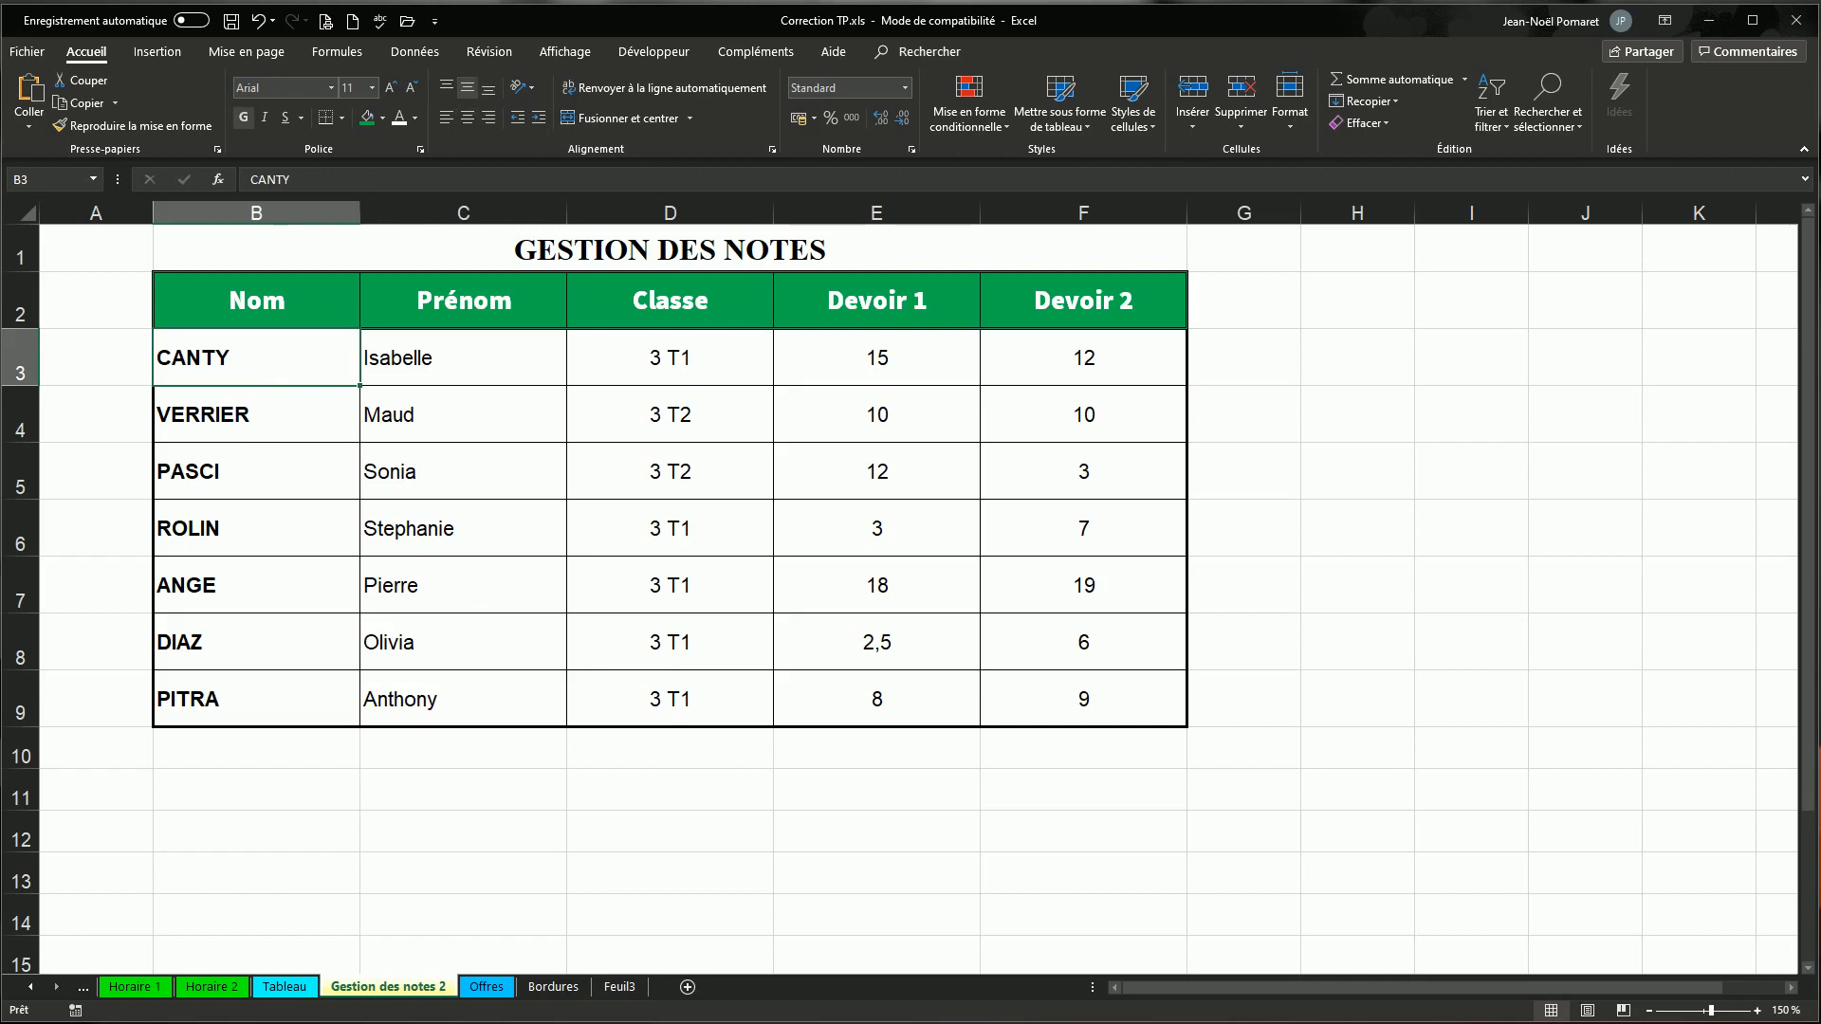
- Try centring the text of the first student's surname cell B3 and restore its original alignment
click(467, 118)
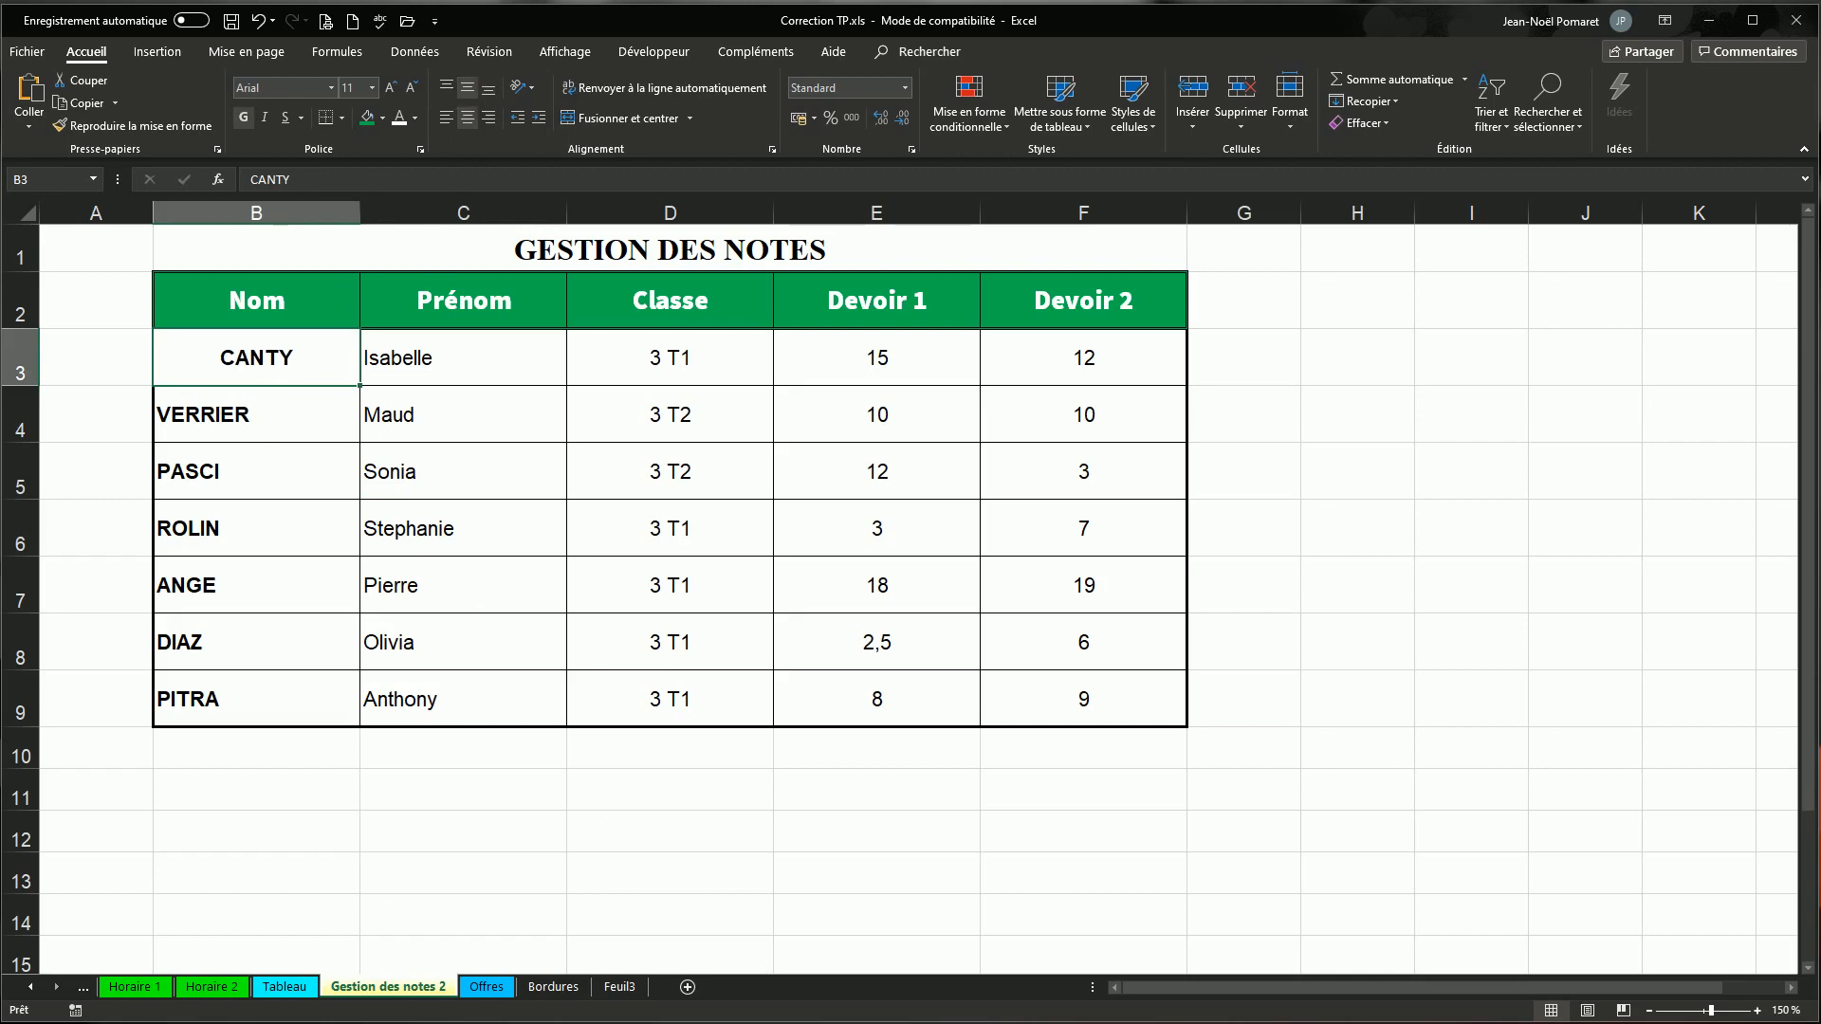
click(445, 118)
- Review the text alignment settings of the "Titre" range B10:E10 on the Bordures sheet
click(551, 987)
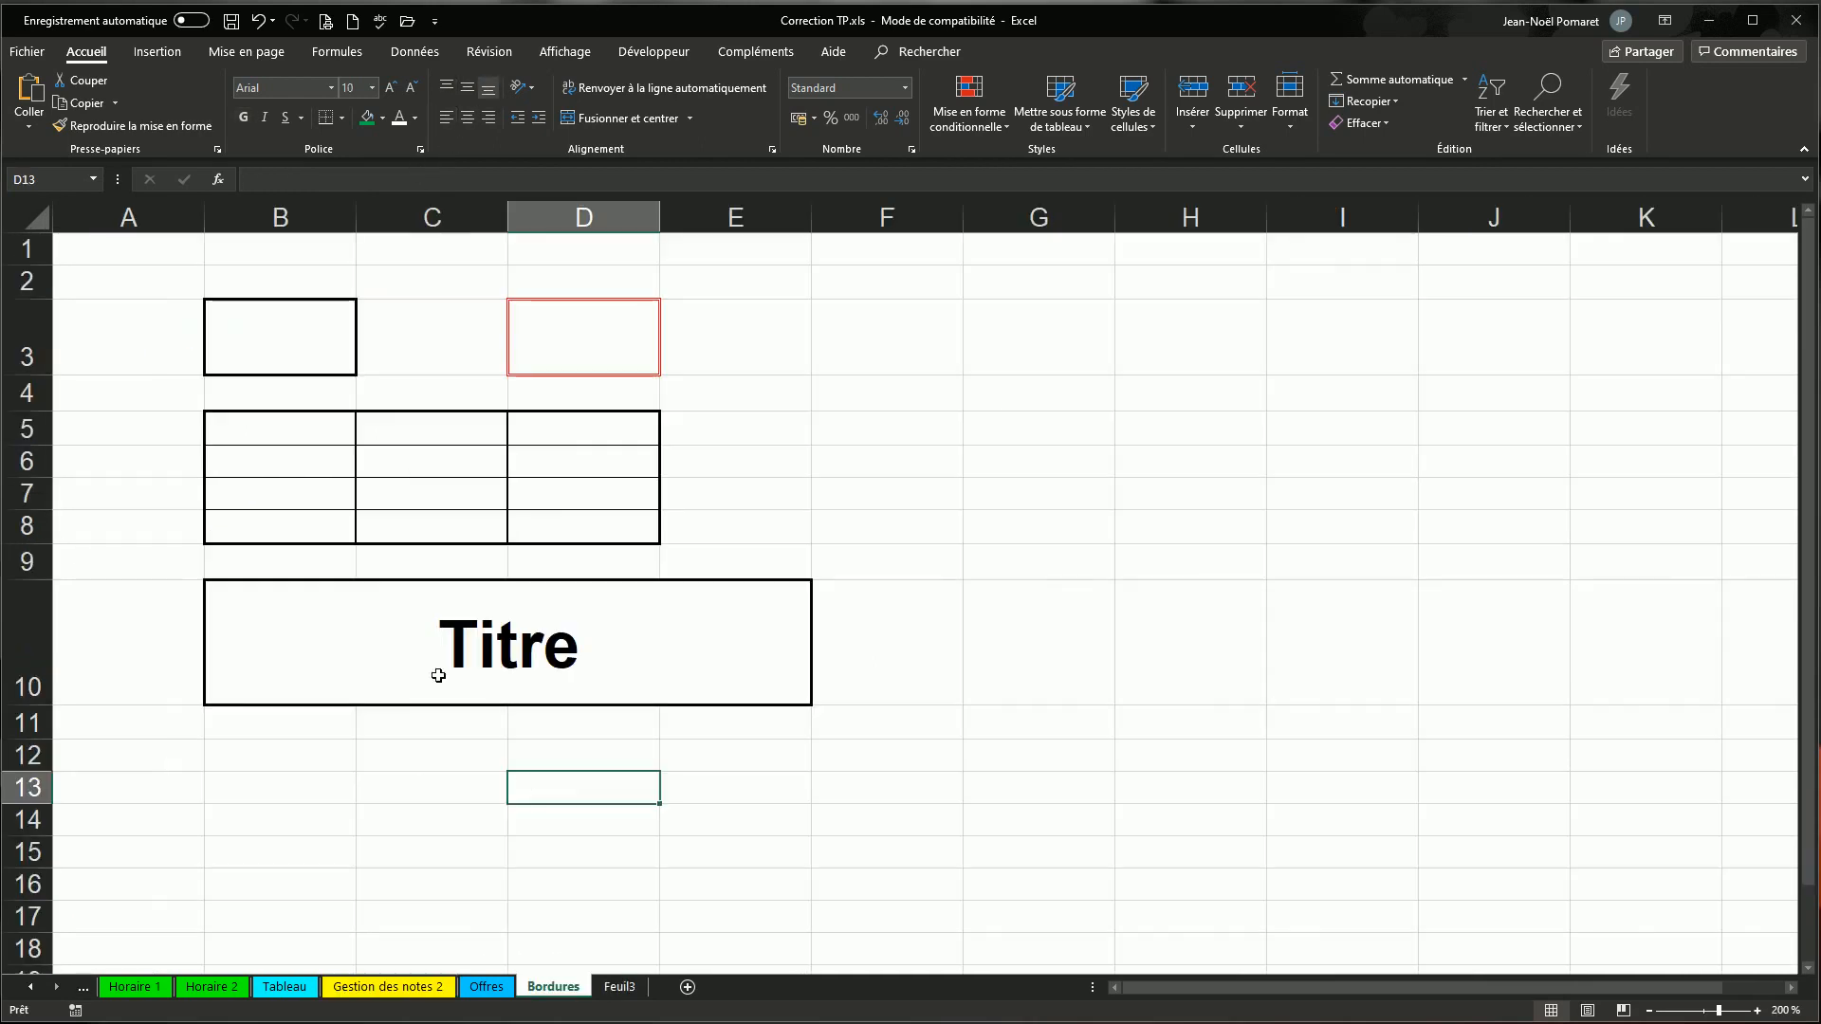
drag(268, 654, 790, 659)
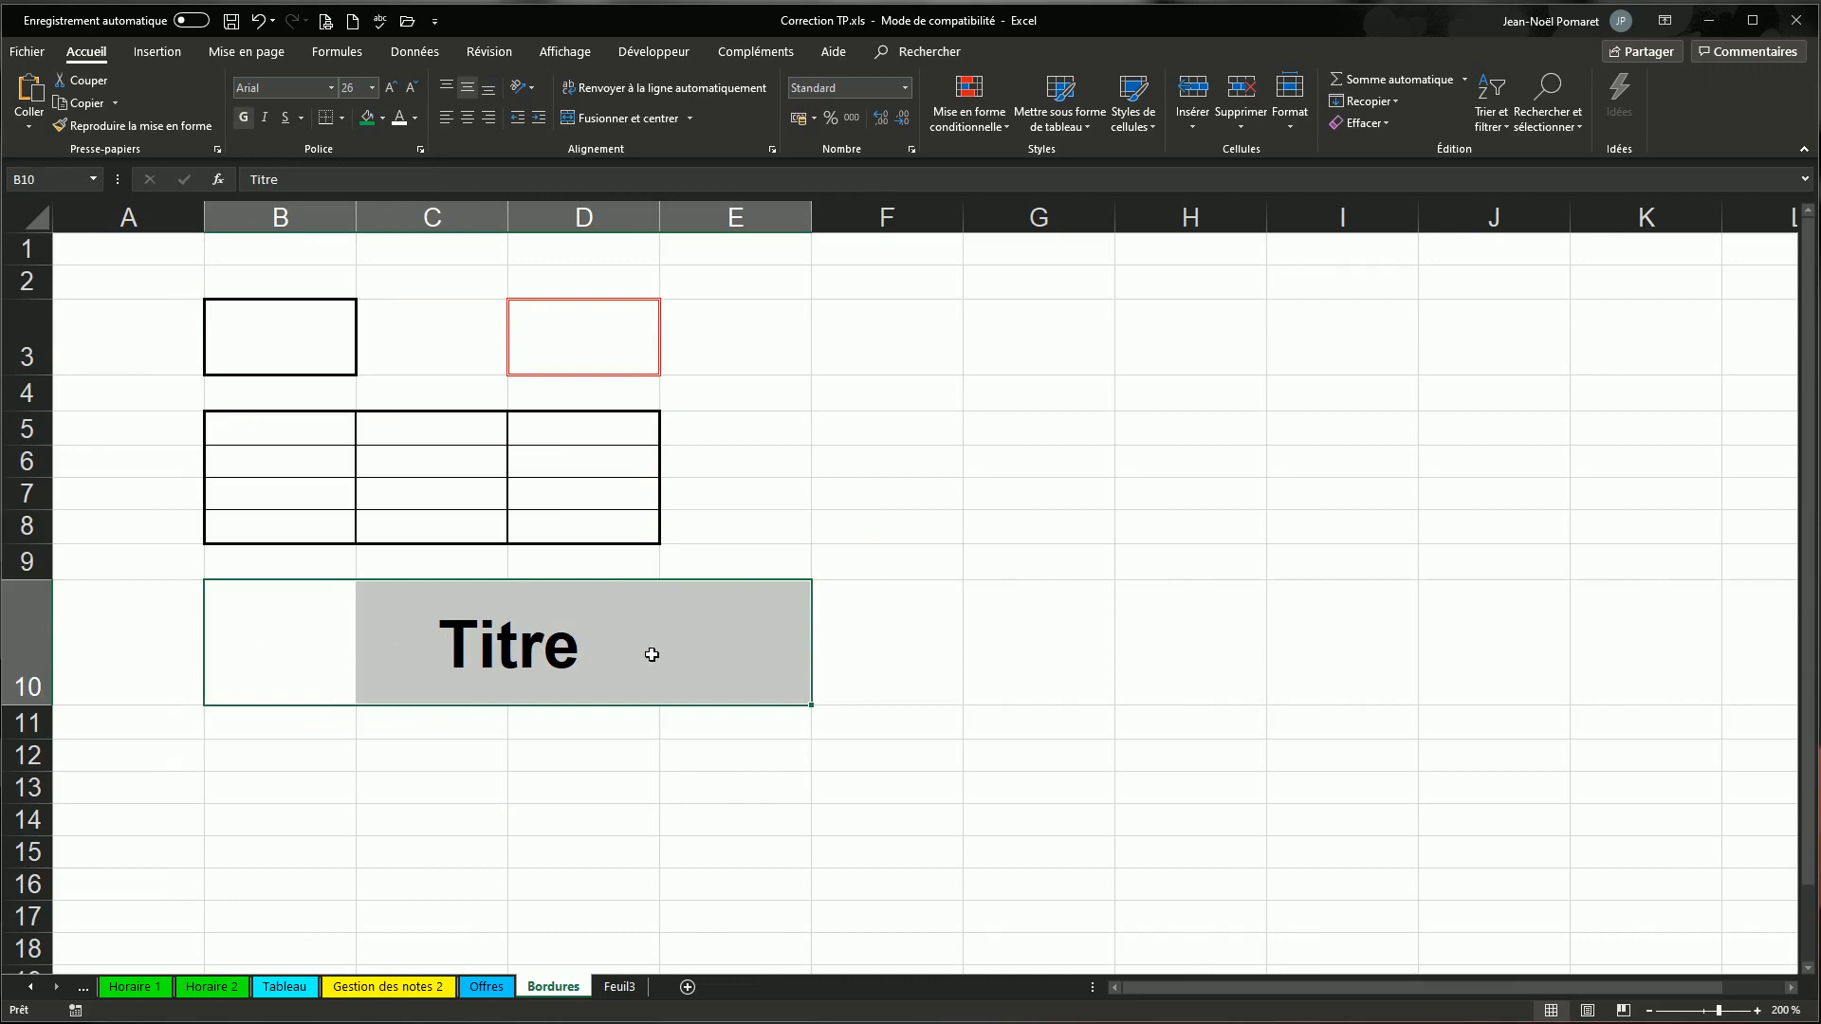
right_click(652, 654)
click(697, 986)
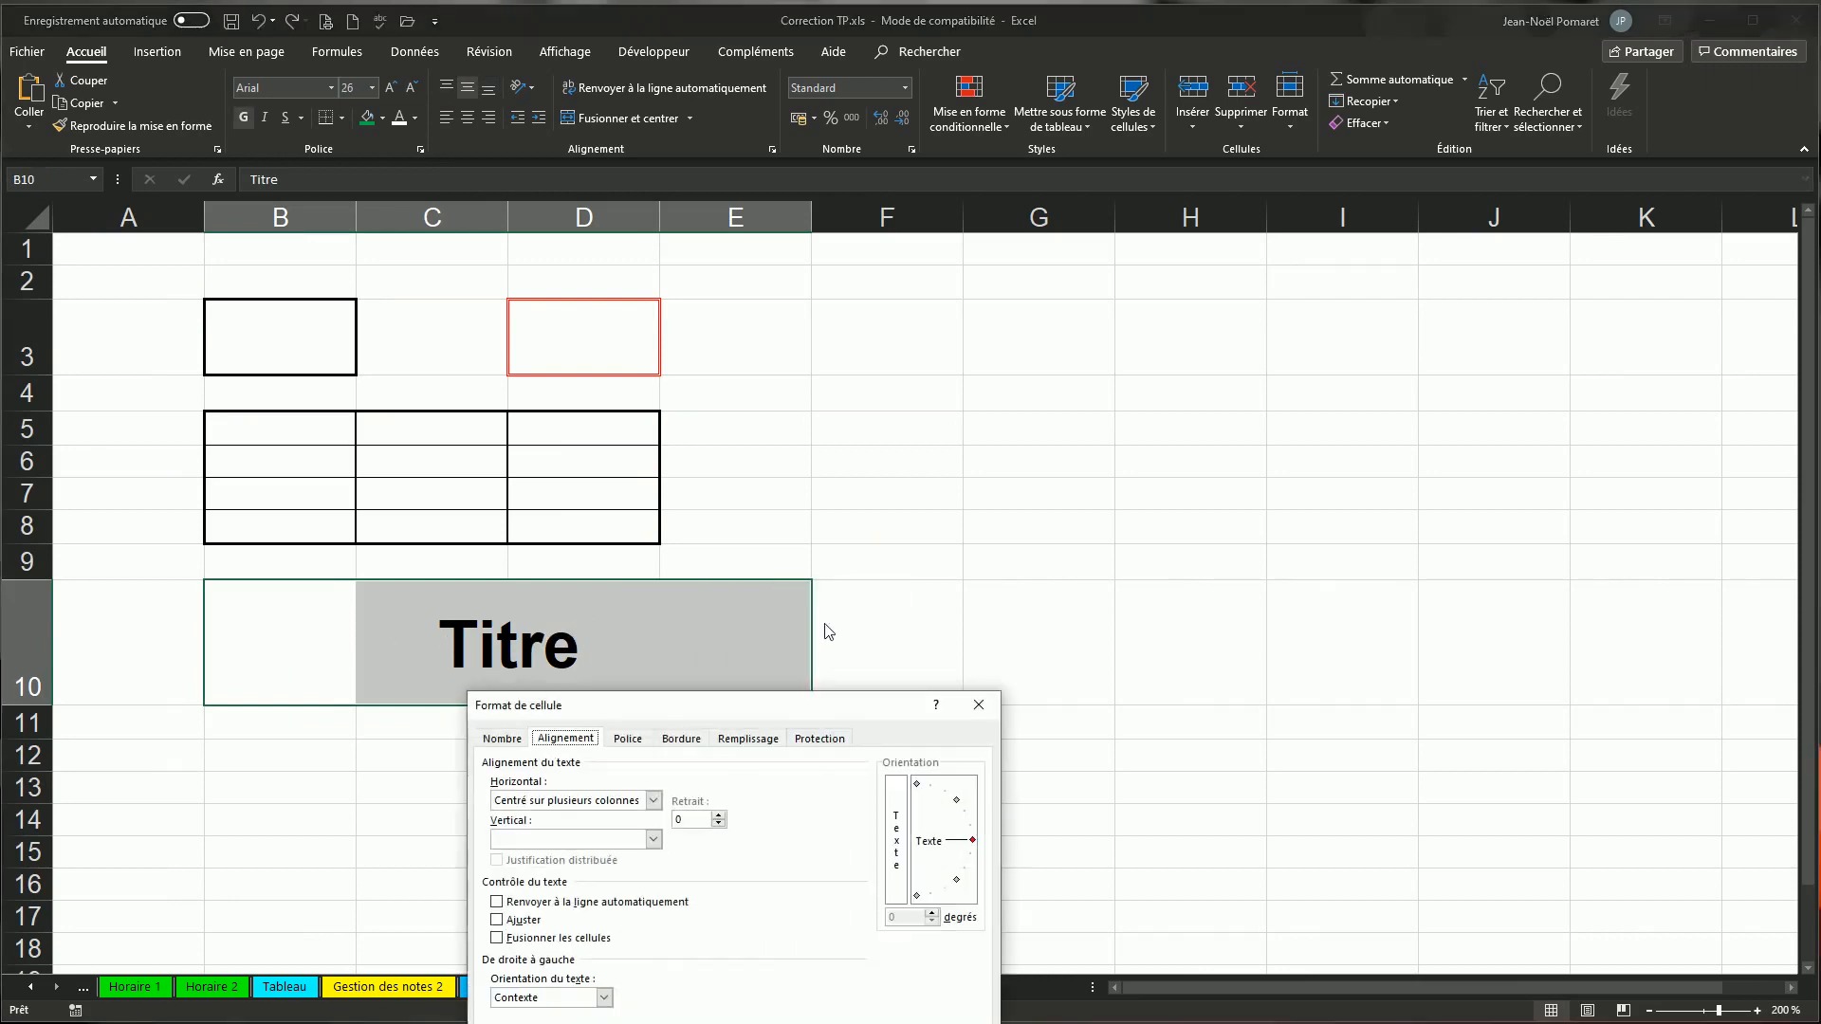
drag(773, 707, 937, 263)
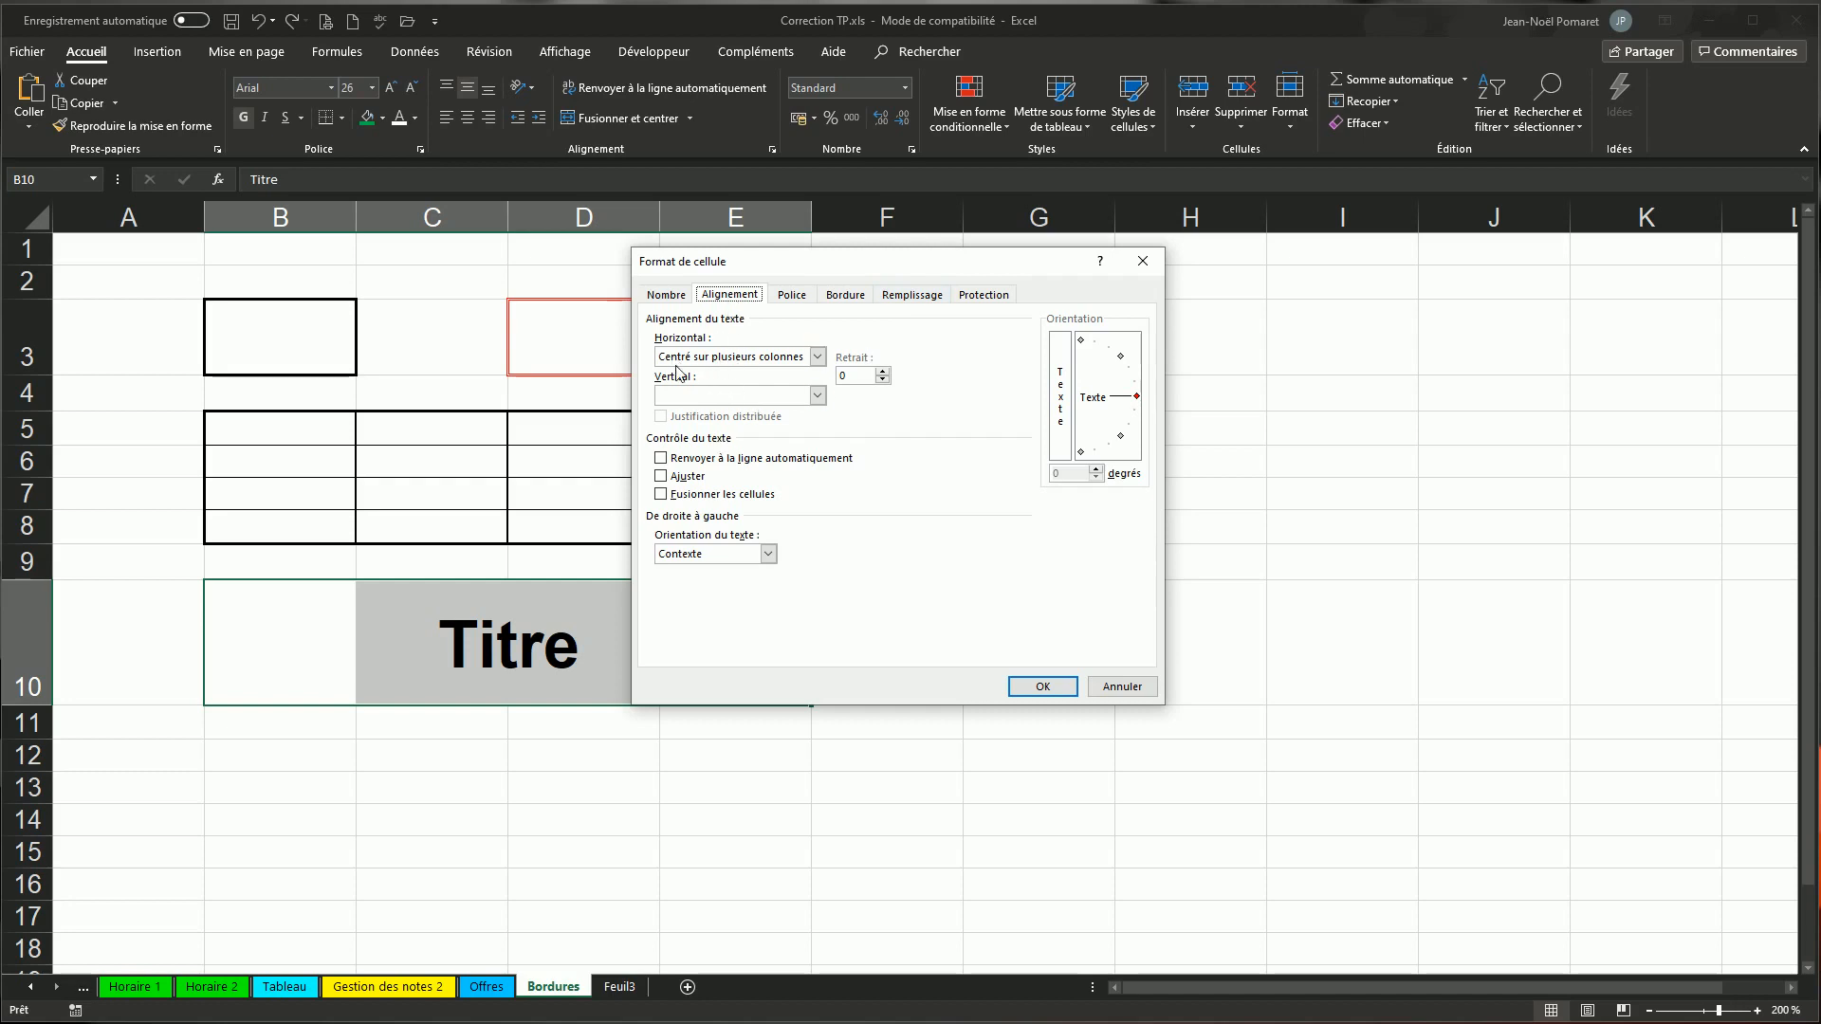
click(1044, 687)
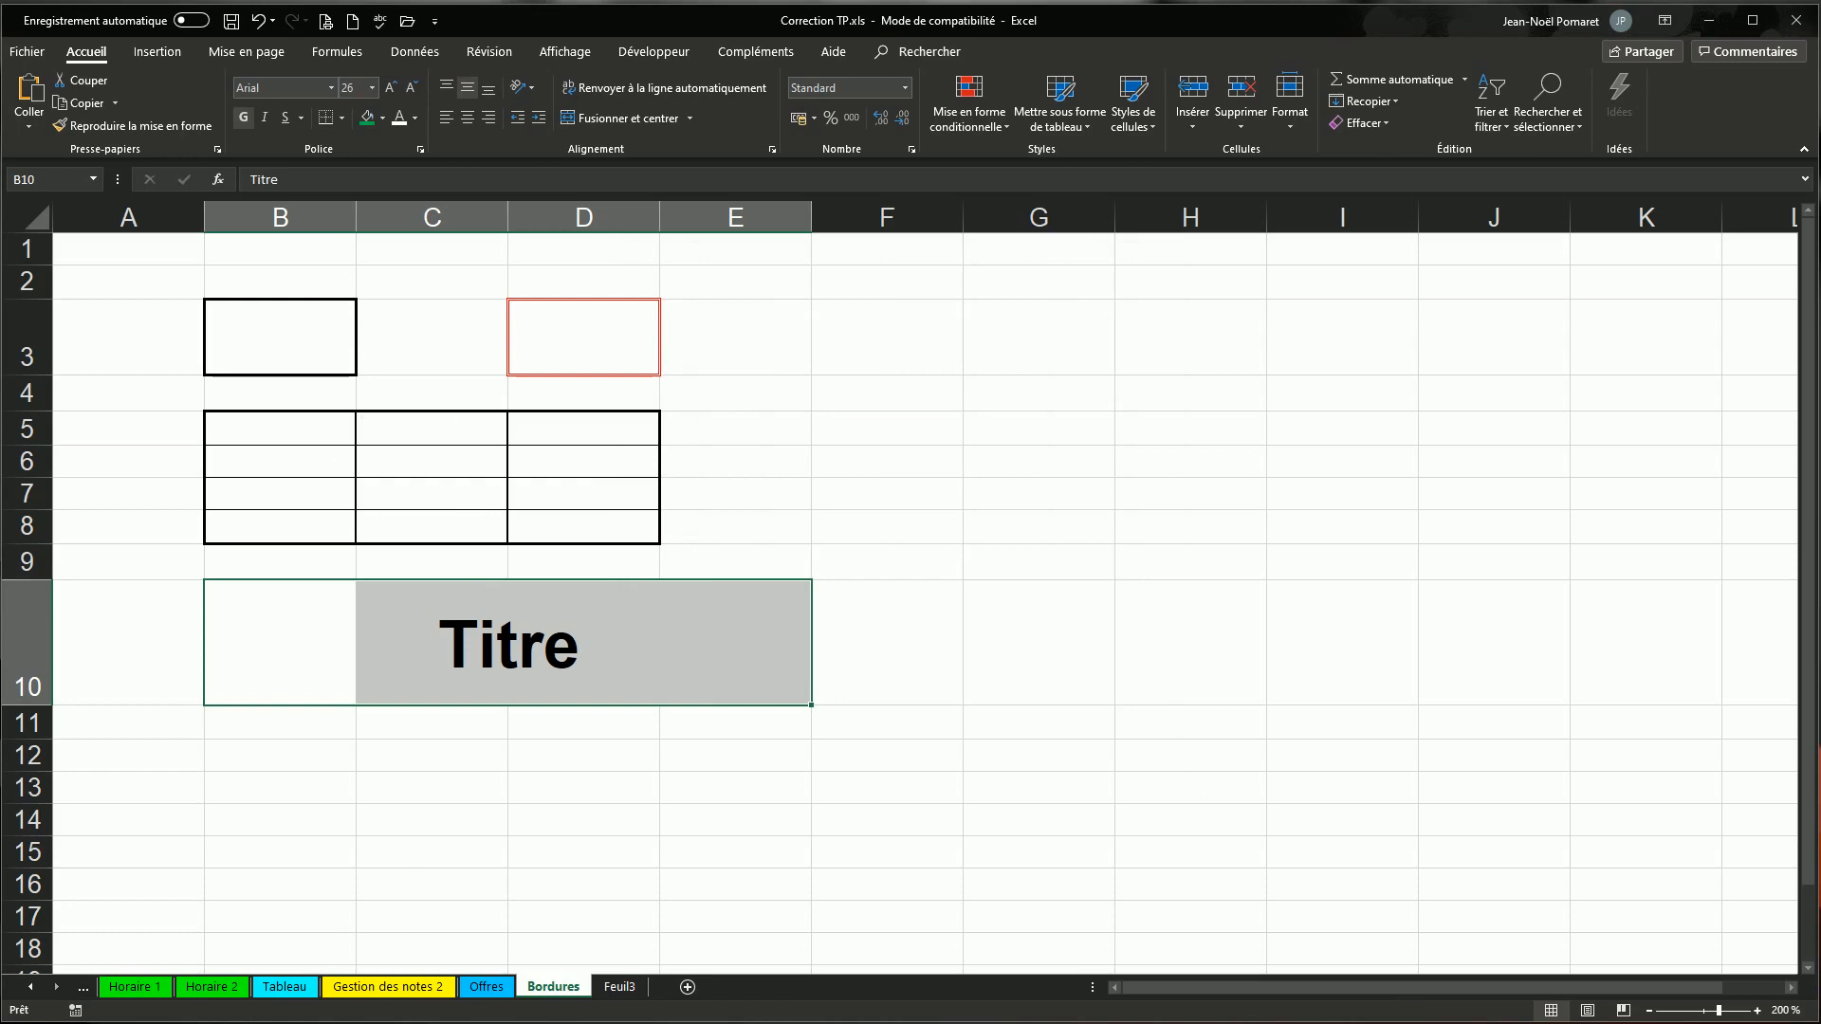
- Return to the "Gestion des notes 2" sheet and check its print preview
click(284, 986)
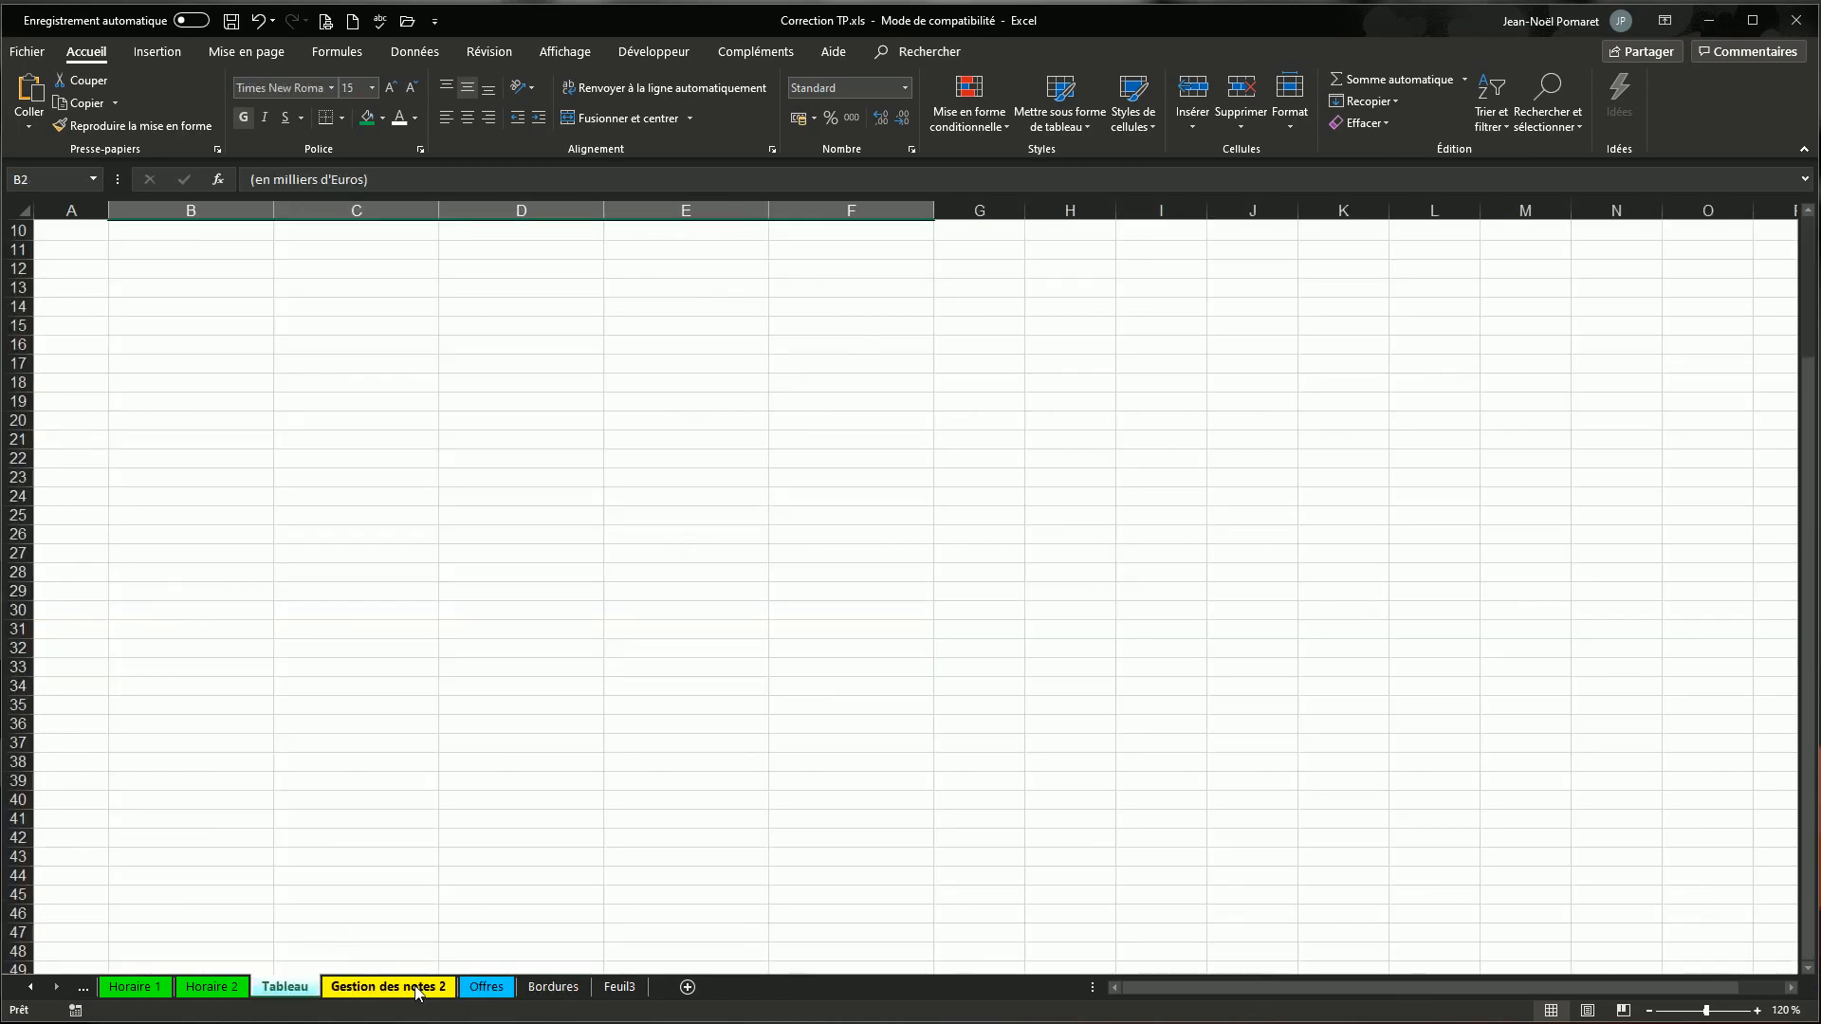
click(418, 989)
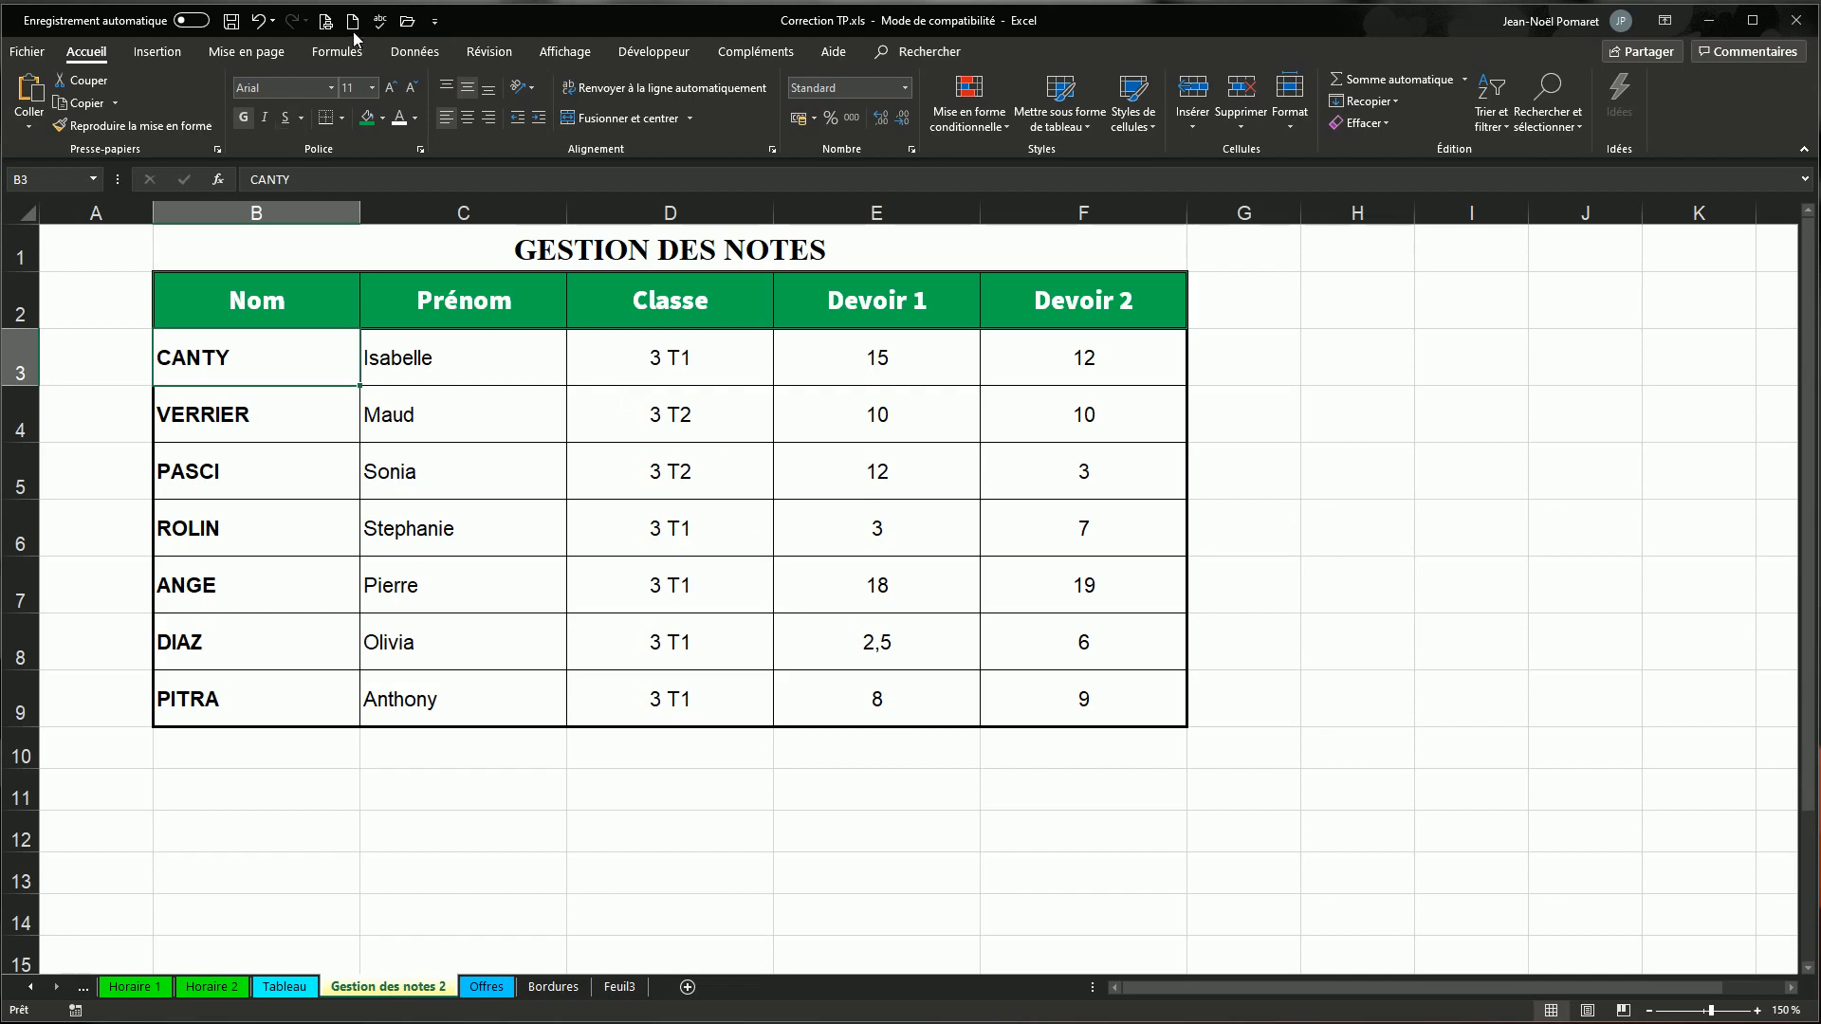
click(28, 57)
click(66, 341)
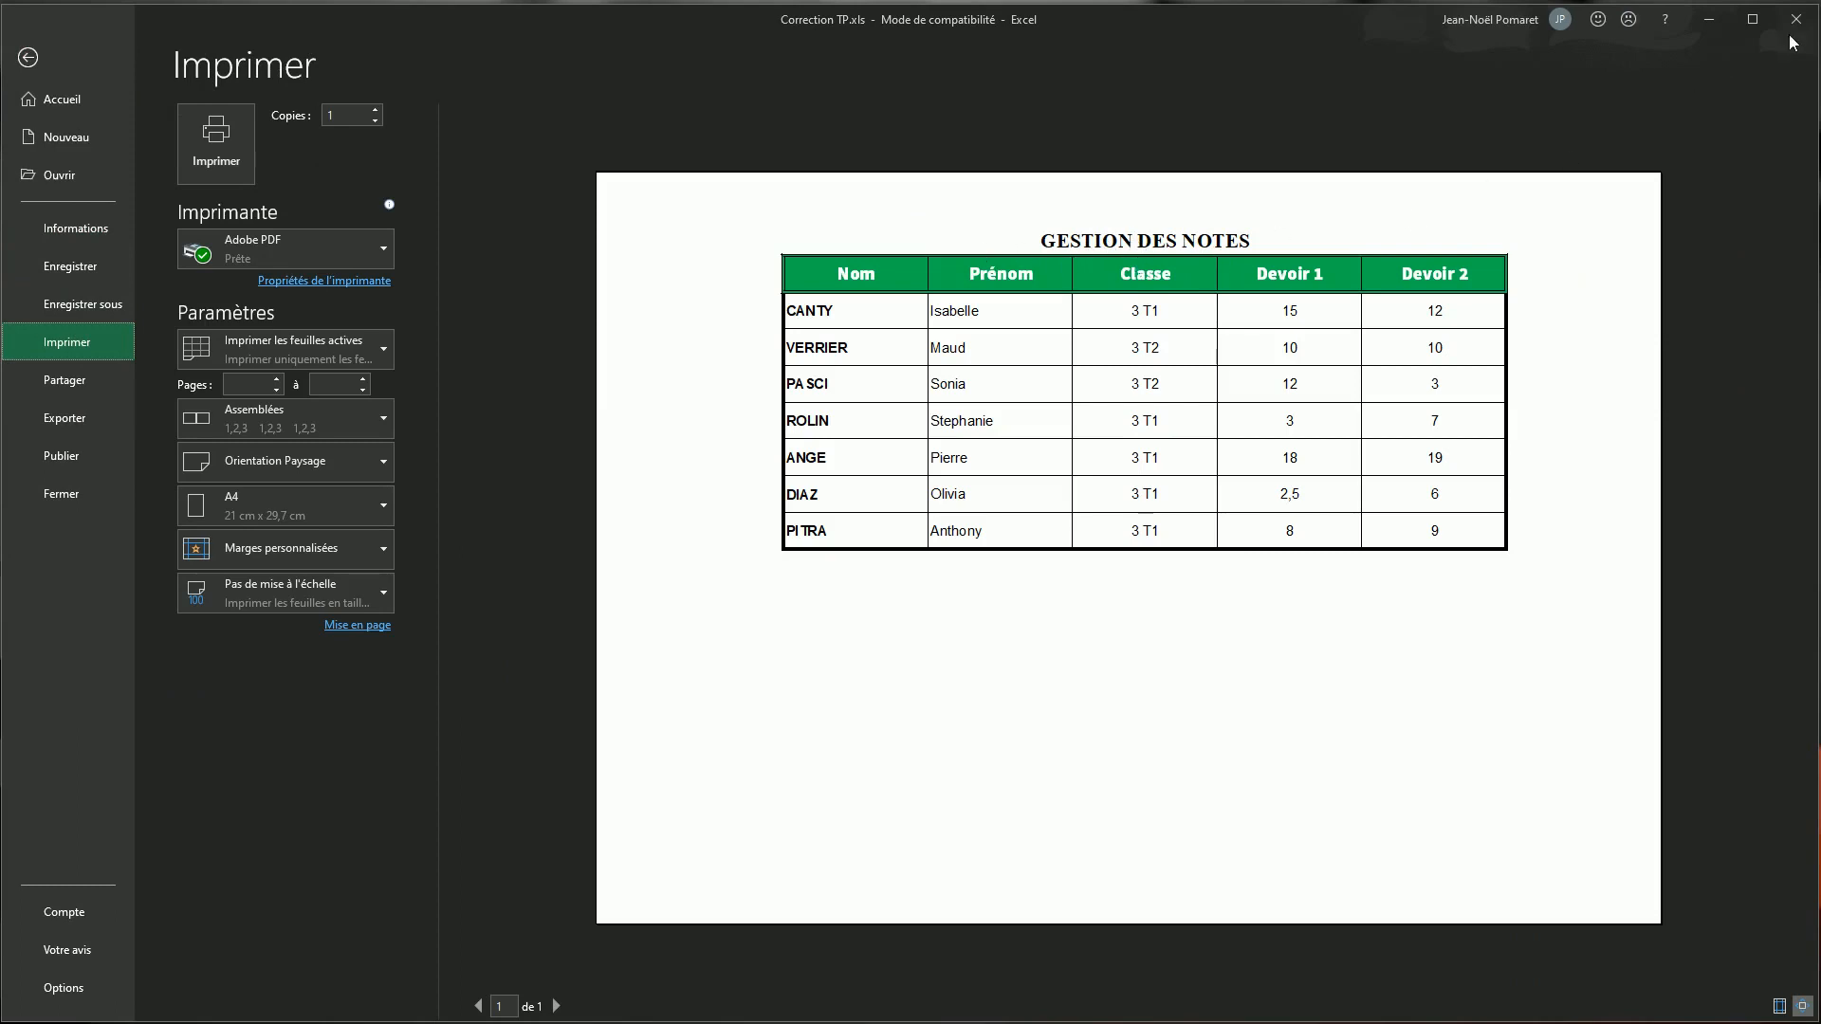
click(45, 58)
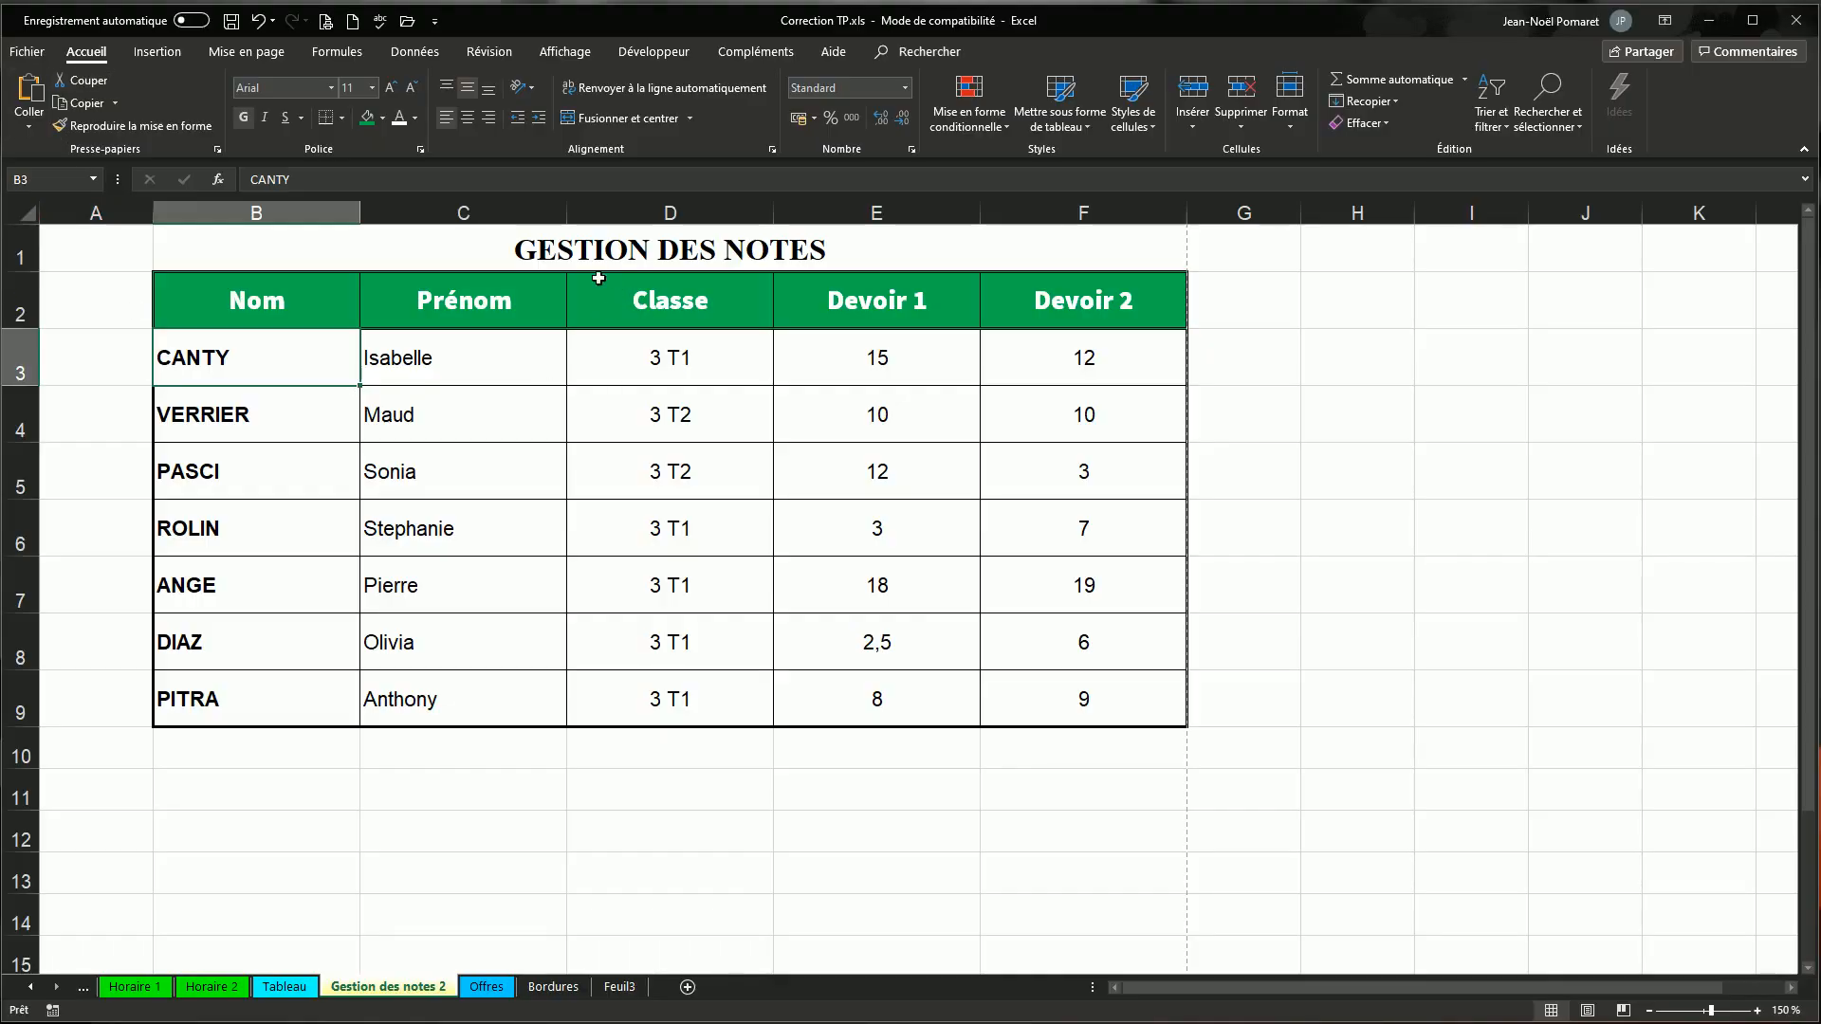
- Insert a blank row between the title and the table header, and set its height to 50
right_click(21, 311)
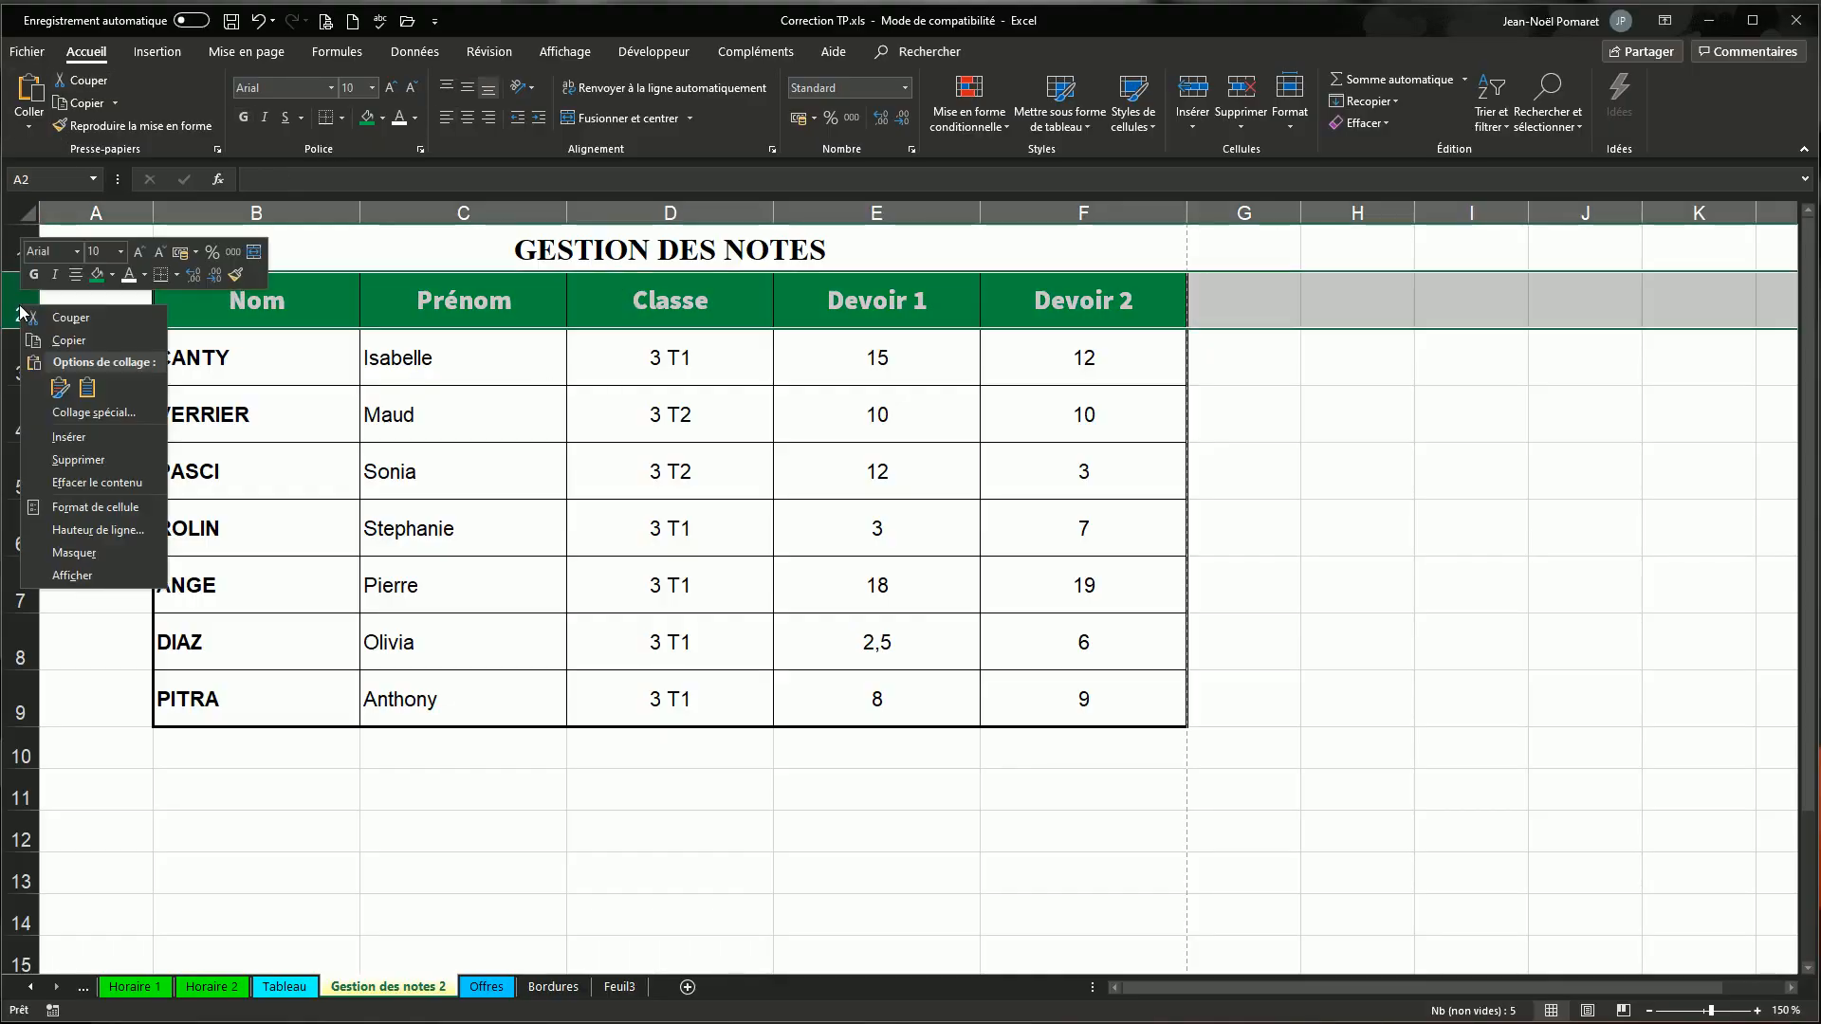
click(68, 436)
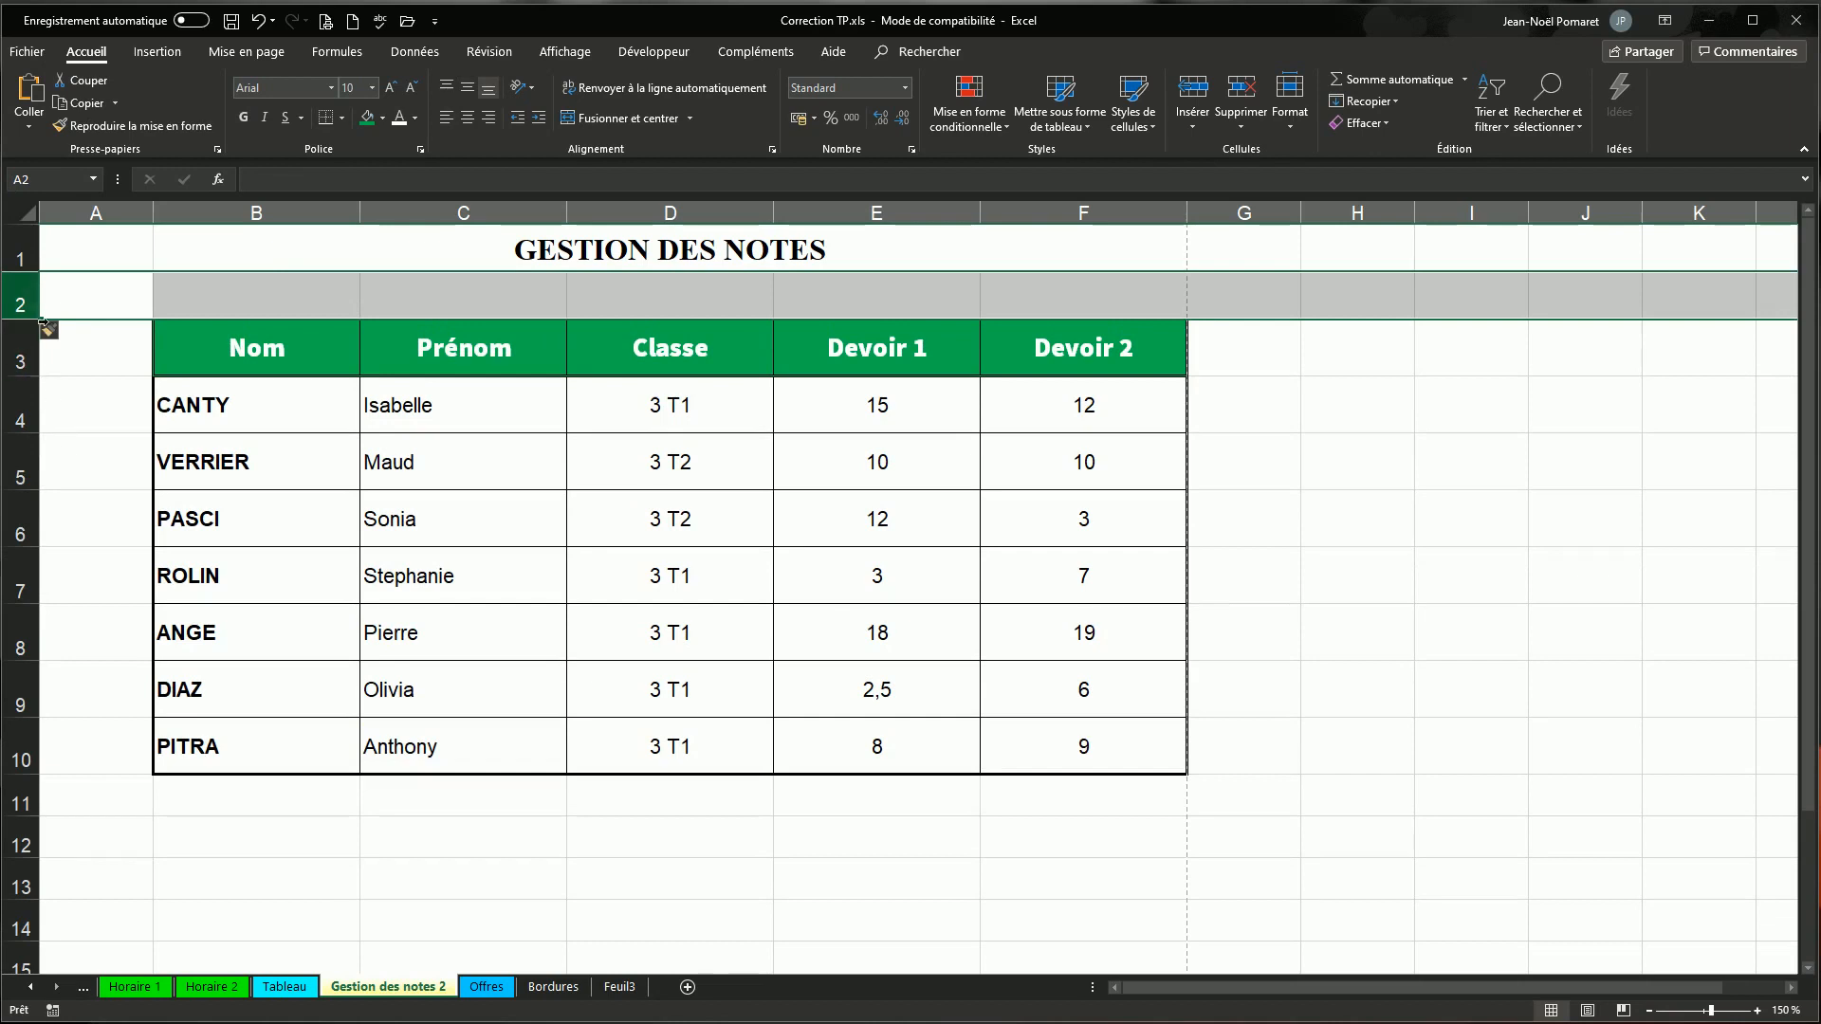
right_click(33, 299)
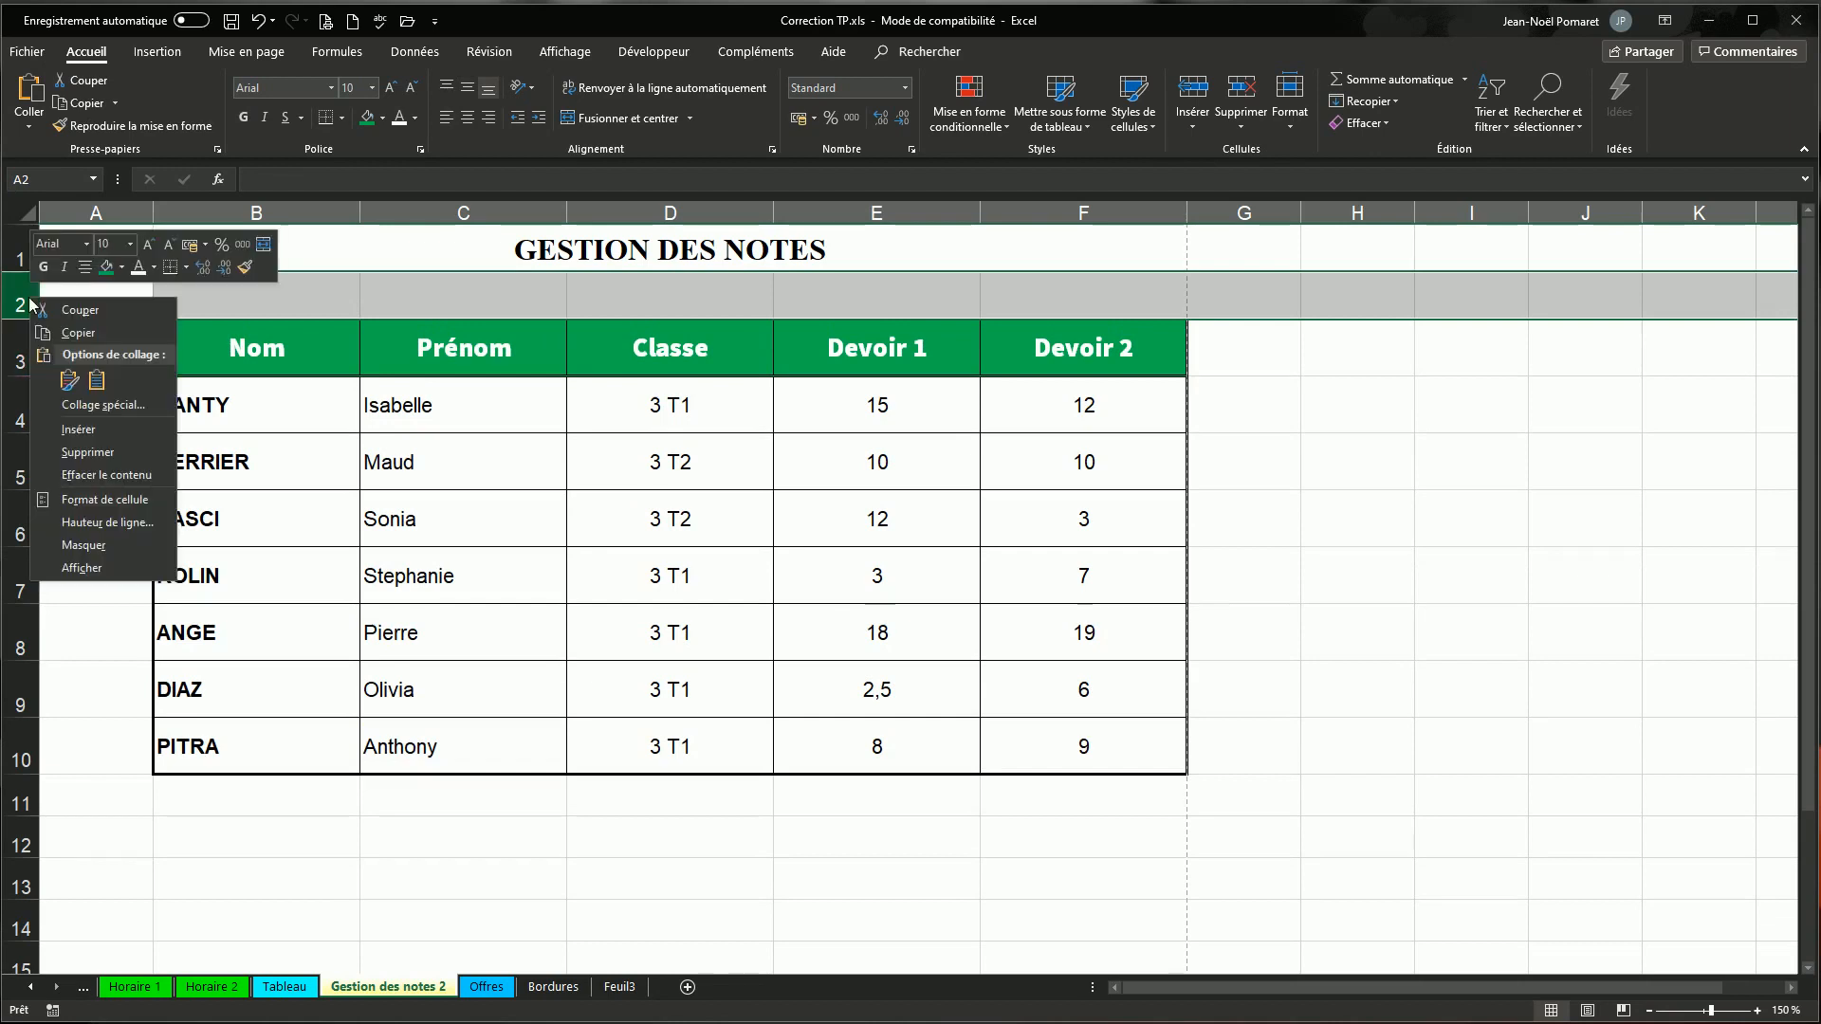
click(95, 526)
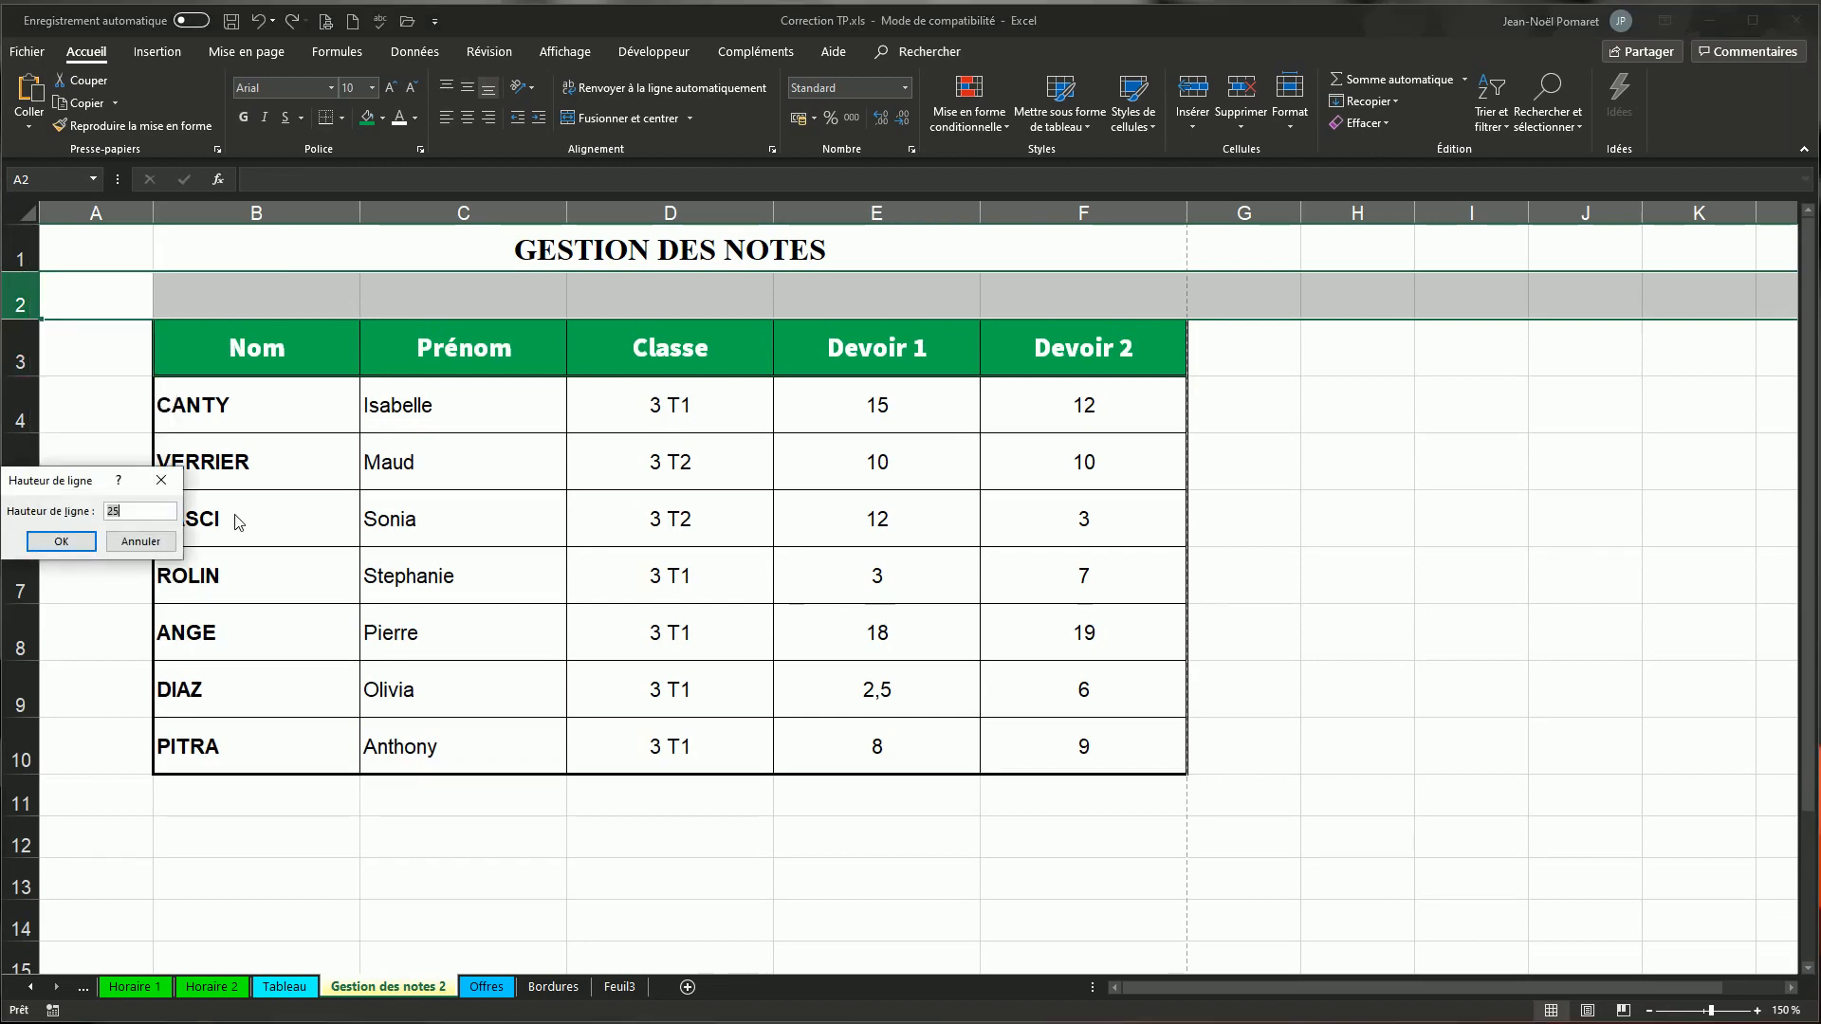
text(50)
key(Return)
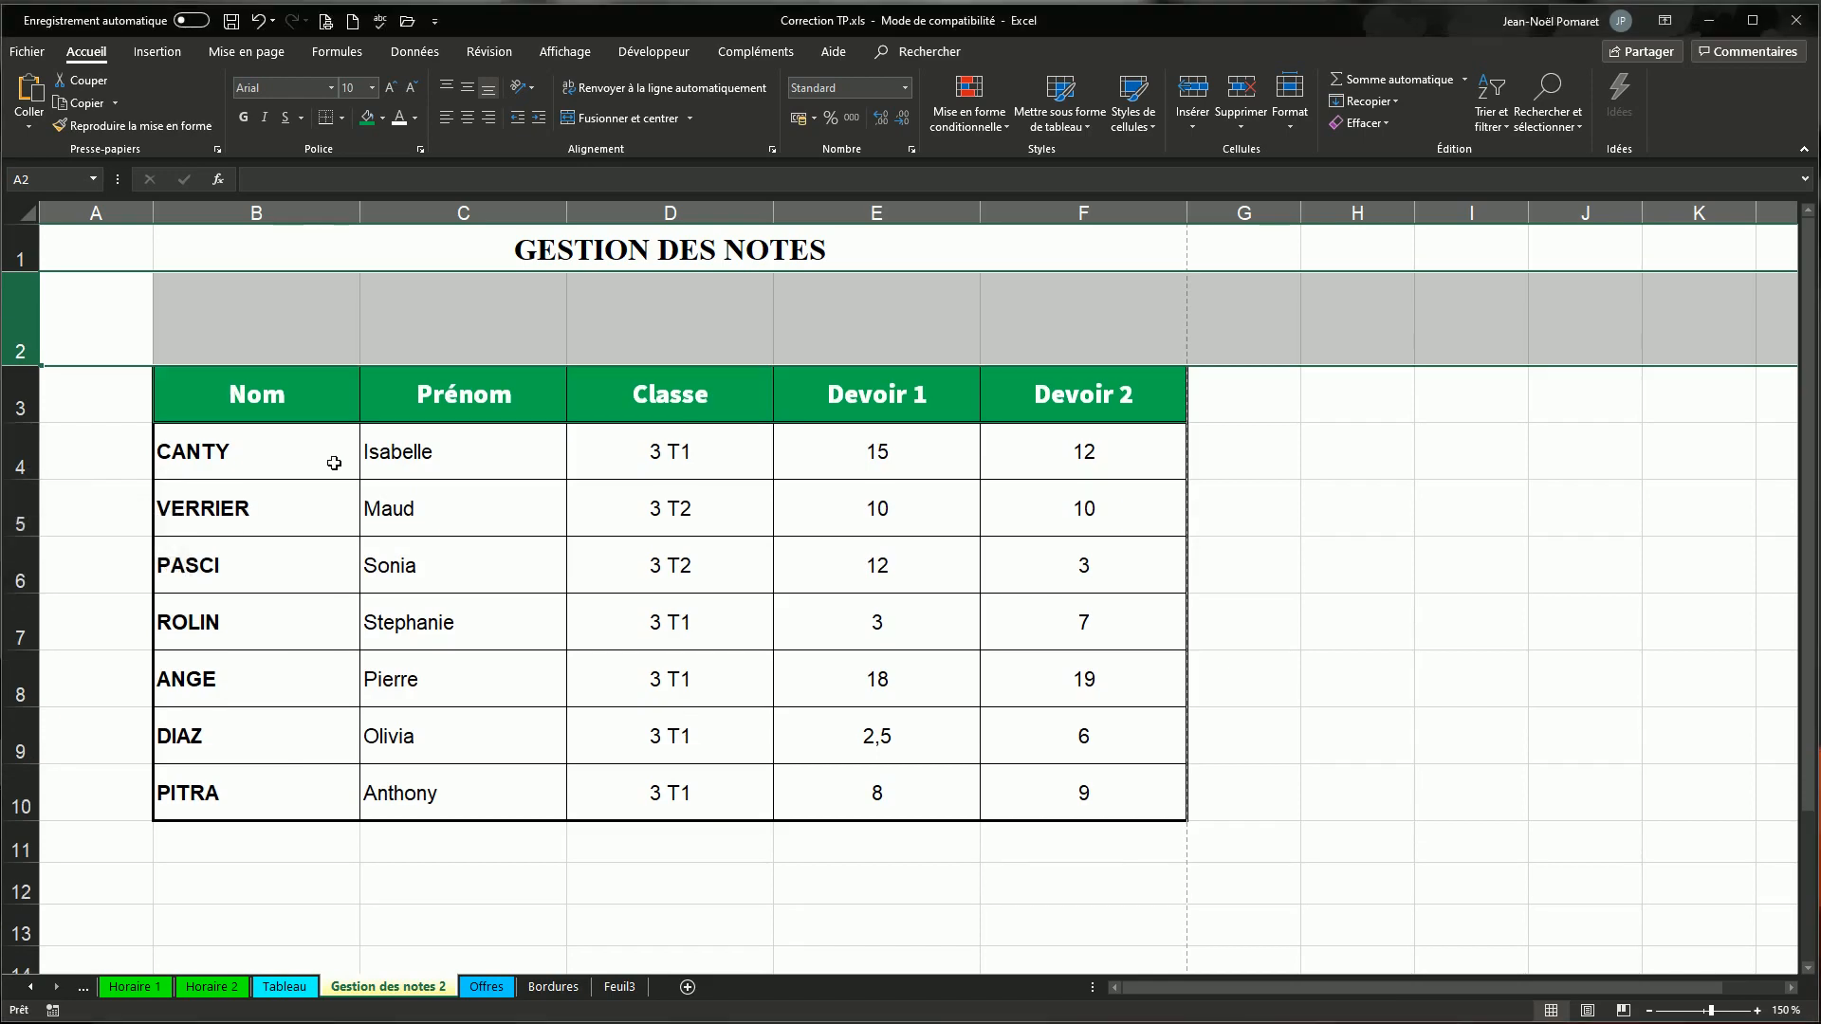
- Set the font size of the "GESTION DES NOTES" title in cell B1 to 24
click(260, 260)
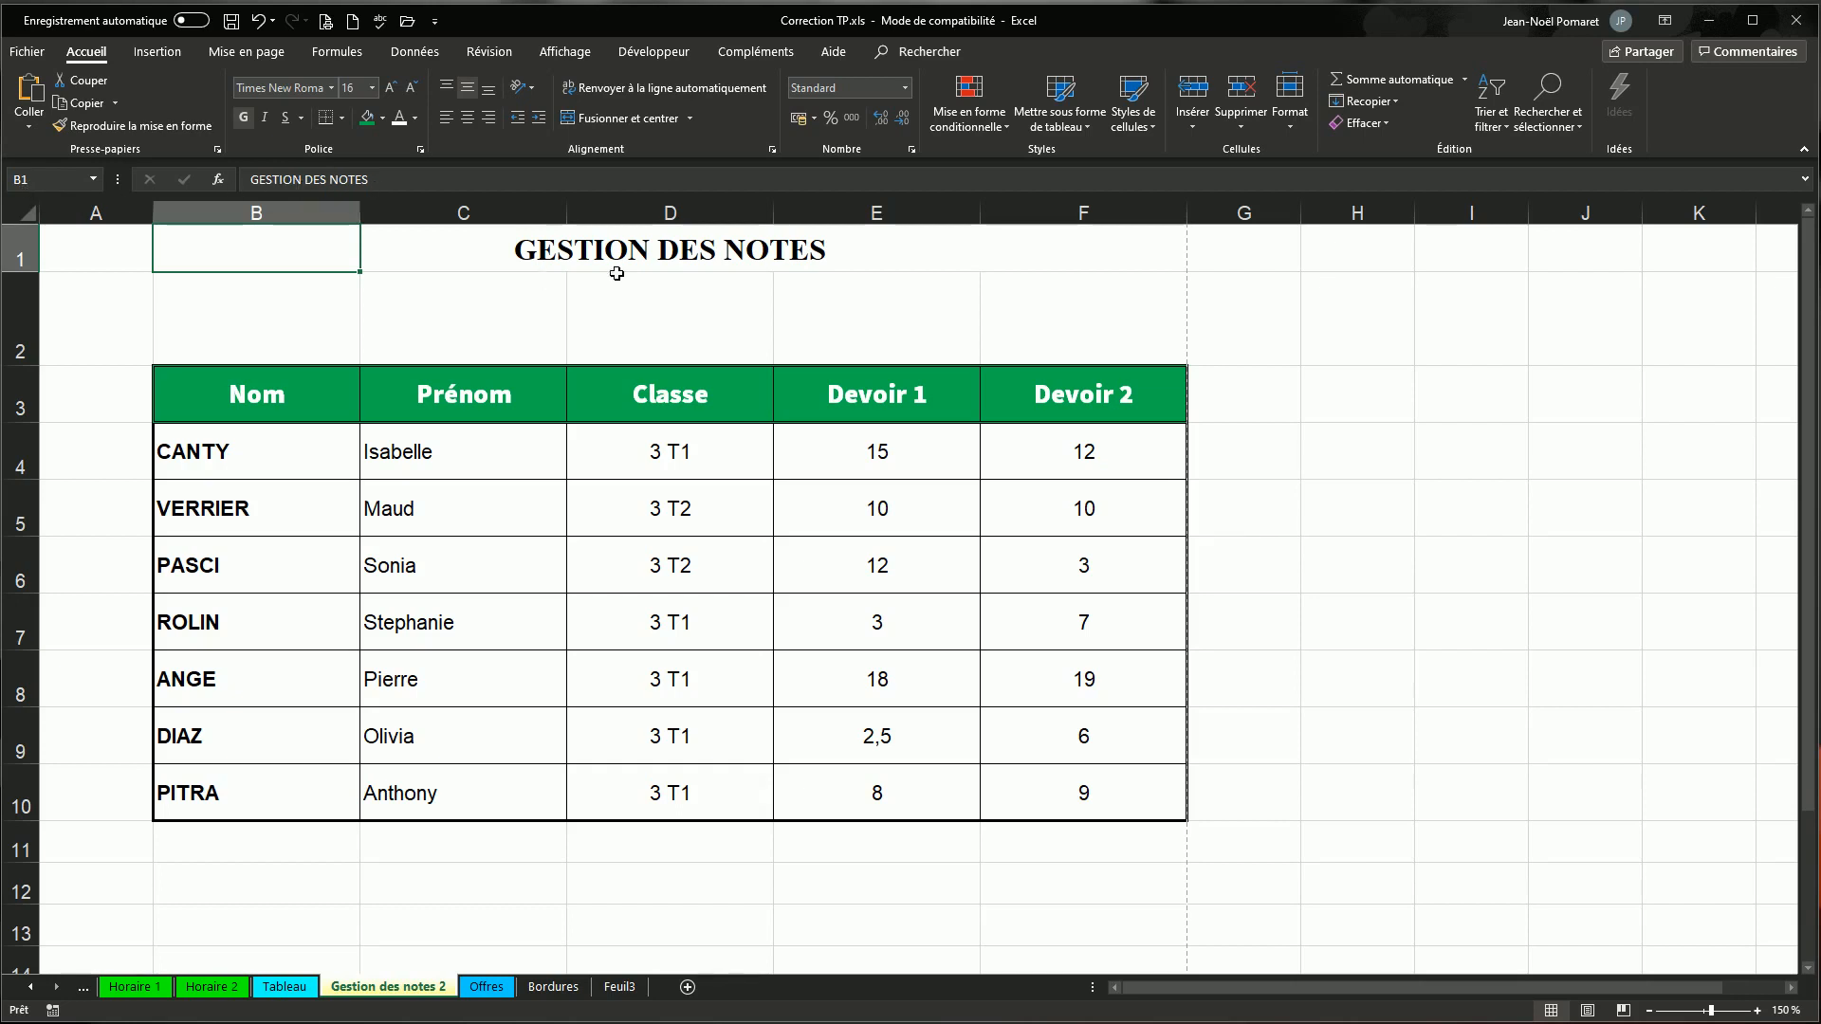
click(705, 270)
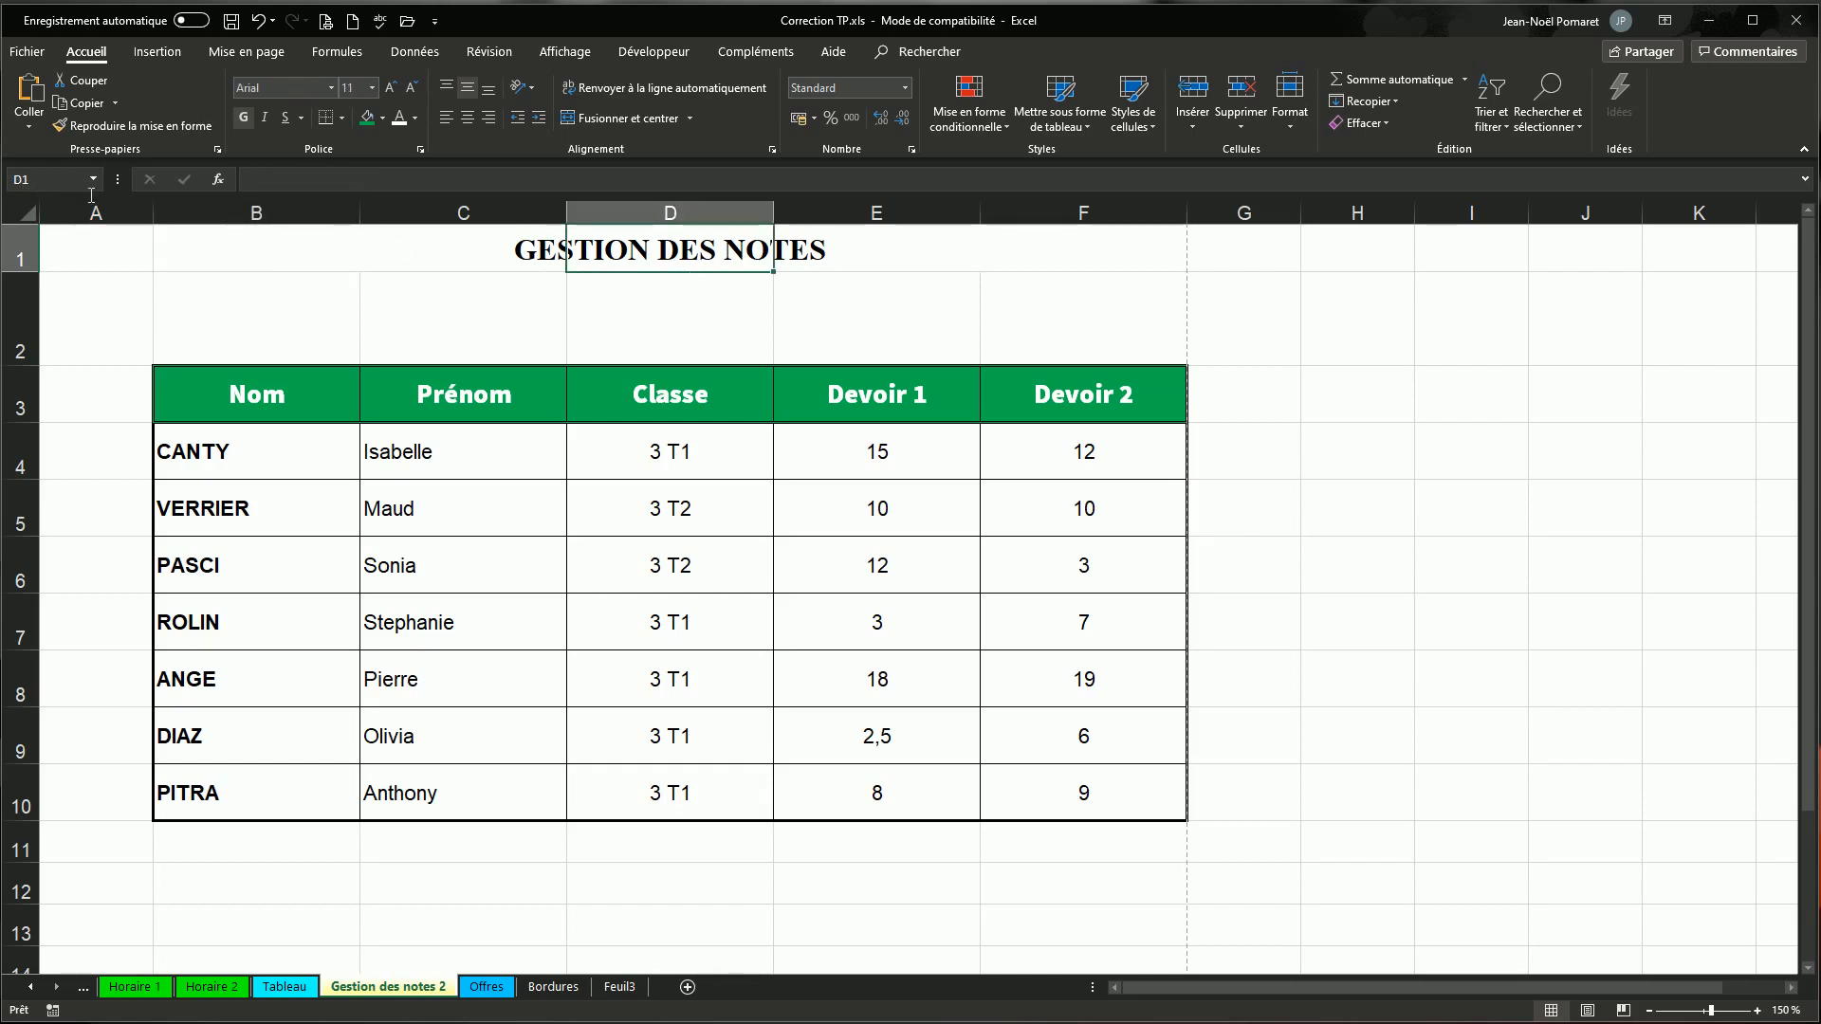
click(285, 265)
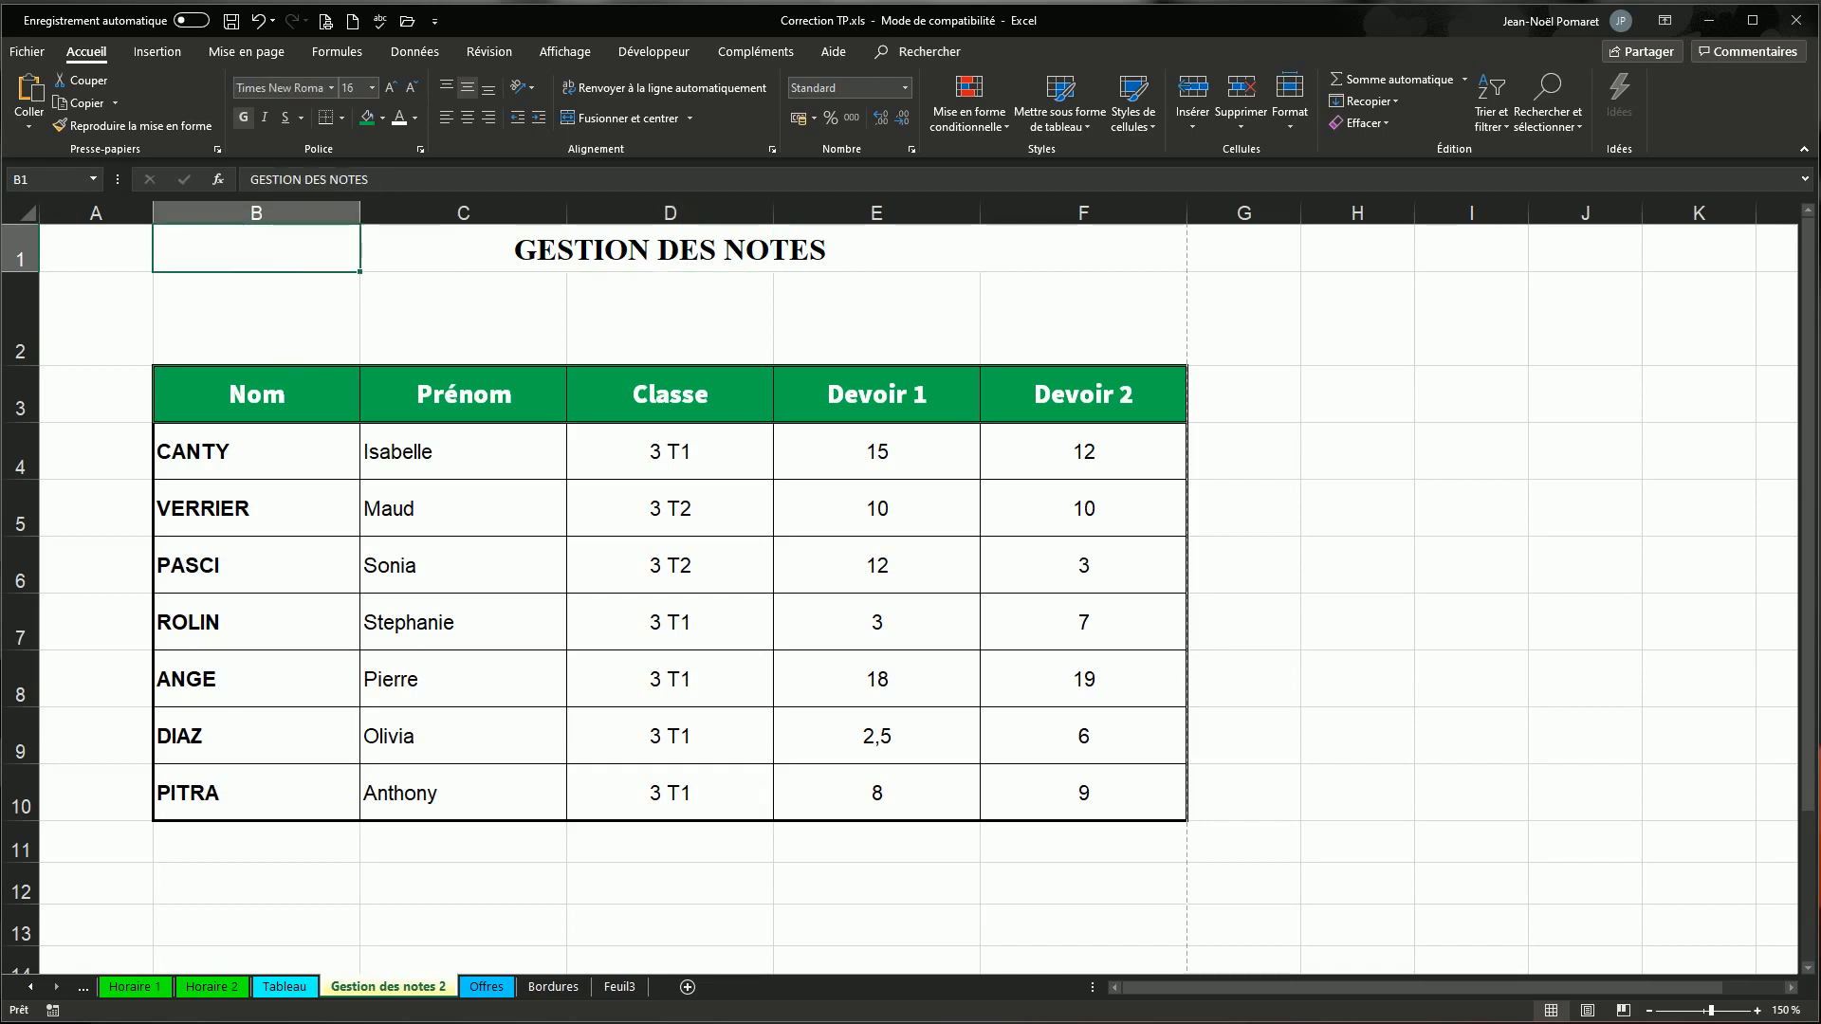
click(372, 88)
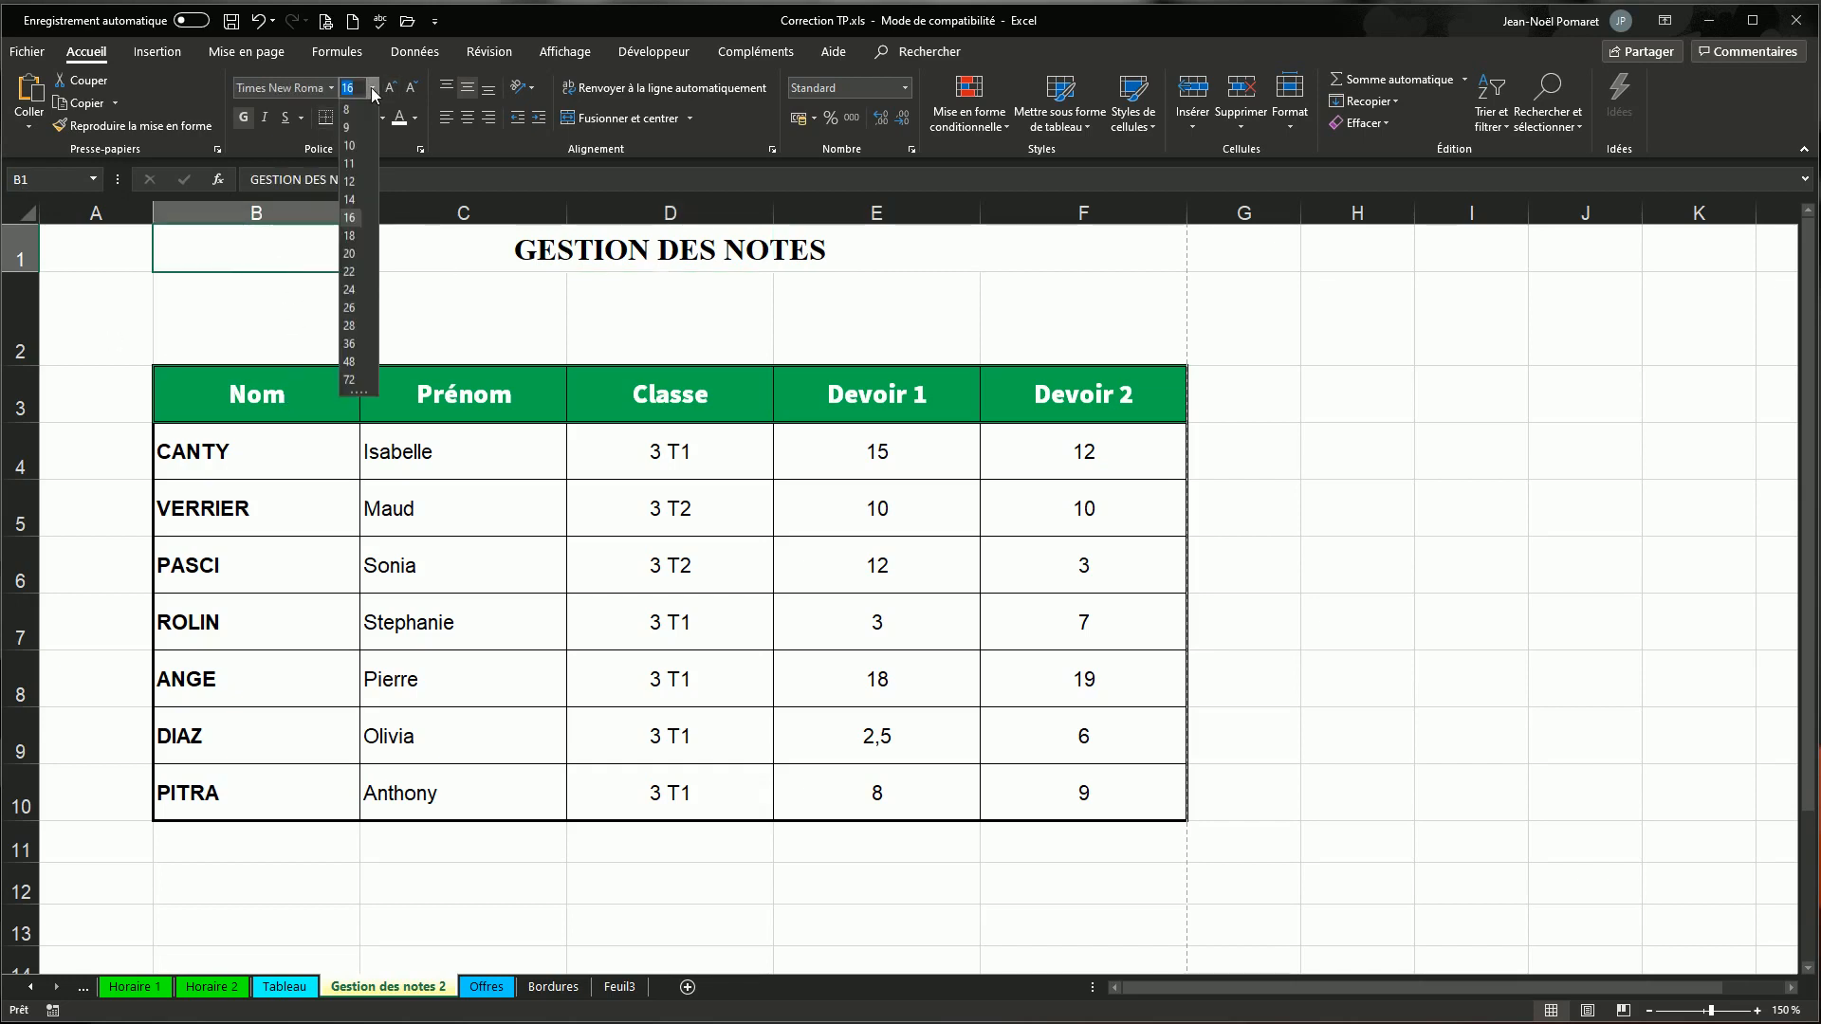
click(351, 290)
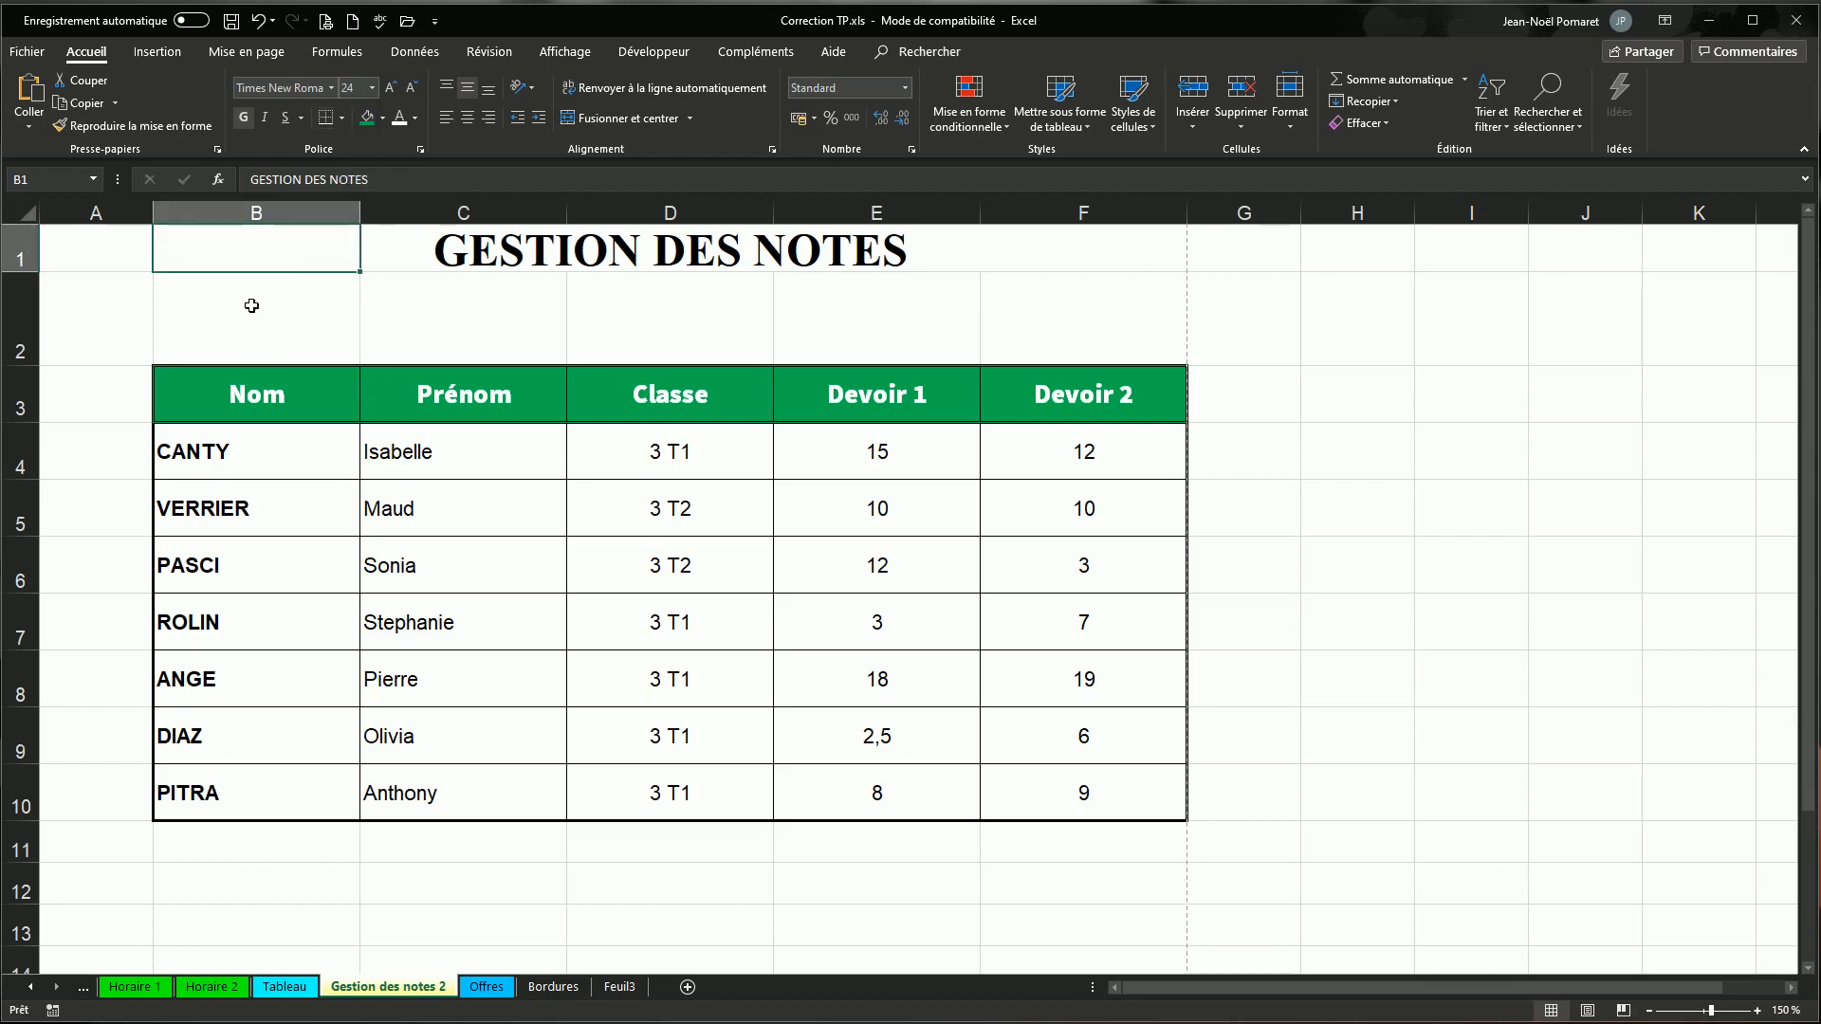
click(251, 306)
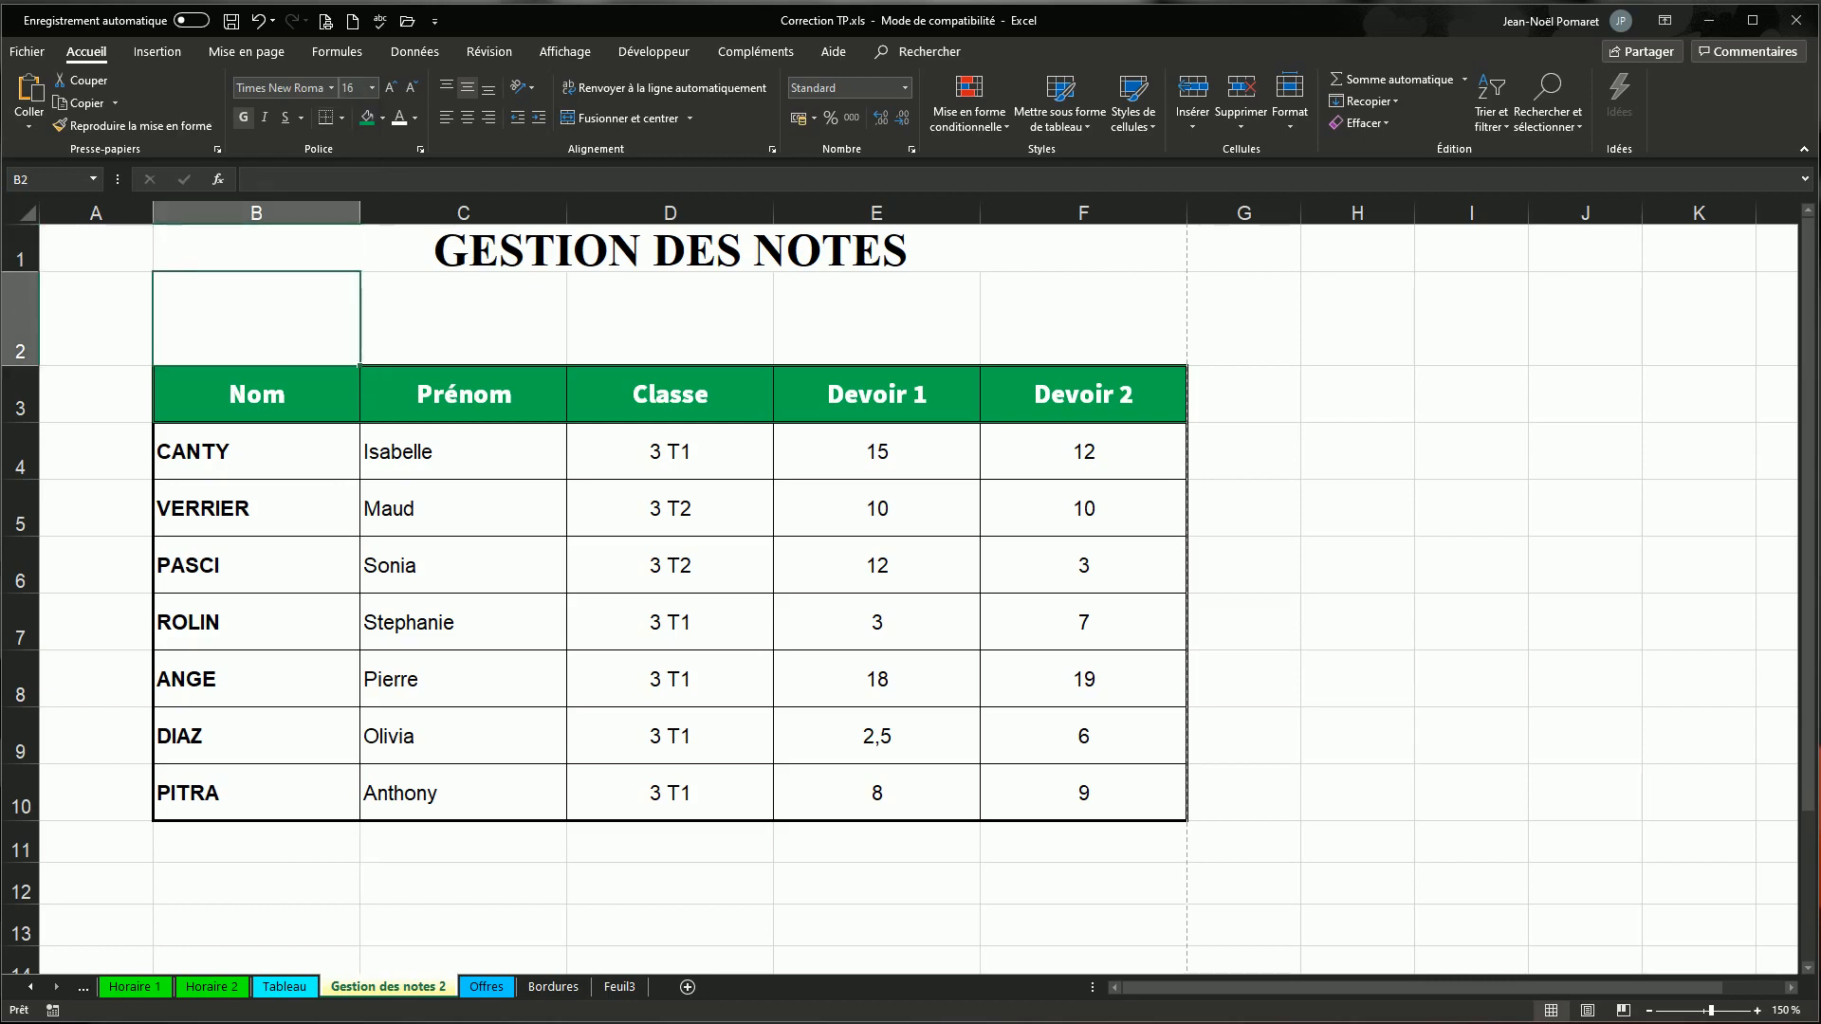
- Check the print preview of the grades sheet with the enlarged title and its new spacing
click(27, 51)
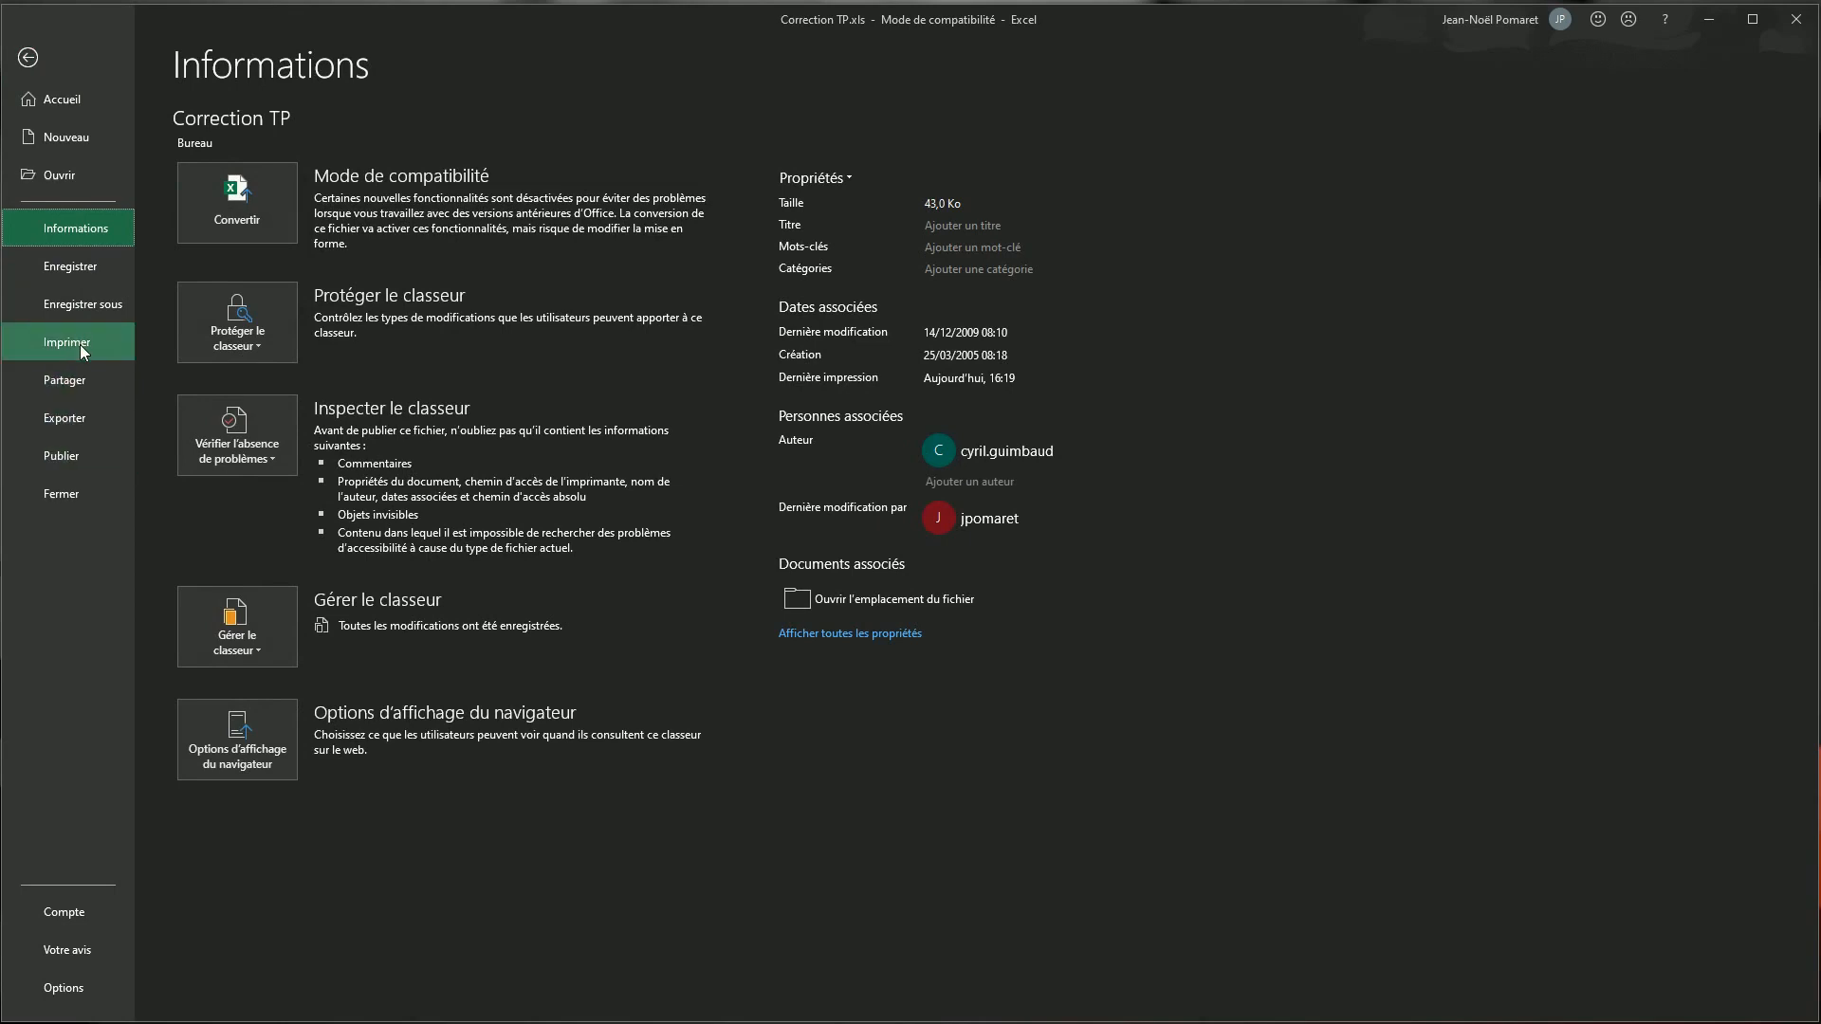
click(80, 344)
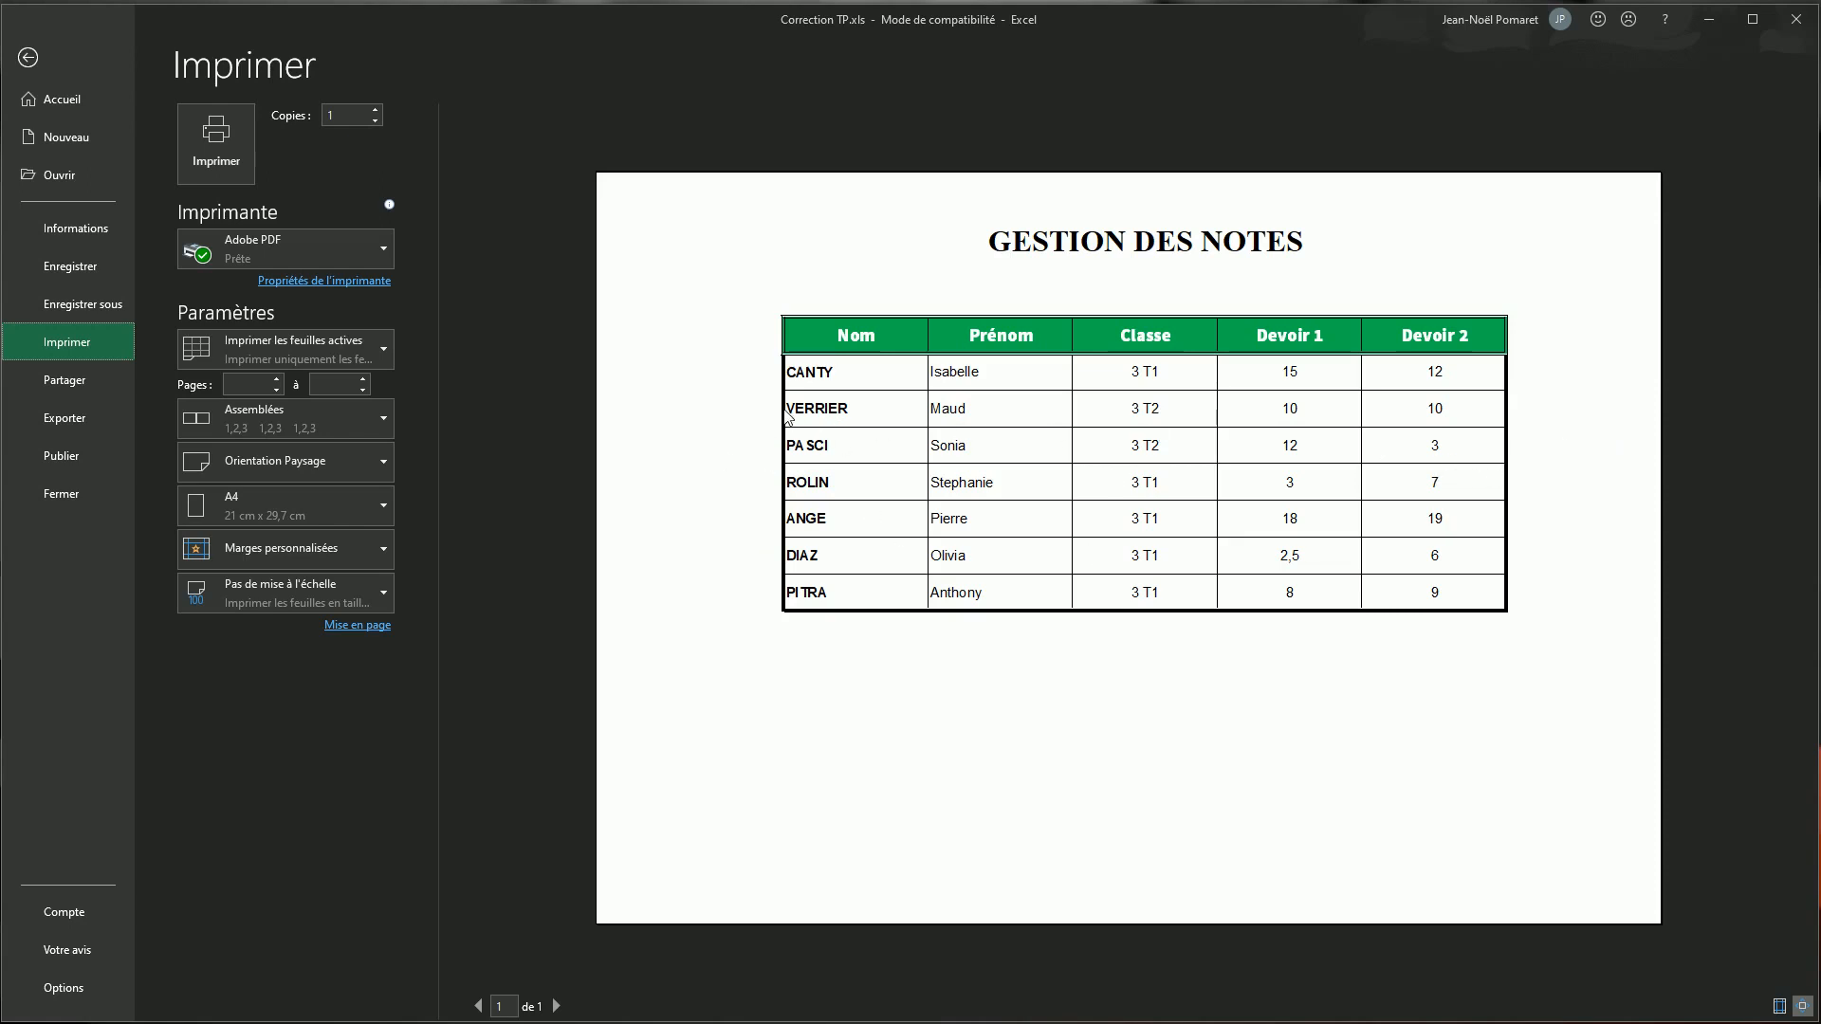
click(38, 64)
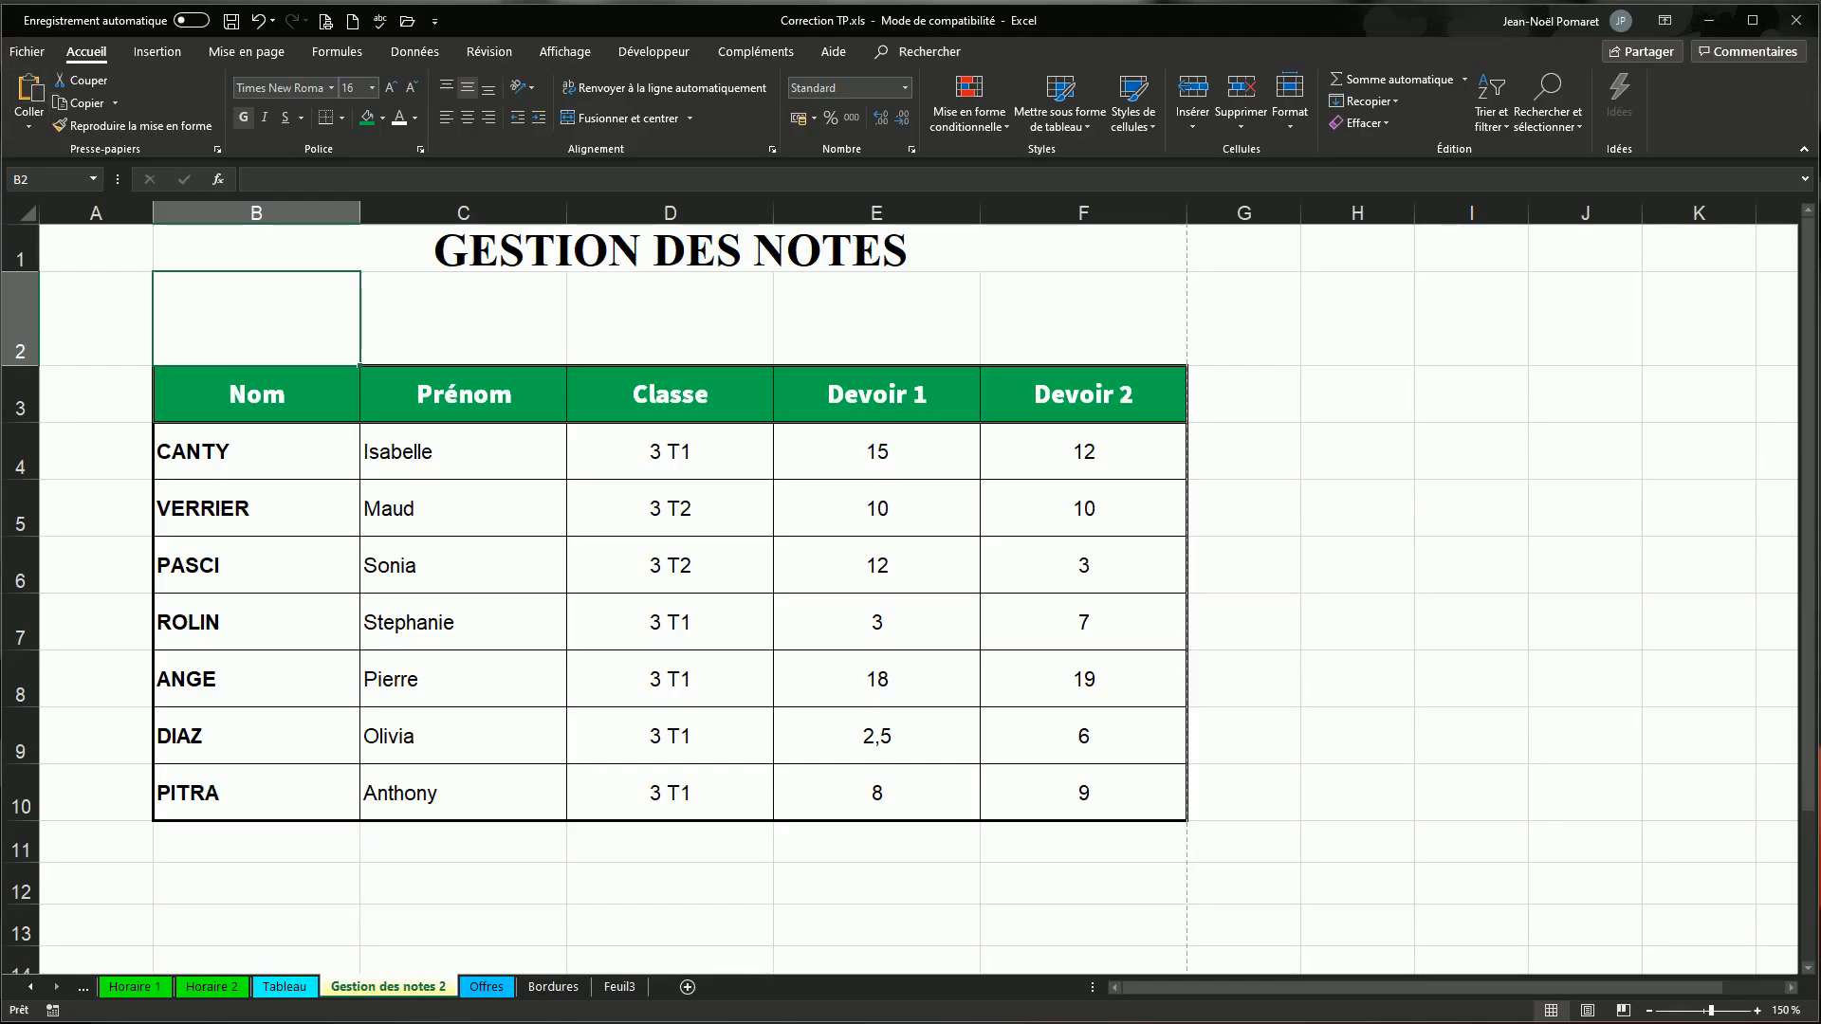